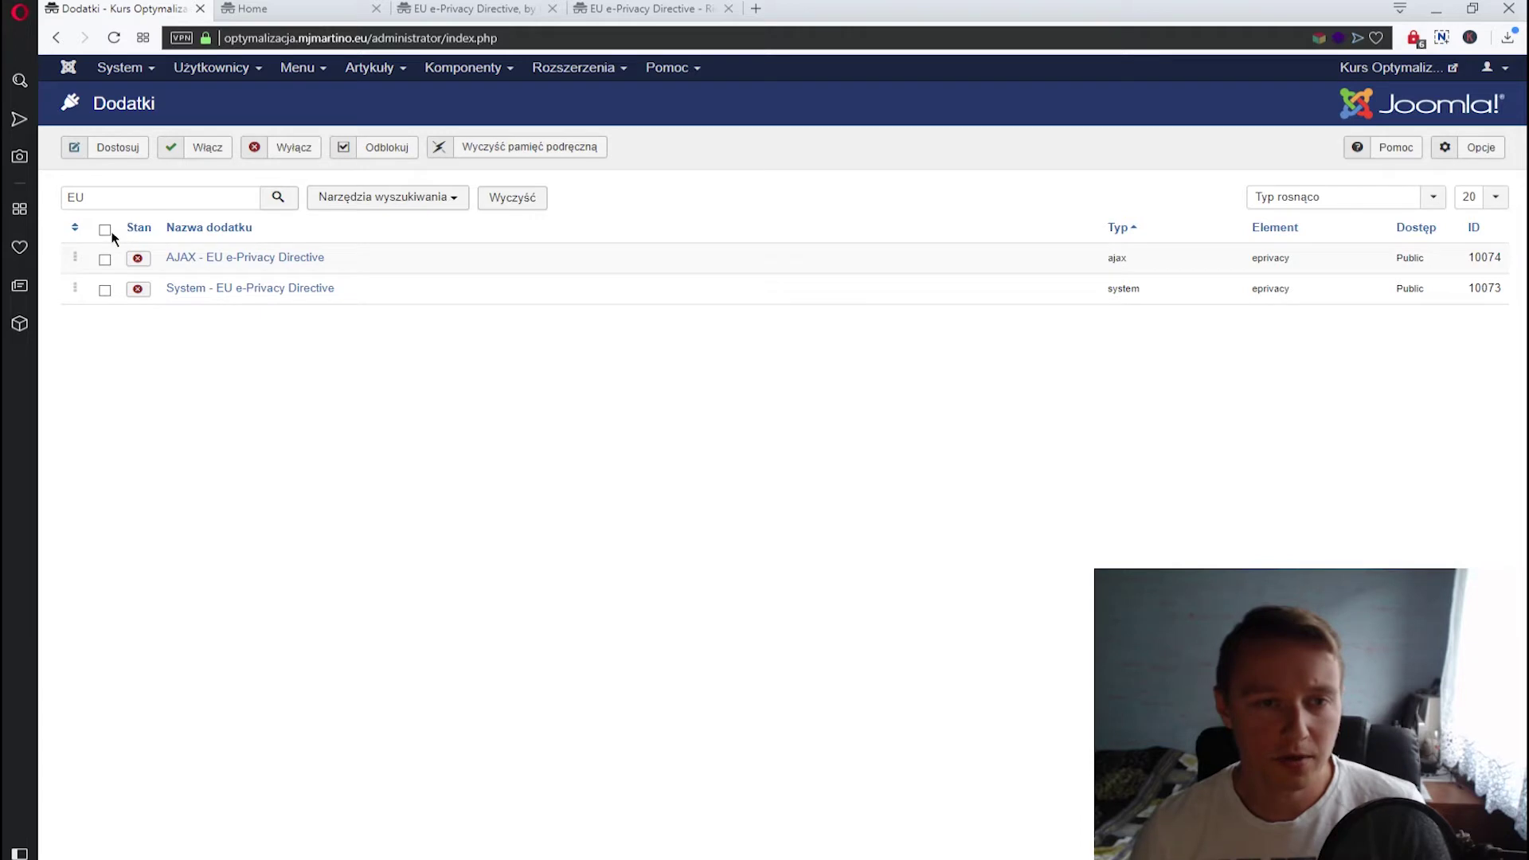
# Enable both EU e-Privacy Directive plugins and open the settings of System - EU e-Privacy Directive
pyautogui.click(104, 229)
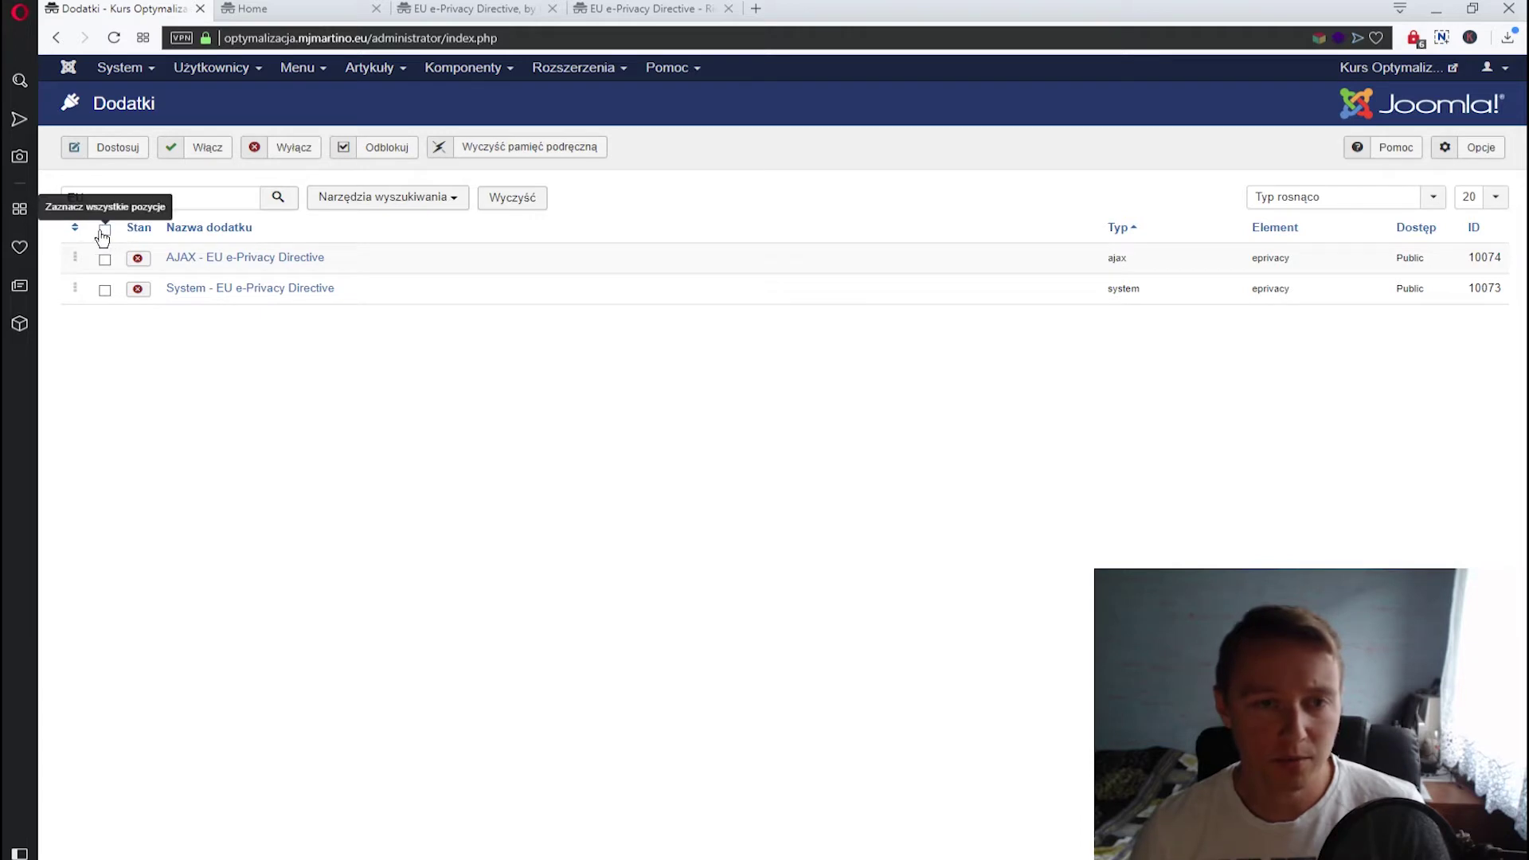
pyautogui.click(198, 151)
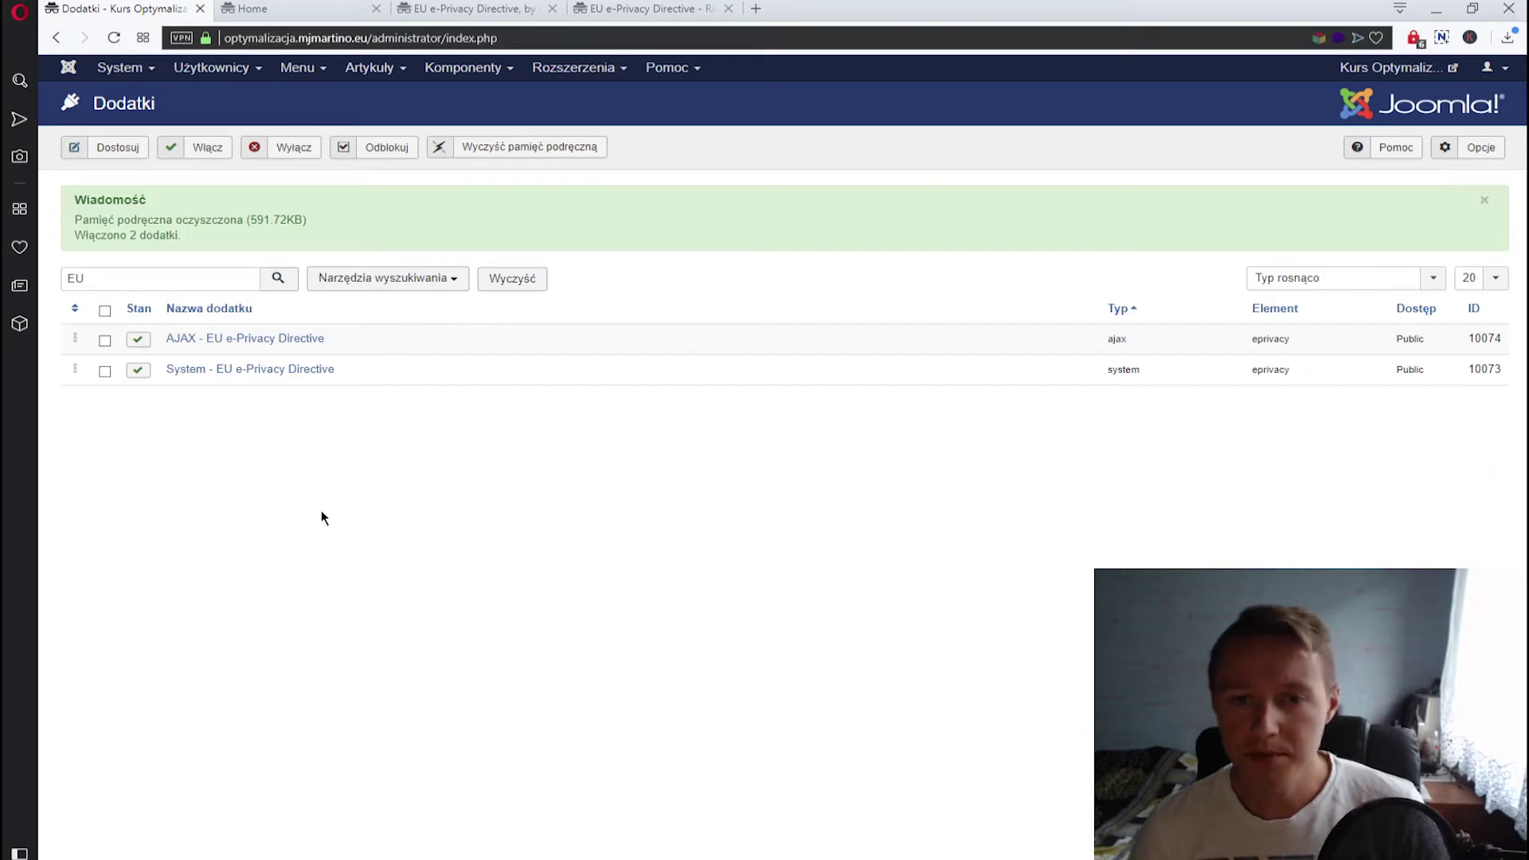
pyautogui.click(284, 370)
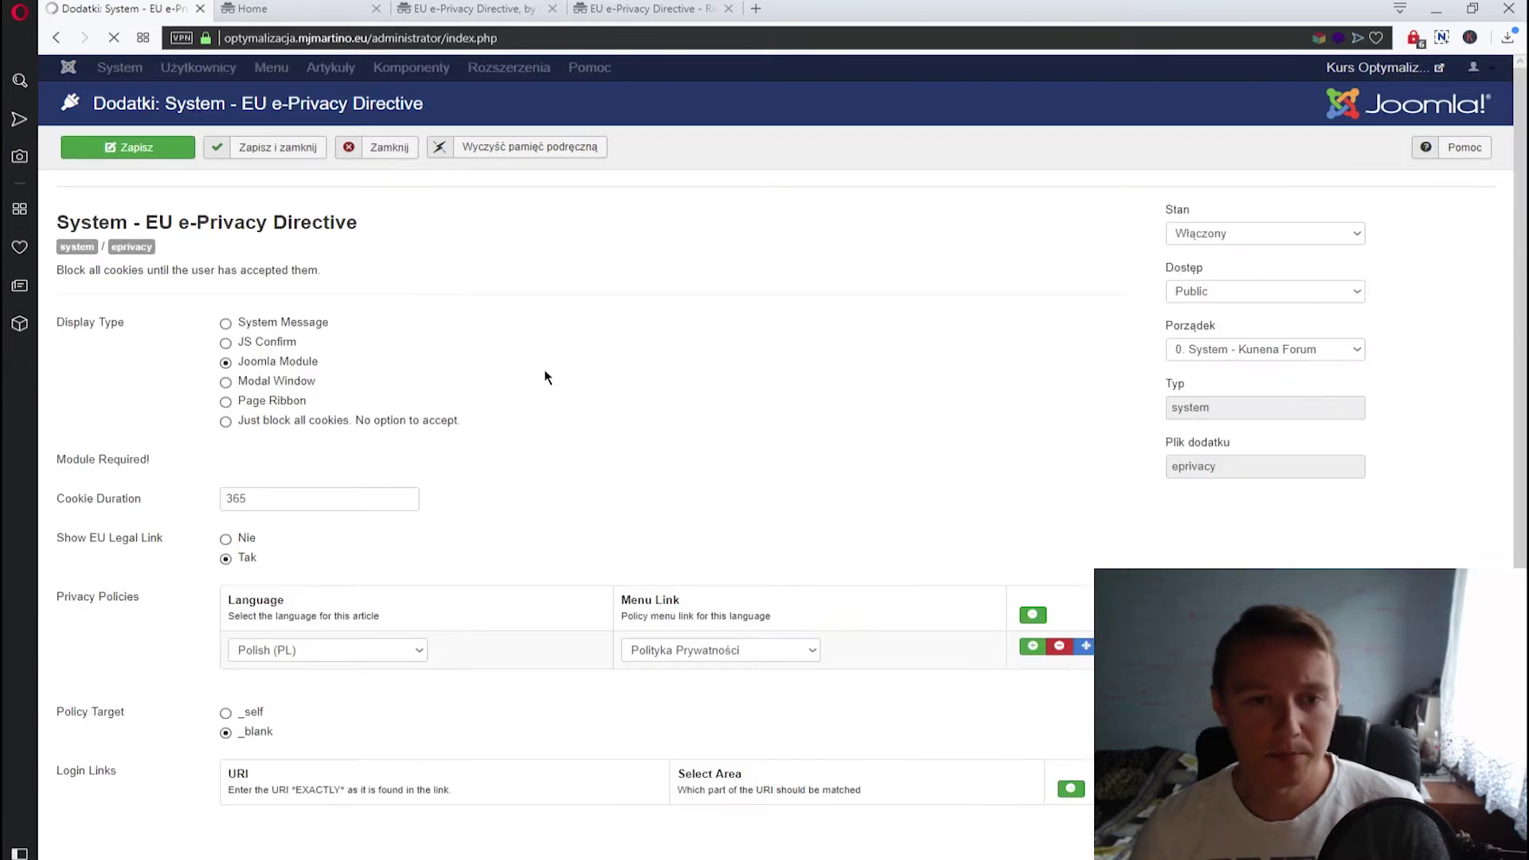
pyautogui.scroll(-1, 551, 402)
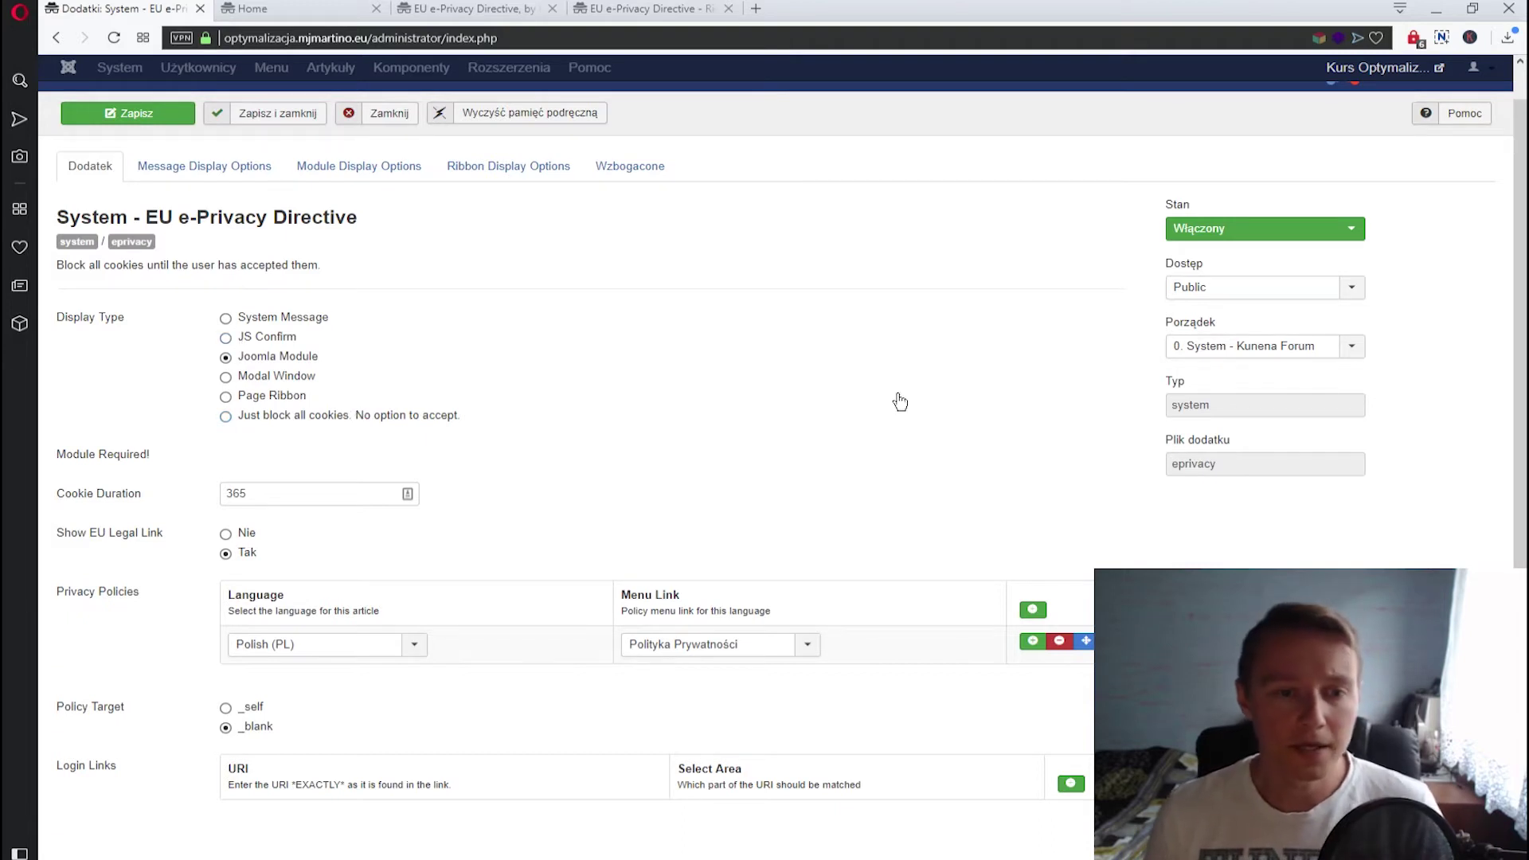
pyautogui.moveTo(109, 501)
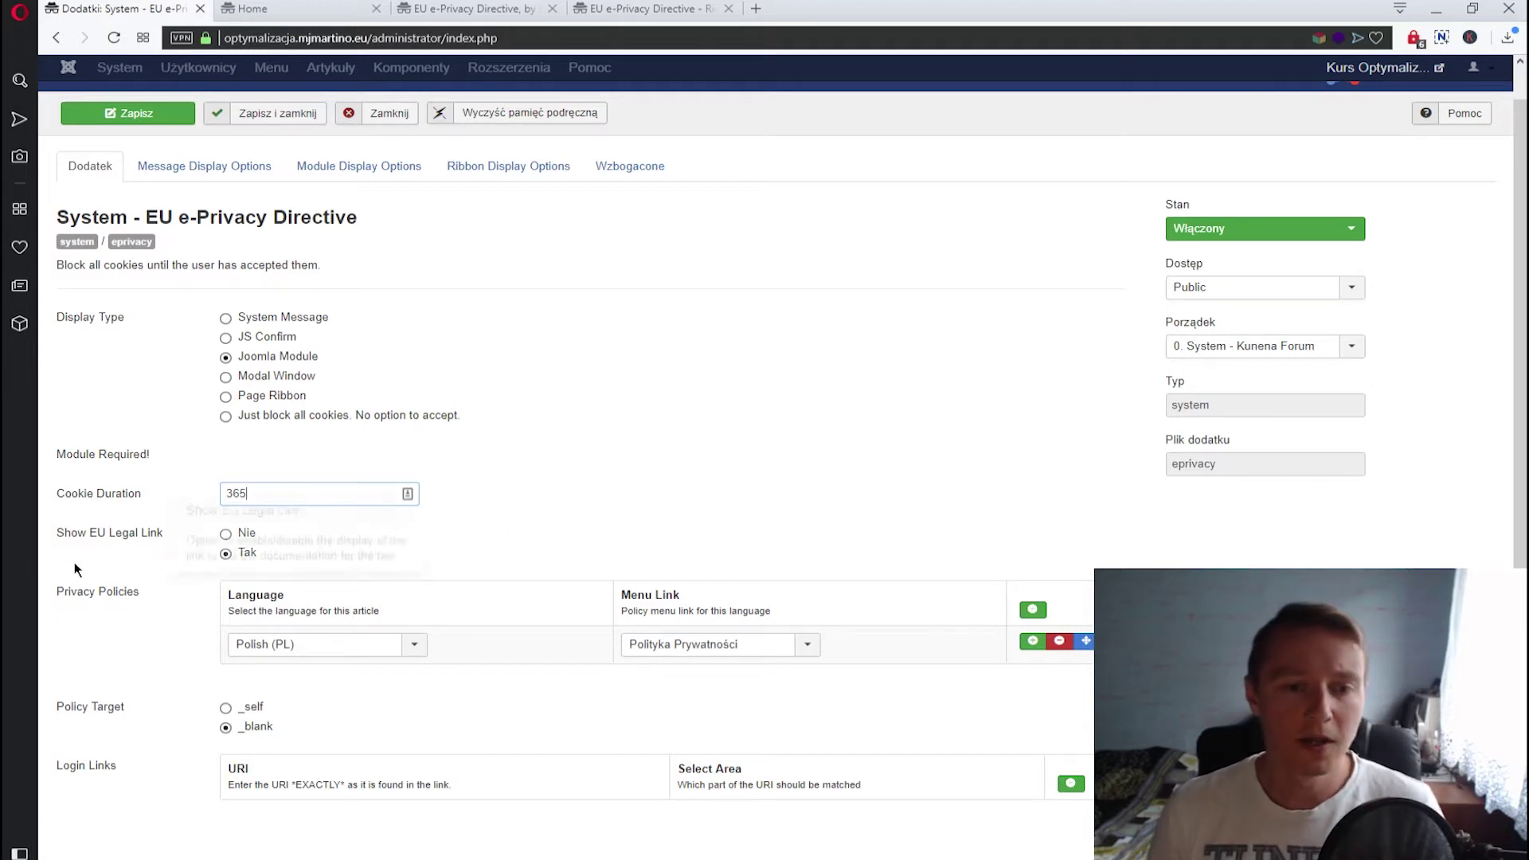
pyautogui.moveTo(85, 599)
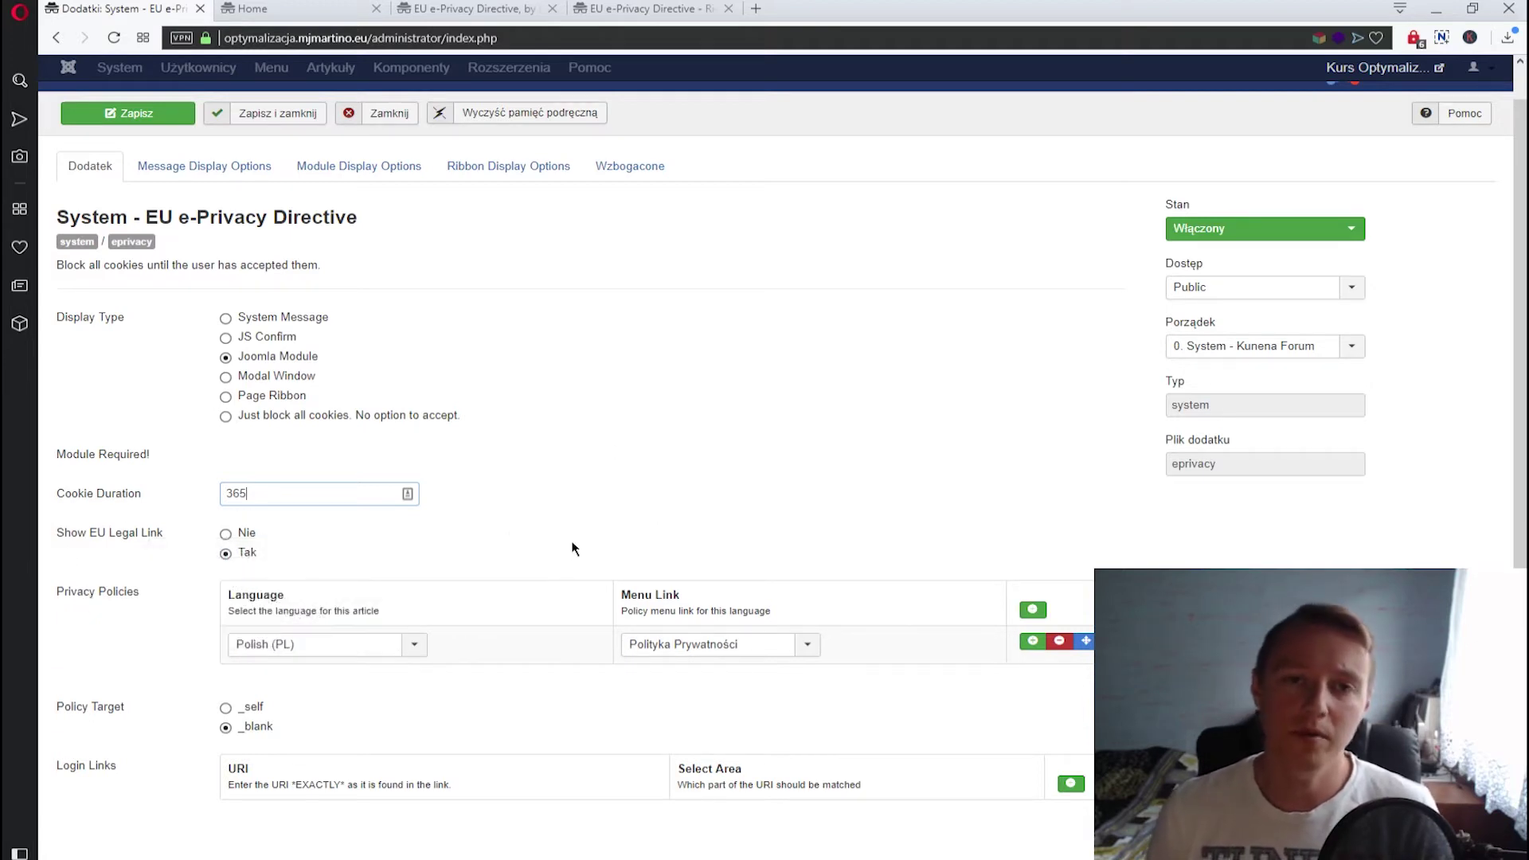
# Replace the existing Polish privacy policy entry with a new default row
pyautogui.click(409, 649)
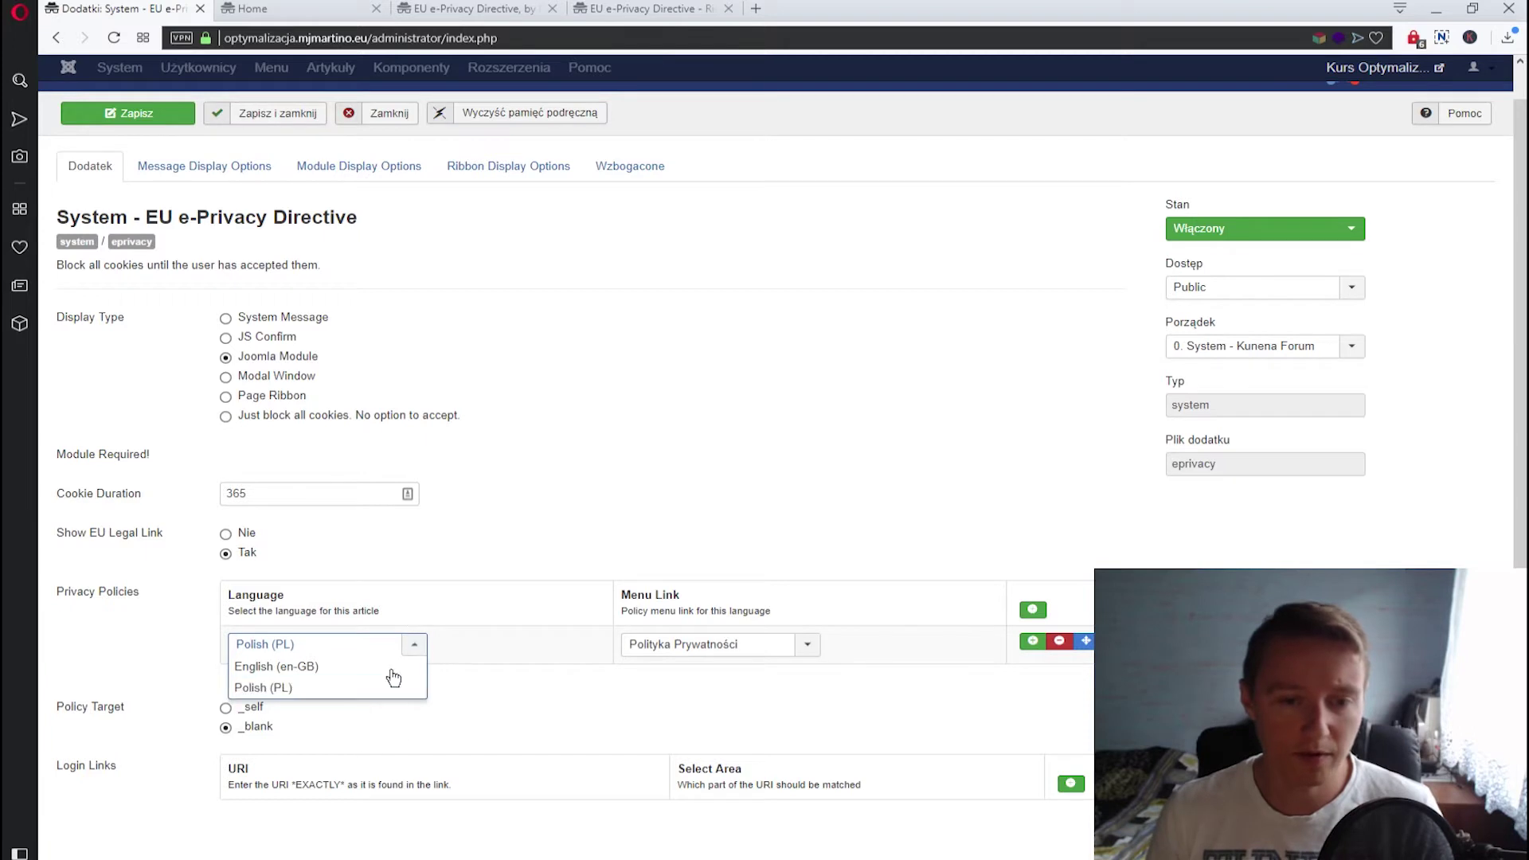
pyautogui.click(375, 688)
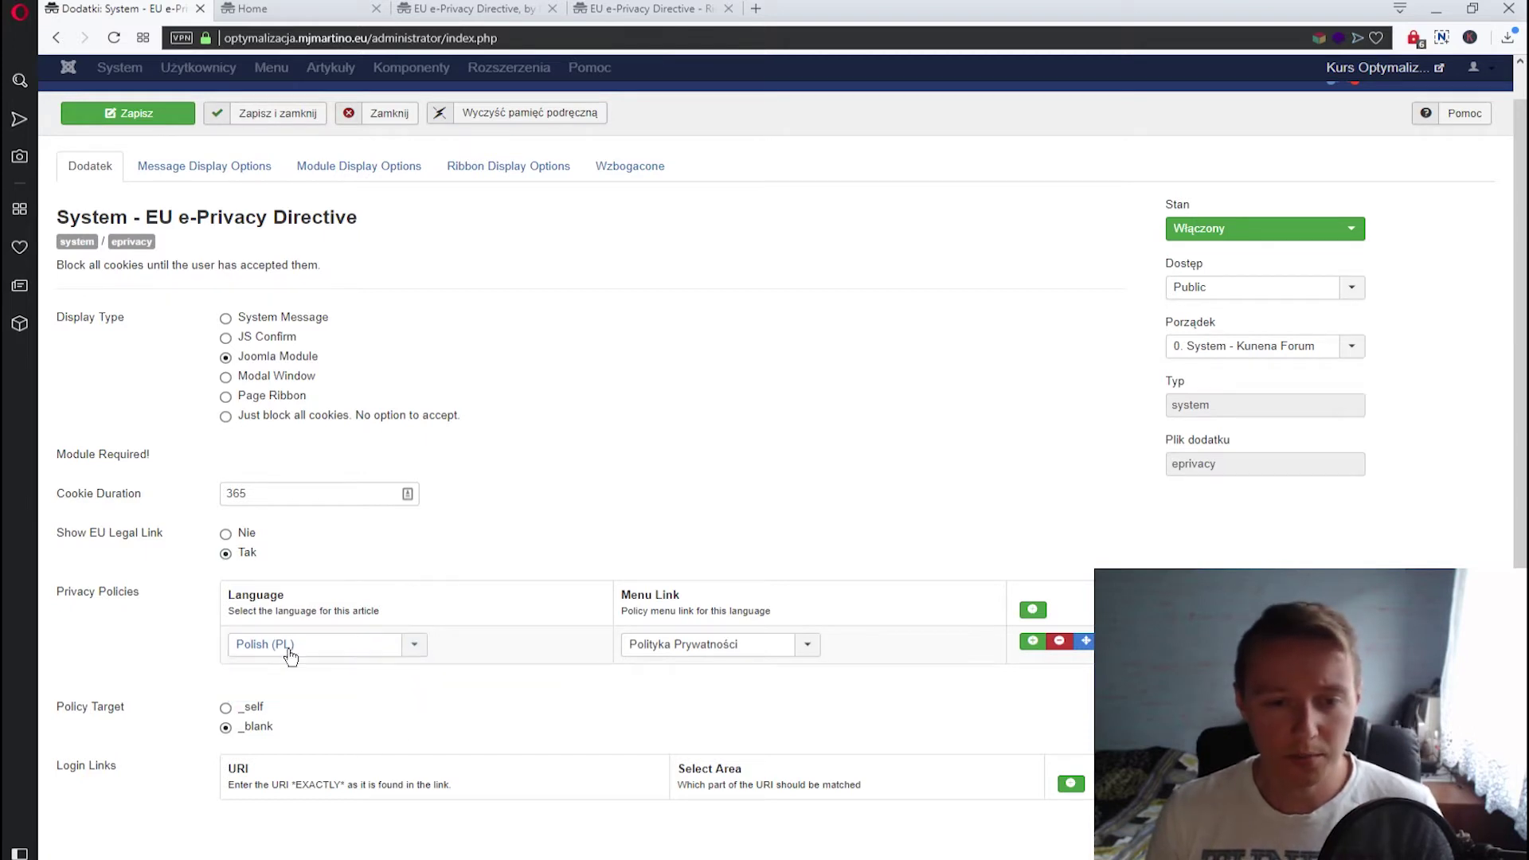
pyautogui.click(1059, 641)
pyautogui.click(1078, 647)
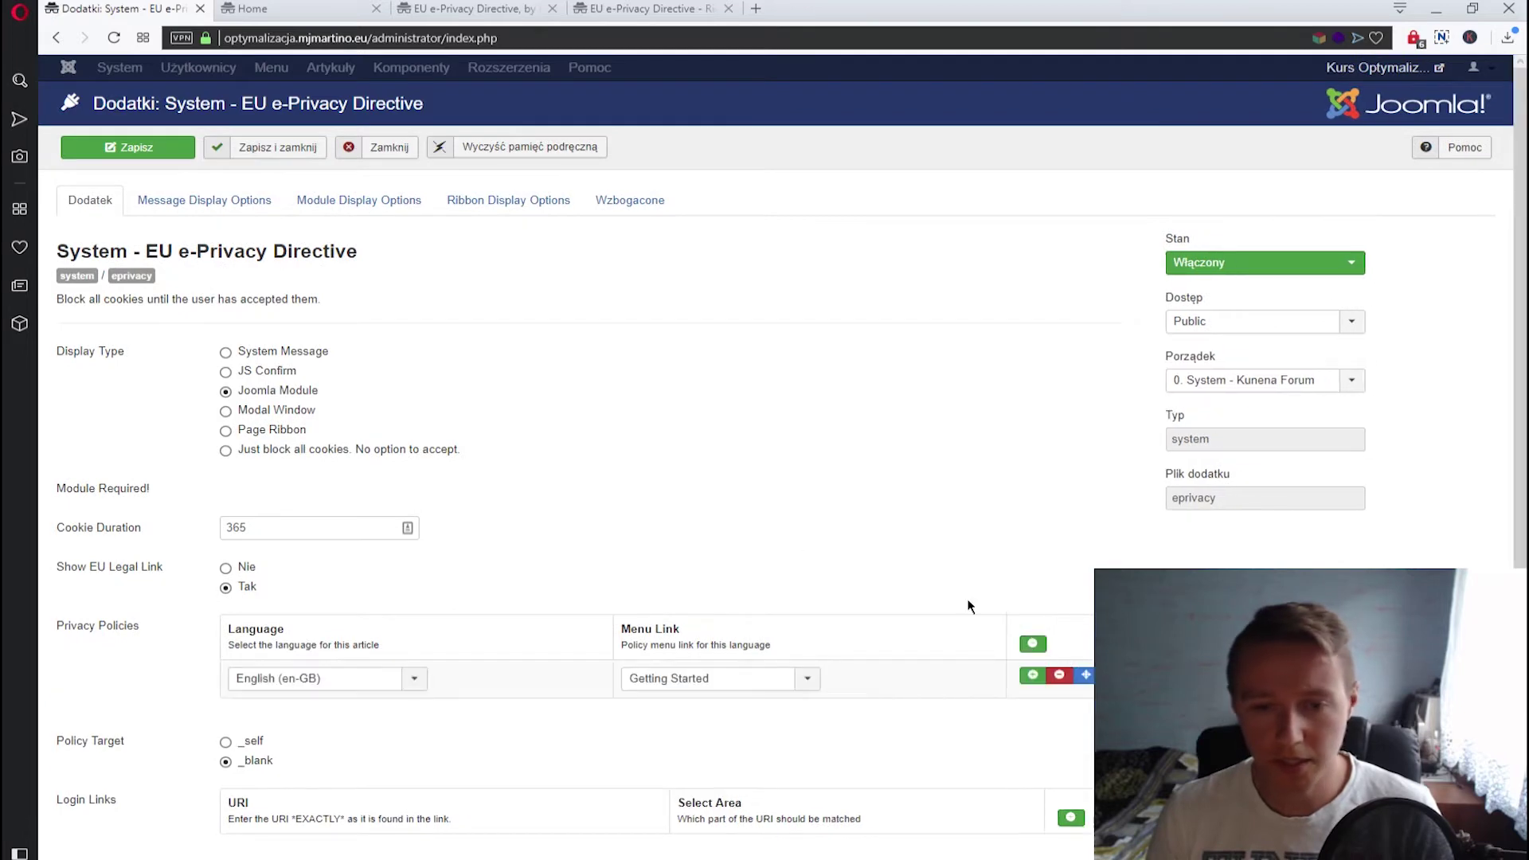
# Set the privacy policy row's language to Polish (PL) and its menu link to Polityka Prywatności
pyautogui.click(411, 681)
pyautogui.click(385, 720)
pyautogui.click(747, 681)
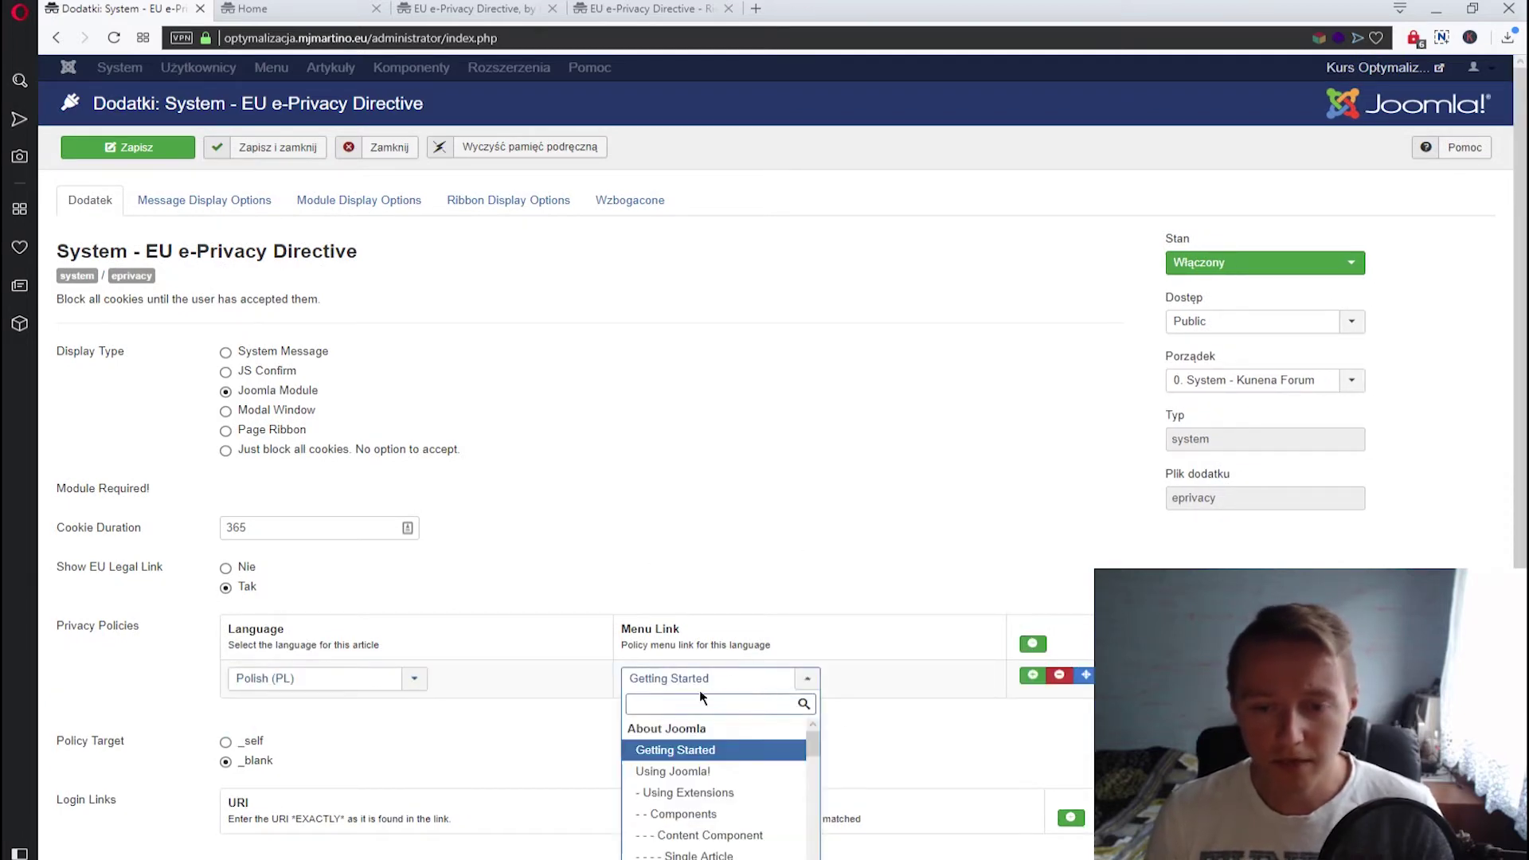
pyautogui.write('poli')
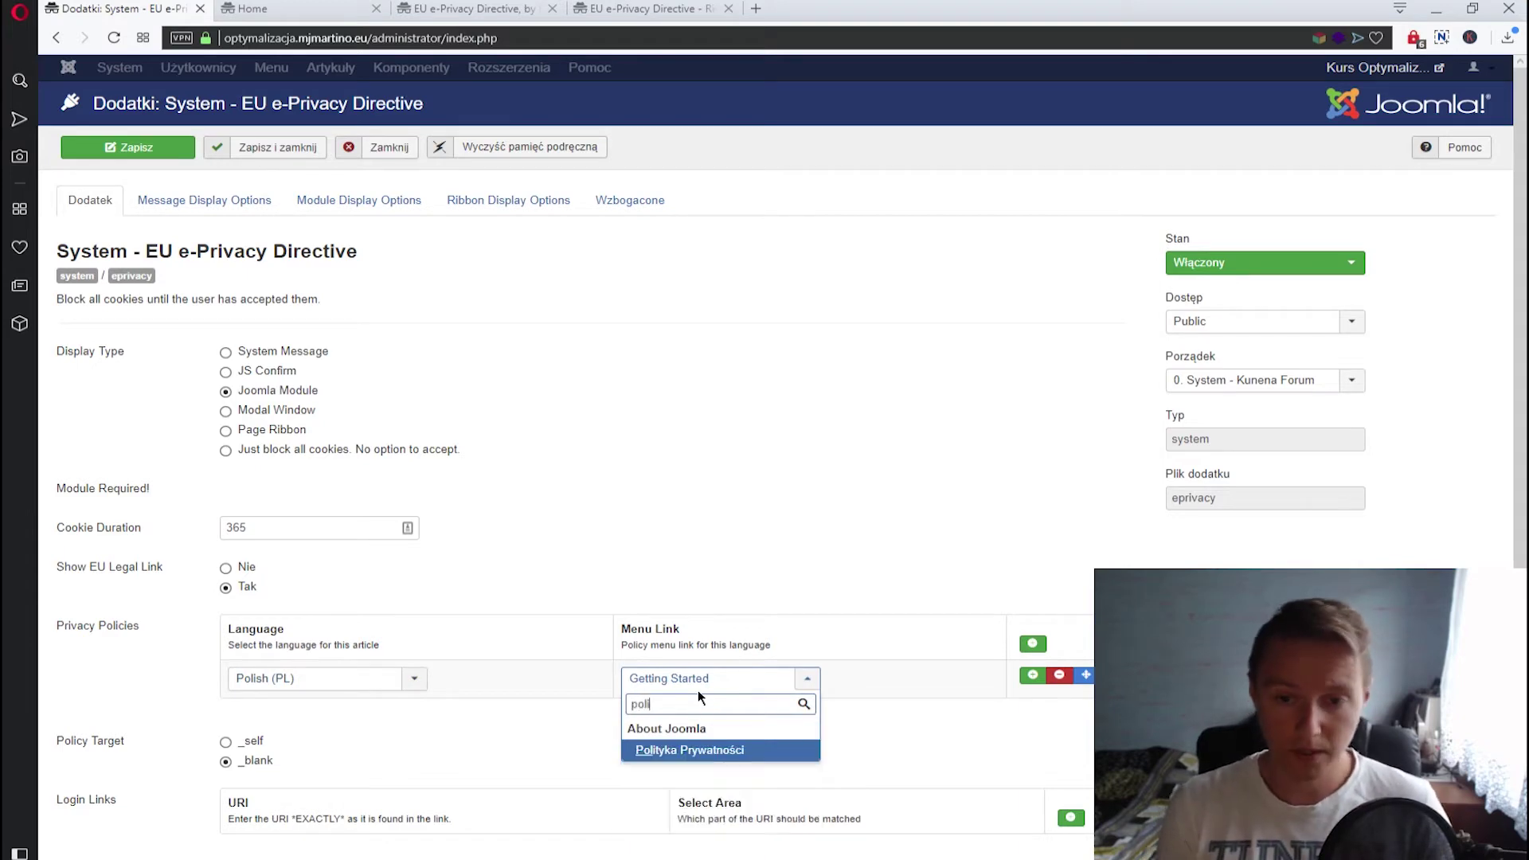
pyautogui.click(740, 750)
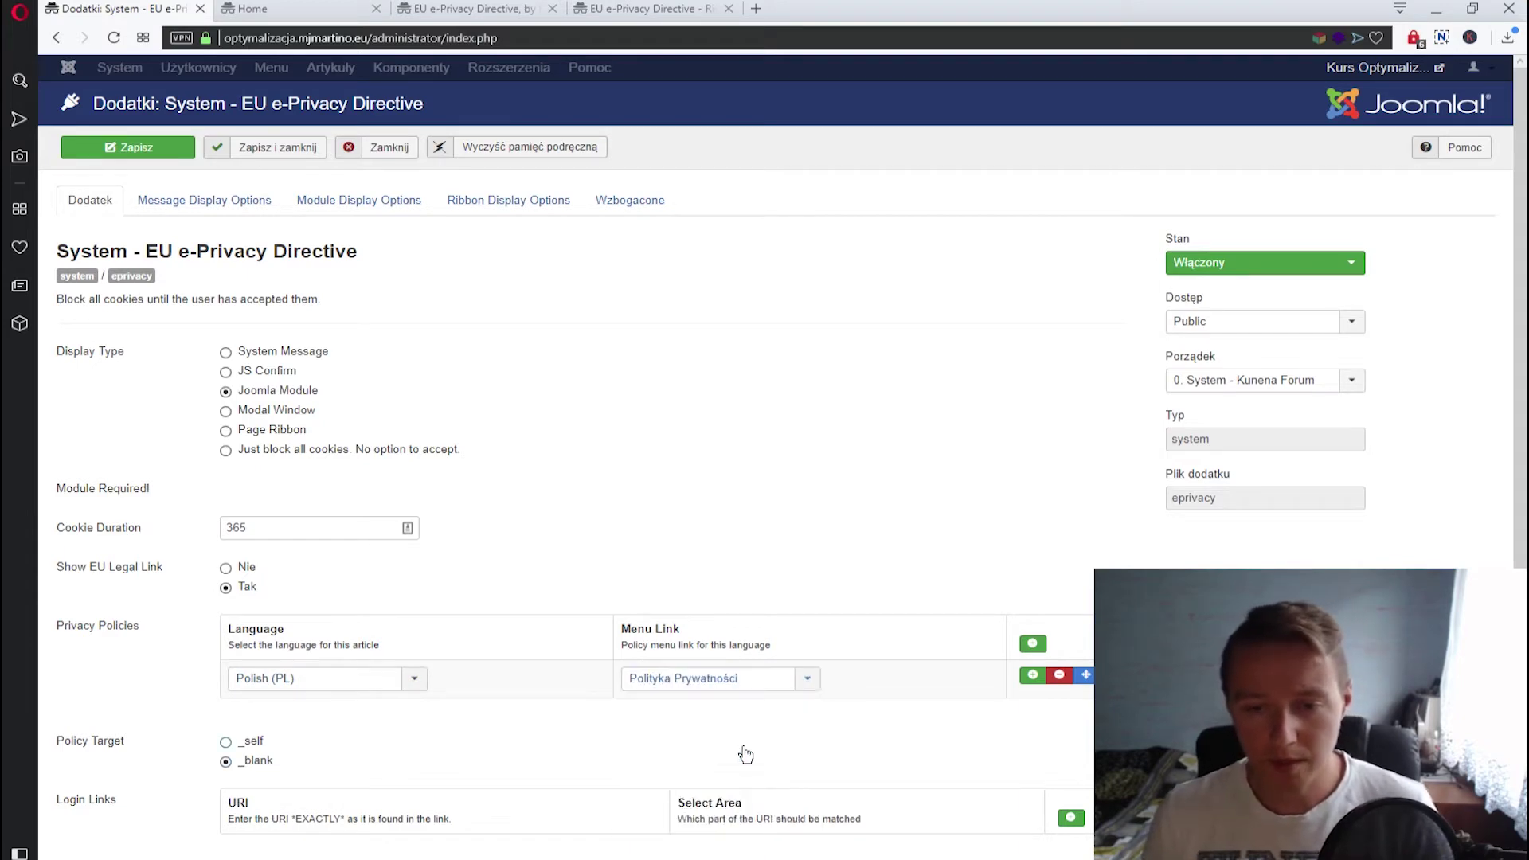
# Add a second privacy policy row for English (en-GB) with Banner as its menu link
pyautogui.scroll(-1, 914, 720)
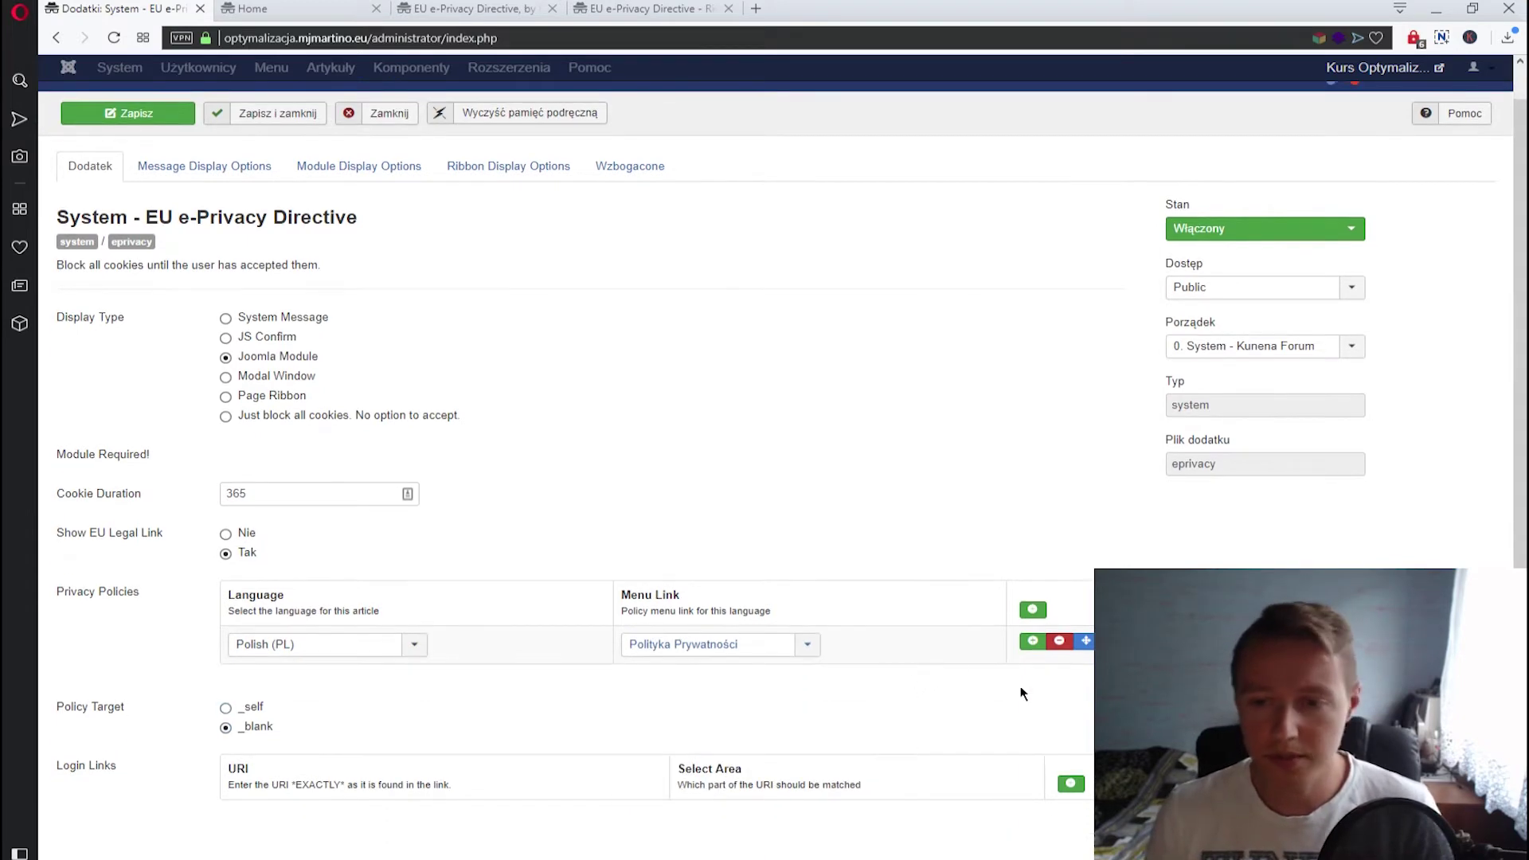
pyautogui.click(1029, 644)
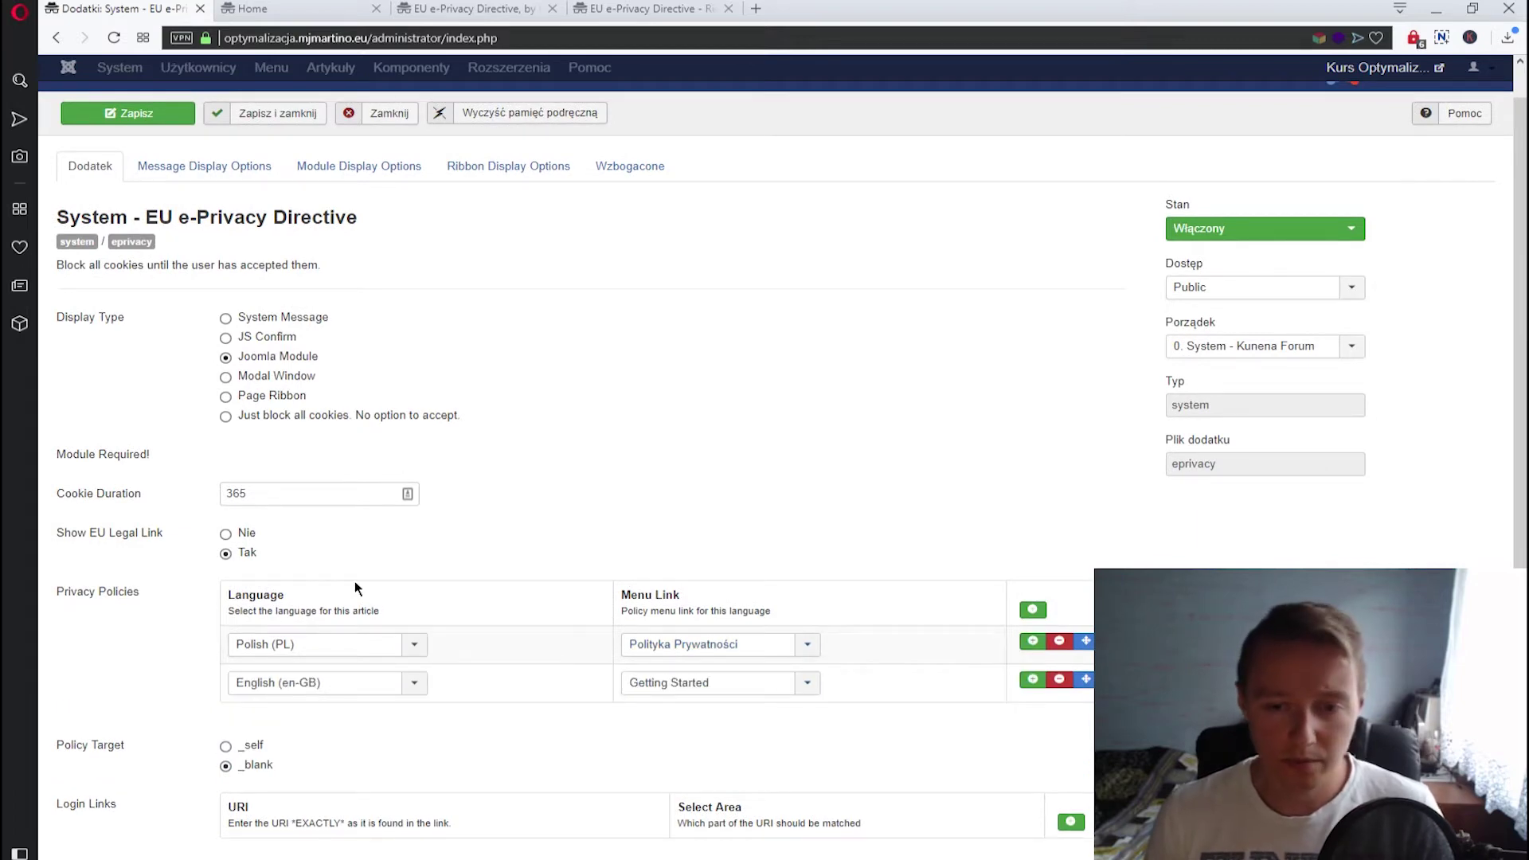
pyautogui.click(806, 678)
pyautogui.scroll(-3, 756, 756)
pyautogui.scroll(-10, 767, 776)
pyautogui.scroll(2, 767, 777)
pyautogui.scroll(1, 745, 749)
pyautogui.click(736, 736)
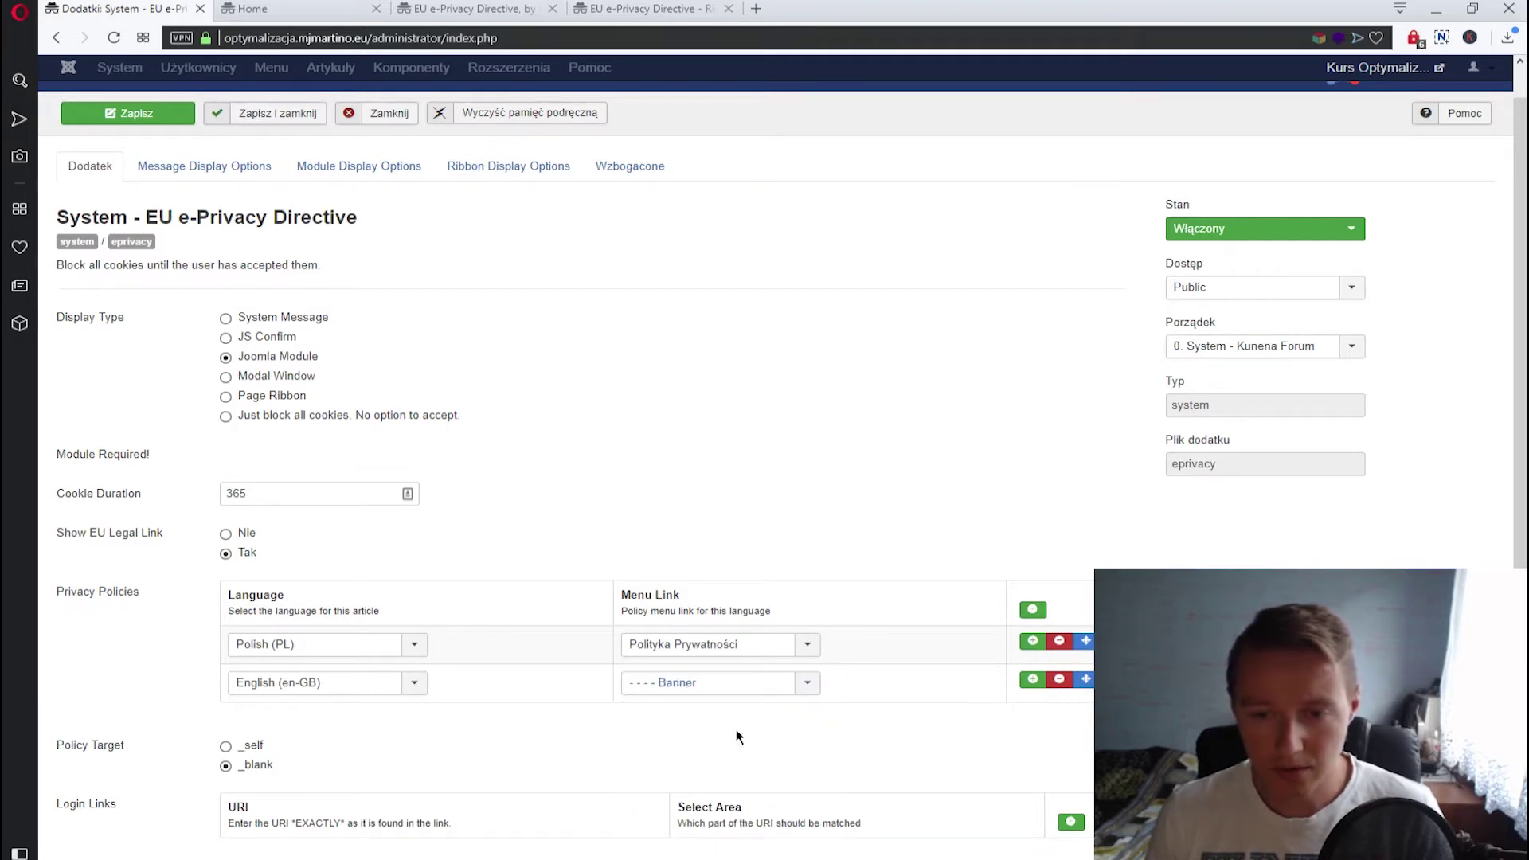
# Set the English privacy policy's menu link to Artykuł
pyautogui.click(818, 689)
pyautogui.scroll(-10, 806, 776)
pyautogui.scroll(-15, 809, 776)
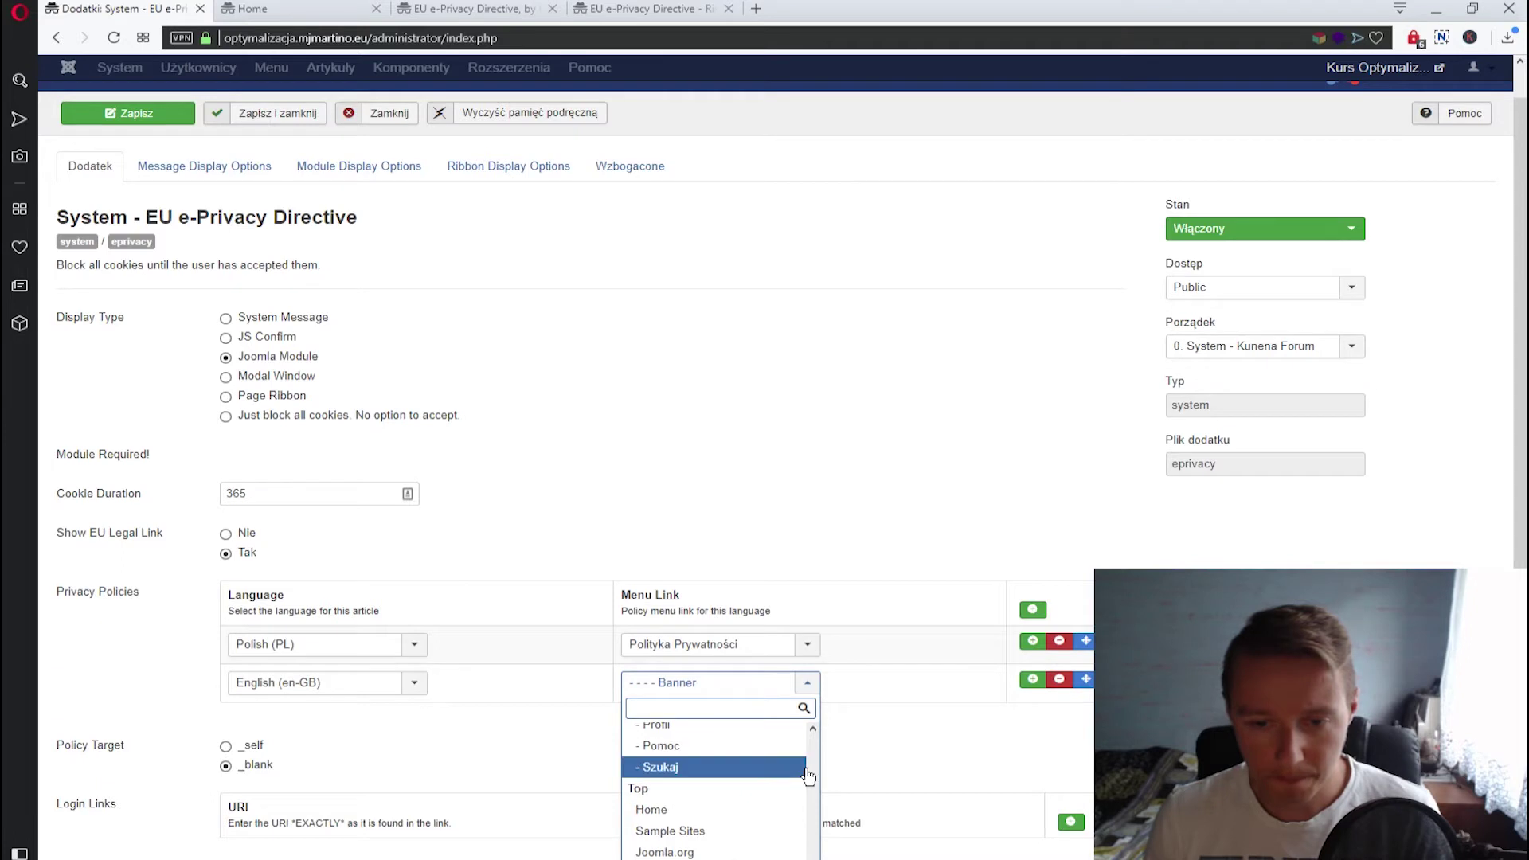
pyautogui.scroll(-3, 755, 820)
pyautogui.scroll(5, 755, 825)
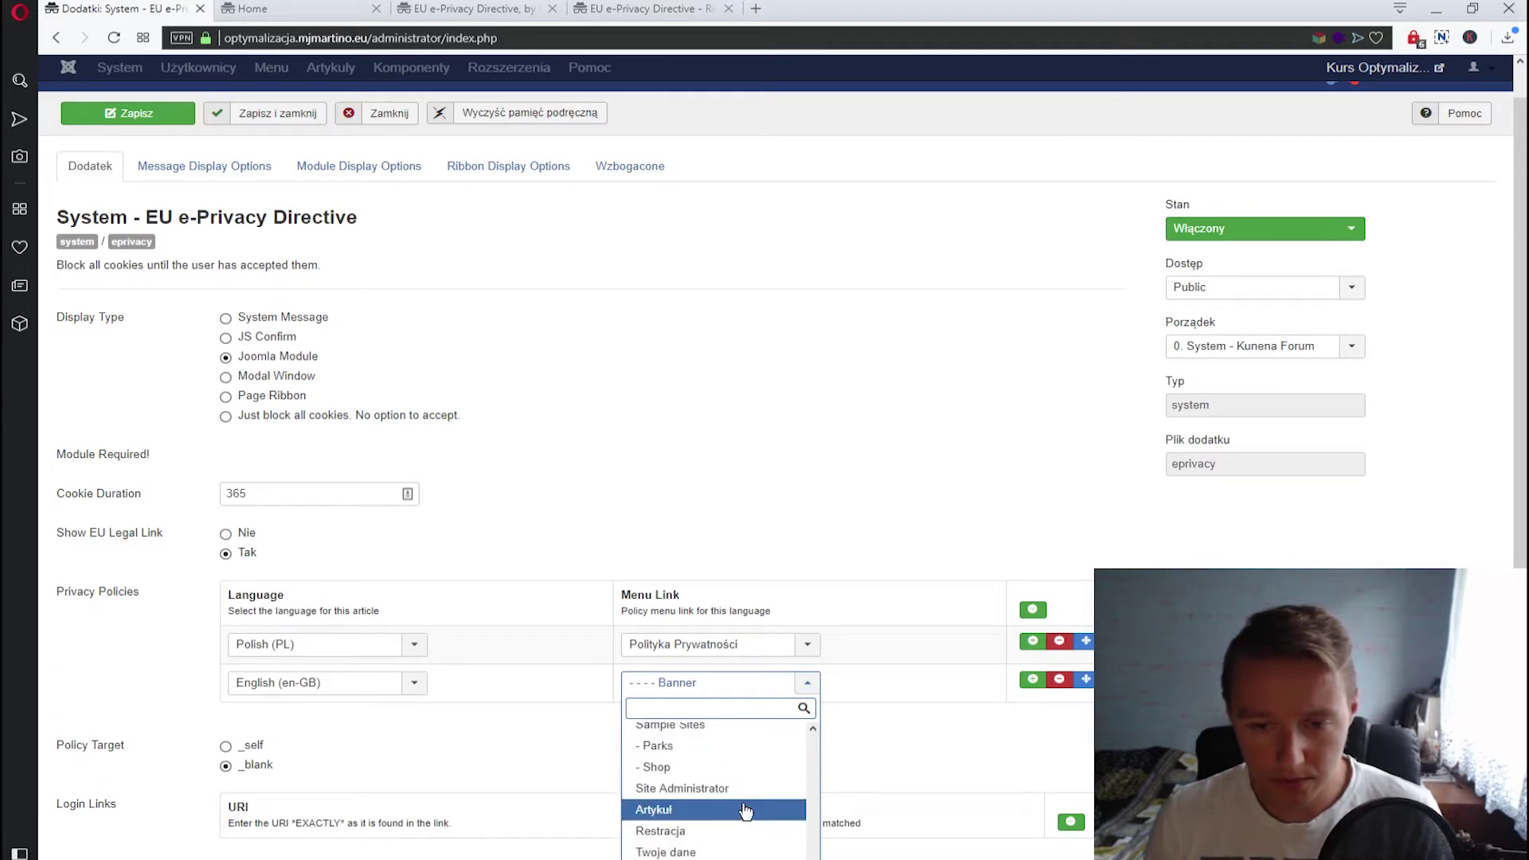
pyautogui.click(744, 810)
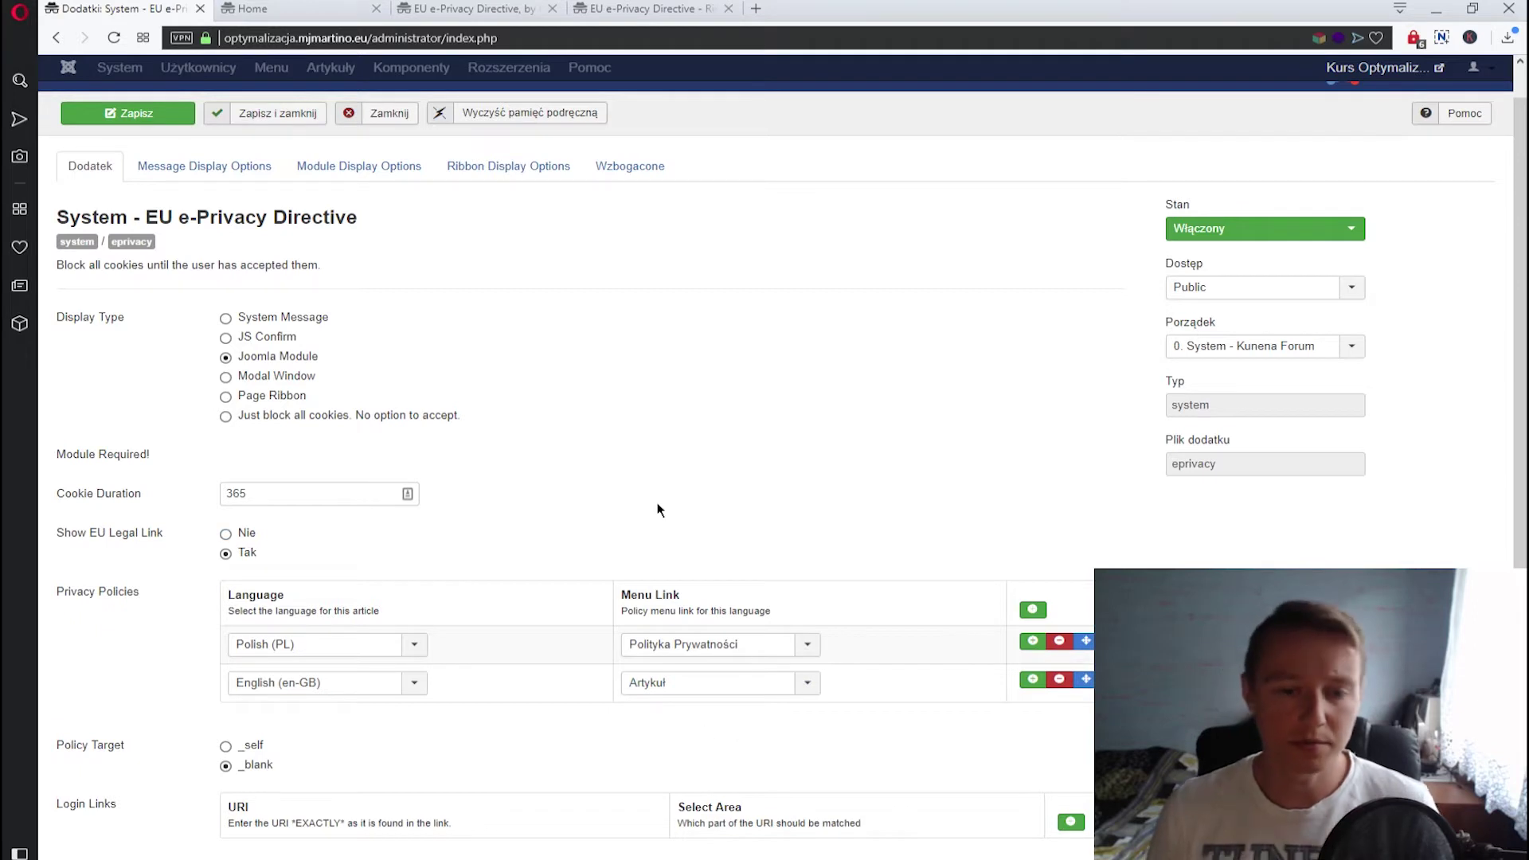
# Try adding a login link row to view its URI and matching options
pyautogui.scroll(-1, 635, 349)
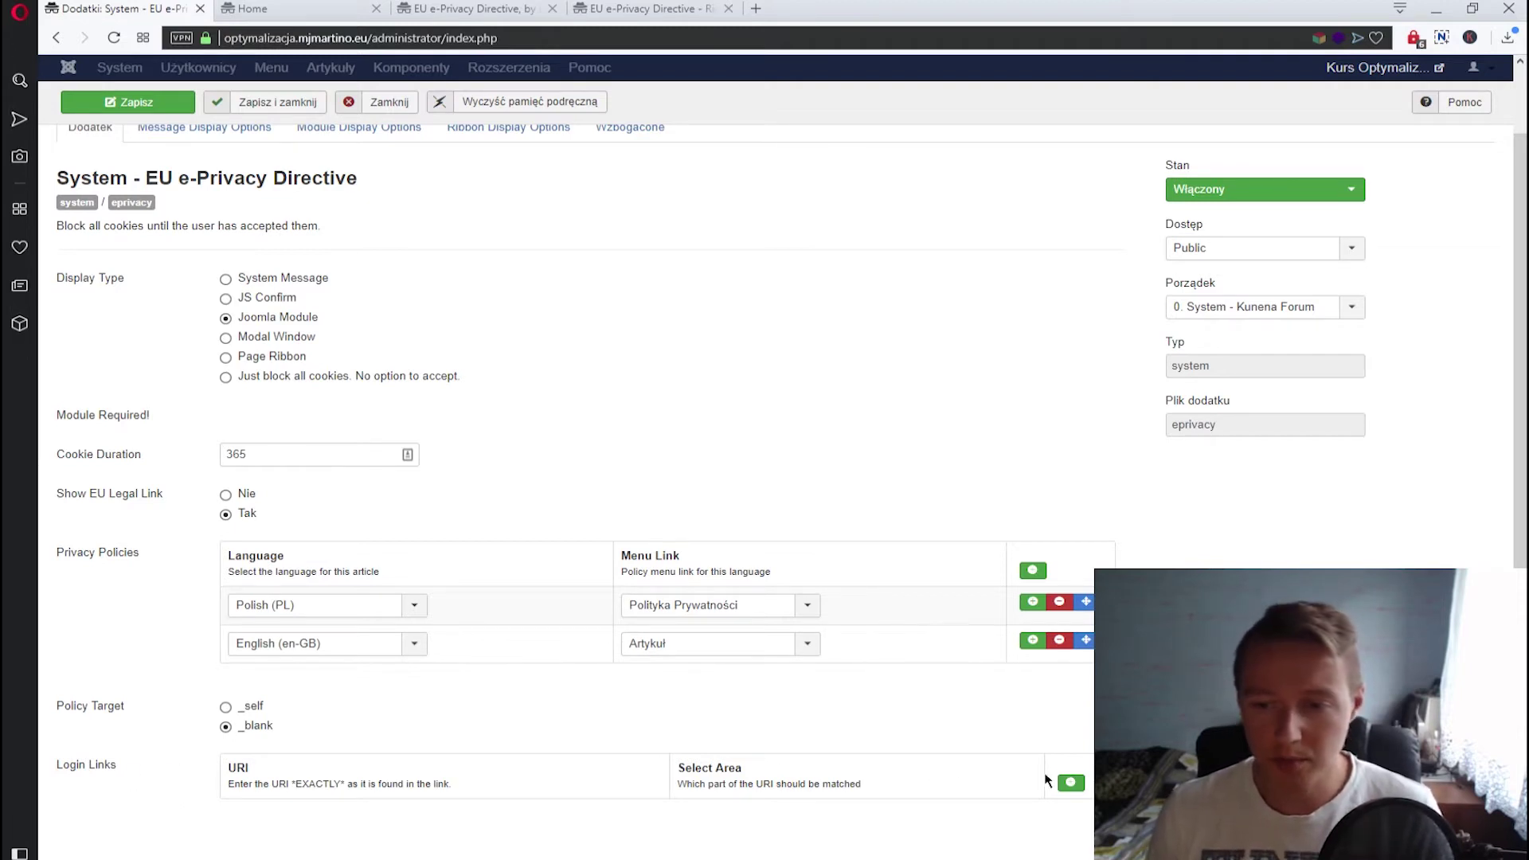
pyautogui.click(1071, 782)
pyautogui.scroll(-1, 956, 757)
pyautogui.click(348, 758)
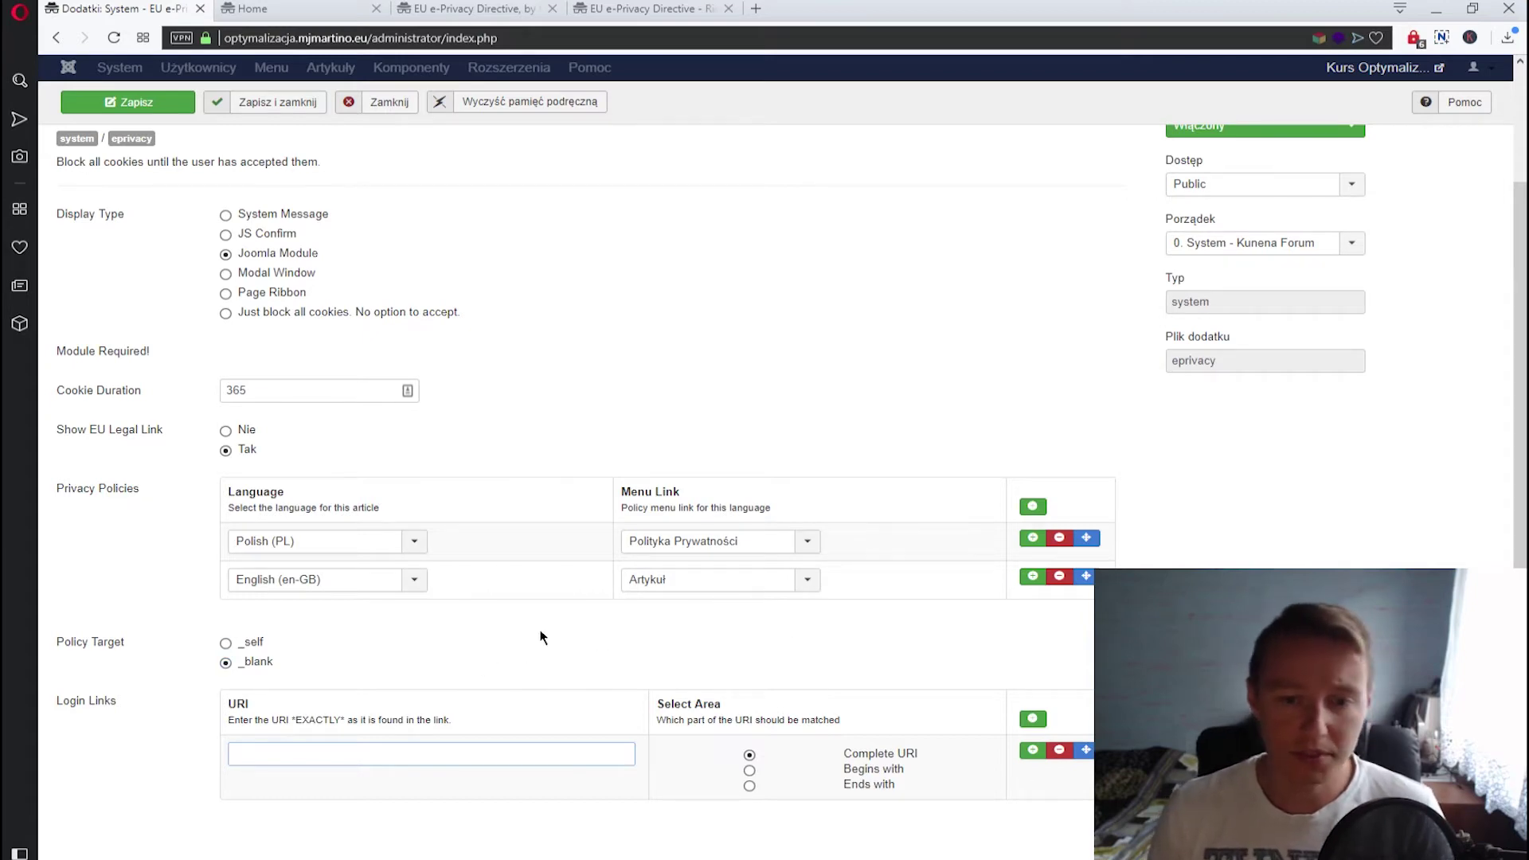
# Examine the plugin's message and module display options, enlarging the Module CSS box to read its code
pyautogui.scroll(2, 540, 637)
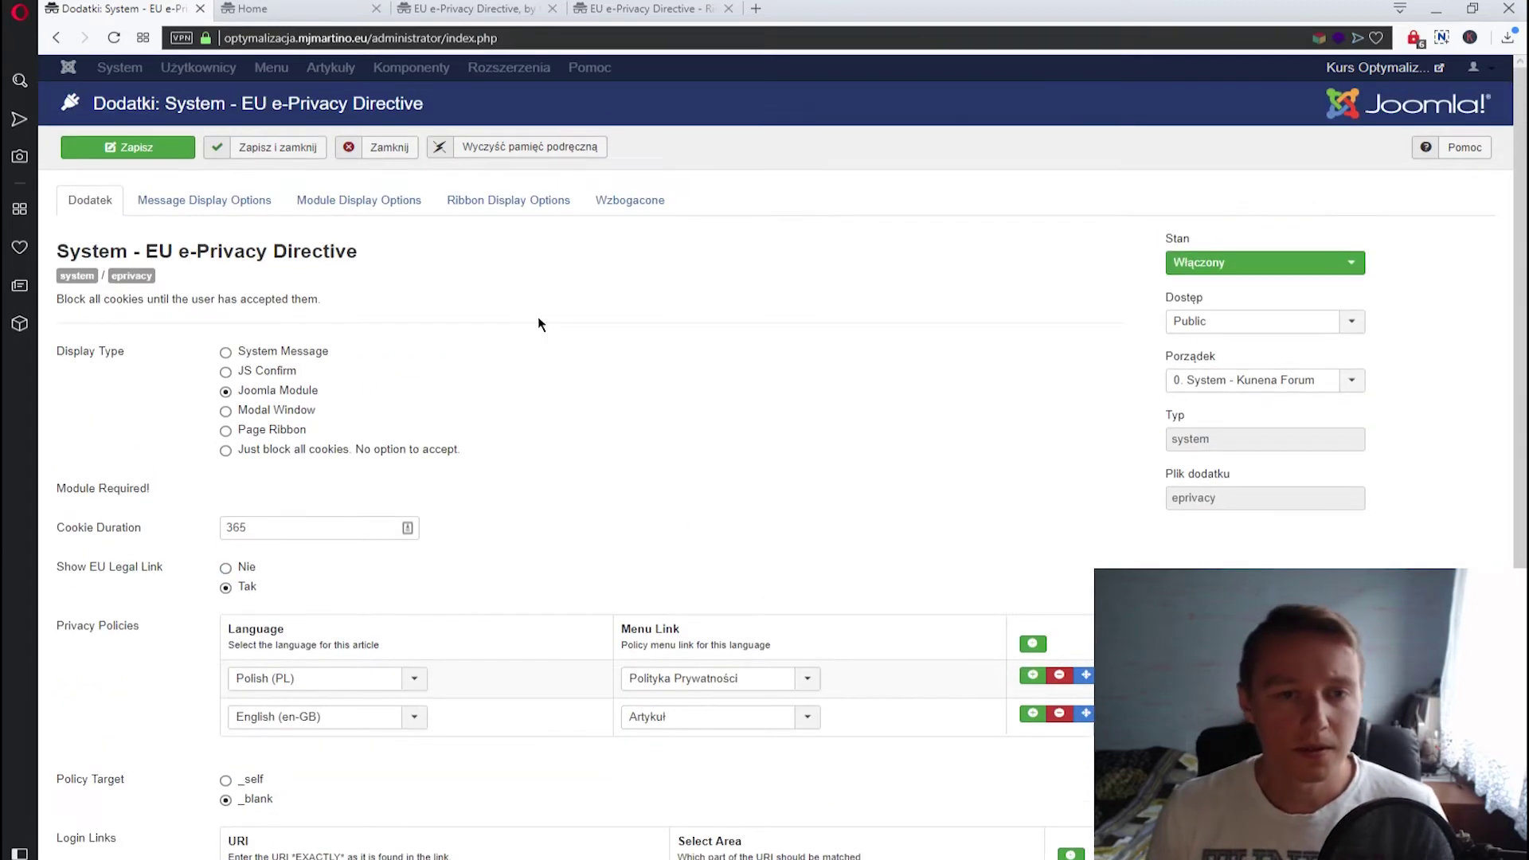
pyautogui.click(263, 209)
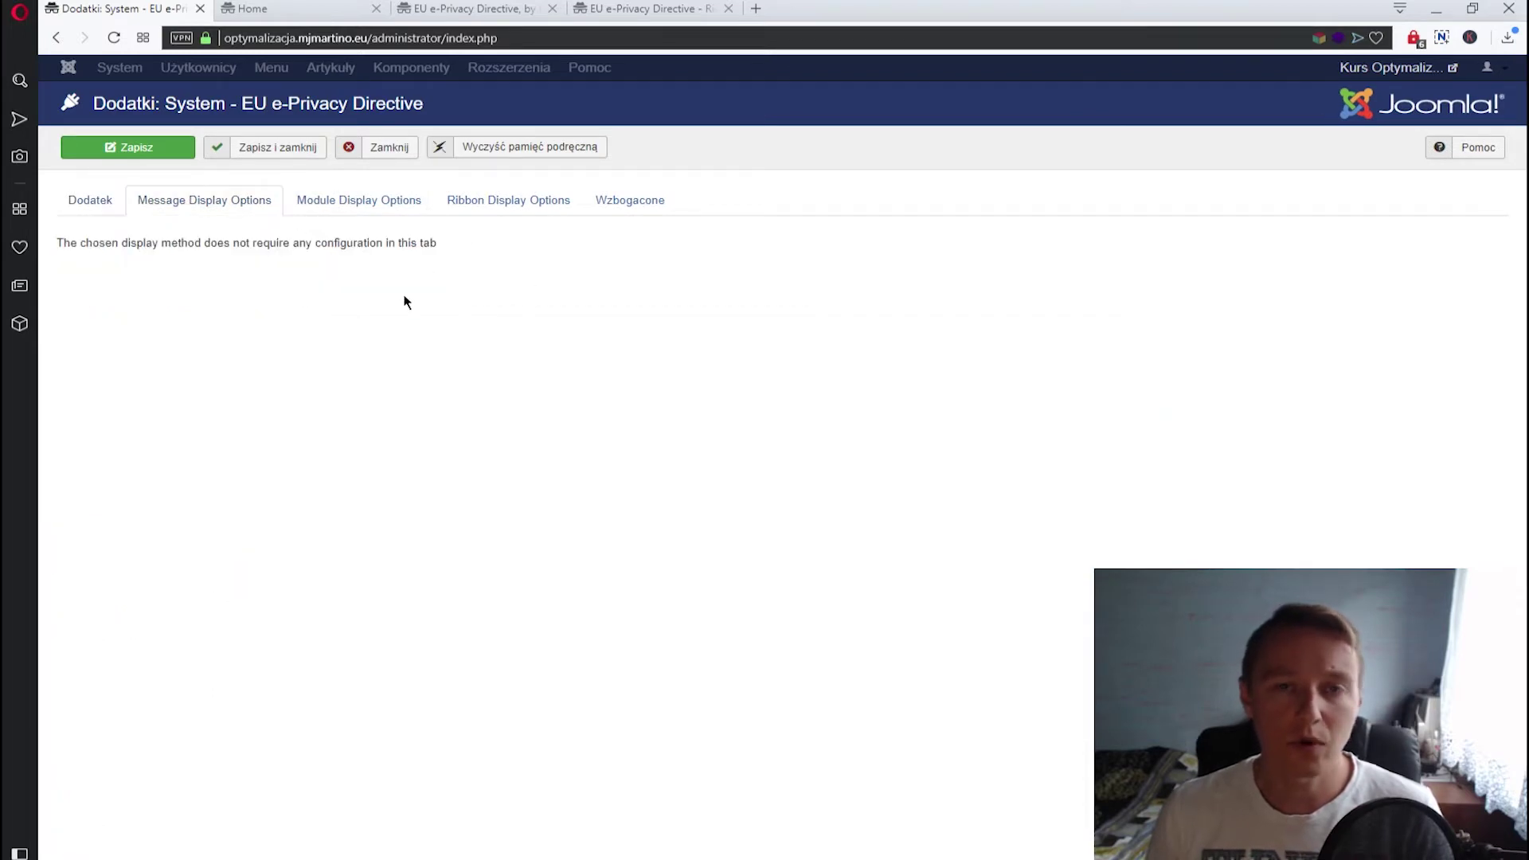
pyautogui.click(371, 206)
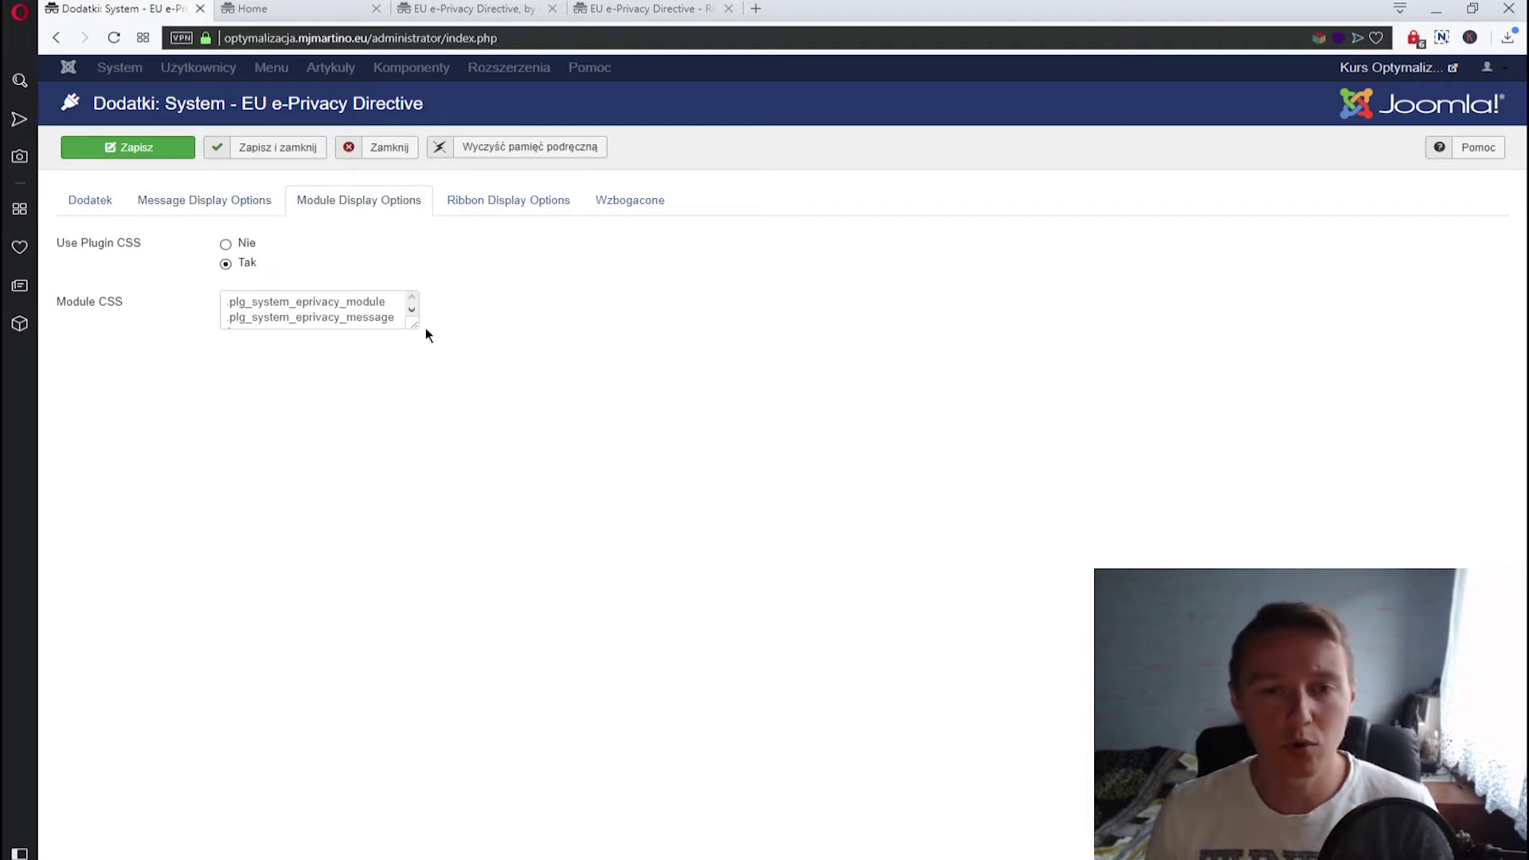
pyautogui.moveTo(414, 320); pyautogui.dragTo(521, 642)
pyautogui.scroll(-3, 440, 402)
pyautogui.scroll(3, 438, 403)
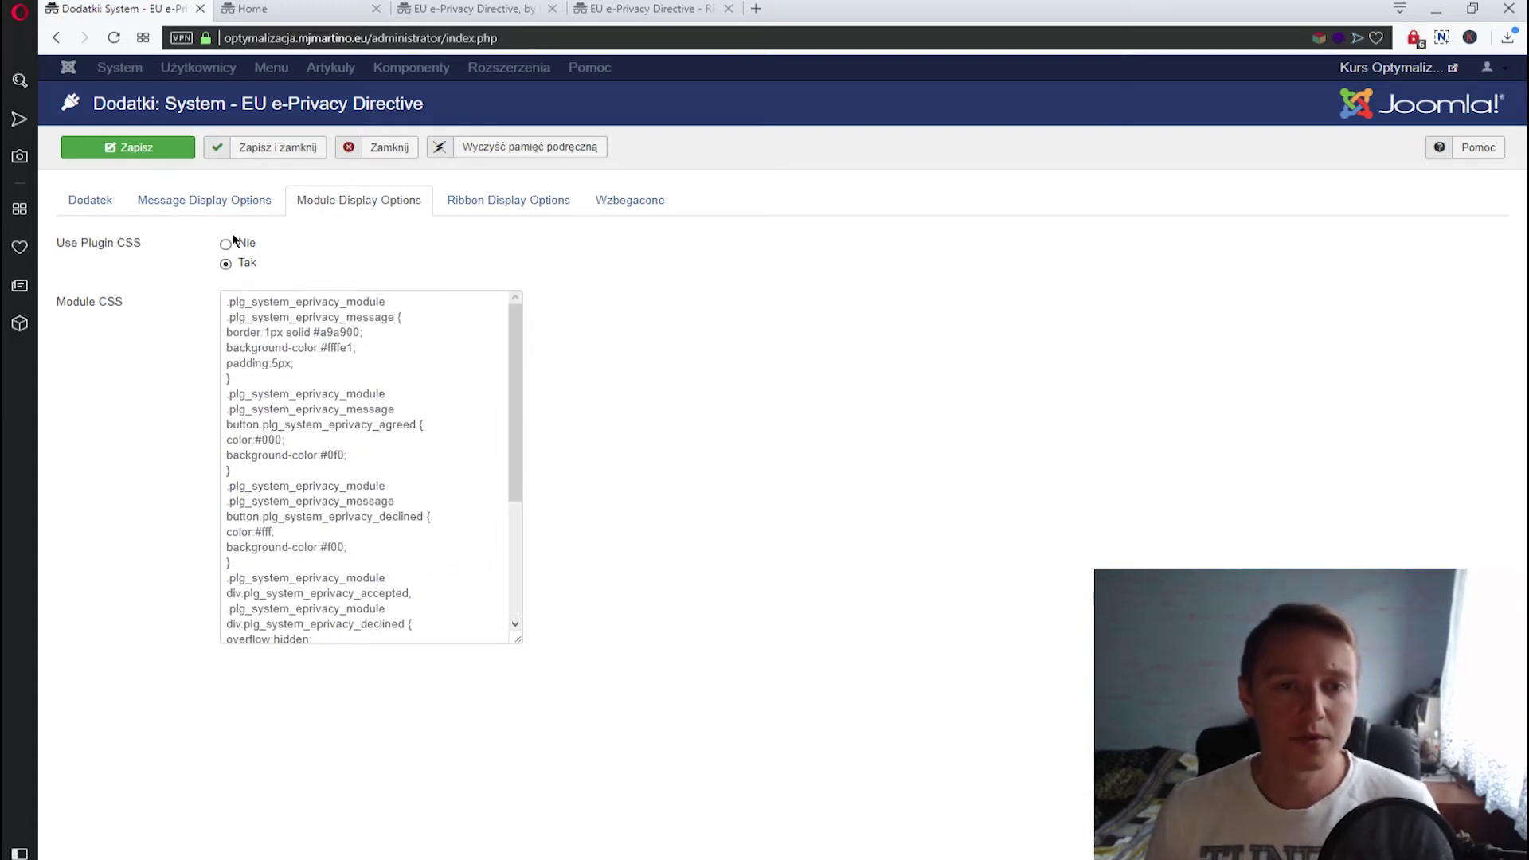
# Set Use Plugin CSS to Nie in the module display options, and save and close the plugin
pyautogui.moveTo(128, 255)
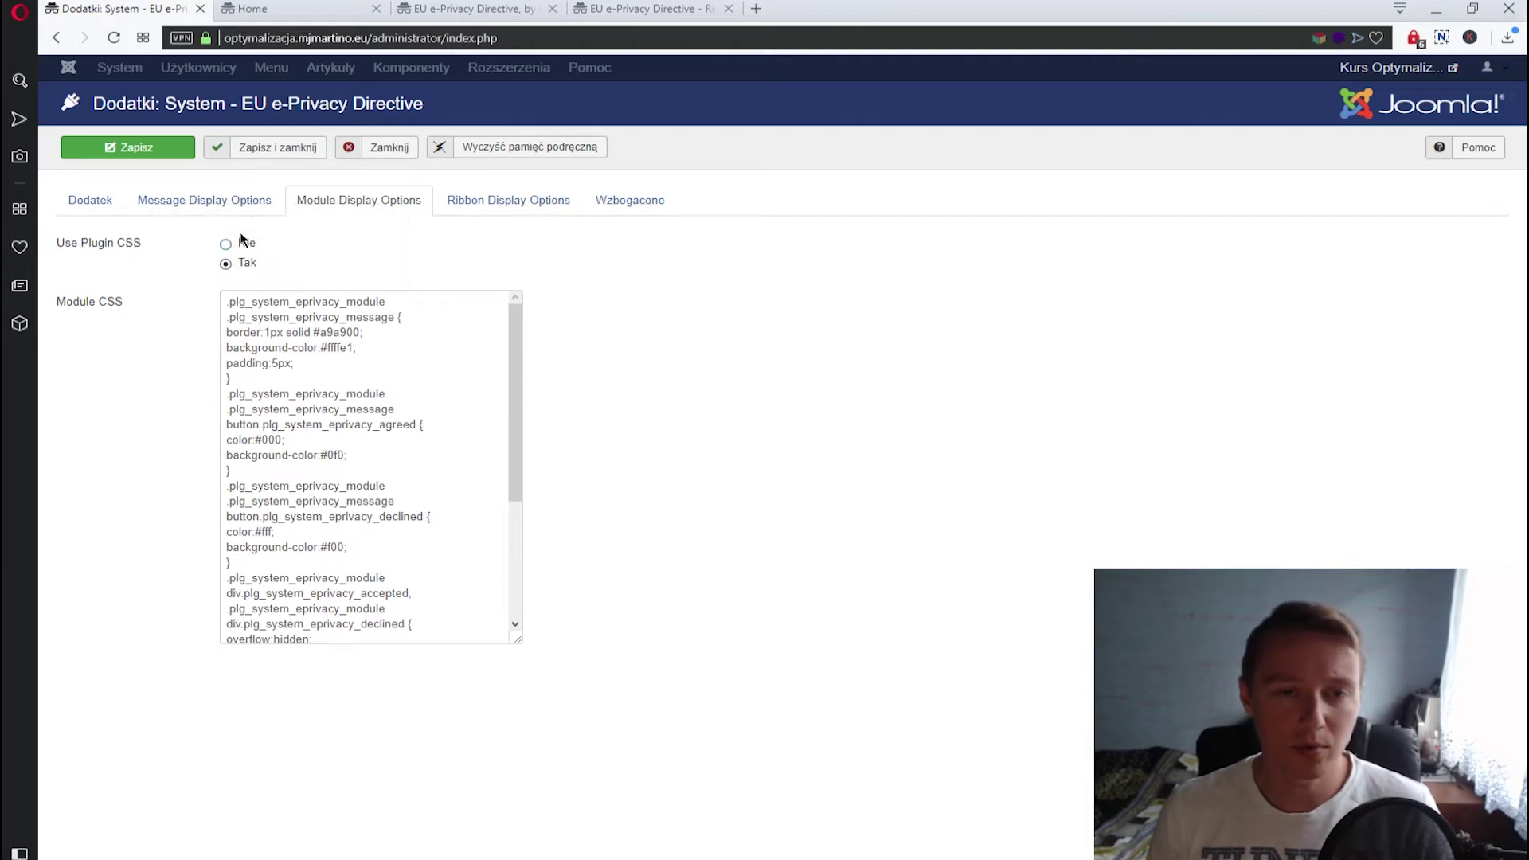
pyautogui.click(242, 243)
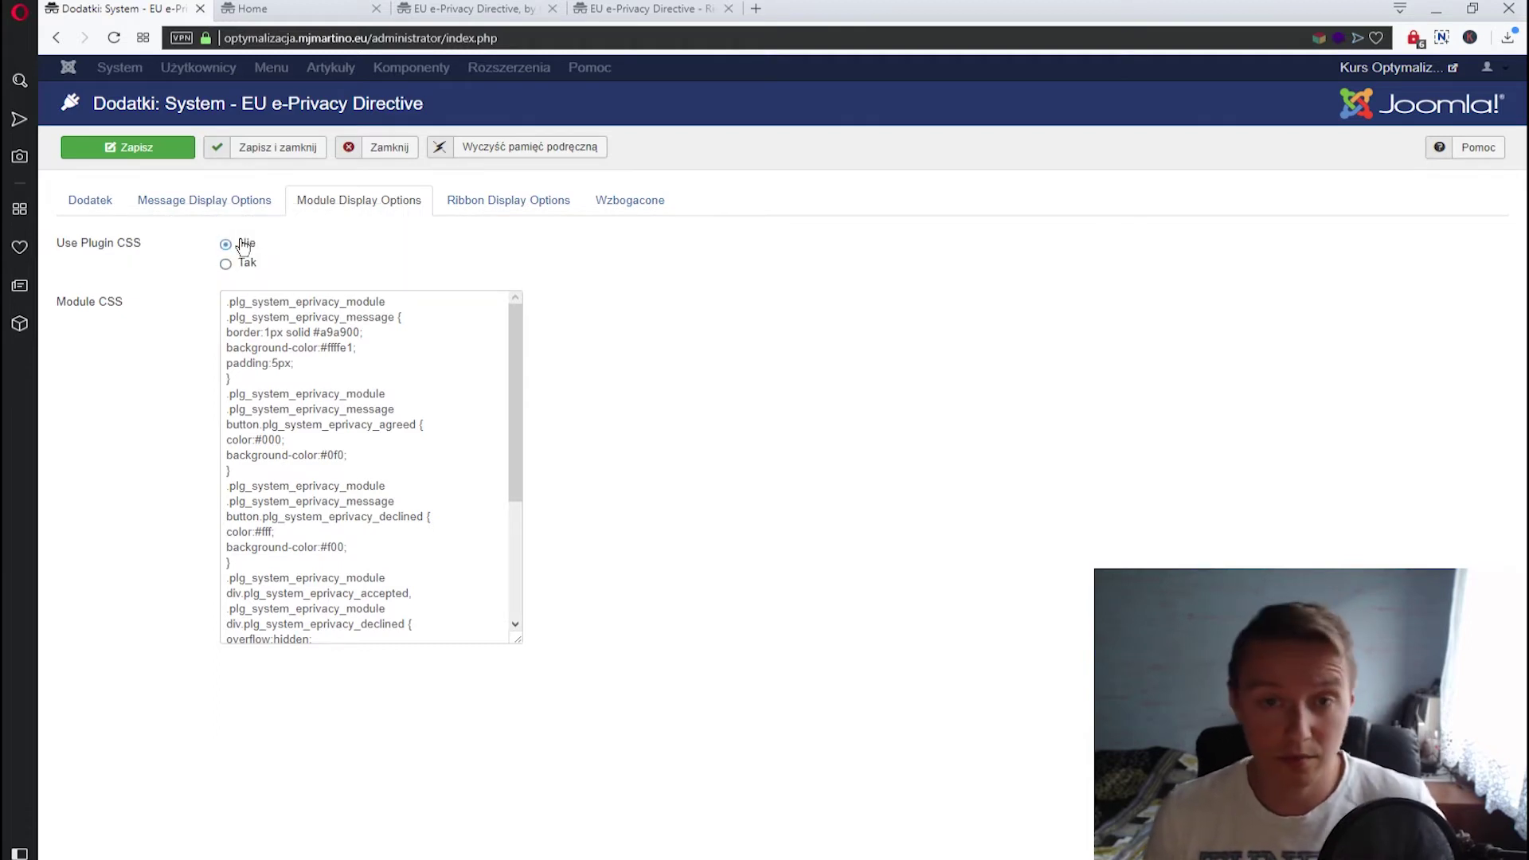
pyautogui.click(501, 208)
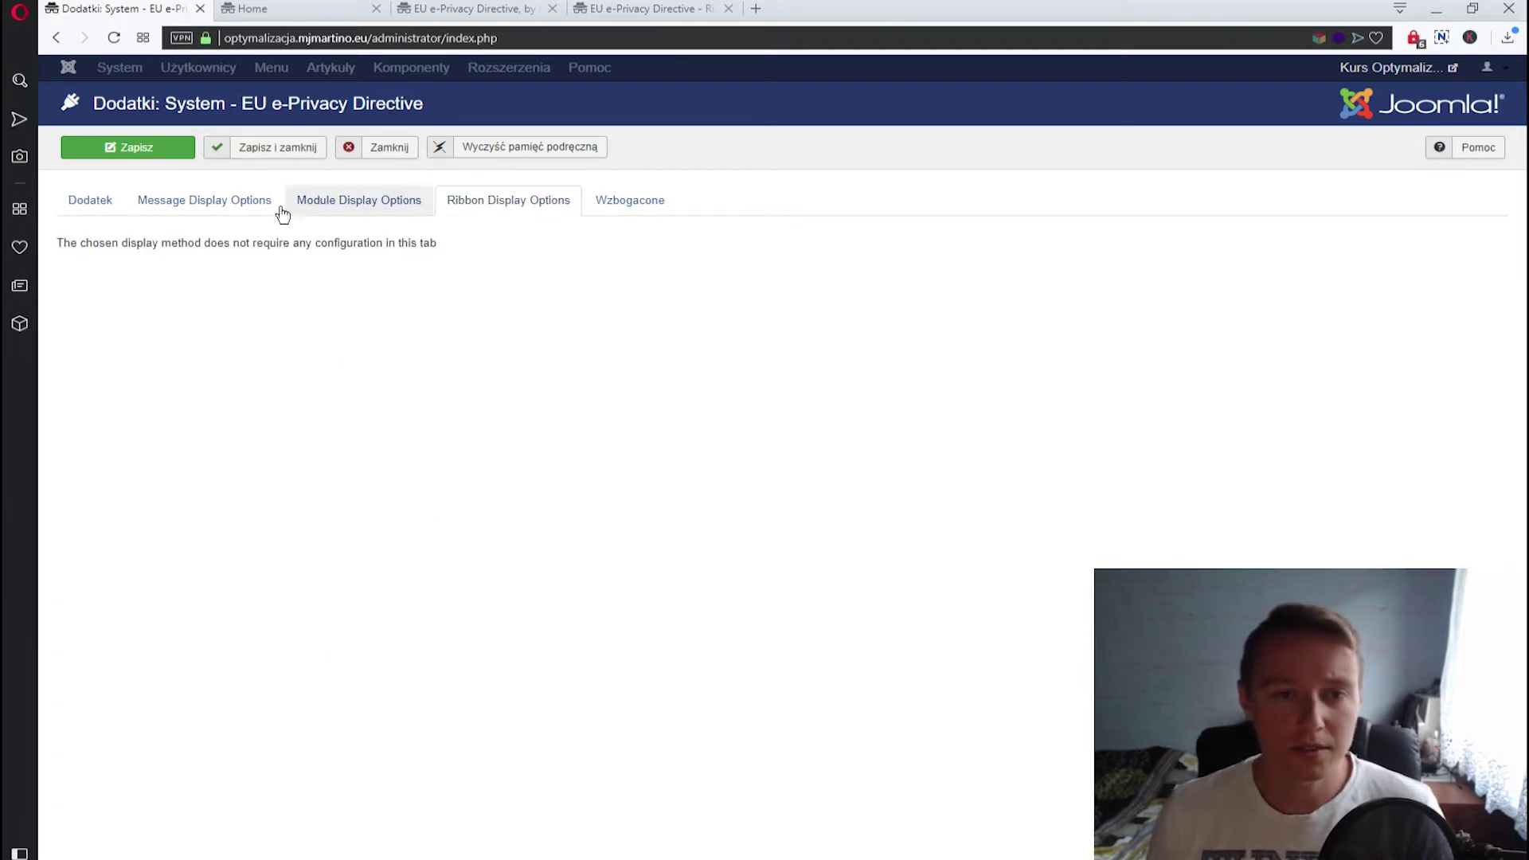
pyautogui.click(99, 197)
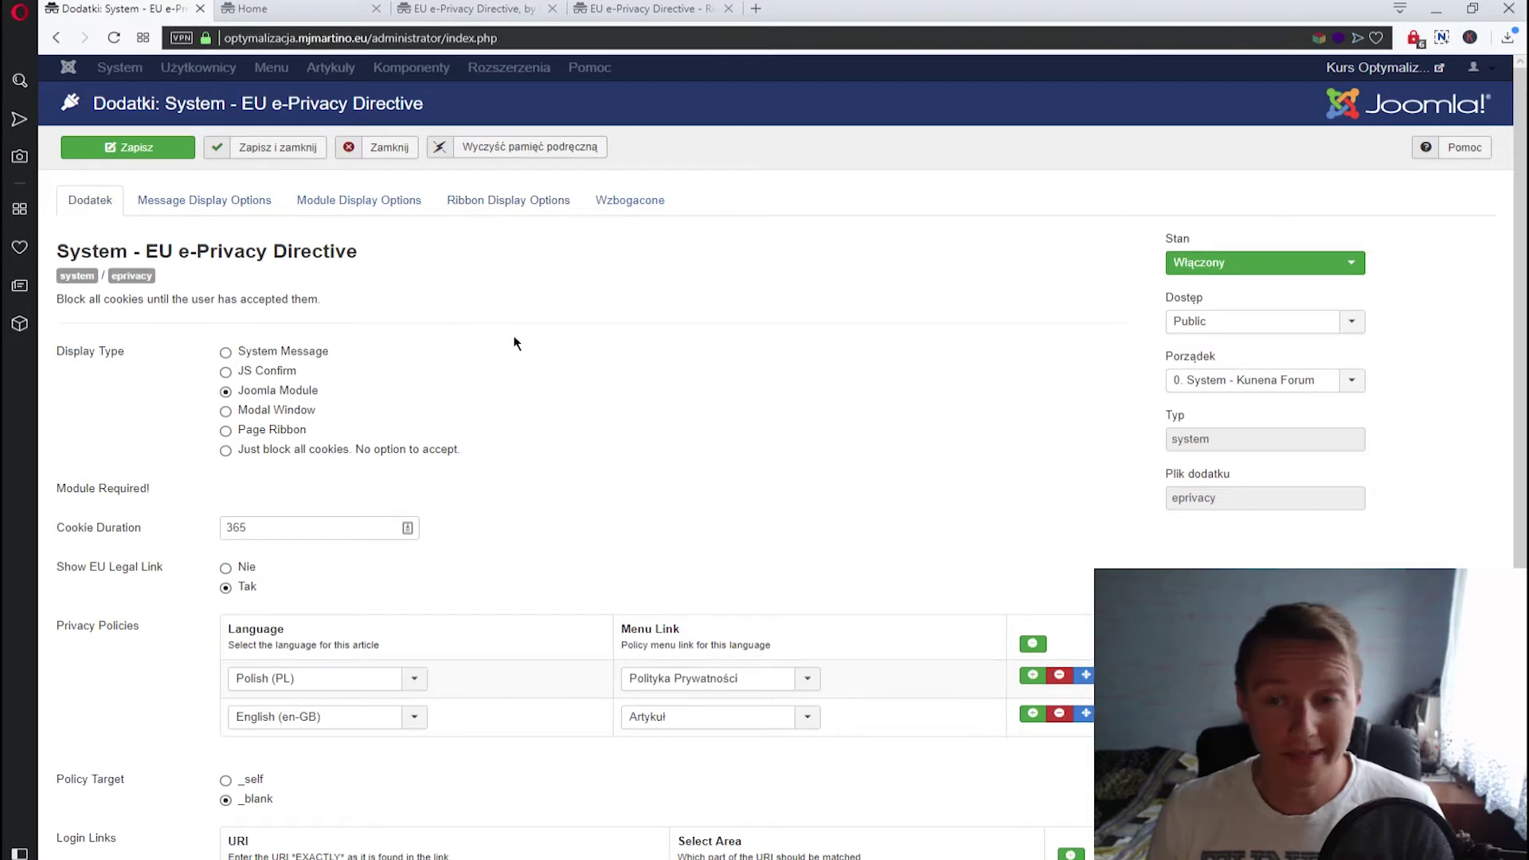
pyautogui.scroll(-1, 500, 338)
pyautogui.scroll(1, 489, 342)
pyautogui.click(278, 148)
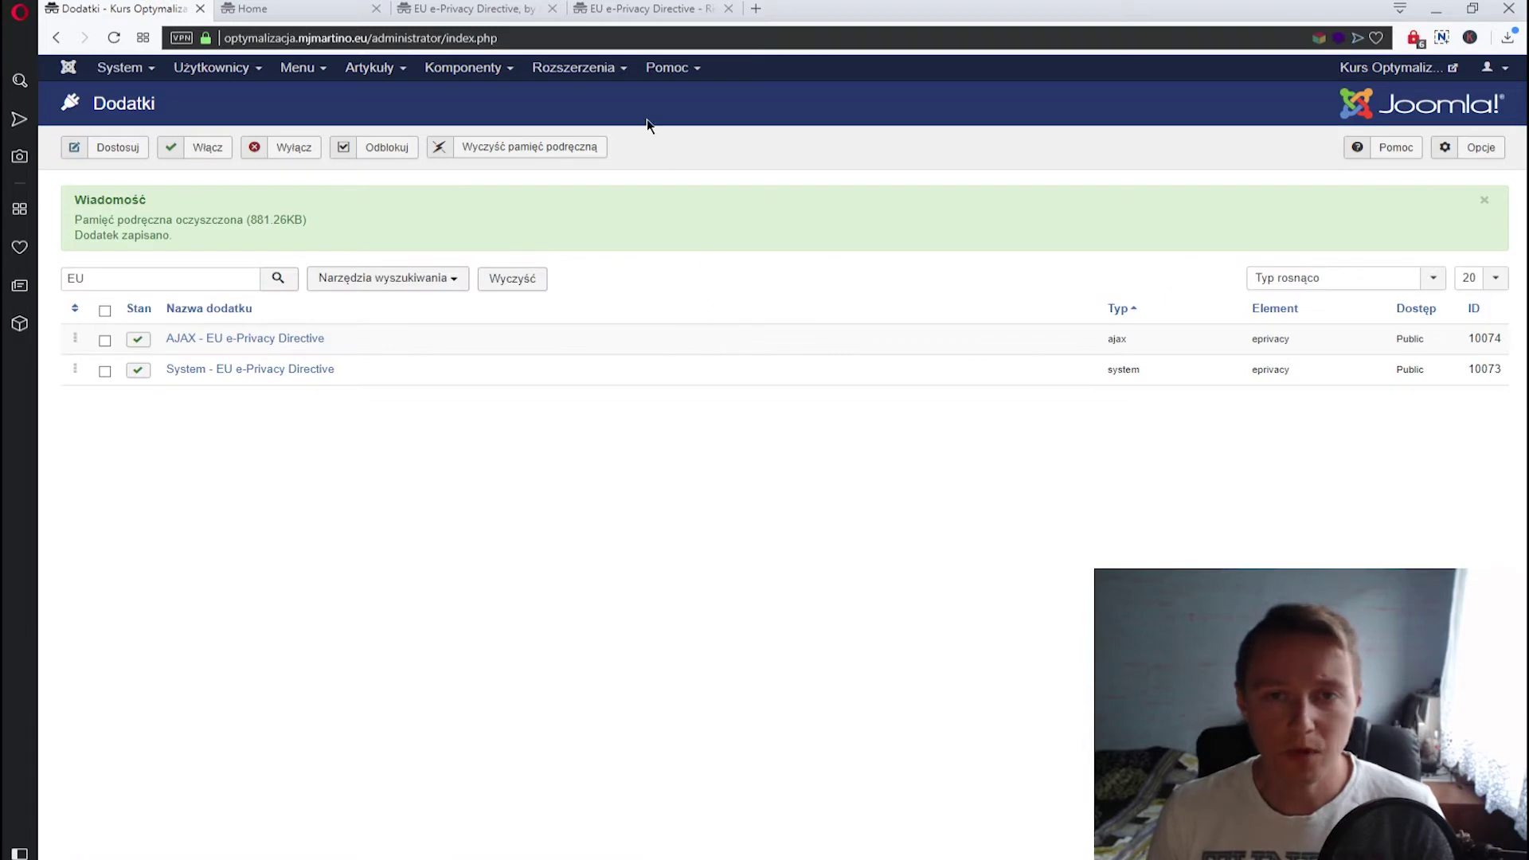
# Search the site modules for mod_ep and open the mod_eprivacy module for editing
pyautogui.click(580, 69)
pyautogui.click(617, 131)
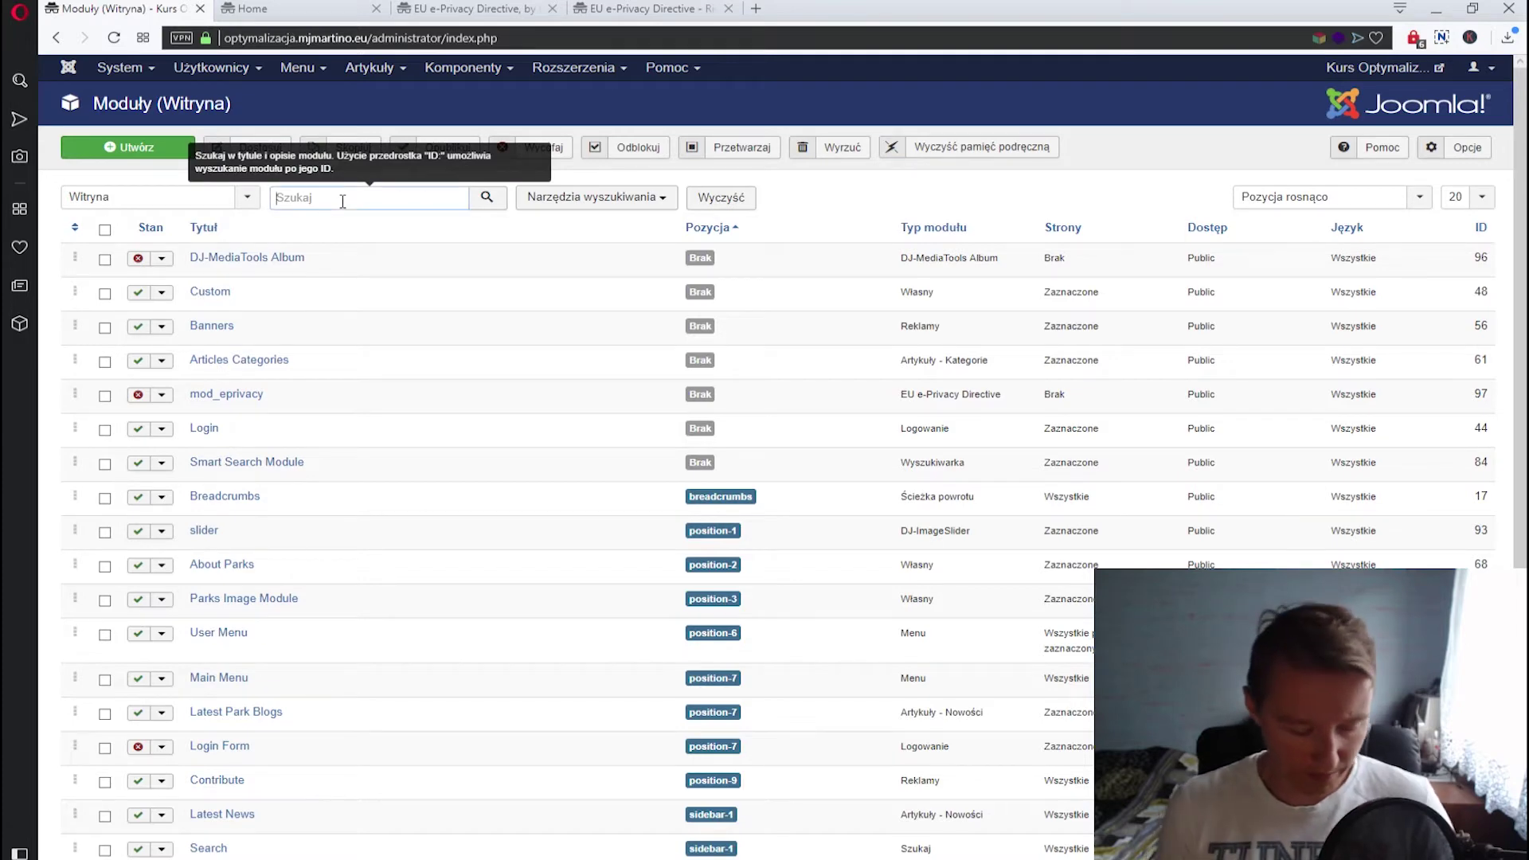
pyautogui.click(342, 201)
pyautogui.write('mod_e')
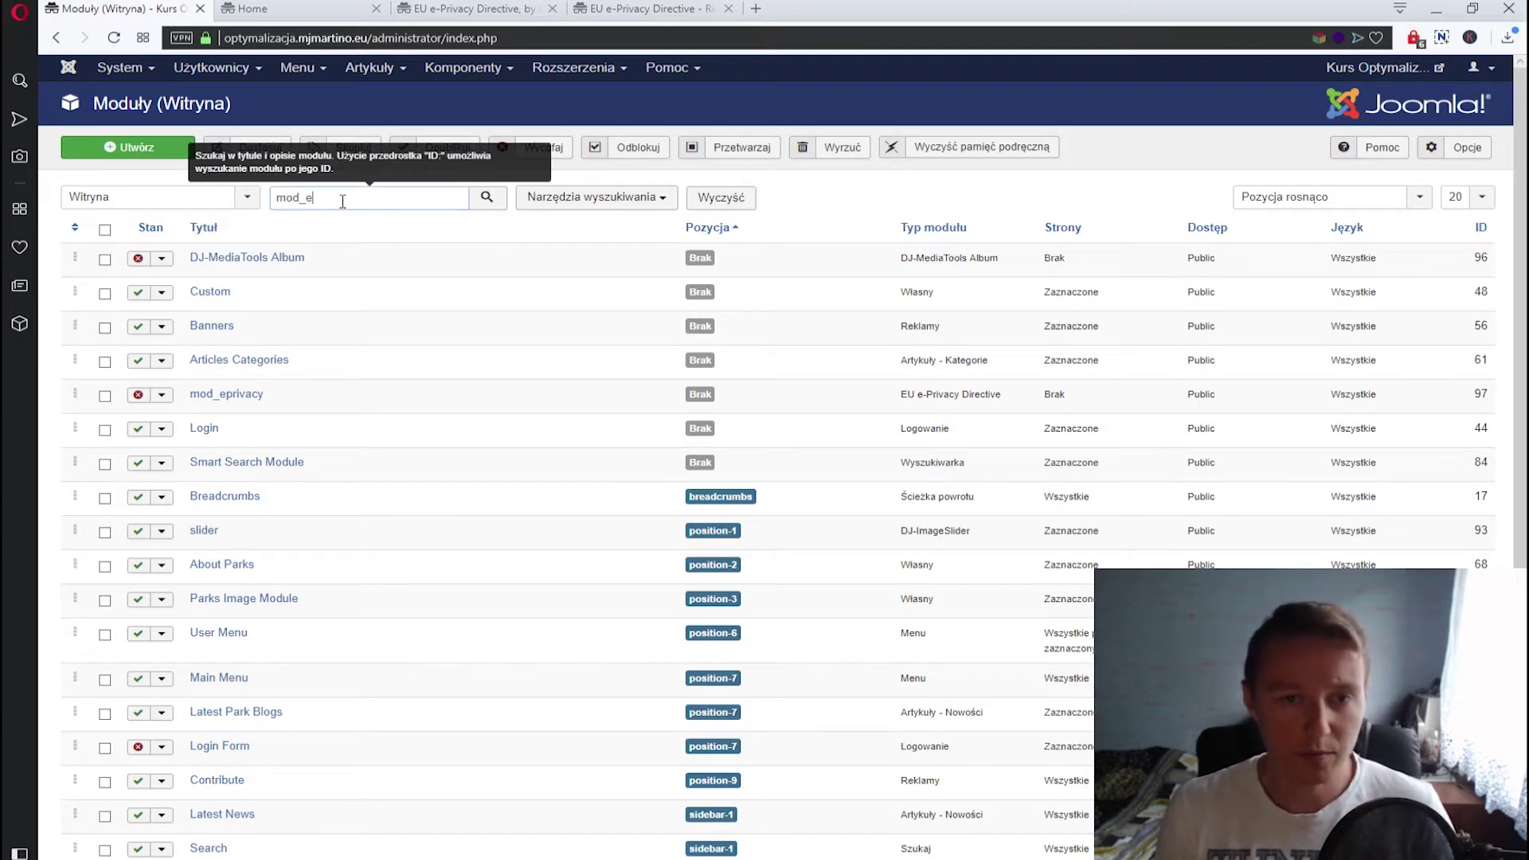
pyautogui.write('p')
pyautogui.press('Return')
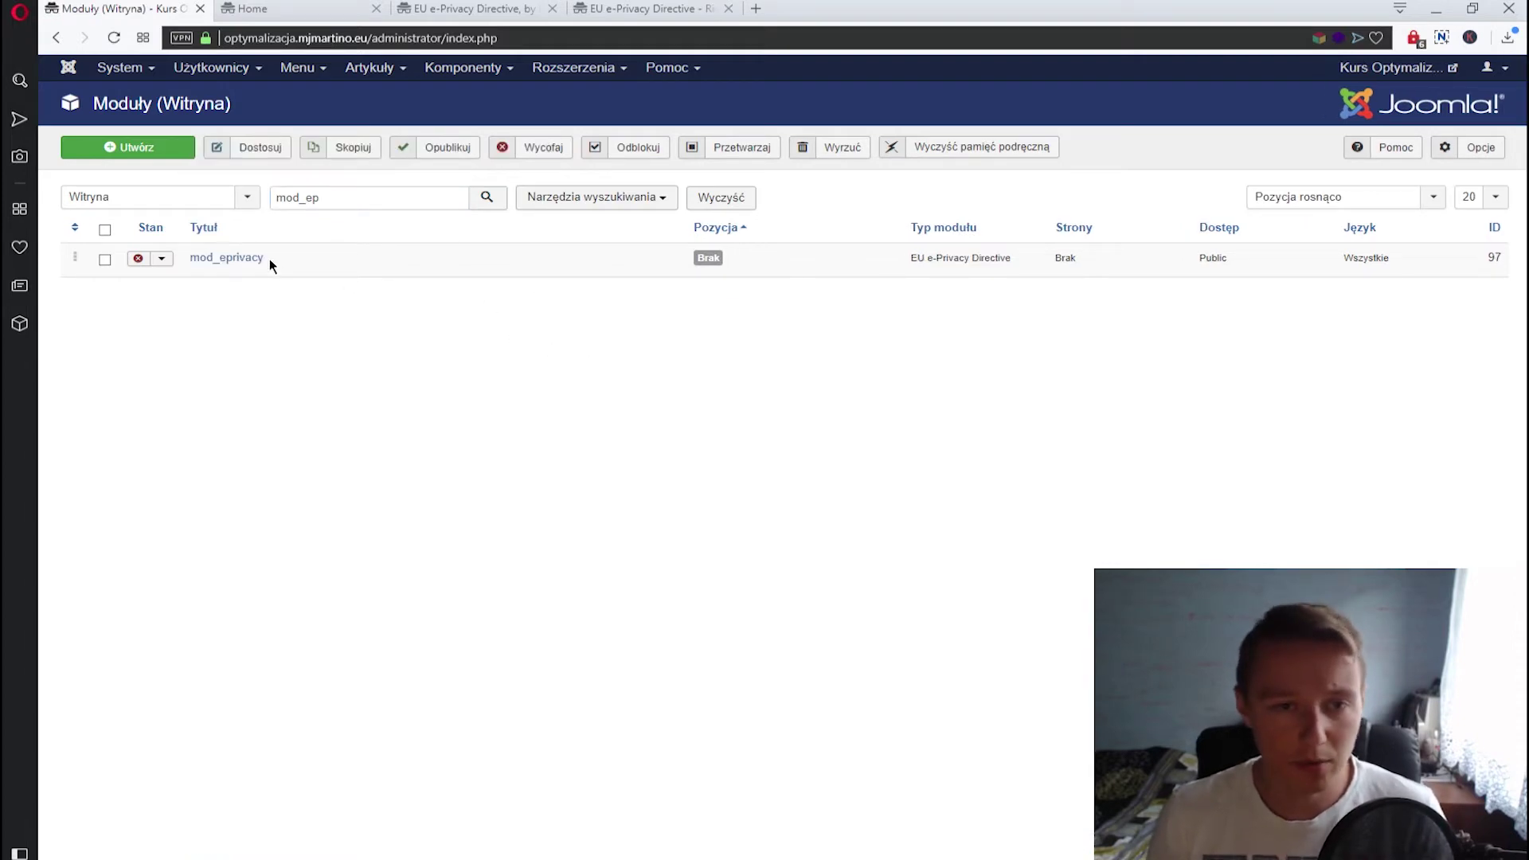
pyautogui.click(245, 259)
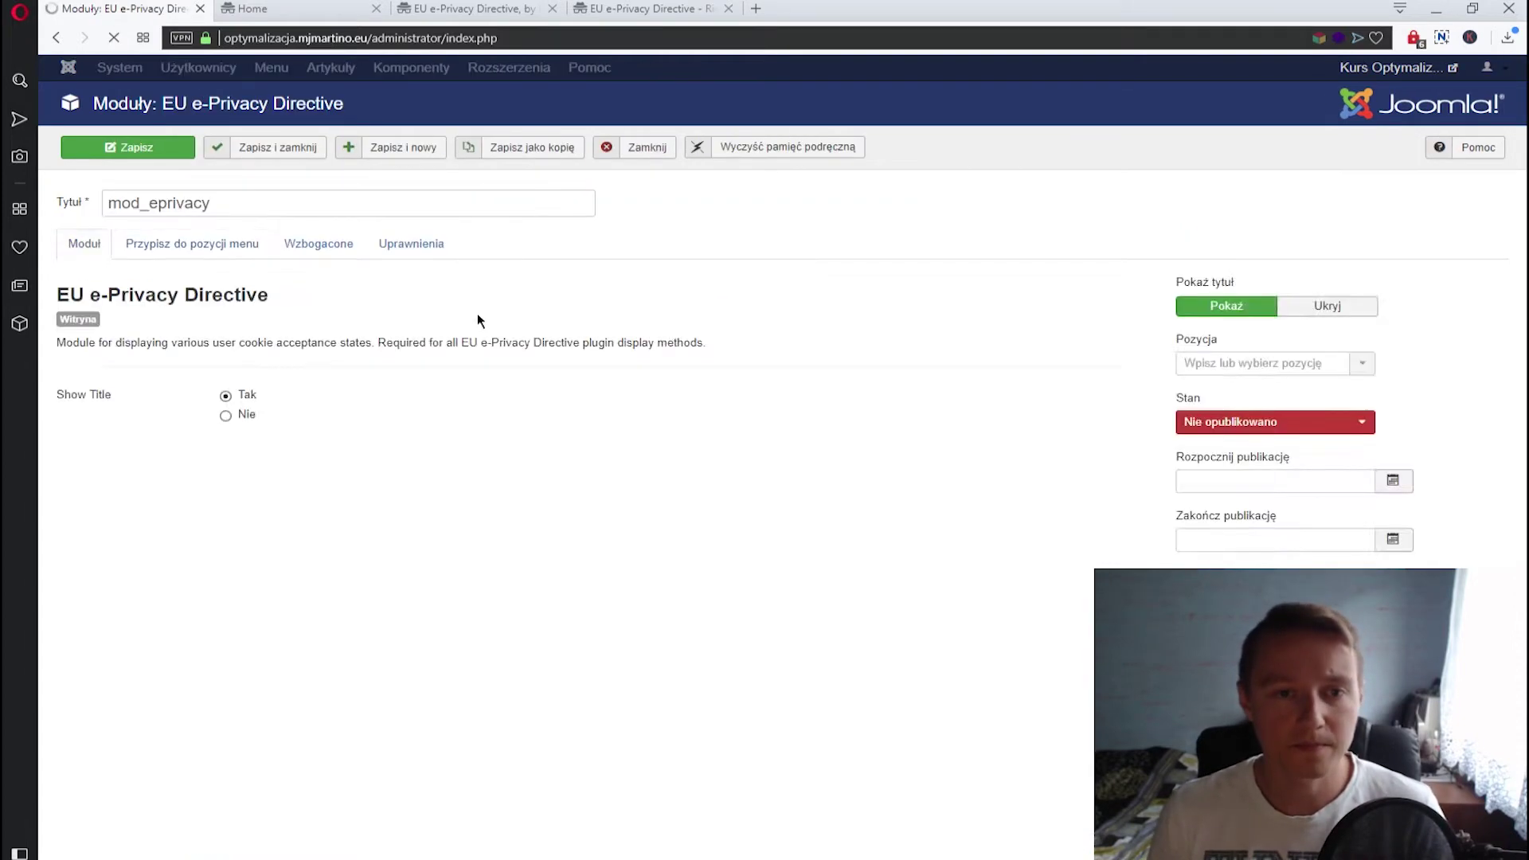
# Set the mod_eprivacy module's status to Opublikowano
pyautogui.click(84, 243)
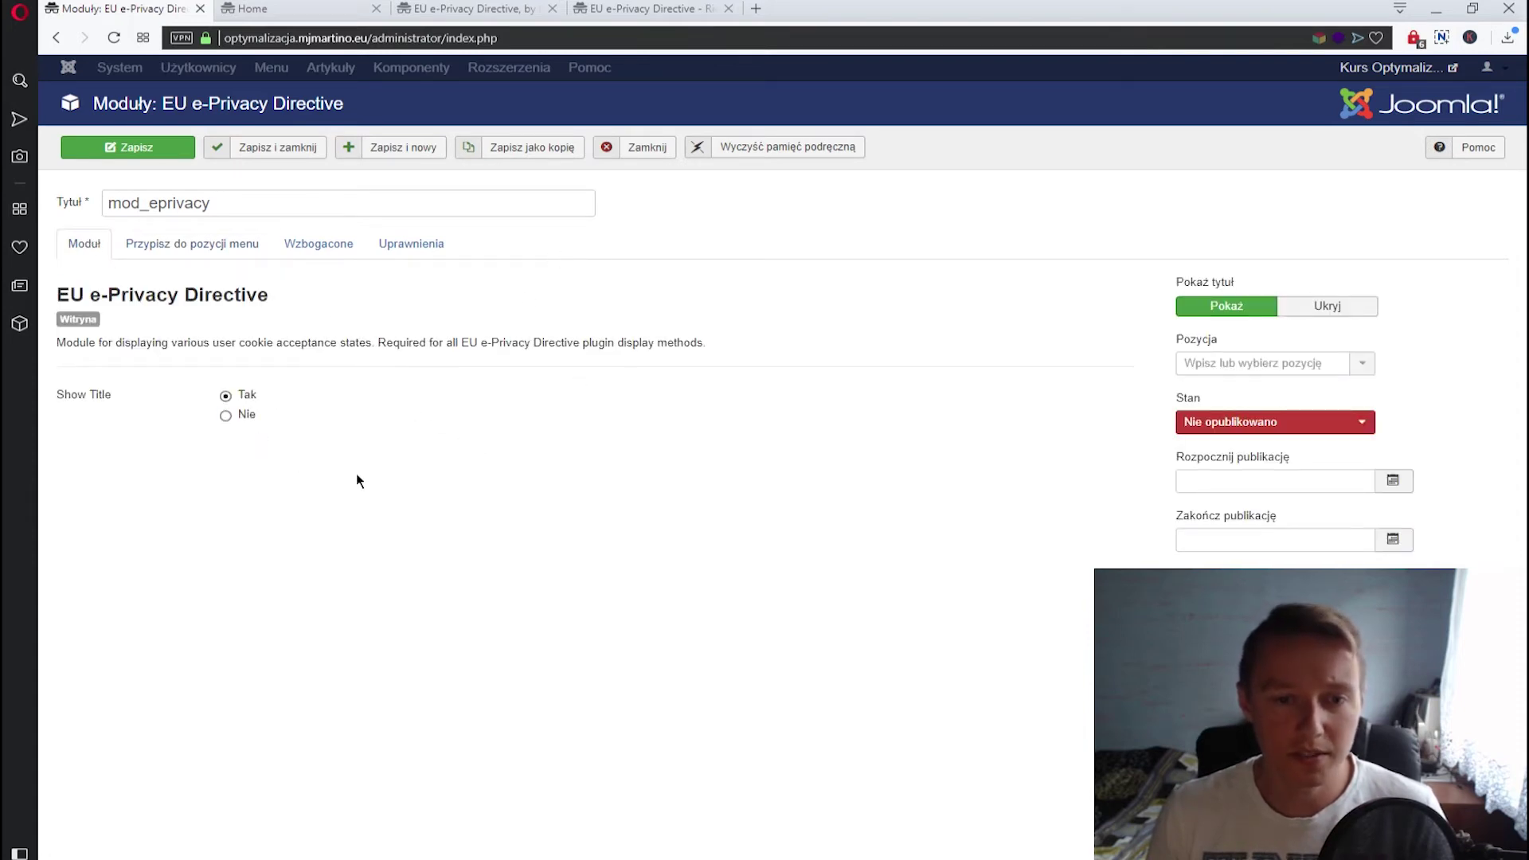
pyautogui.click(1269, 424)
pyautogui.click(1271, 443)
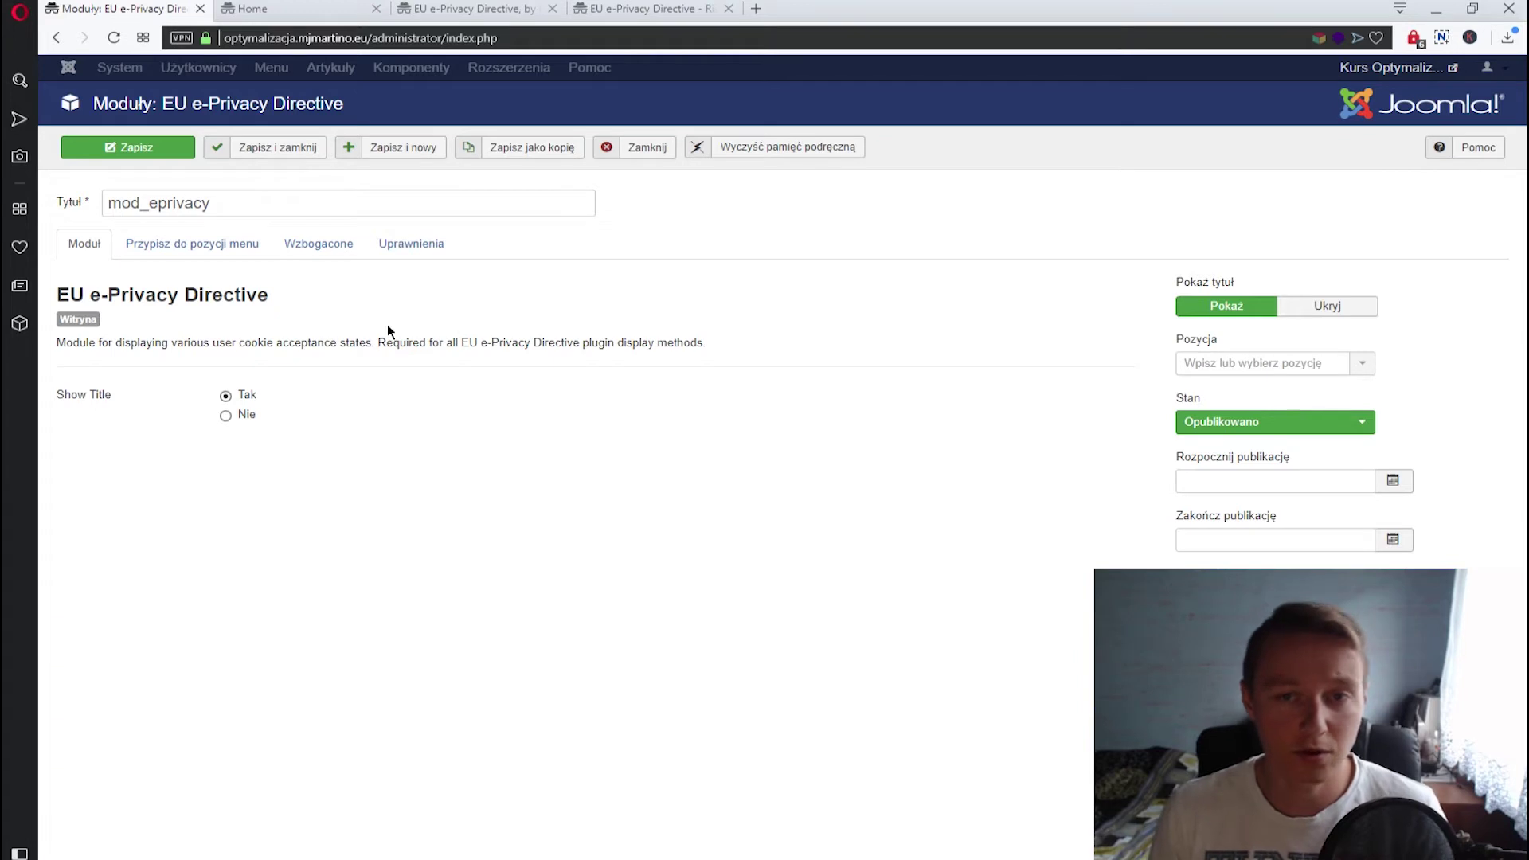
# Load the site's home page at optymalizacja.mjmartino.eu/index.php?tp=1 to preview template positions, and pick out head-search in the header
pyautogui.click(280, 11)
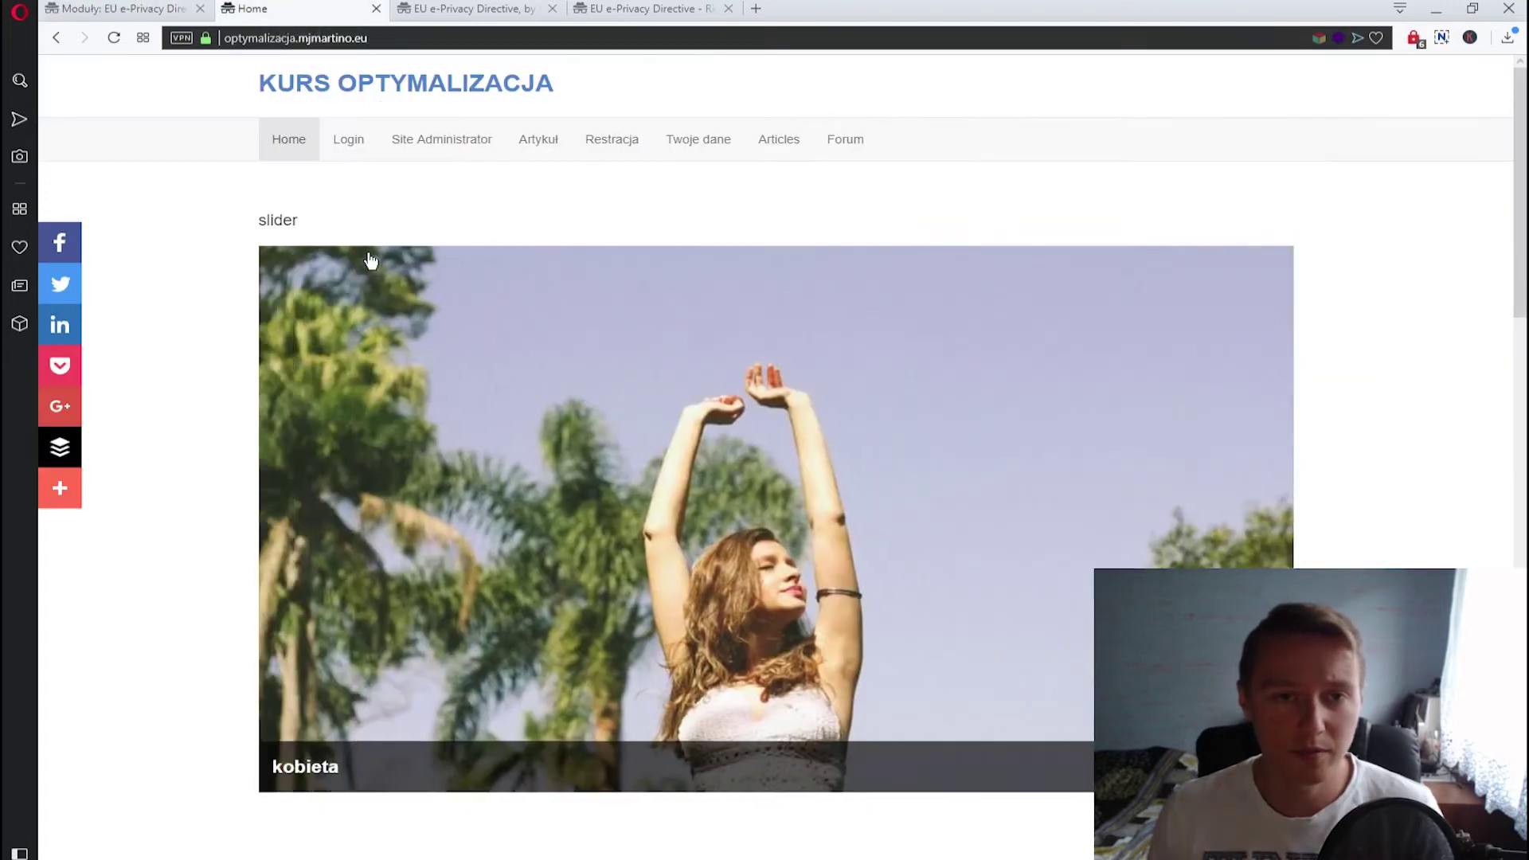
pyautogui.click(444, 39)
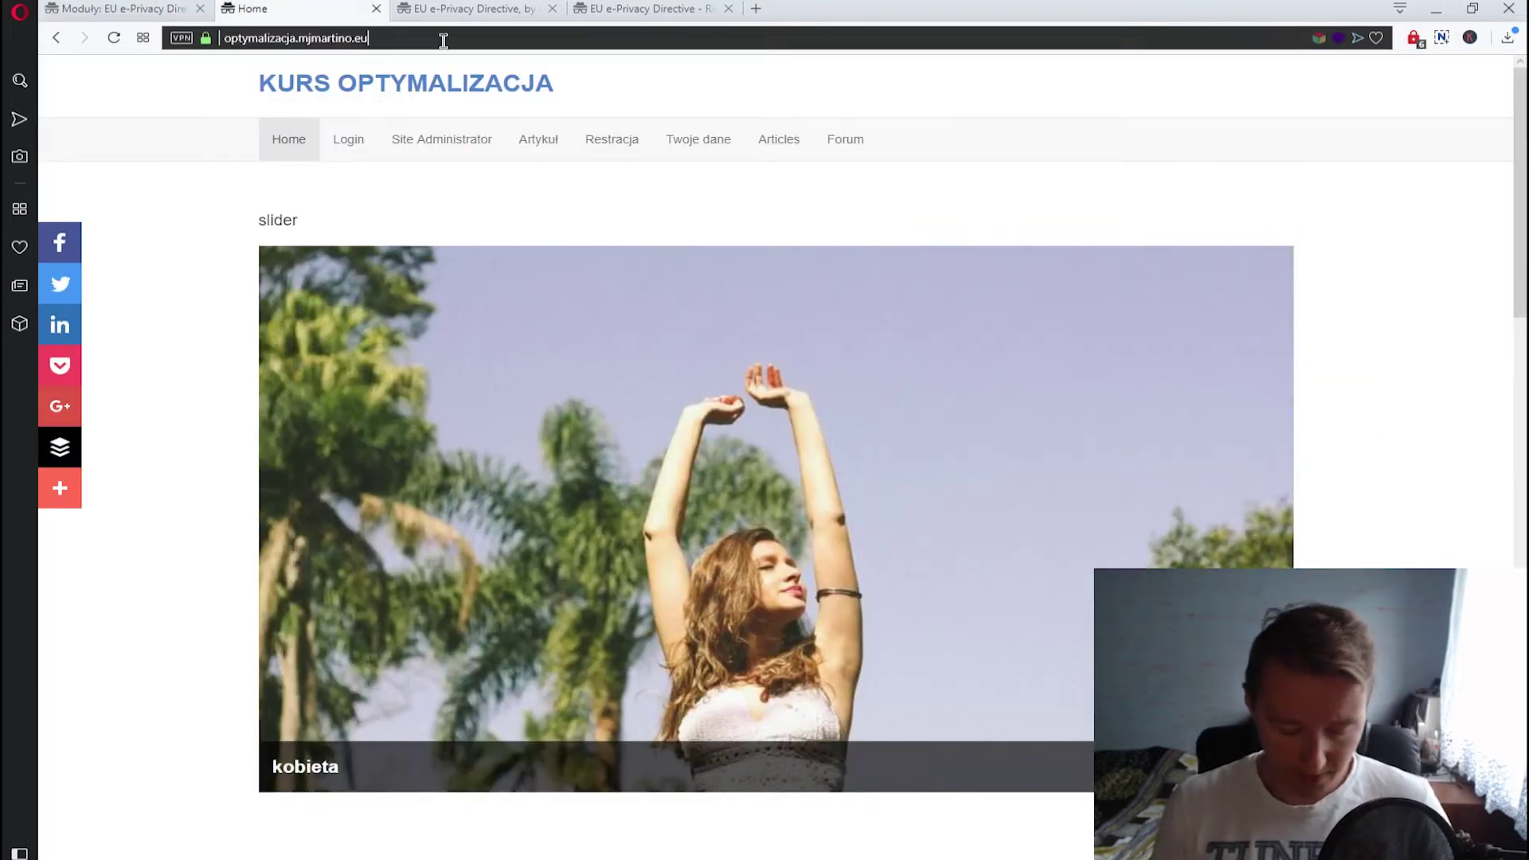
pyautogui.write('/index.php?')
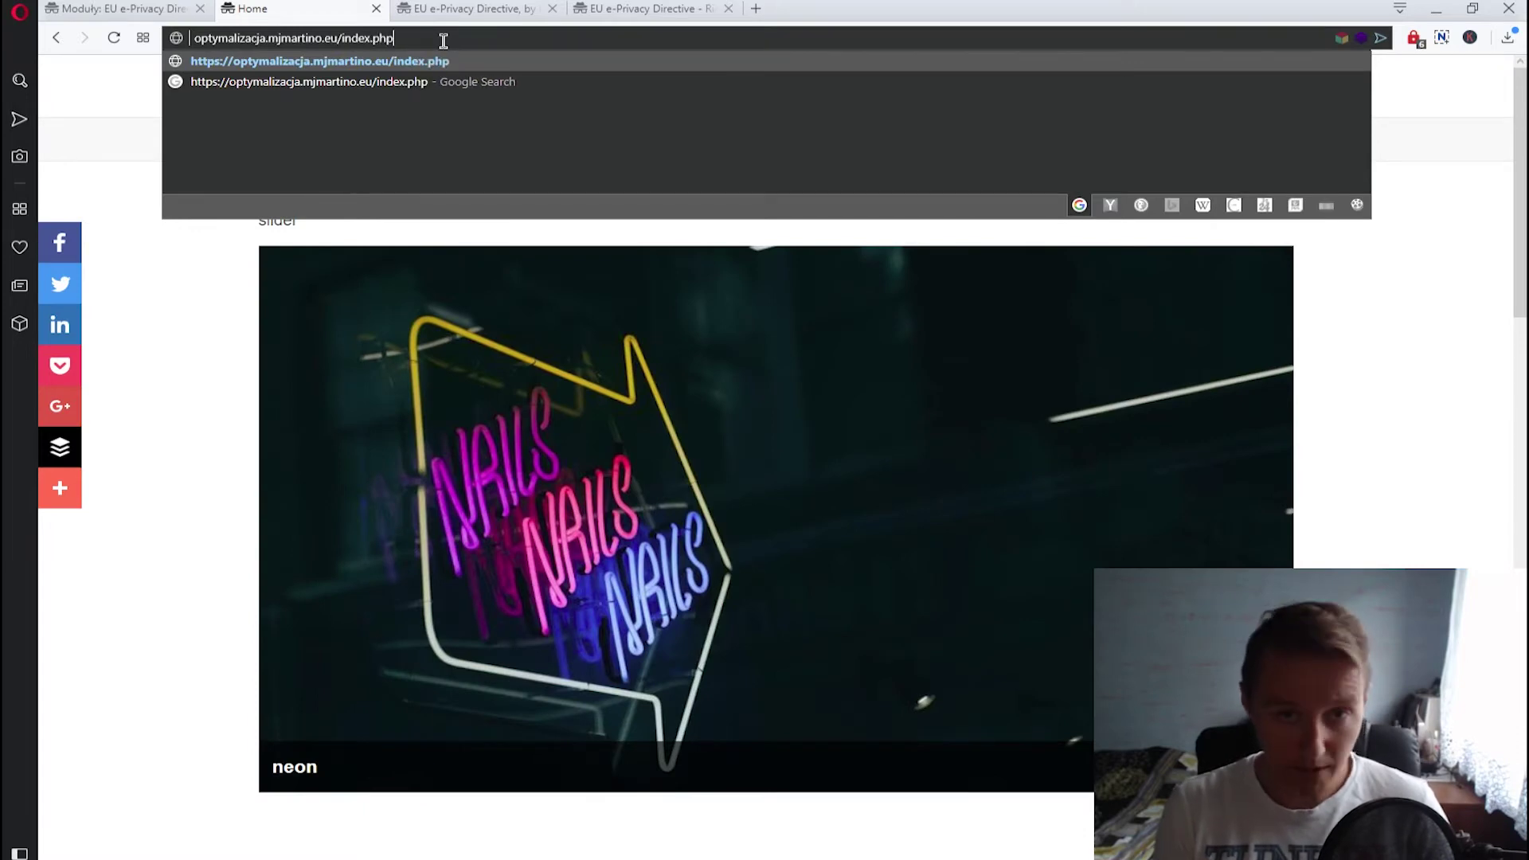
pyautogui.write('tp=1')
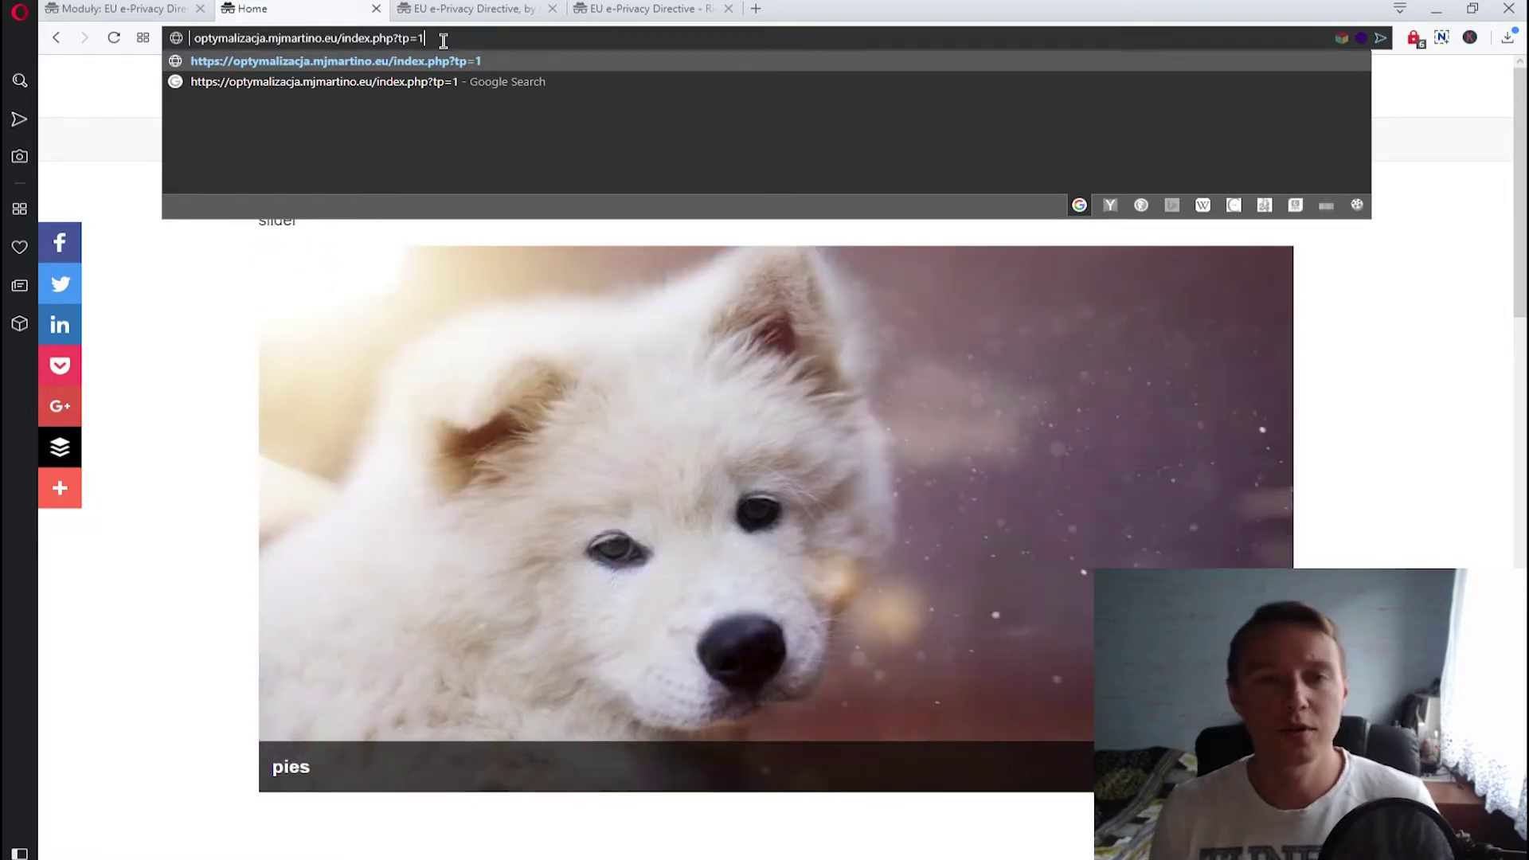
pyautogui.press('Return')
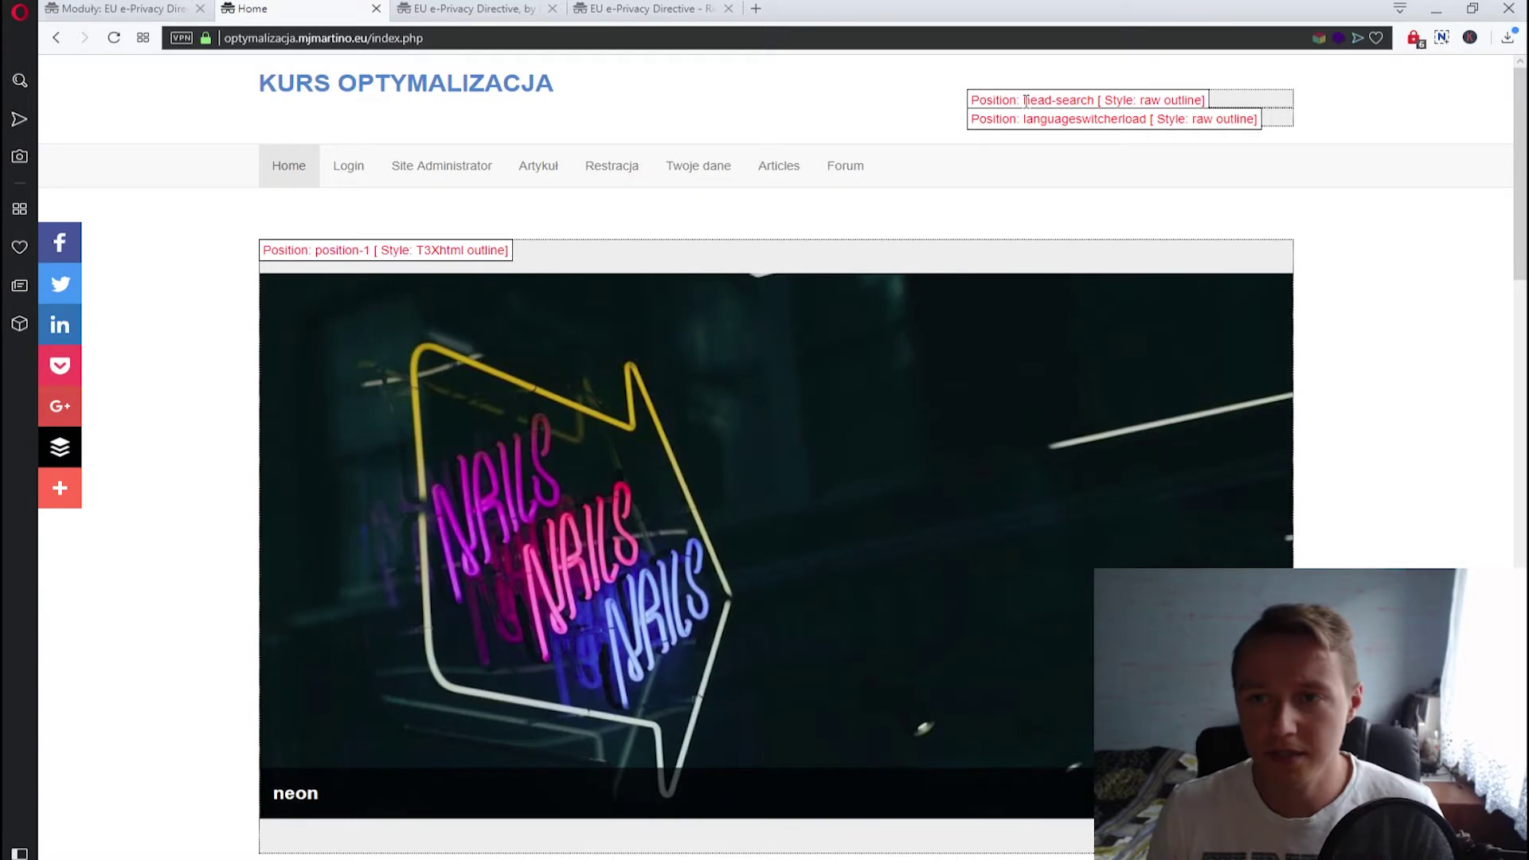
pyautogui.moveTo(1023, 99); pyautogui.dragTo(1094, 96)
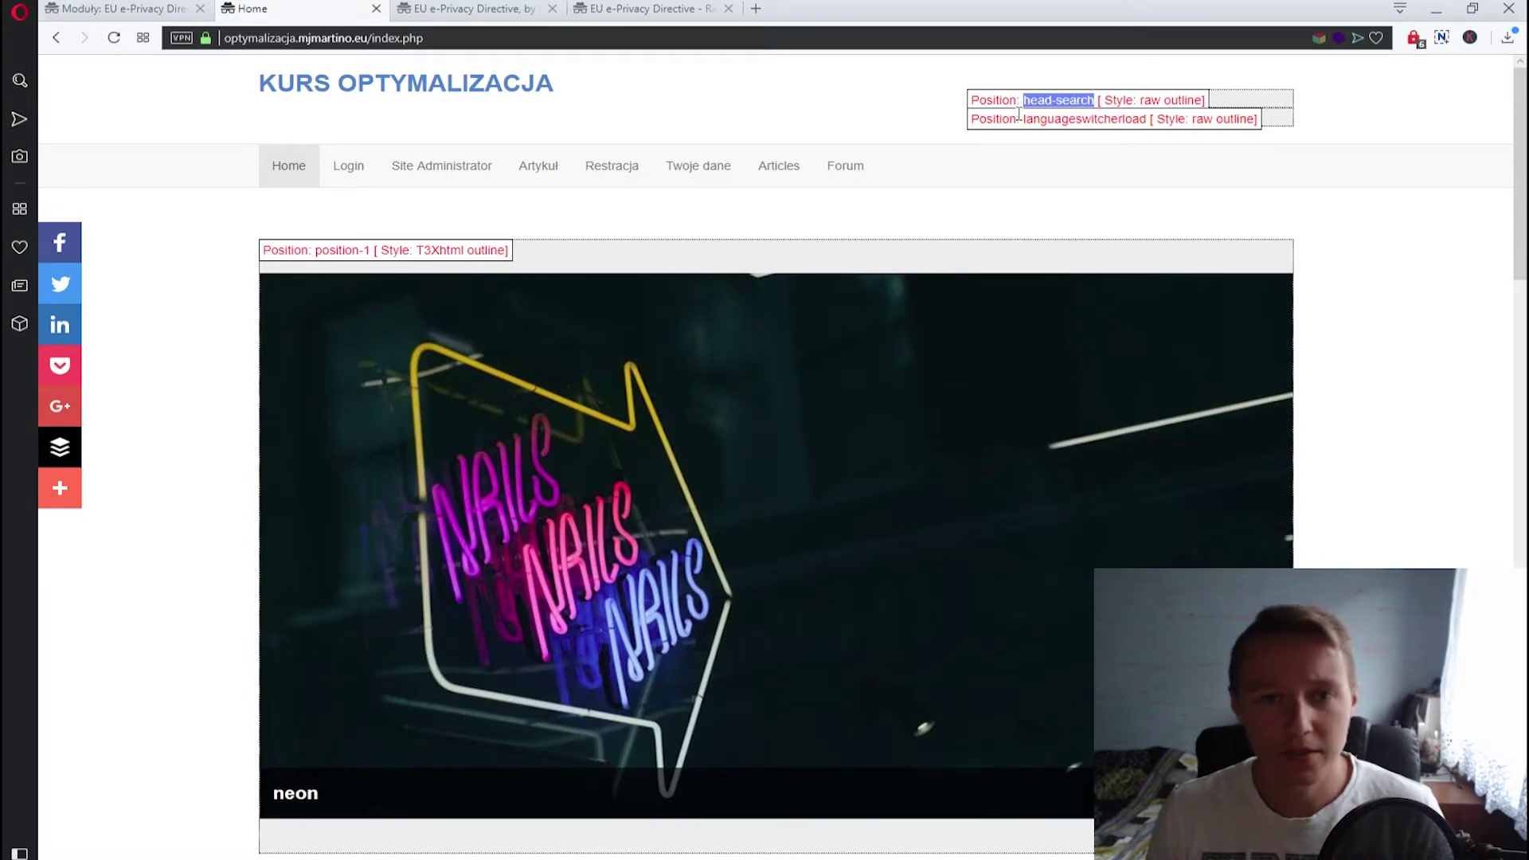
pyautogui.click(850, 112)
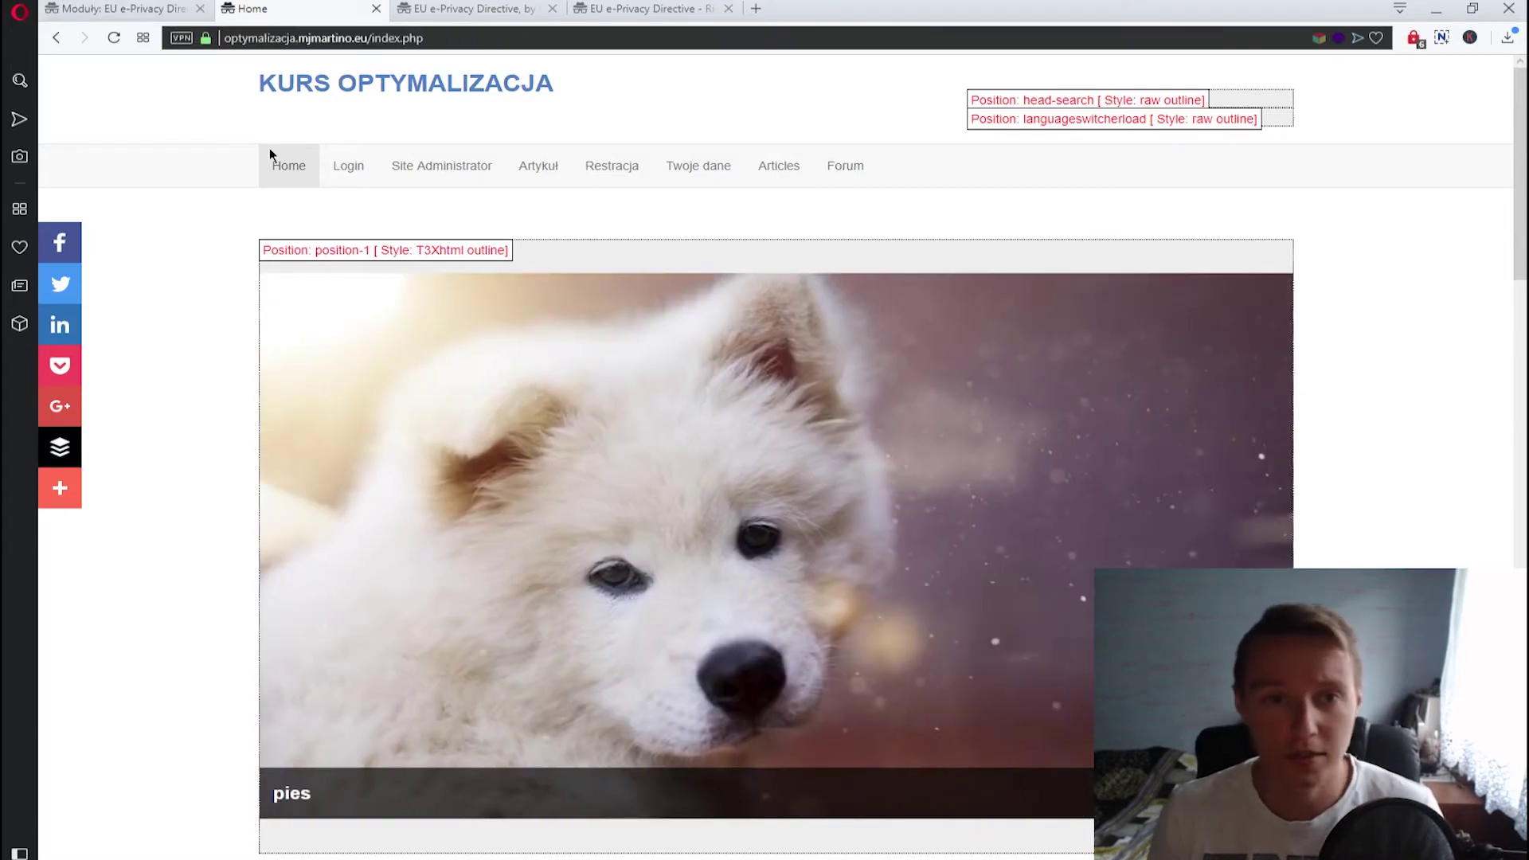
# Set the mod_eprivacy module's position to Head Search [head-search]
pyautogui.click(122, 8)
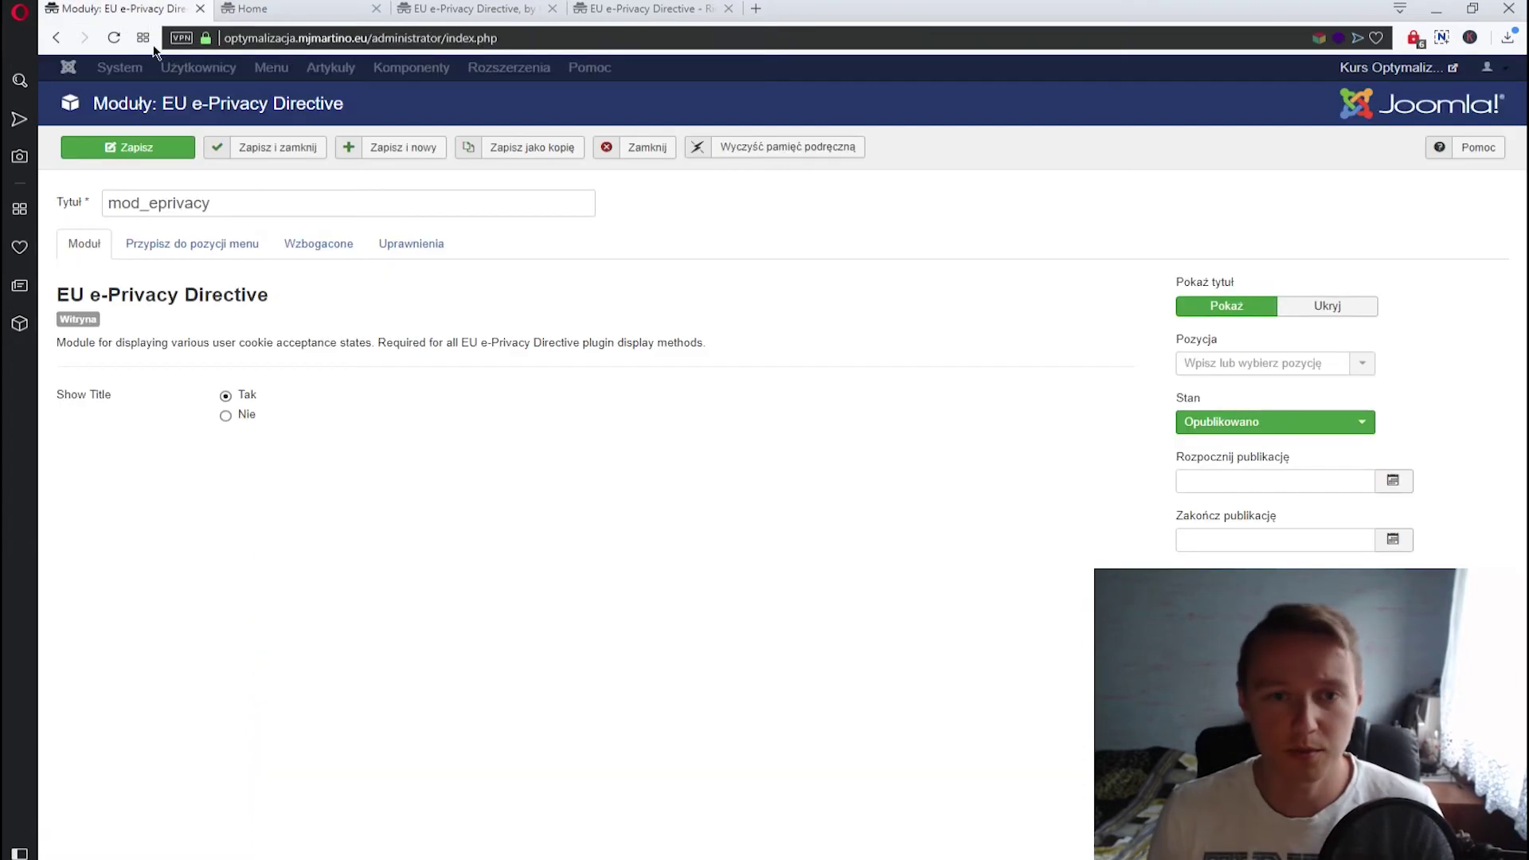
pyautogui.click(1252, 364)
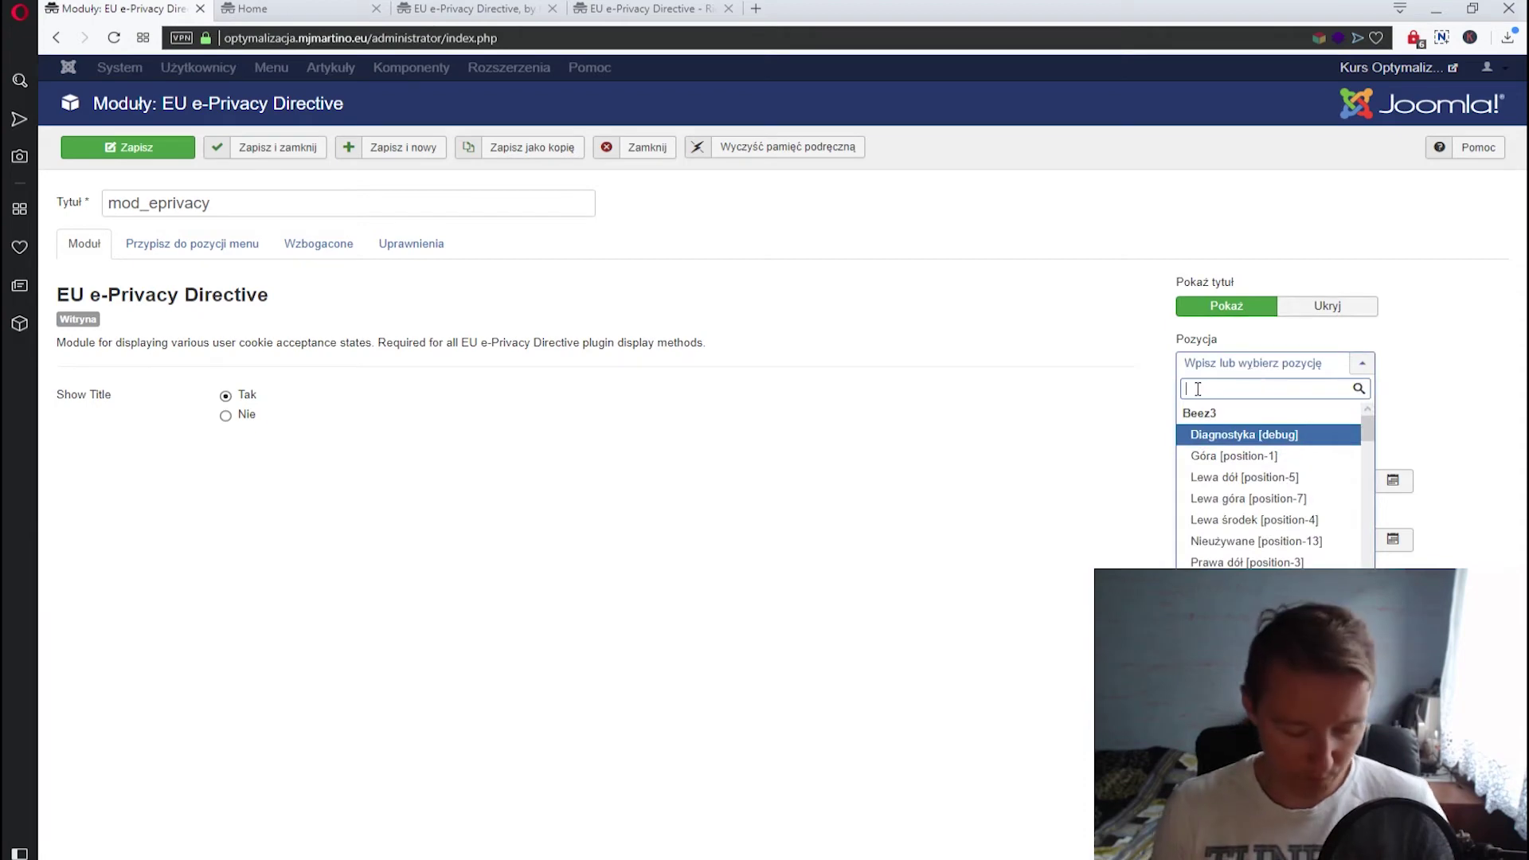
pyautogui.write('hea')
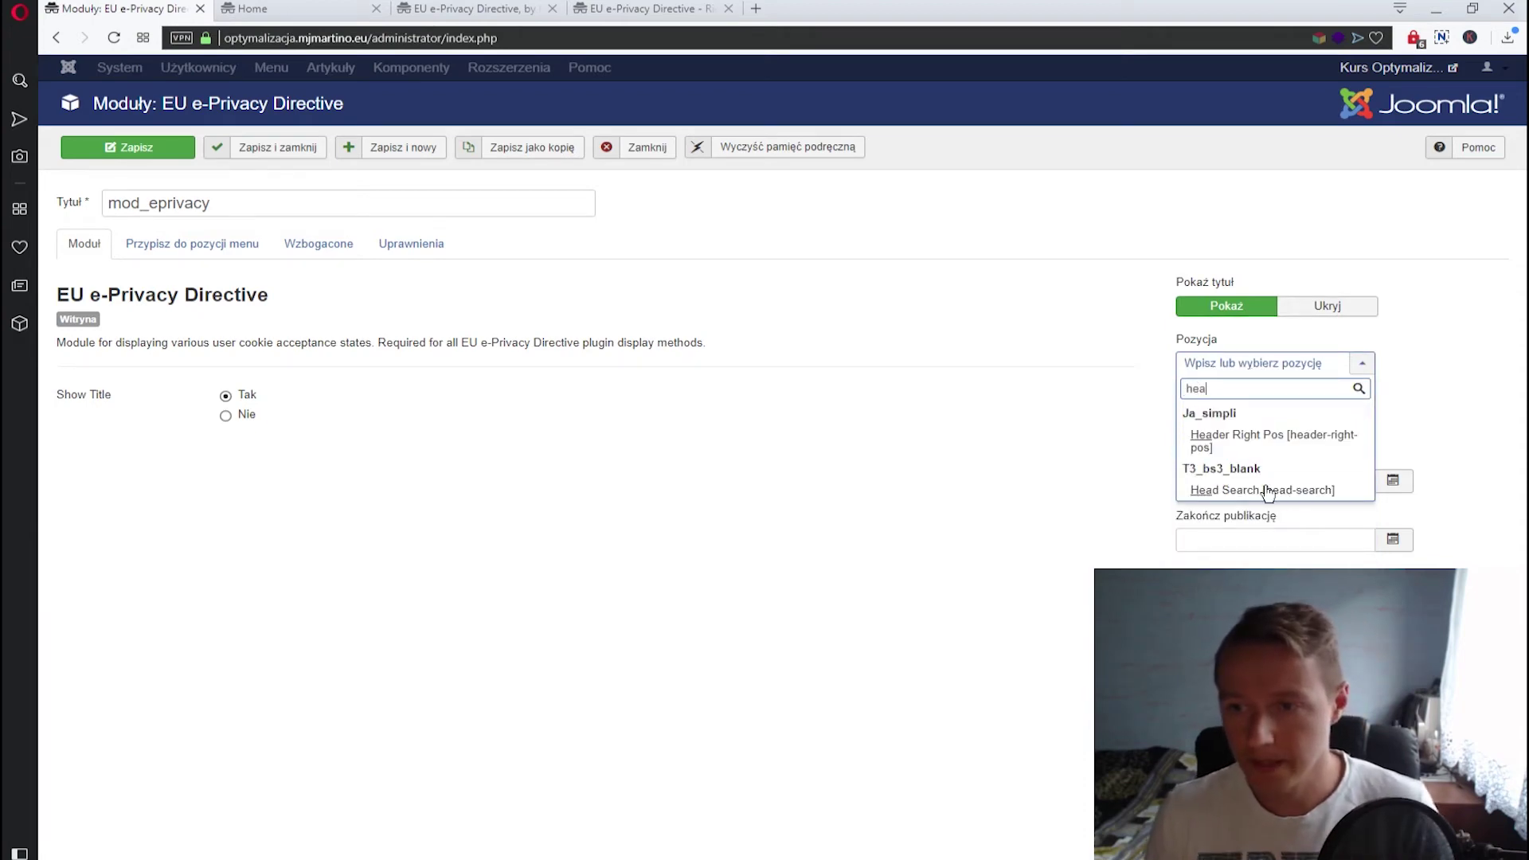
pyautogui.click(1237, 490)
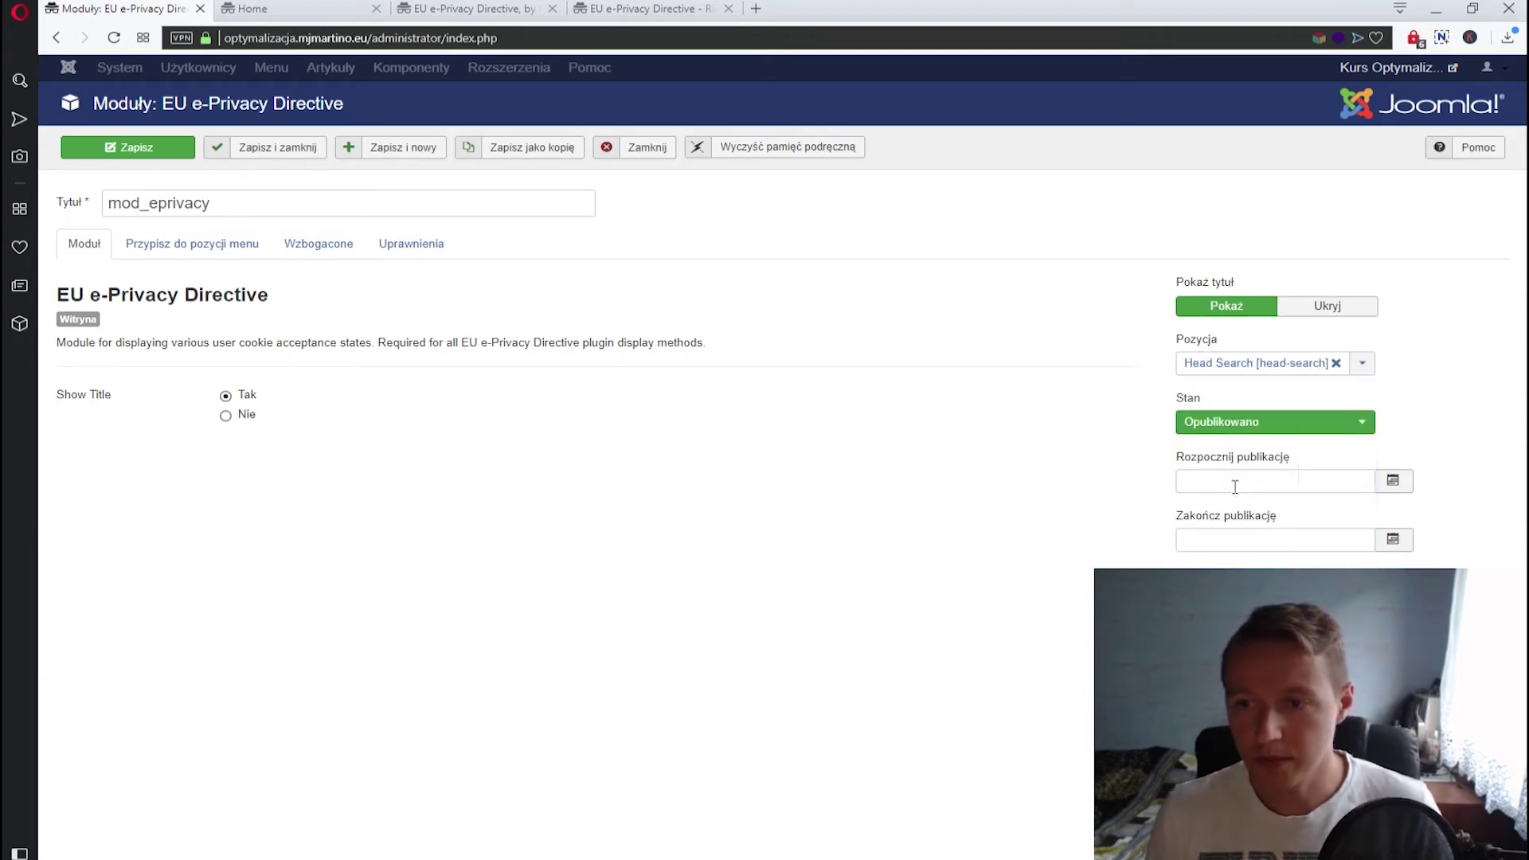
# Assign the mod_eprivacy module to all pages (Na wszystkich stronach), and save and close it
pyautogui.click(247, 250)
pyautogui.click(314, 287)
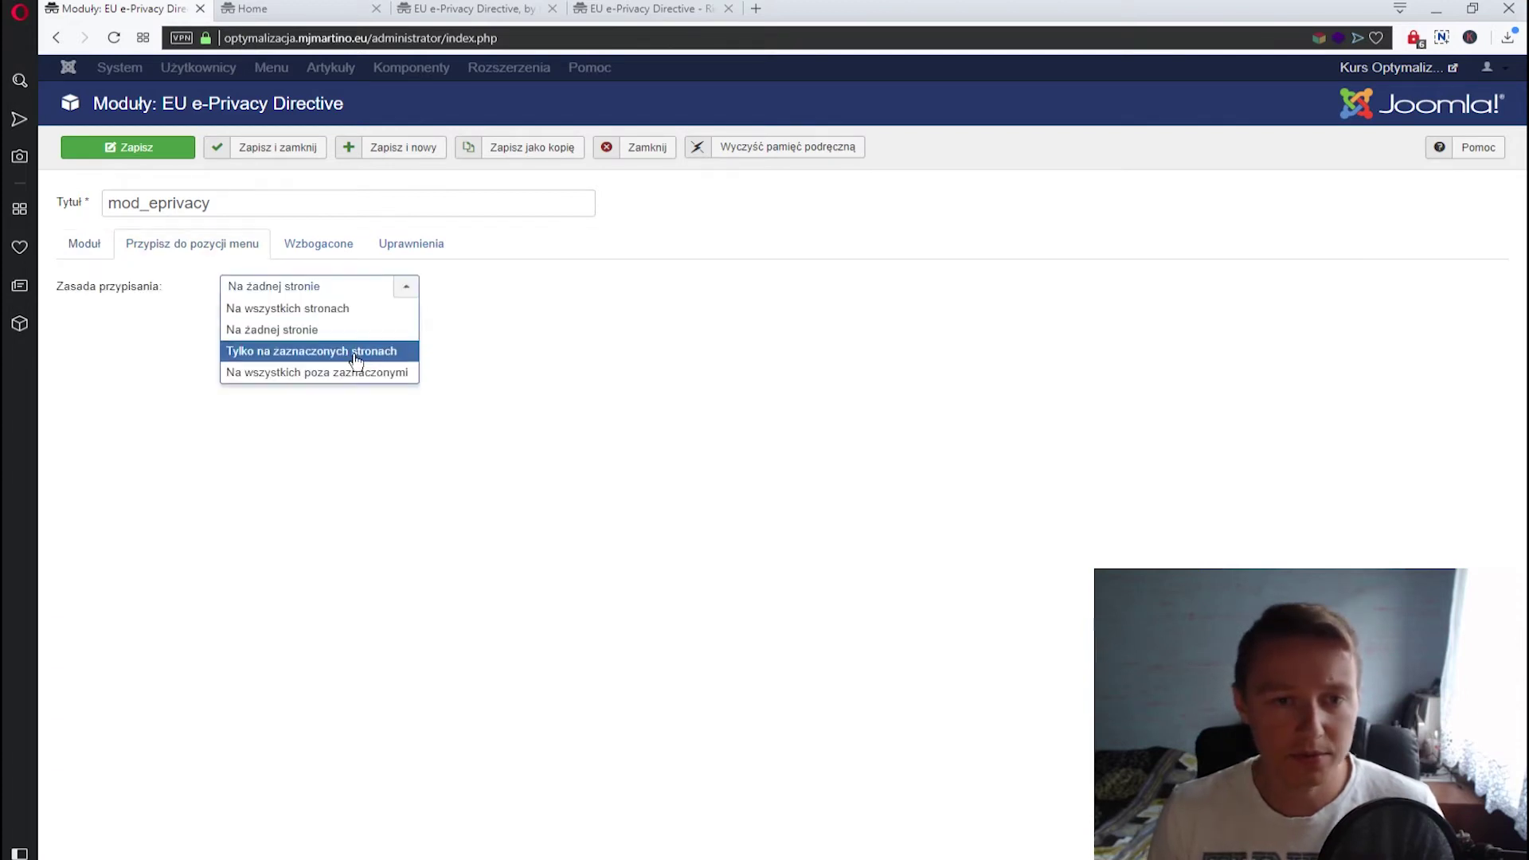
pyautogui.click(338, 309)
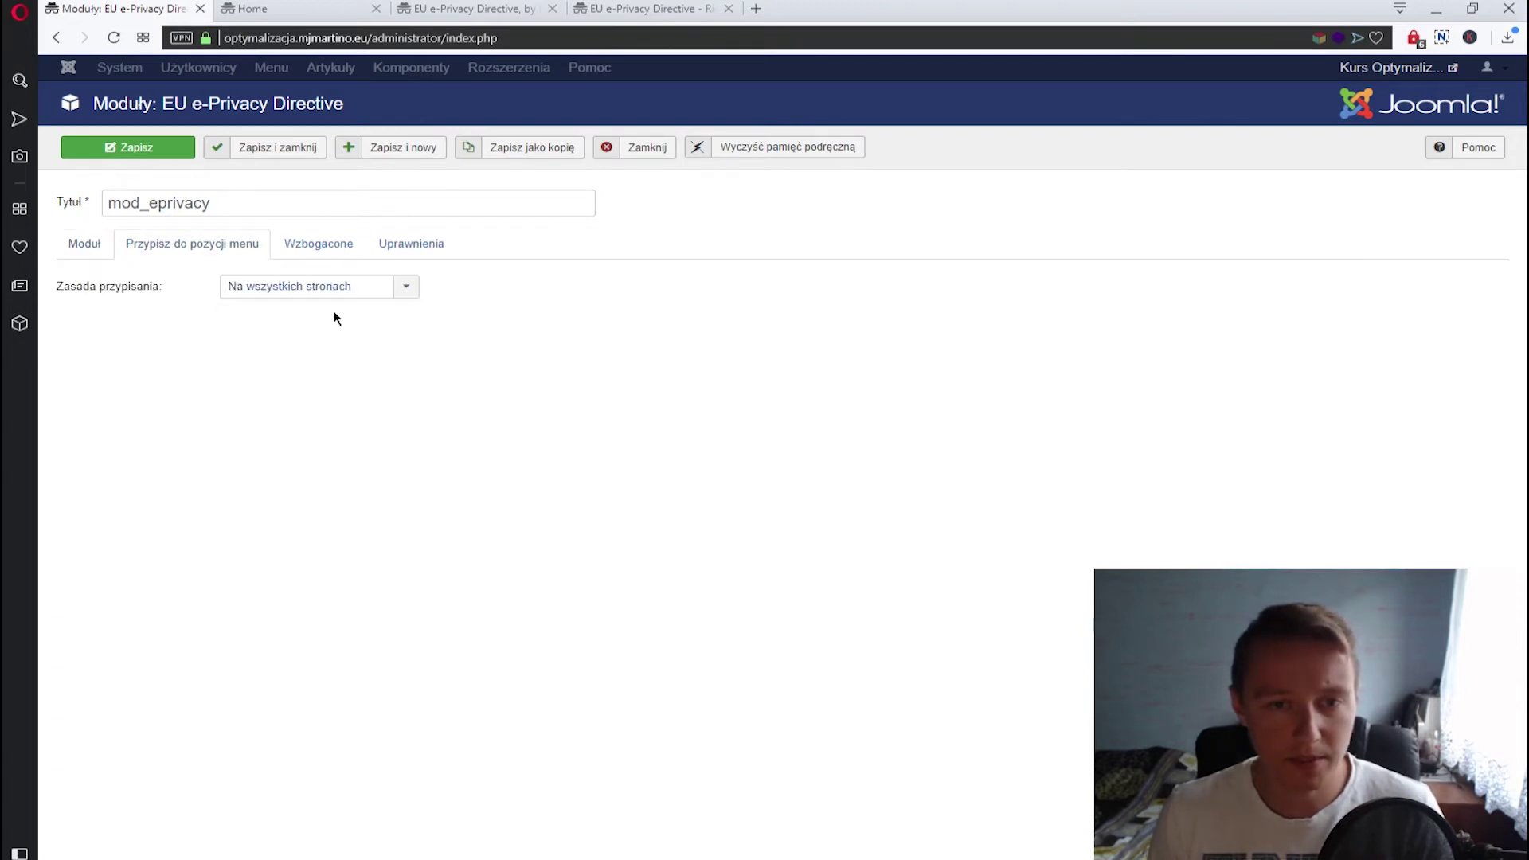
pyautogui.click(69, 251)
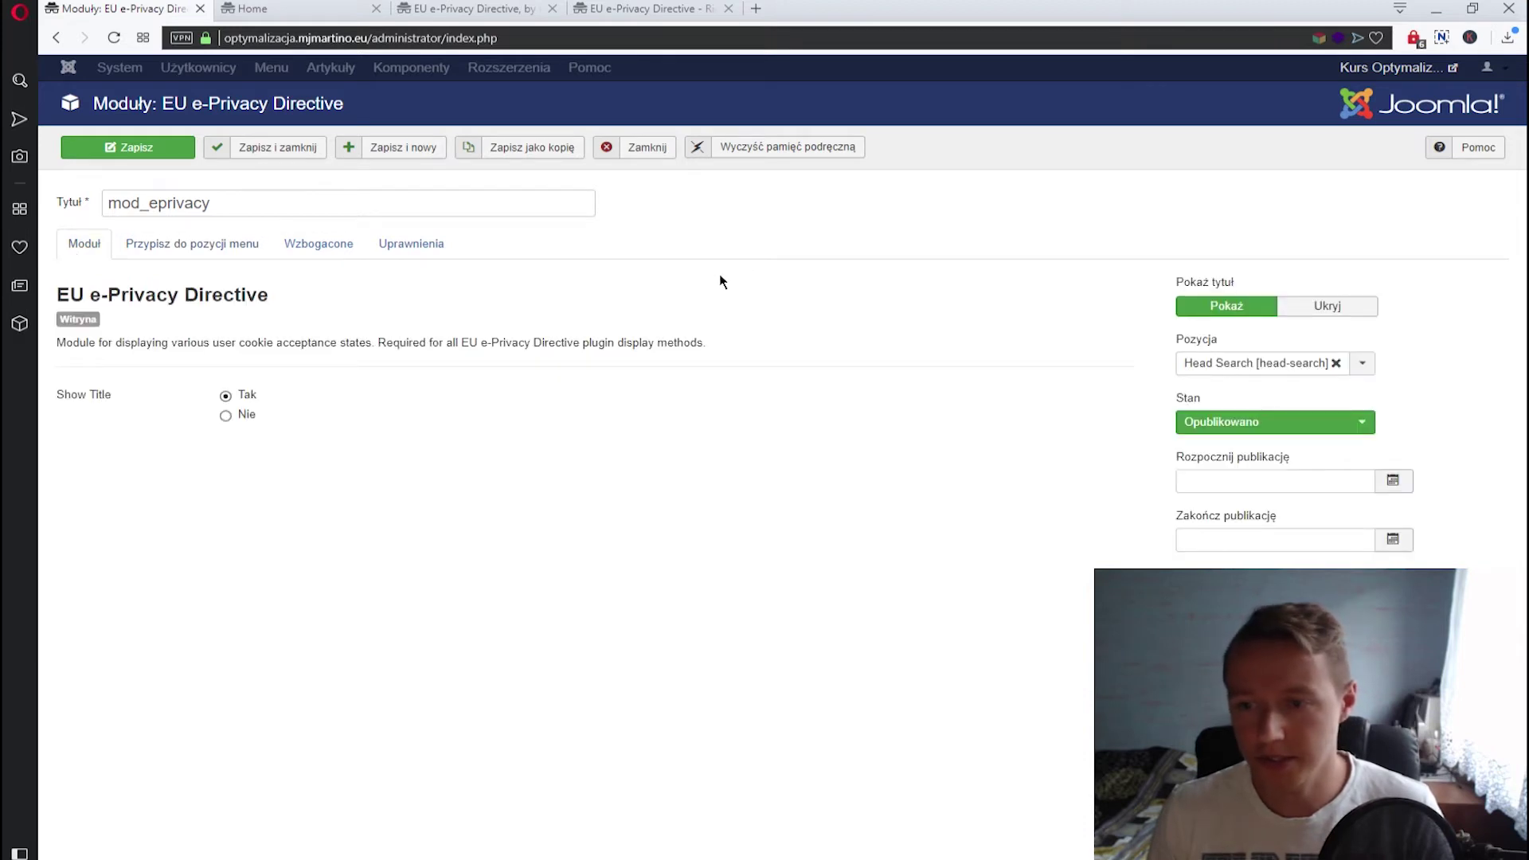
pyautogui.click(297, 148)
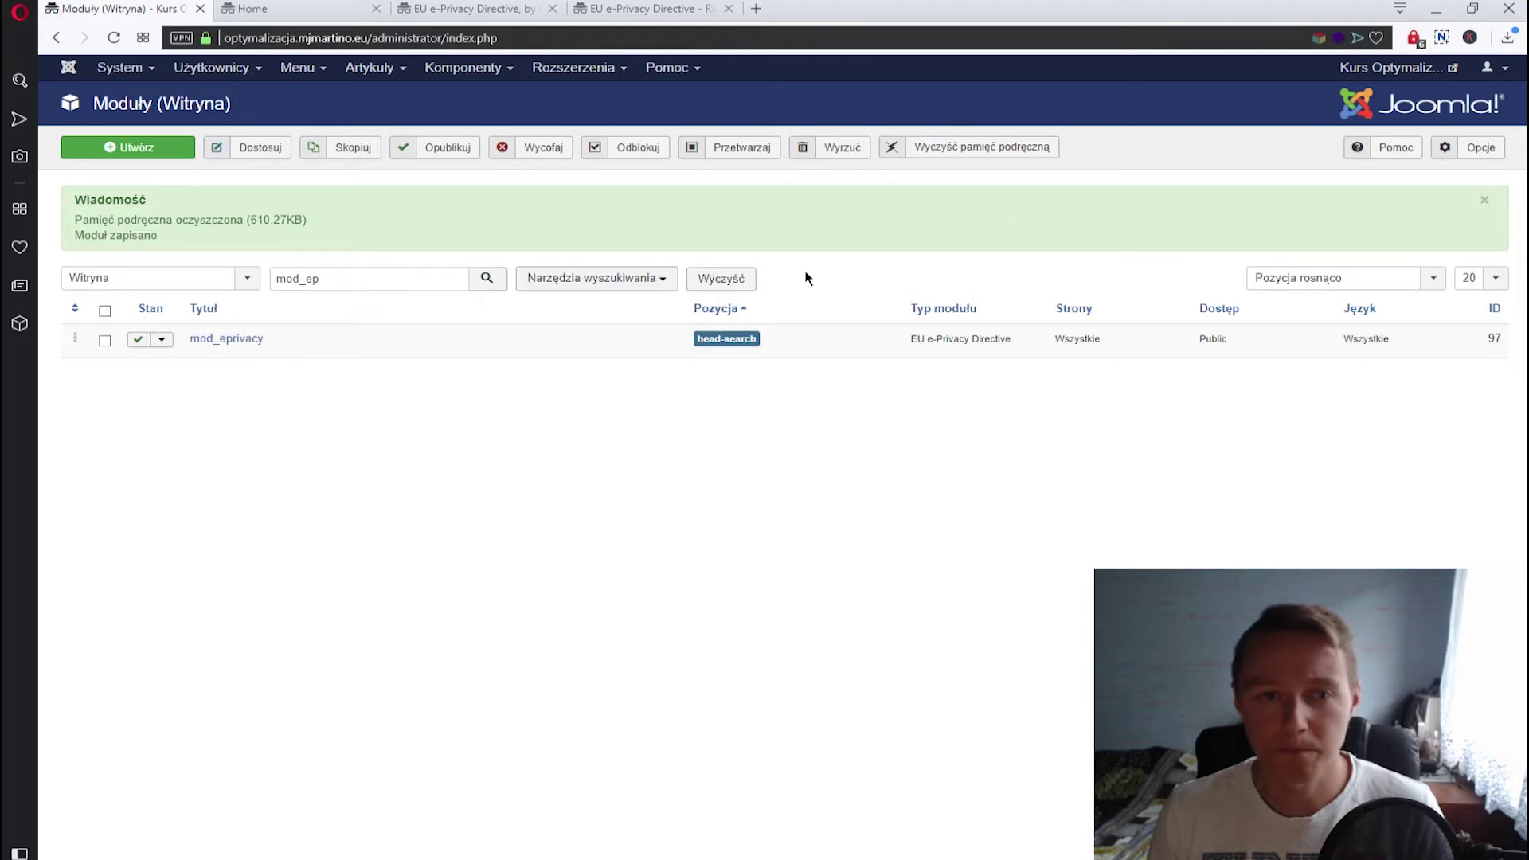
# Check the cookie module's text on the site's home page, and try Usuń Cookies but cancel its confirmation
pyautogui.click(327, 10)
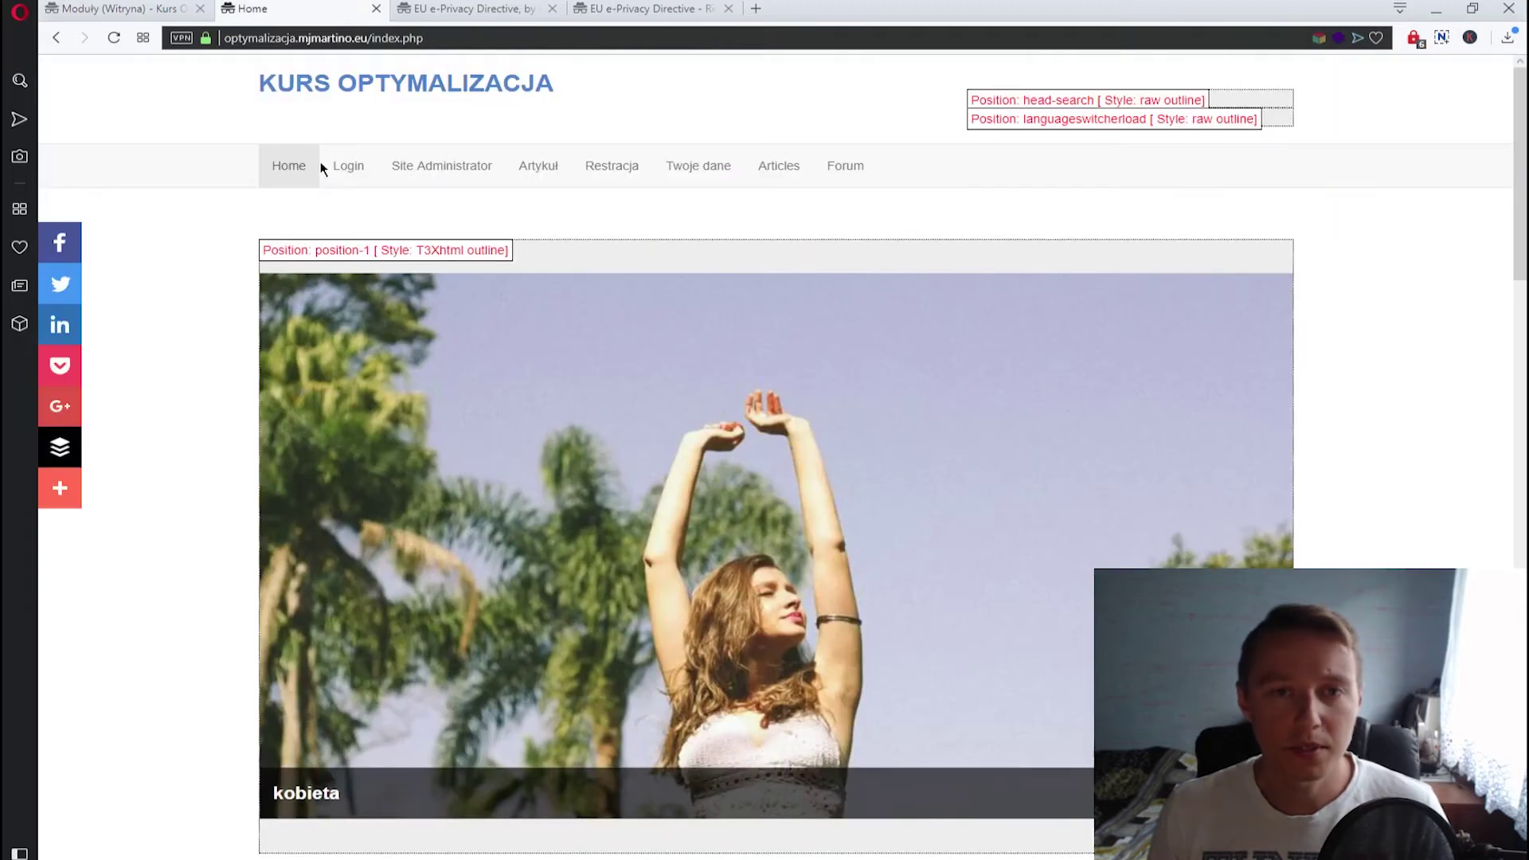
pyautogui.click(333, 89)
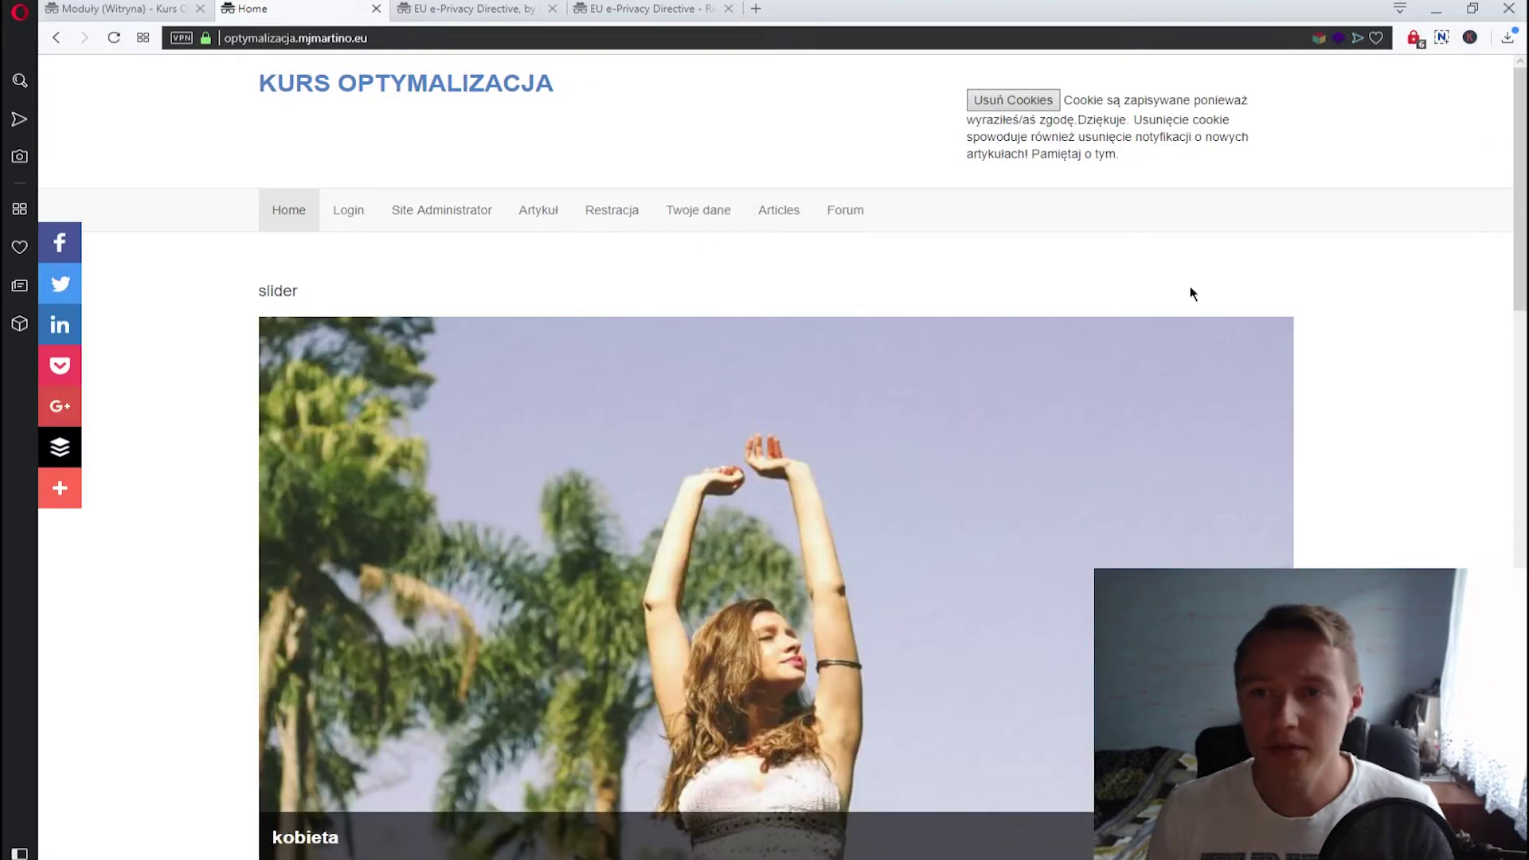
pyautogui.moveTo(1065, 99); pyautogui.dragTo(1245, 157)
pyautogui.click(1049, 167)
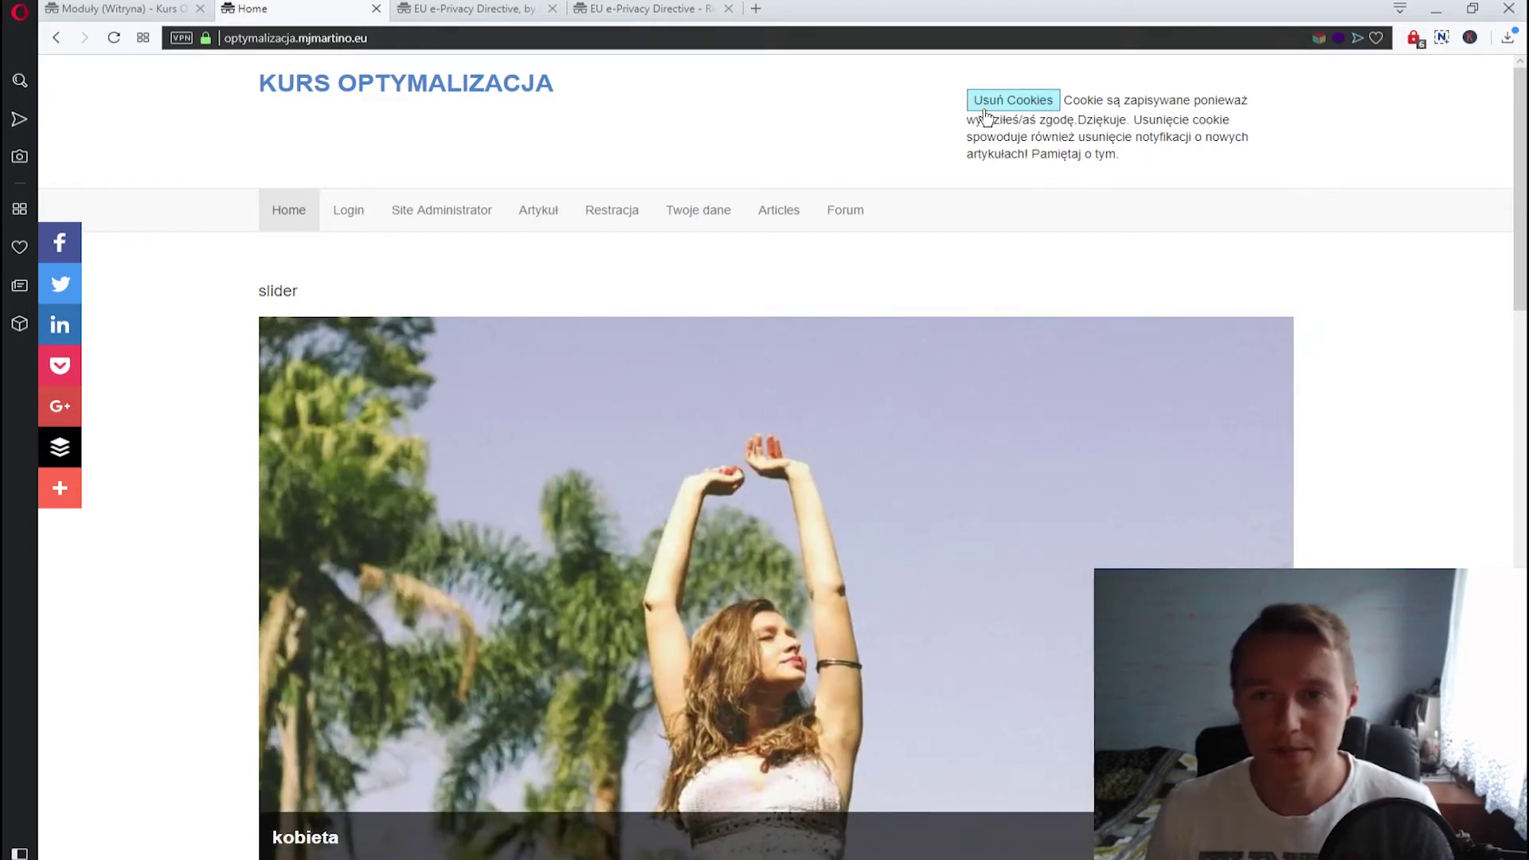
pyautogui.click(988, 105)
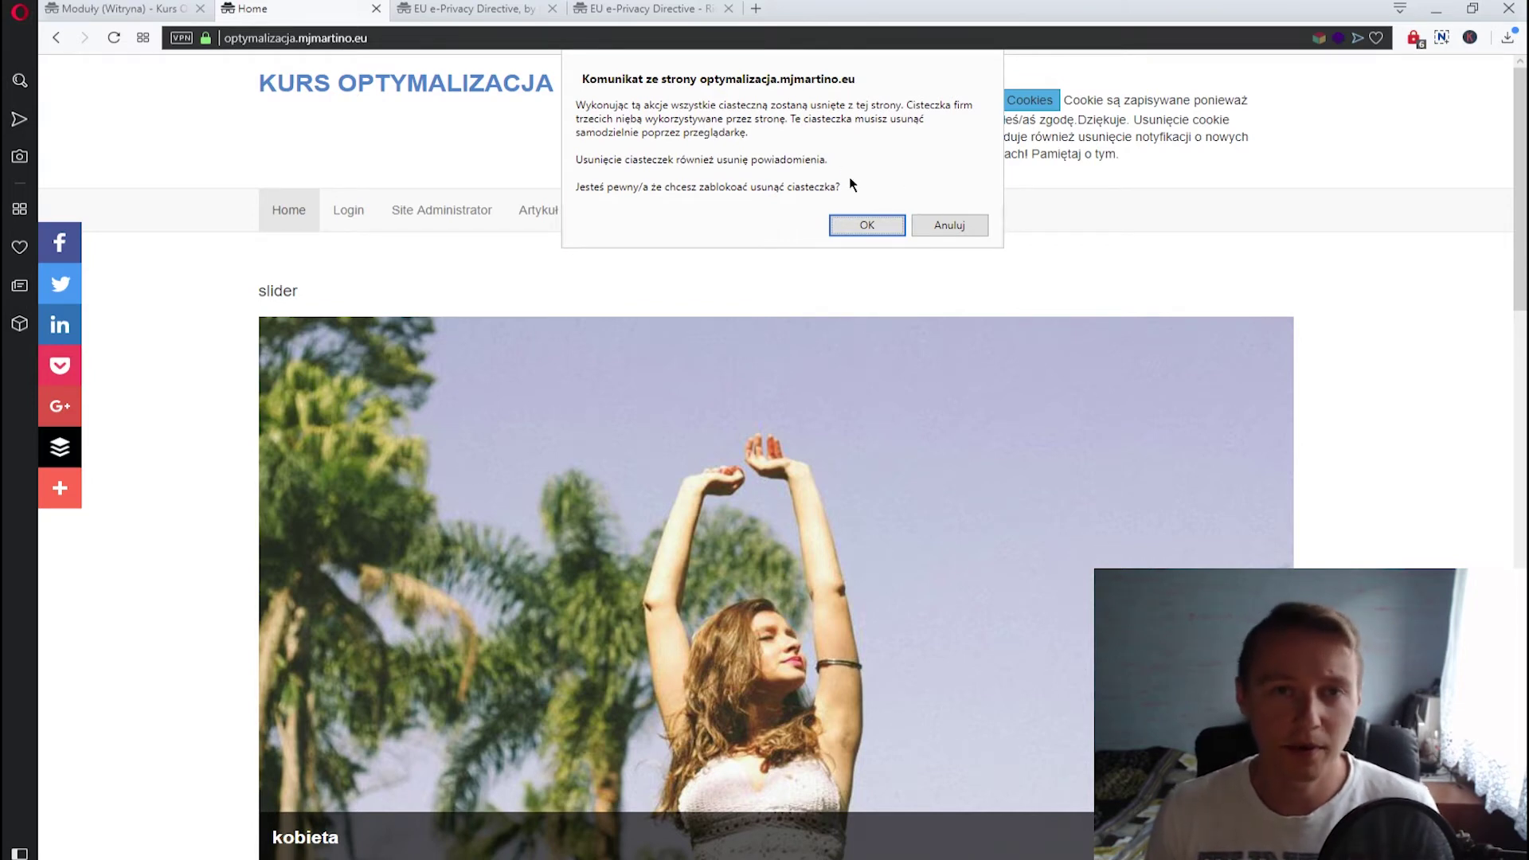
pyautogui.click(948, 223)
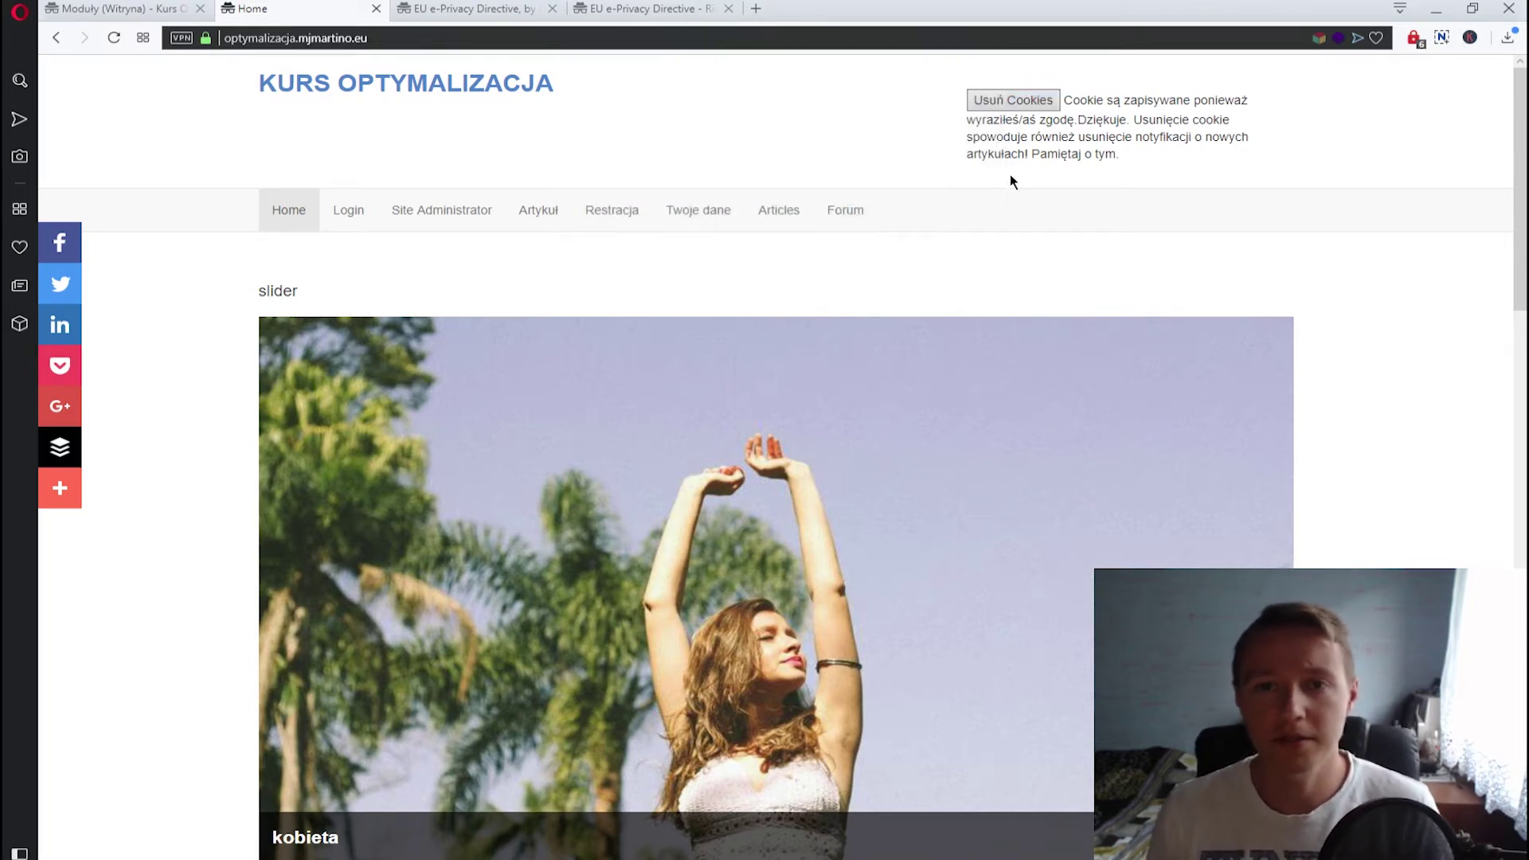
# Open the System - EU e-Privacy Directive plugin and set Use geoPlugin and Log Acceptance to Tak in its advanced options
pyautogui.click(106, 16)
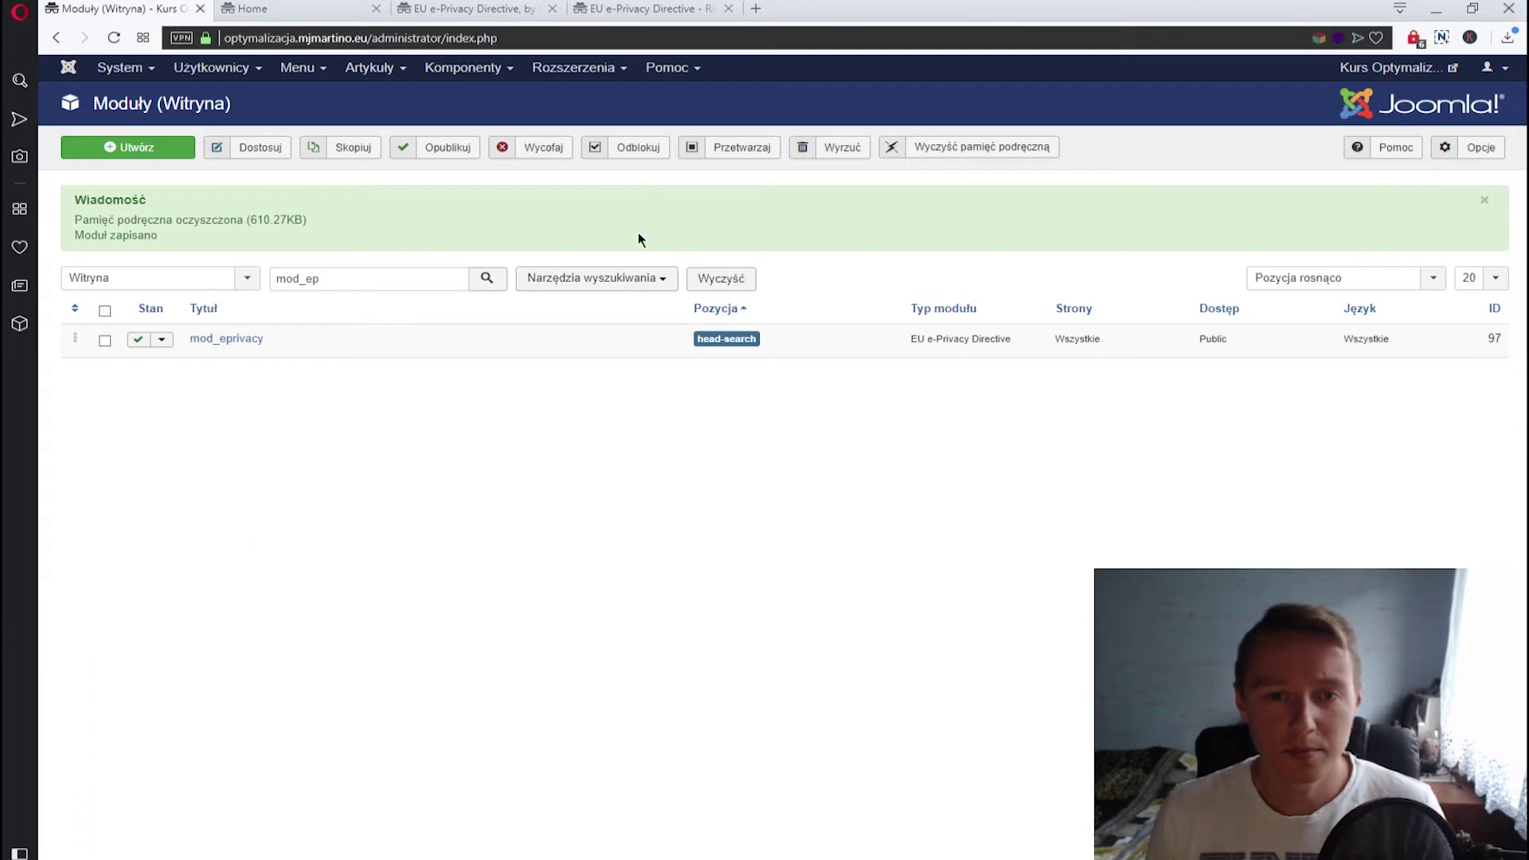
pyautogui.click(584, 71)
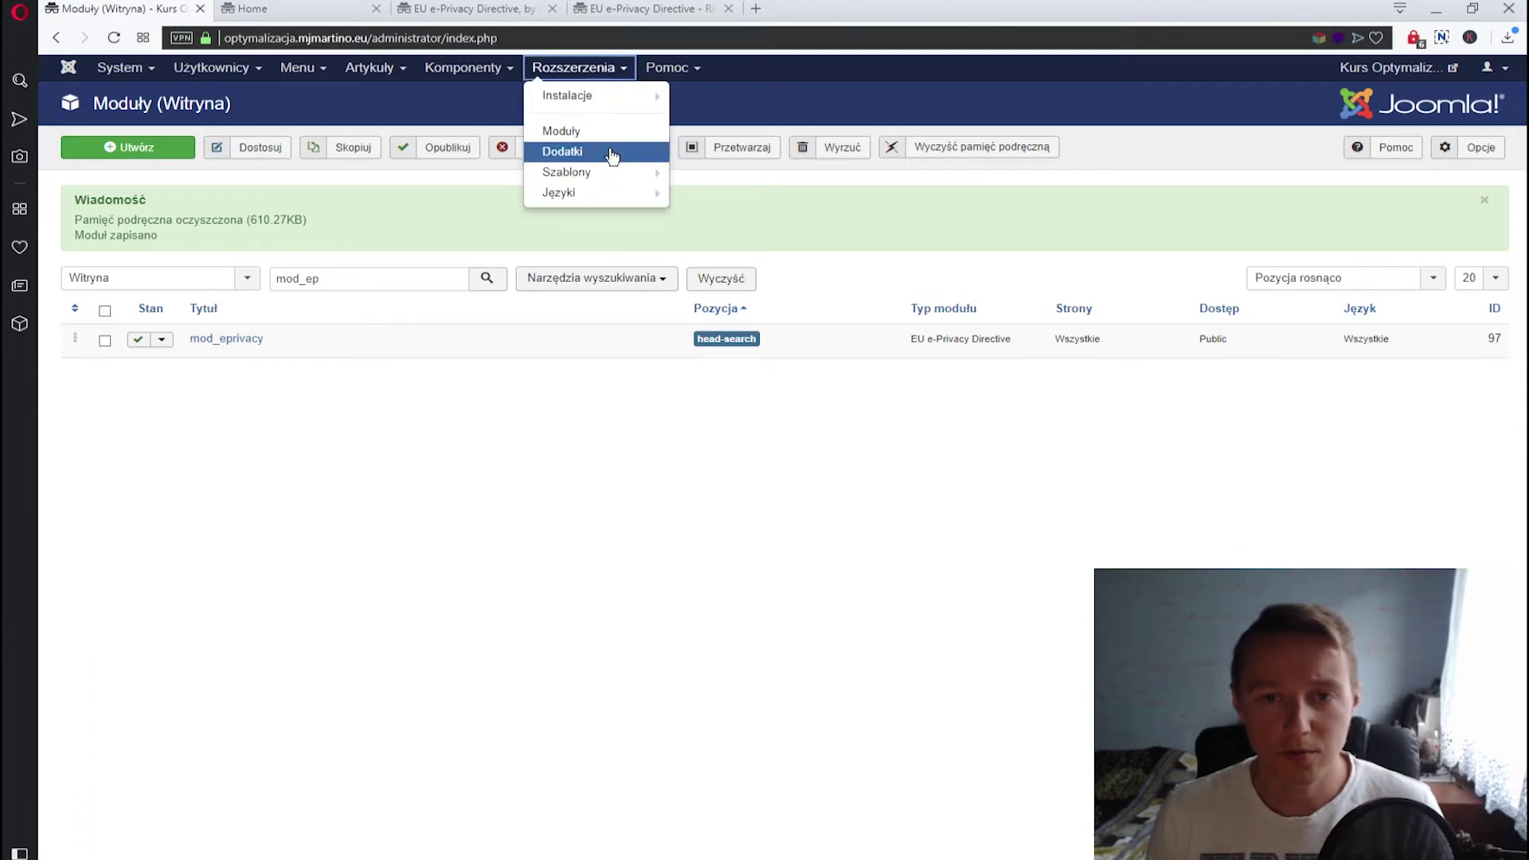
pyautogui.click(609, 150)
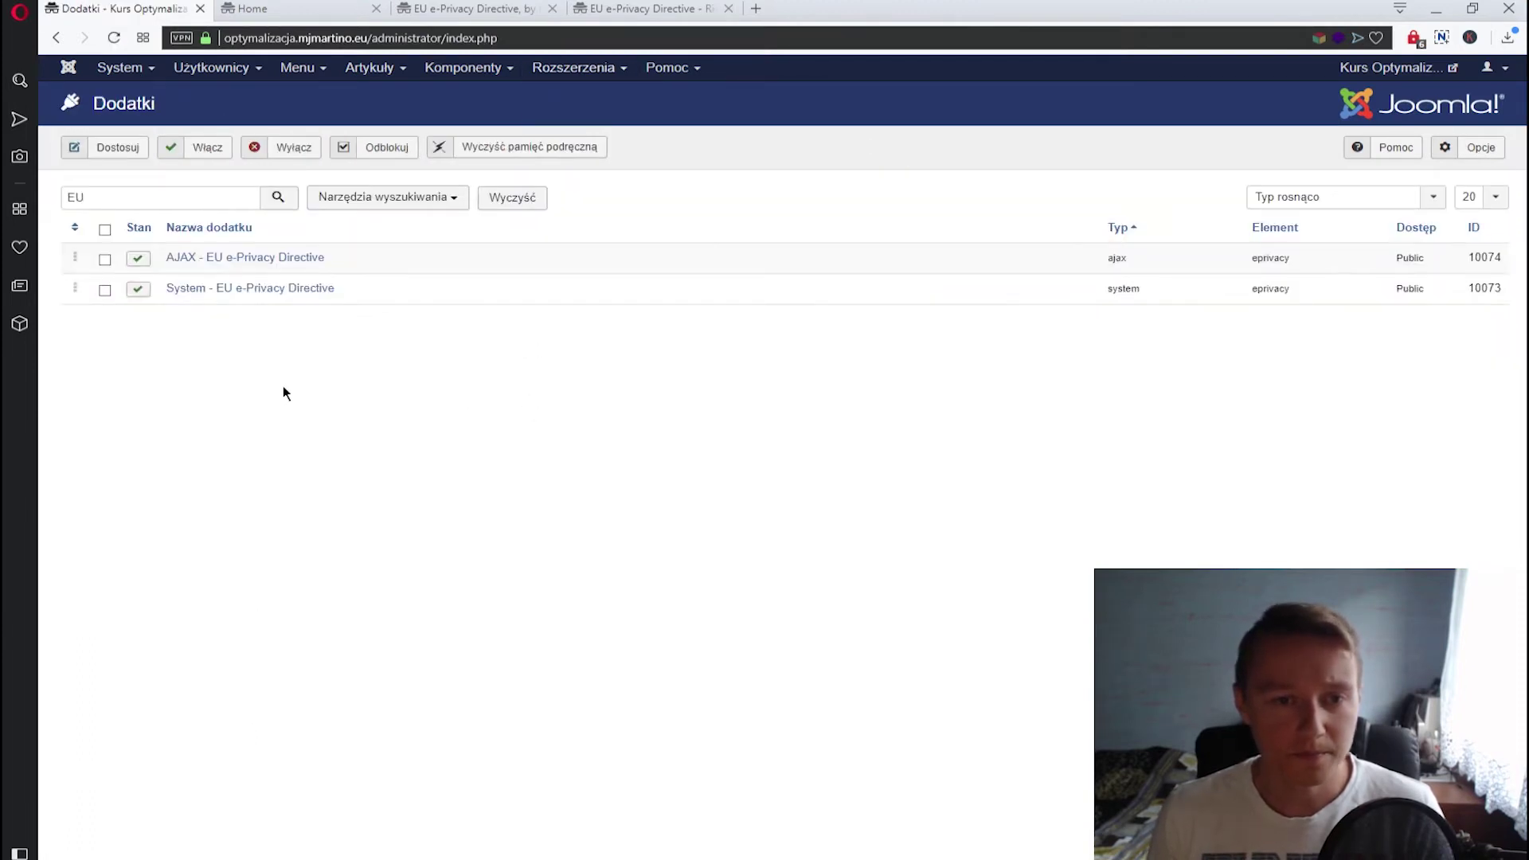
pyautogui.click(253, 290)
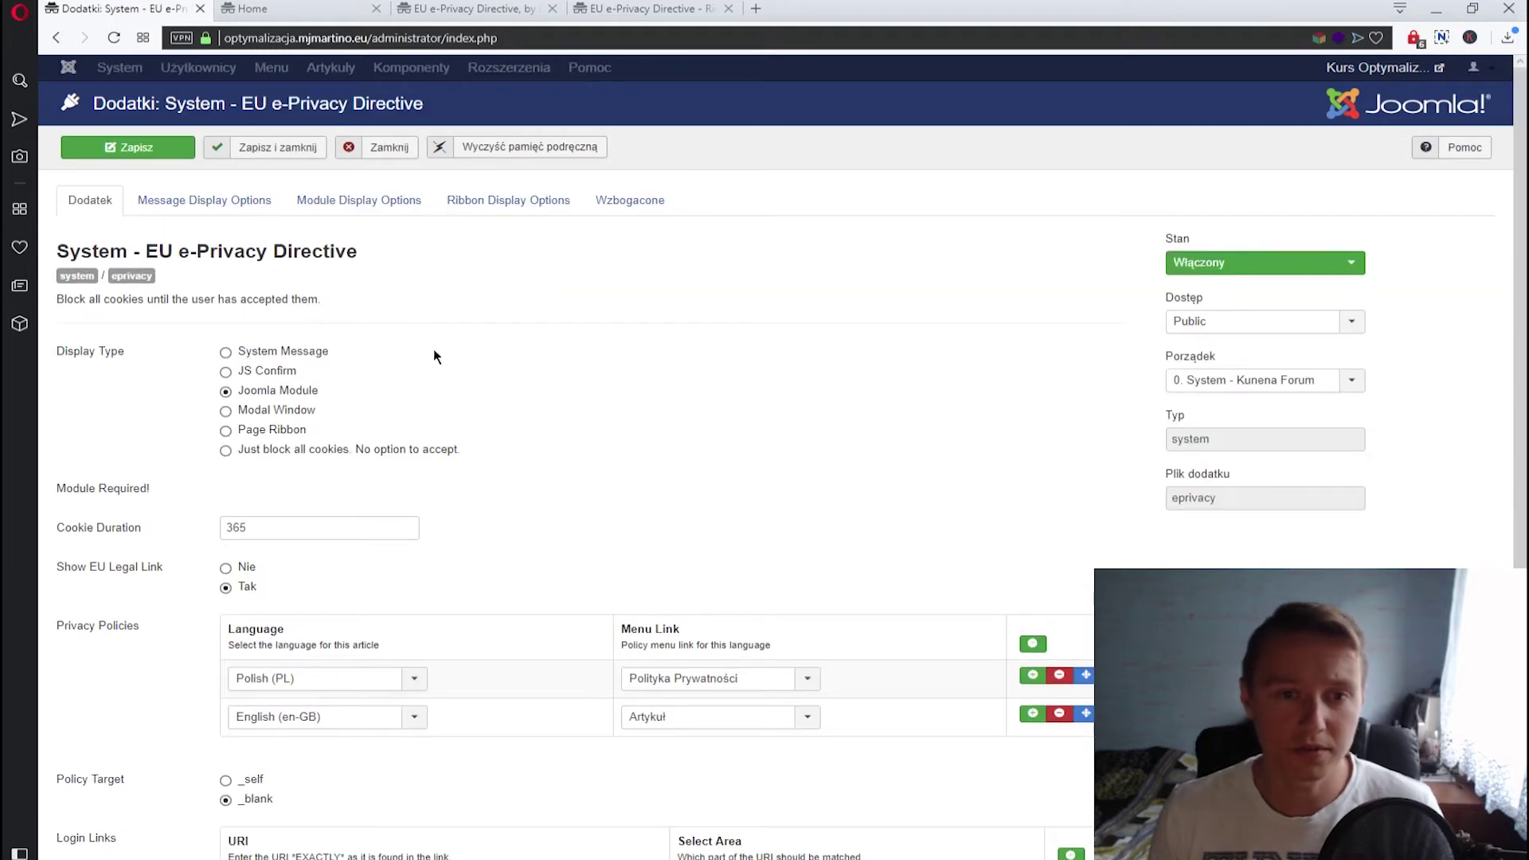
pyautogui.click(621, 213)
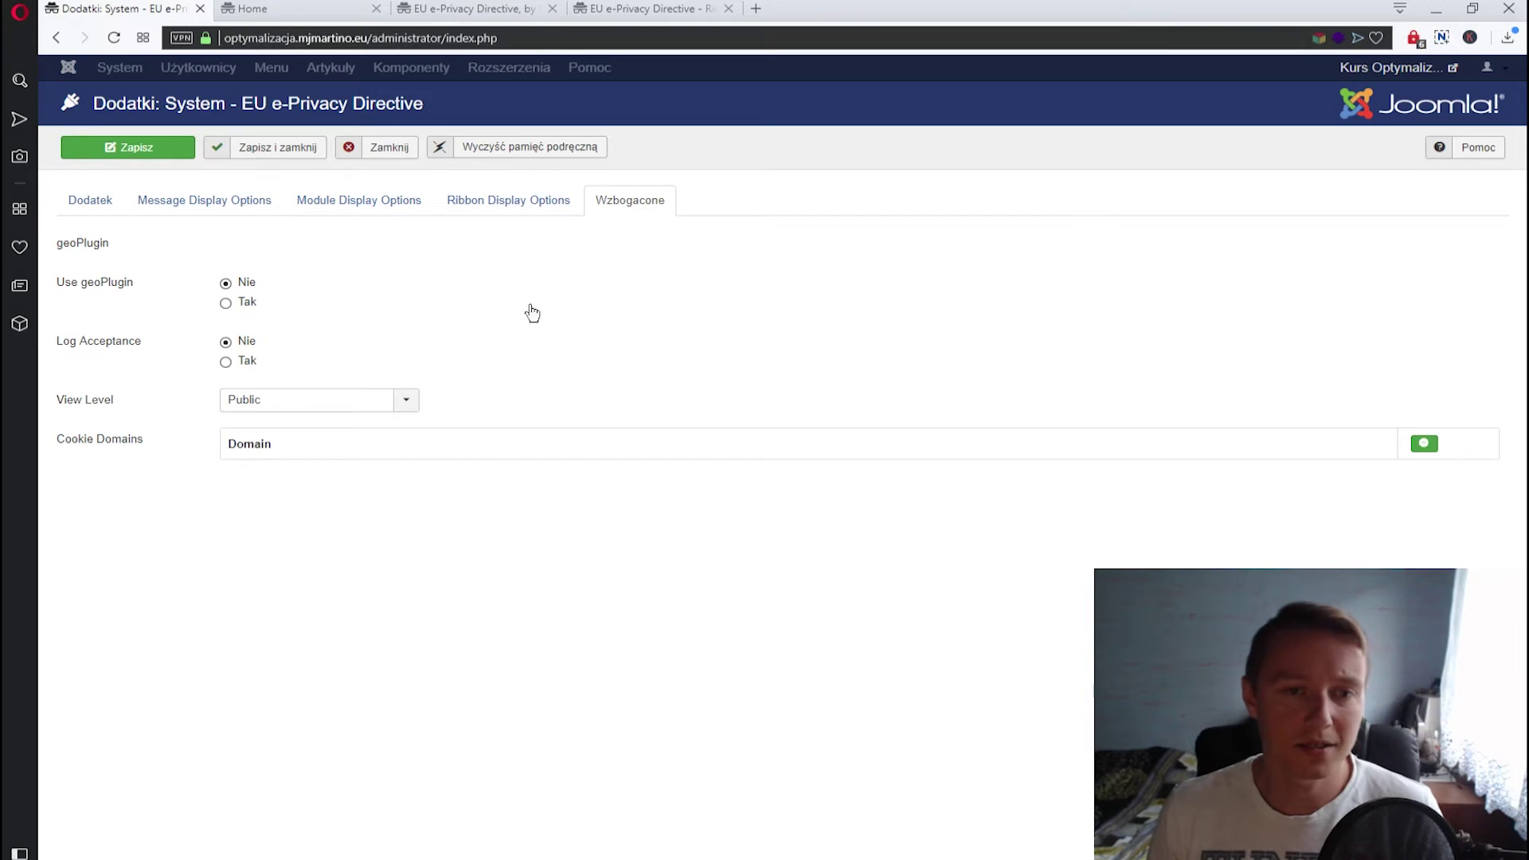
pyautogui.click(244, 305)
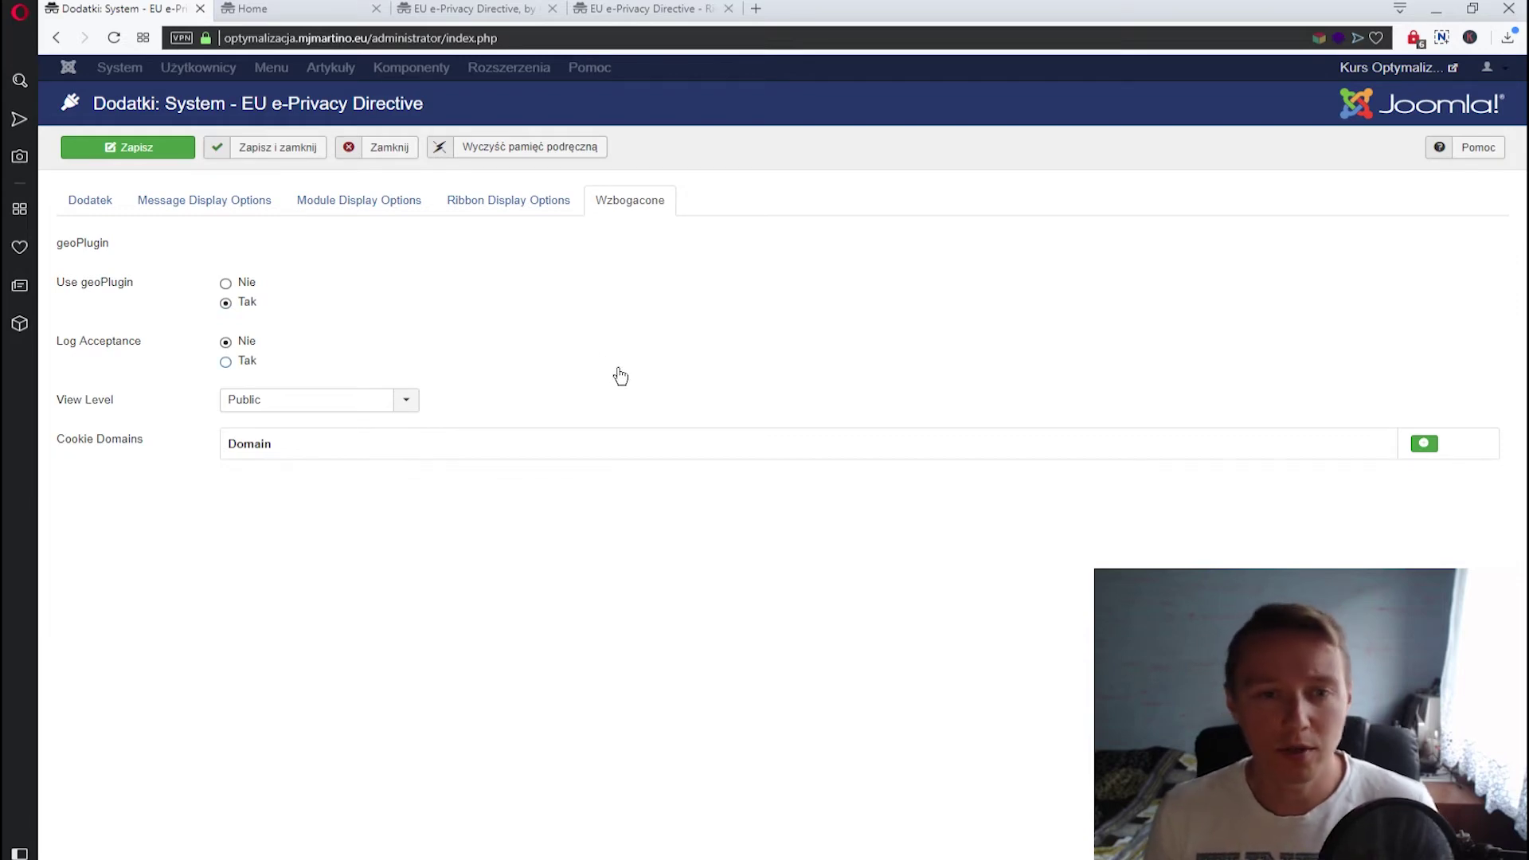
pyautogui.click(241, 364)
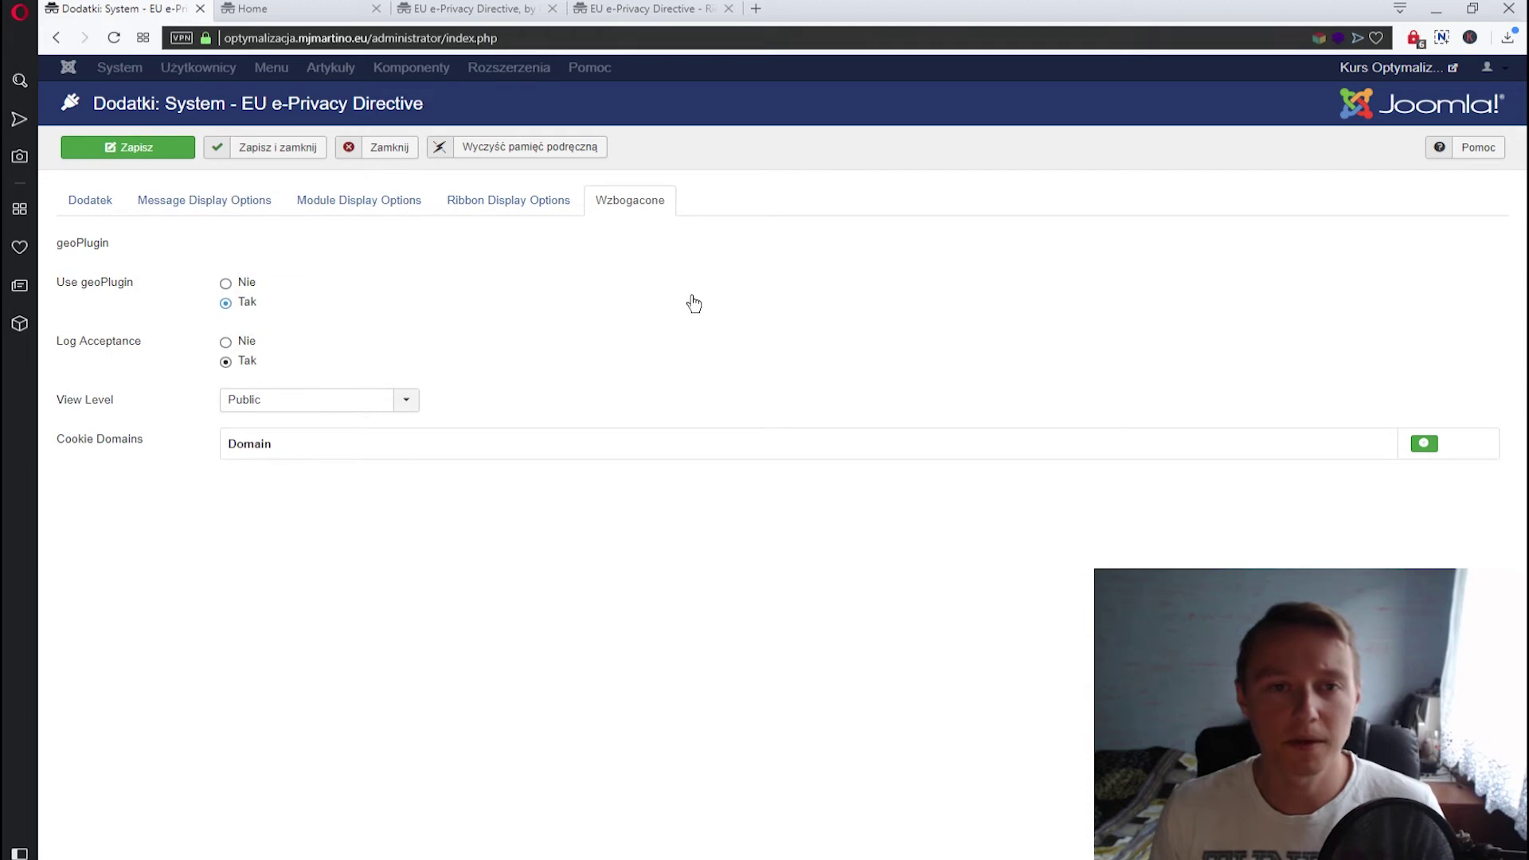
# Find and read the GeoPlugin section in the EU e-Privacy Directive documentation on the RicheyWeb site
pyautogui.click(476, 10)
pyautogui.click(644, 9)
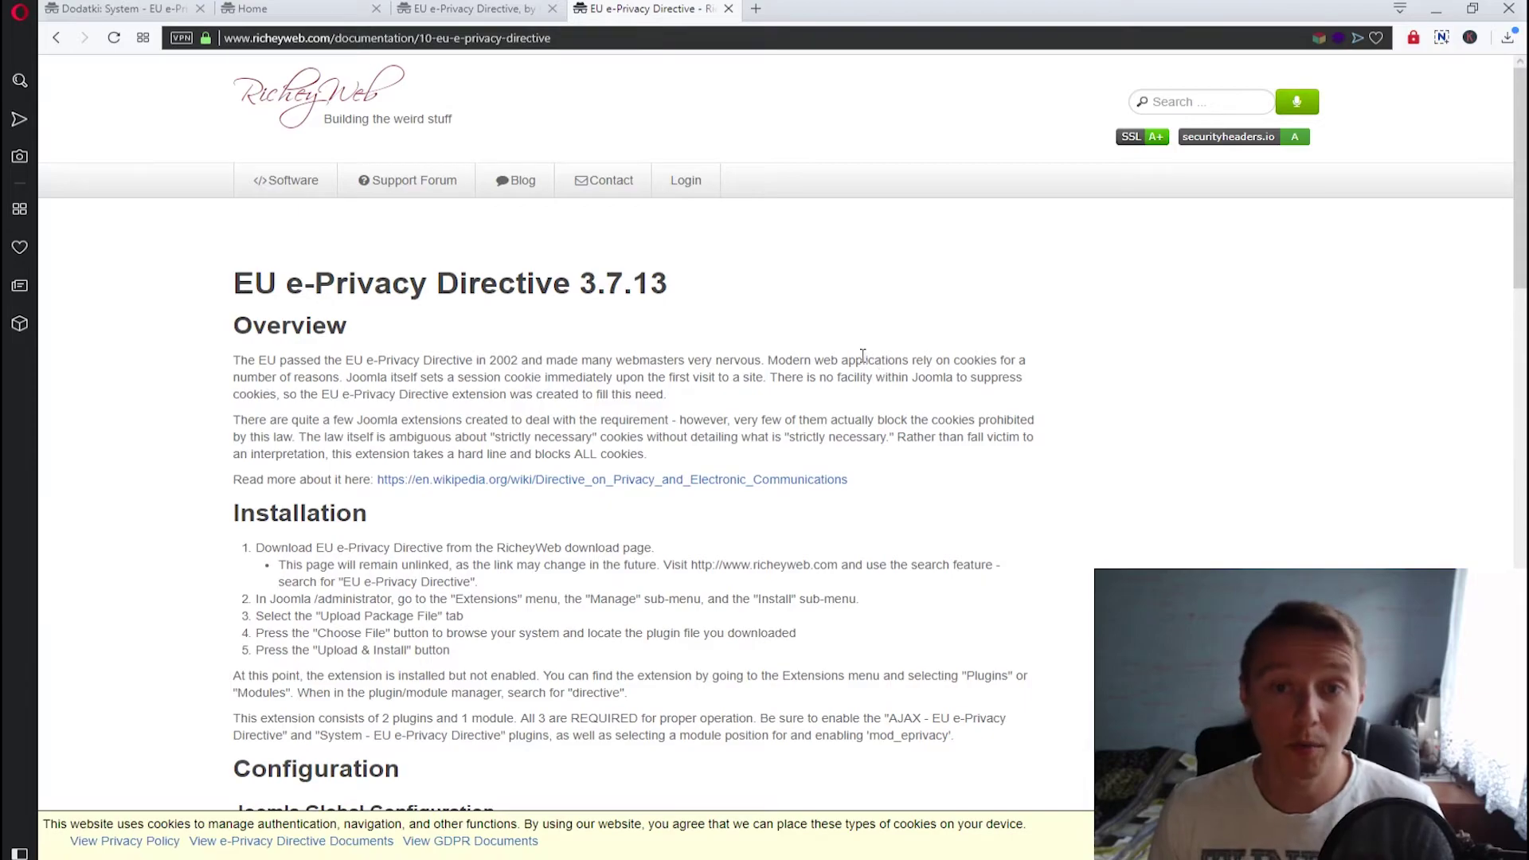
pyautogui.scroll(-7, 836, 430)
pyautogui.scroll(-8, 876, 450)
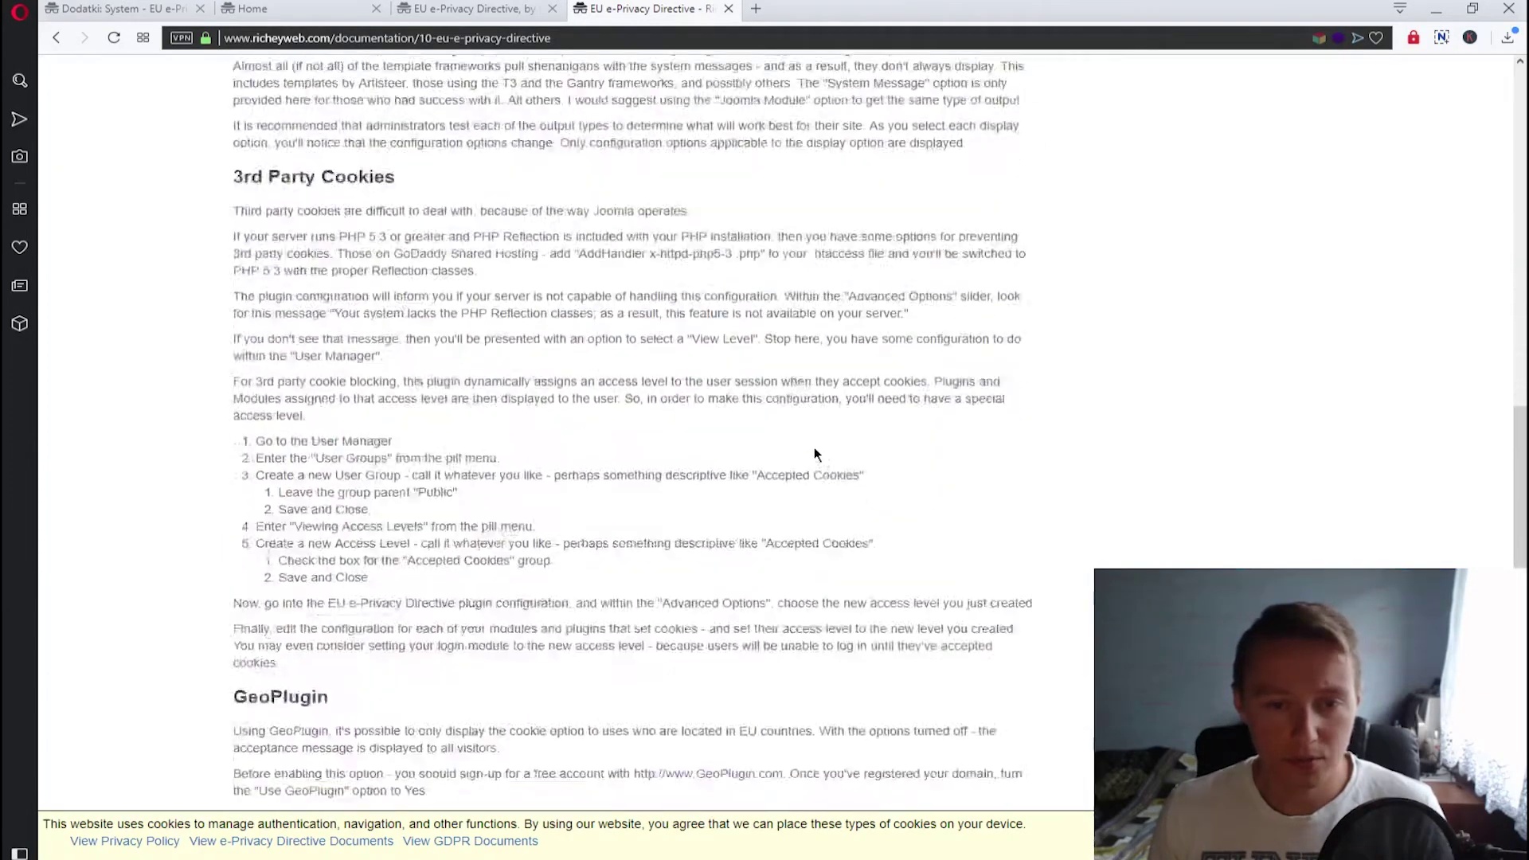
pyautogui.scroll(-4, 814, 454)
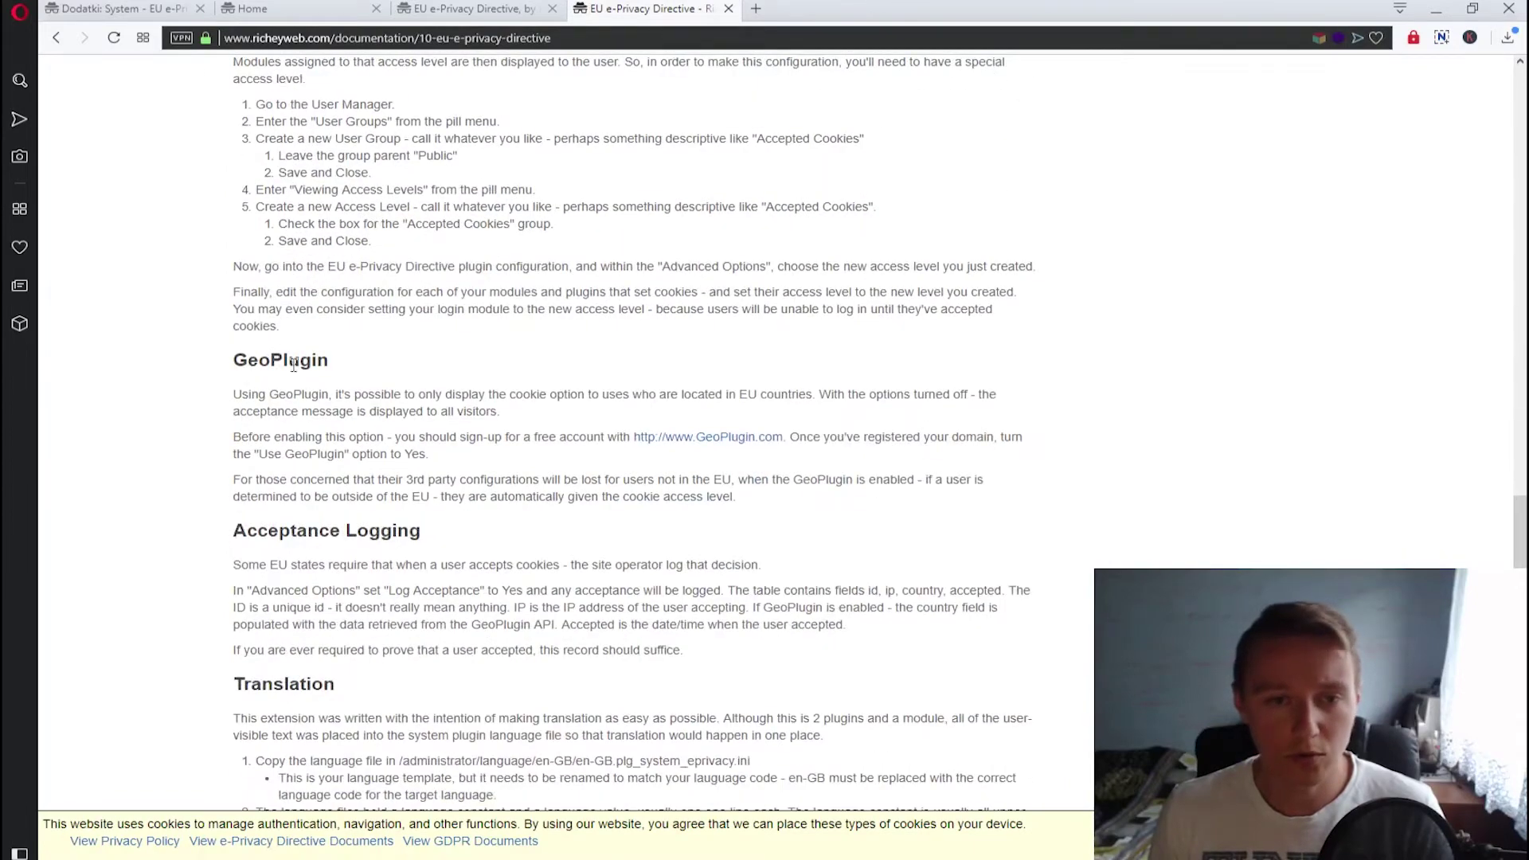
pyautogui.tripleClick(425, 361)
pyautogui.click(732, 480)
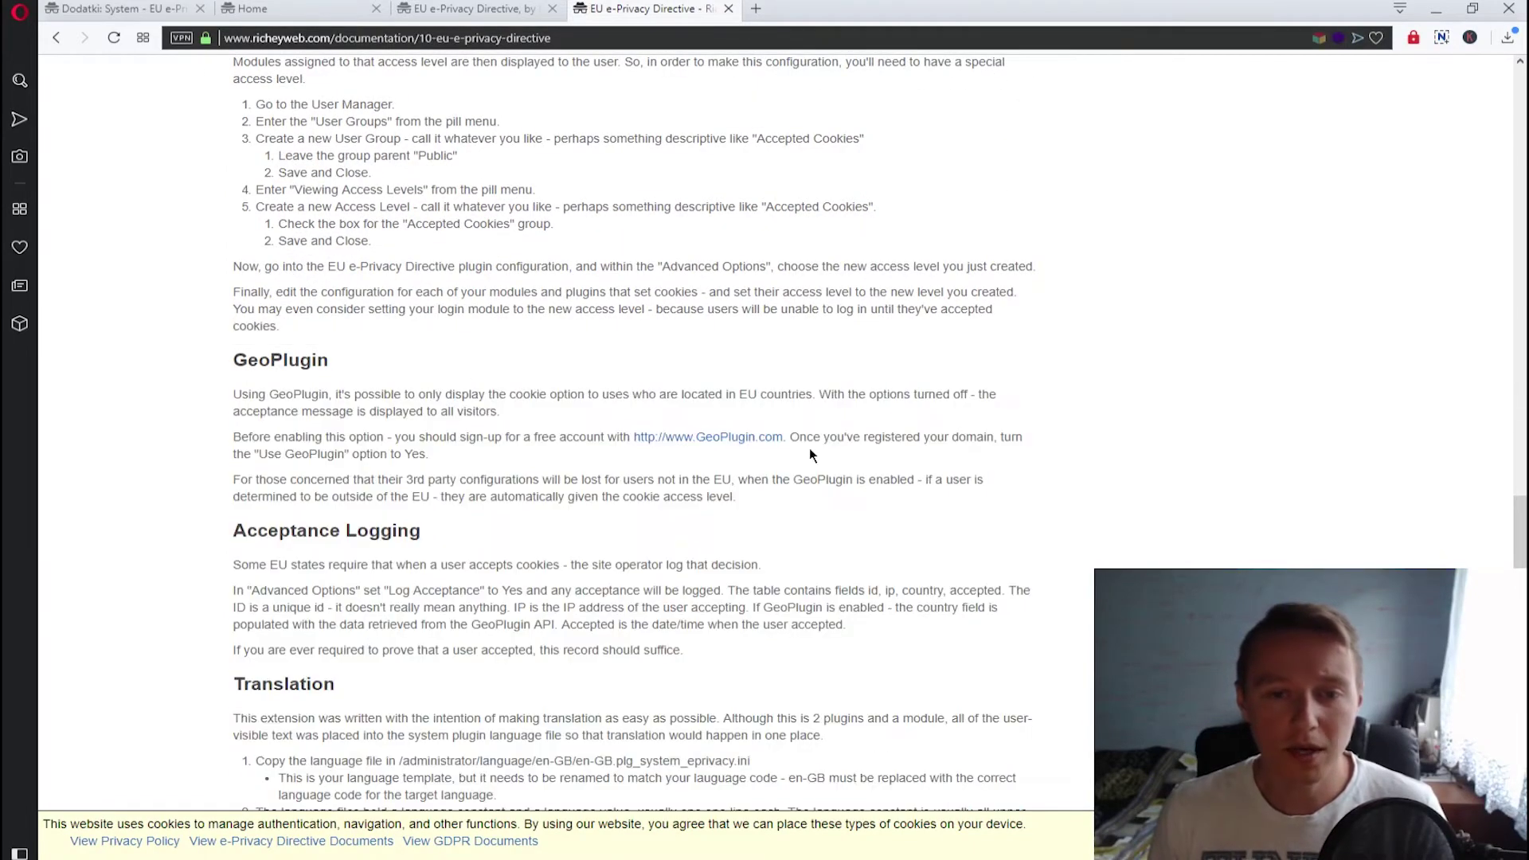
# Open the geoPlugin website linked in the documentation and log in with the saved account username and password
pyautogui.click(702, 443)
pyautogui.scroll(-1, 1046, 289)
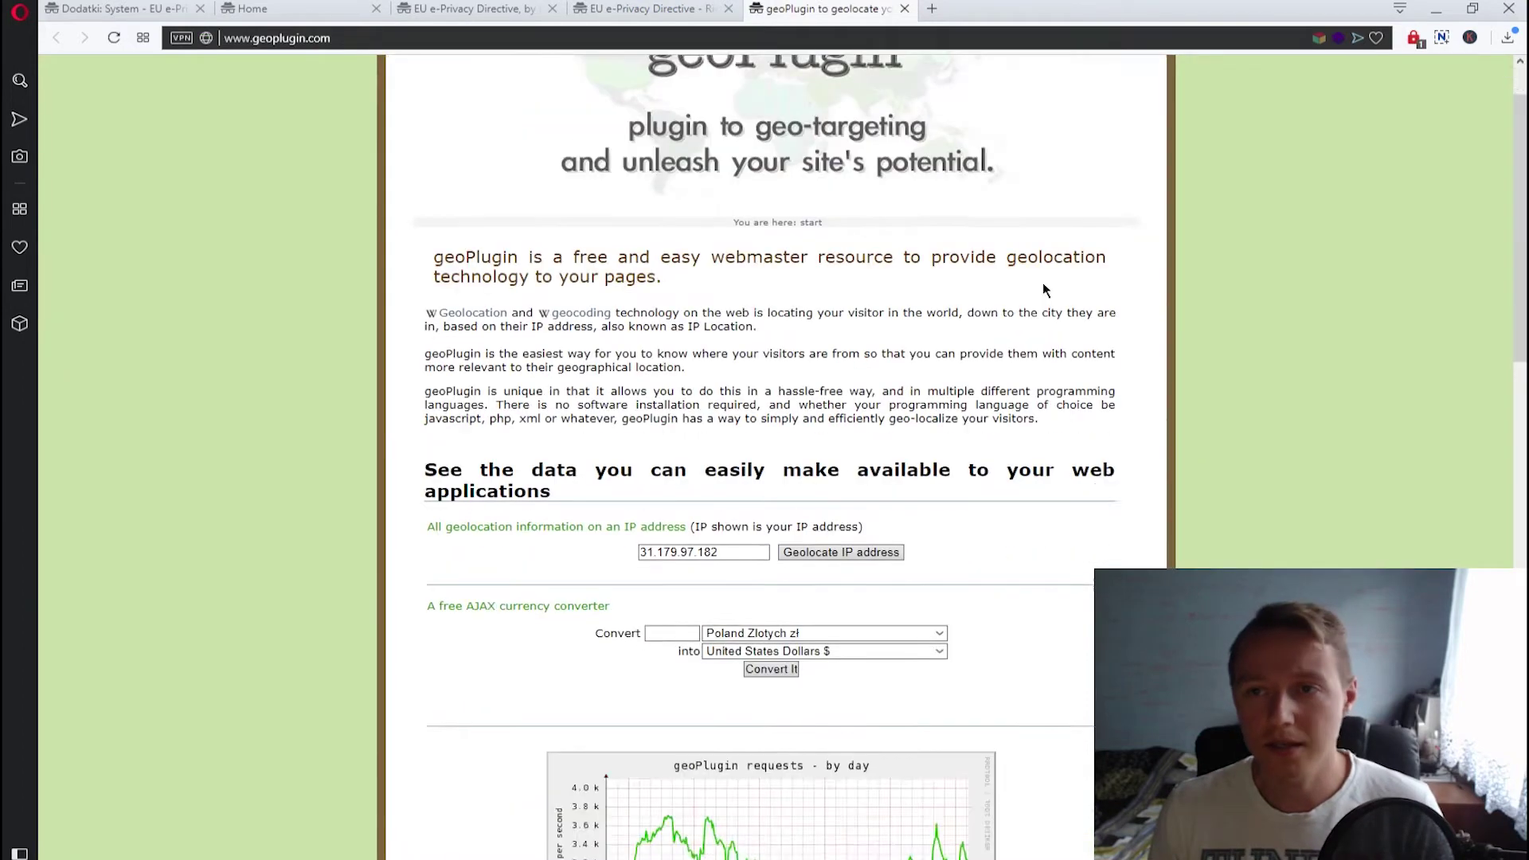
pyautogui.scroll(1, 1046, 289)
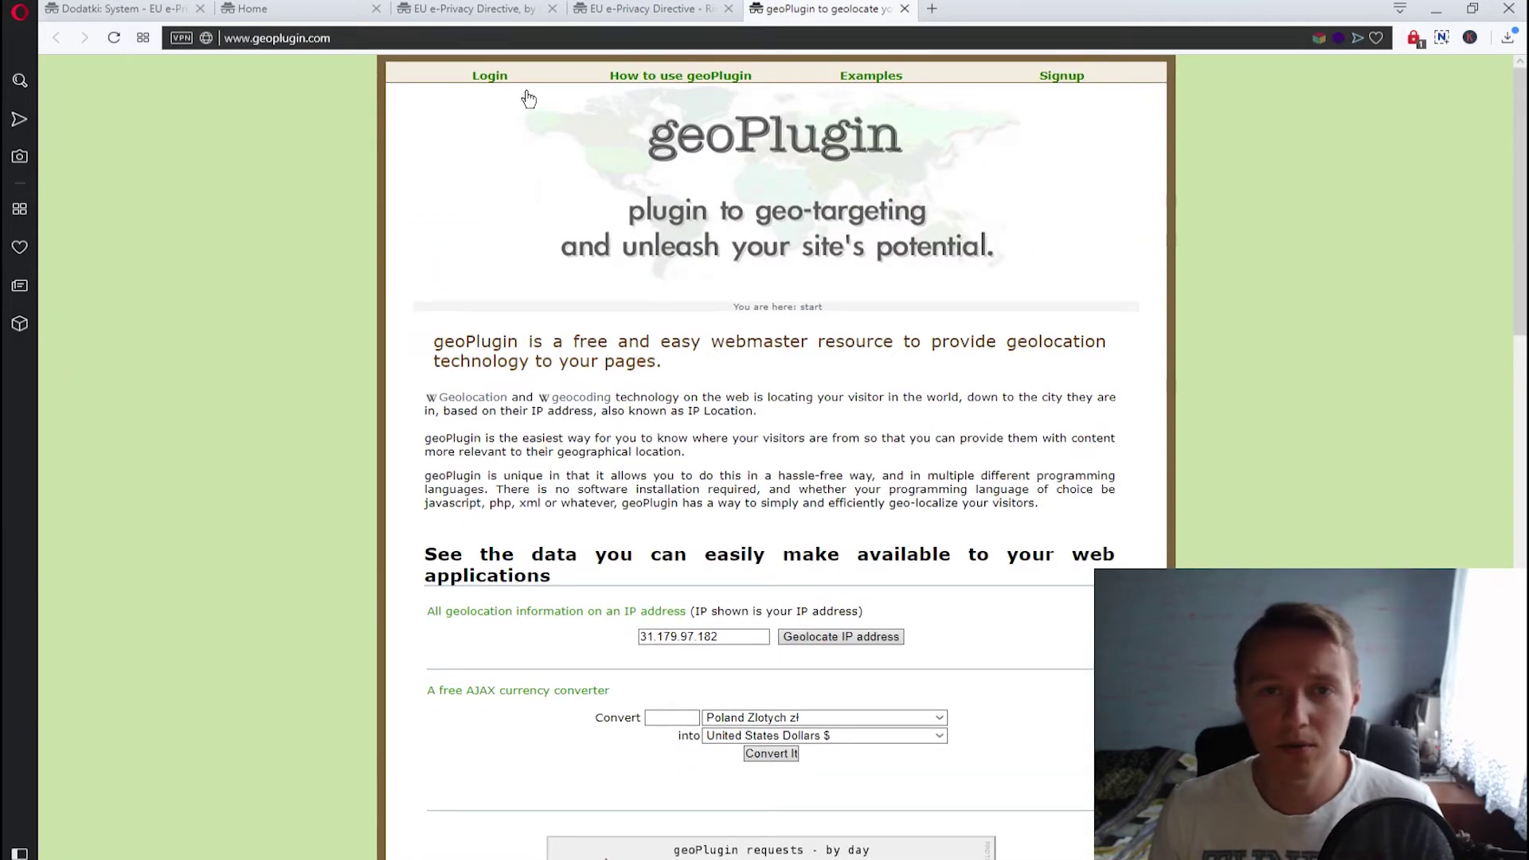
pyautogui.click(501, 83)
pyautogui.click(960, 373)
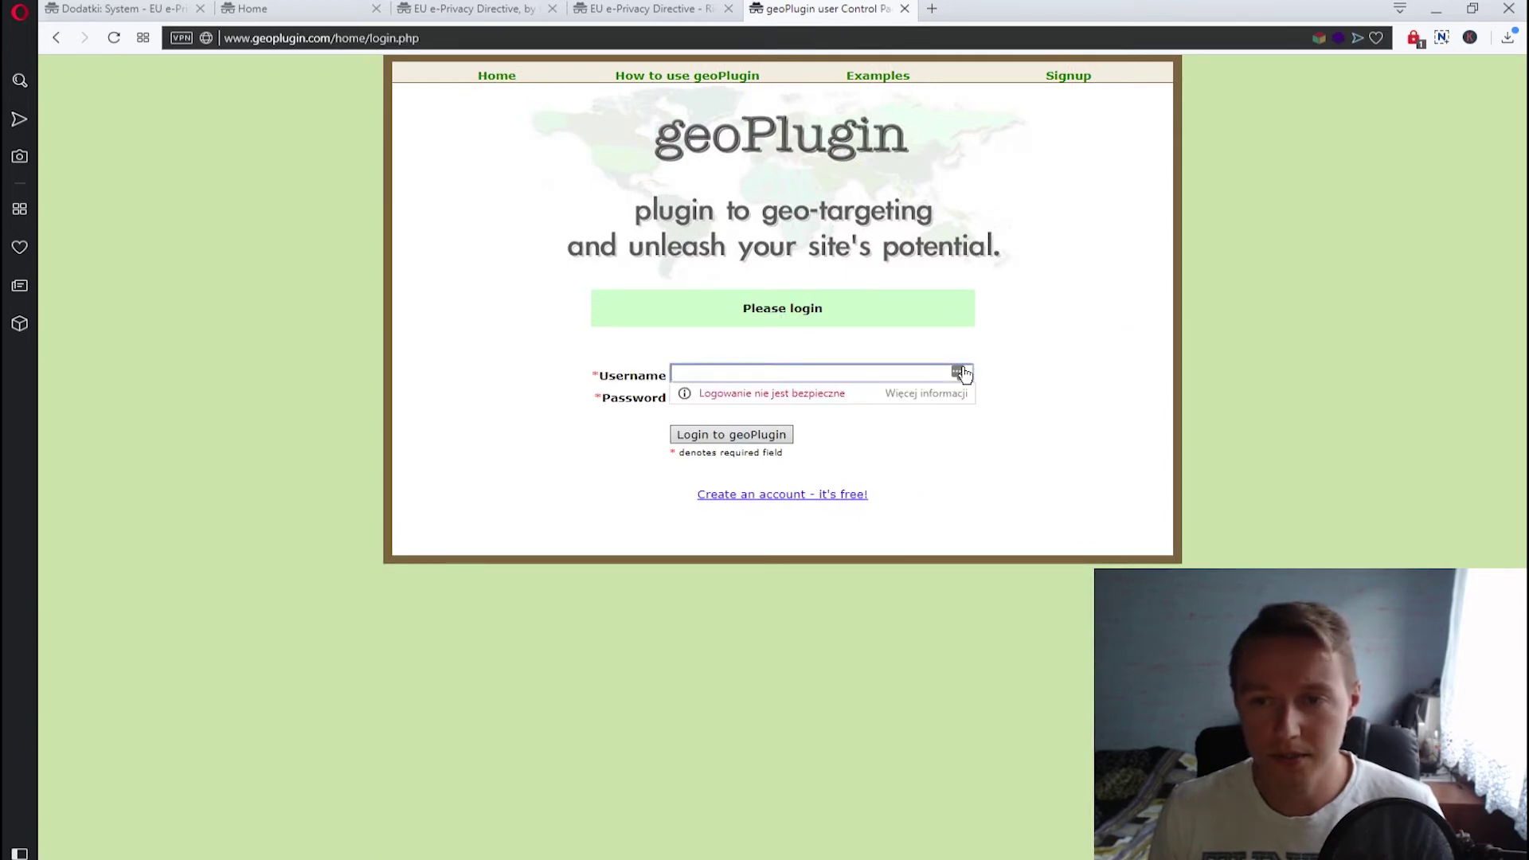
pyautogui.click(959, 373)
pyautogui.click(761, 446)
pyautogui.click(755, 435)
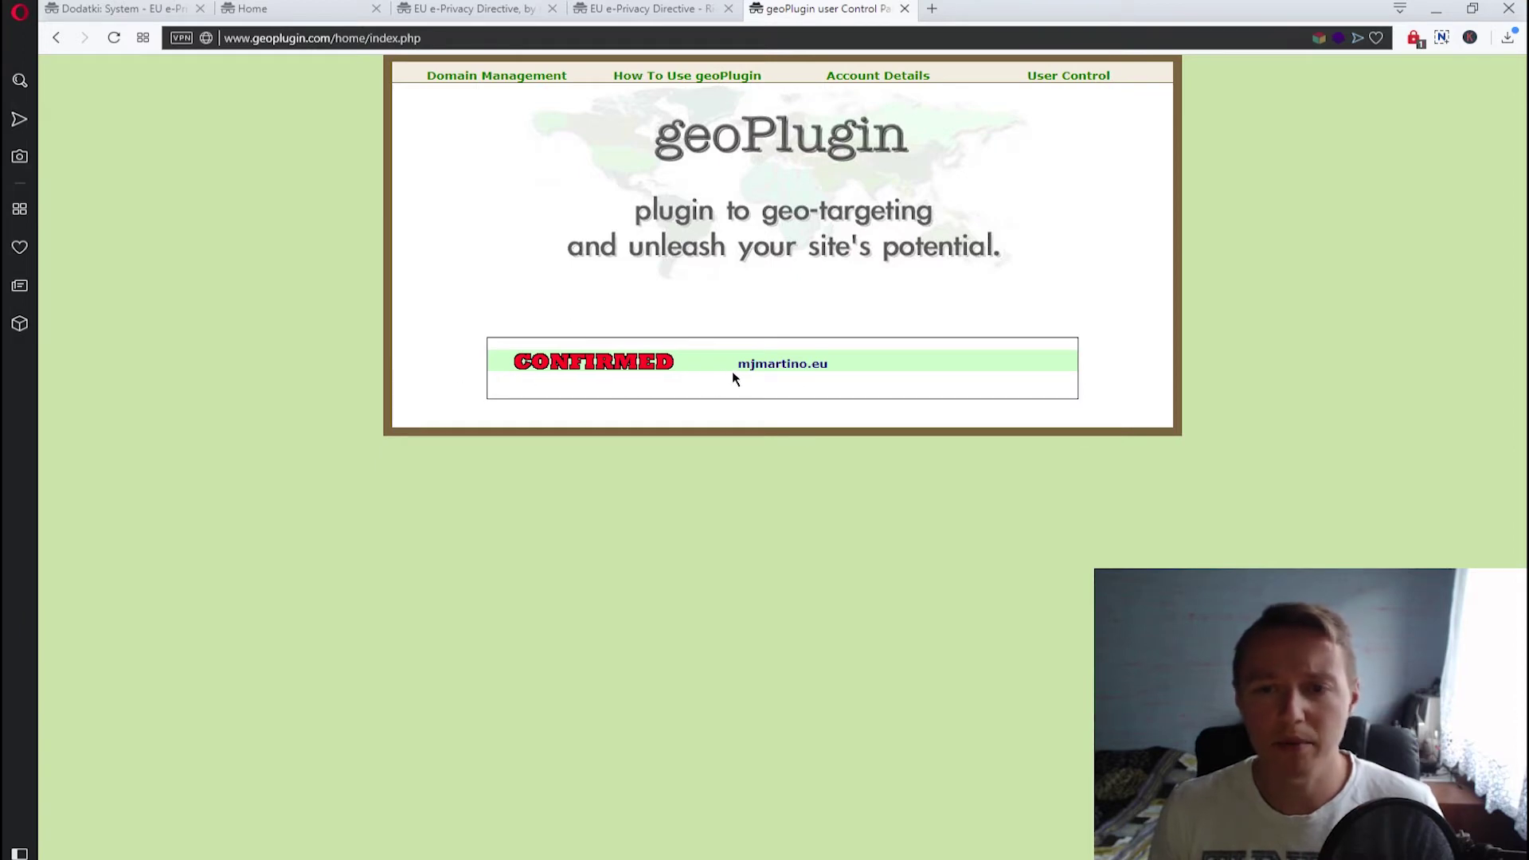
# Check the registered domain in the geoPlugin account and return to the plugin settings in Joomla
pyautogui.moveTo(734, 364); pyautogui.dragTo(864, 367)
pyautogui.click(865, 367)
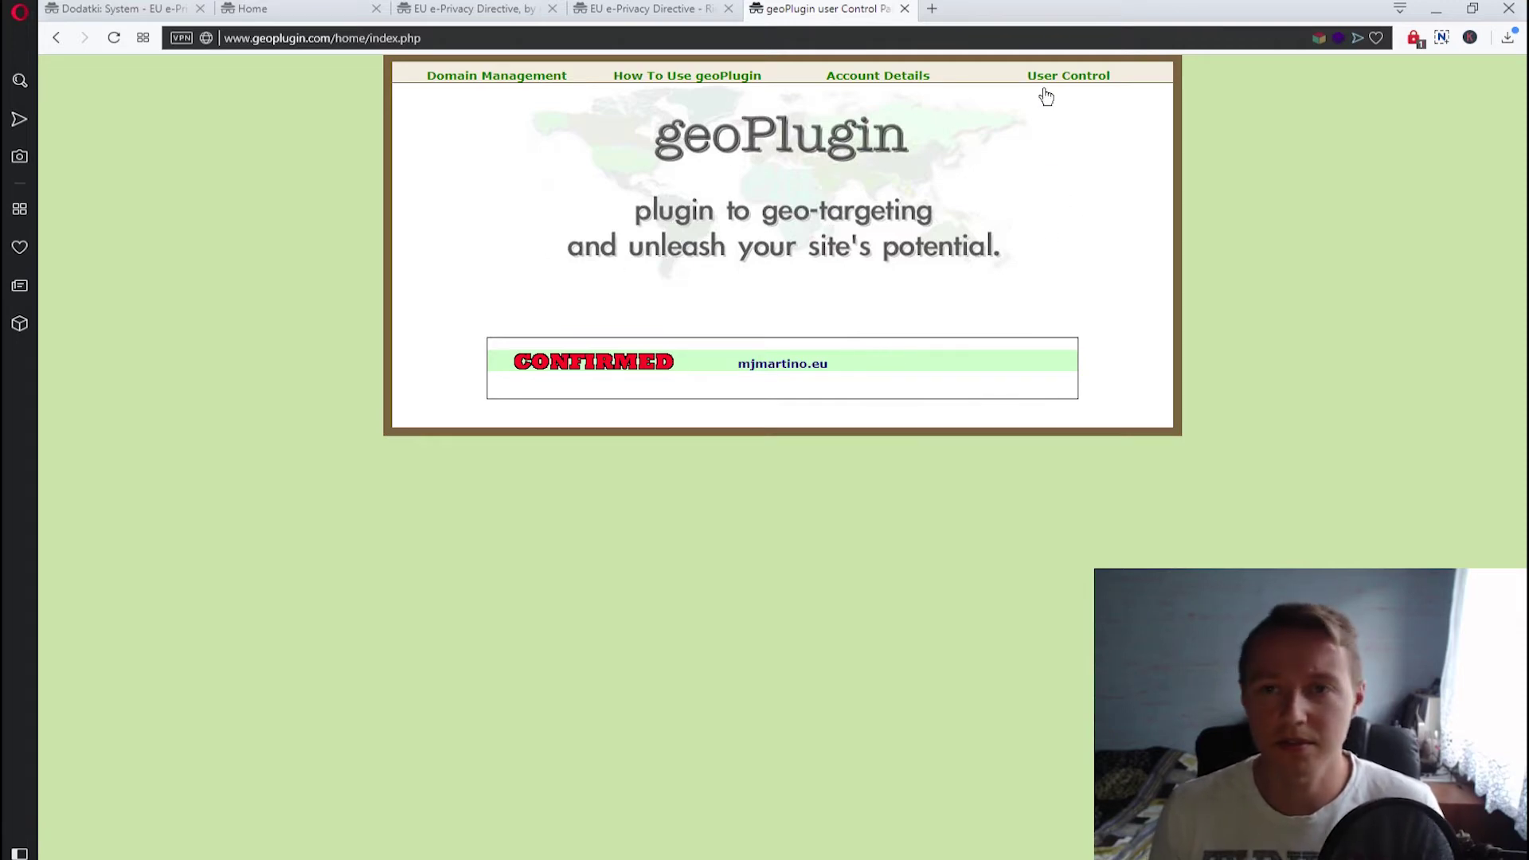
pyautogui.click(88, 6)
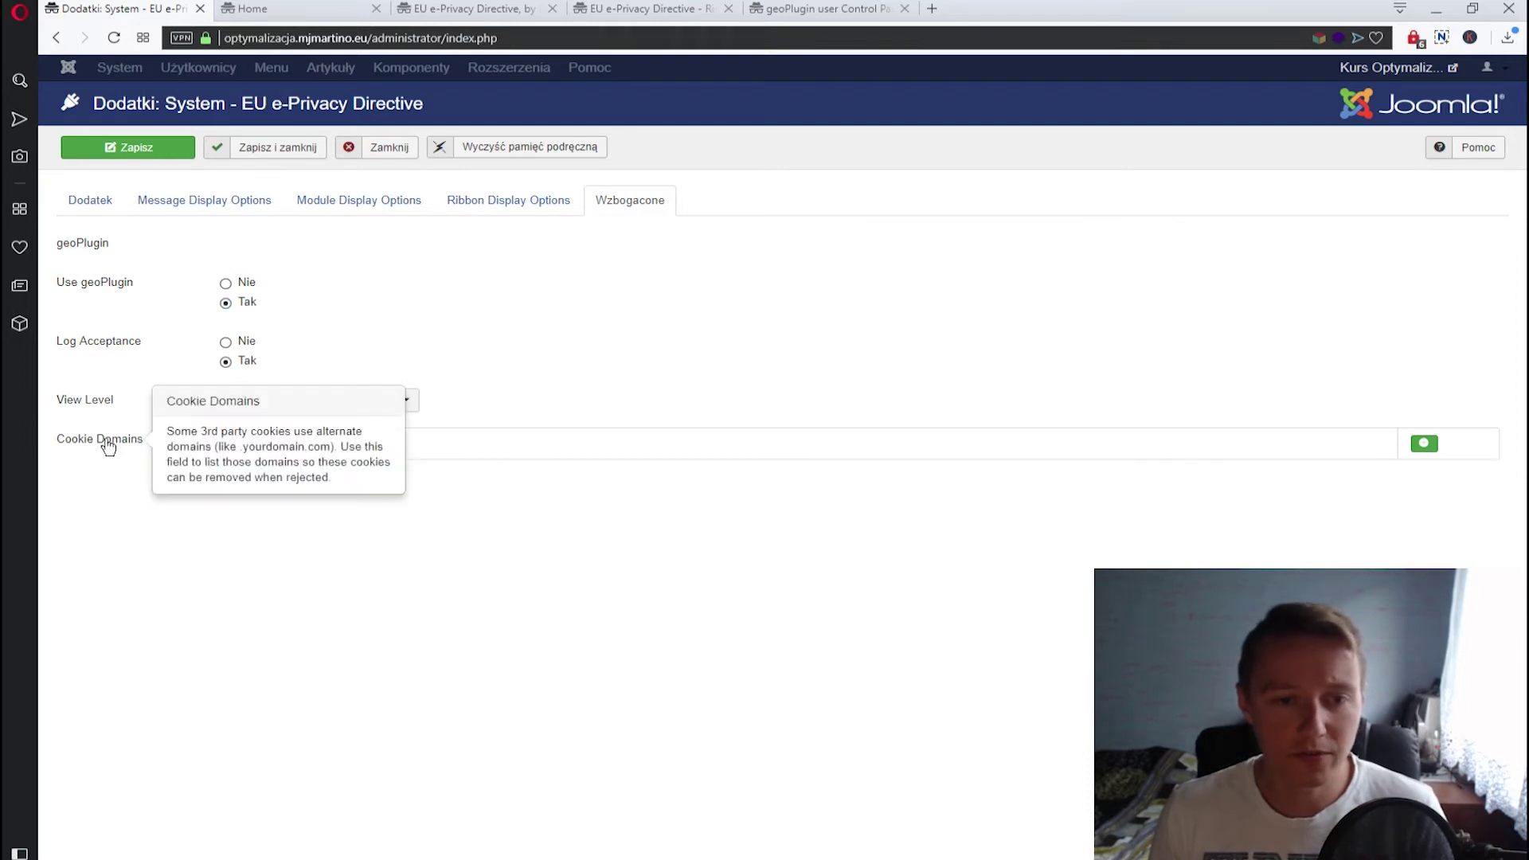
# Add .hotjar.com as the first entry in the plugin's Cookie Domains list
pyautogui.click(1424, 444)
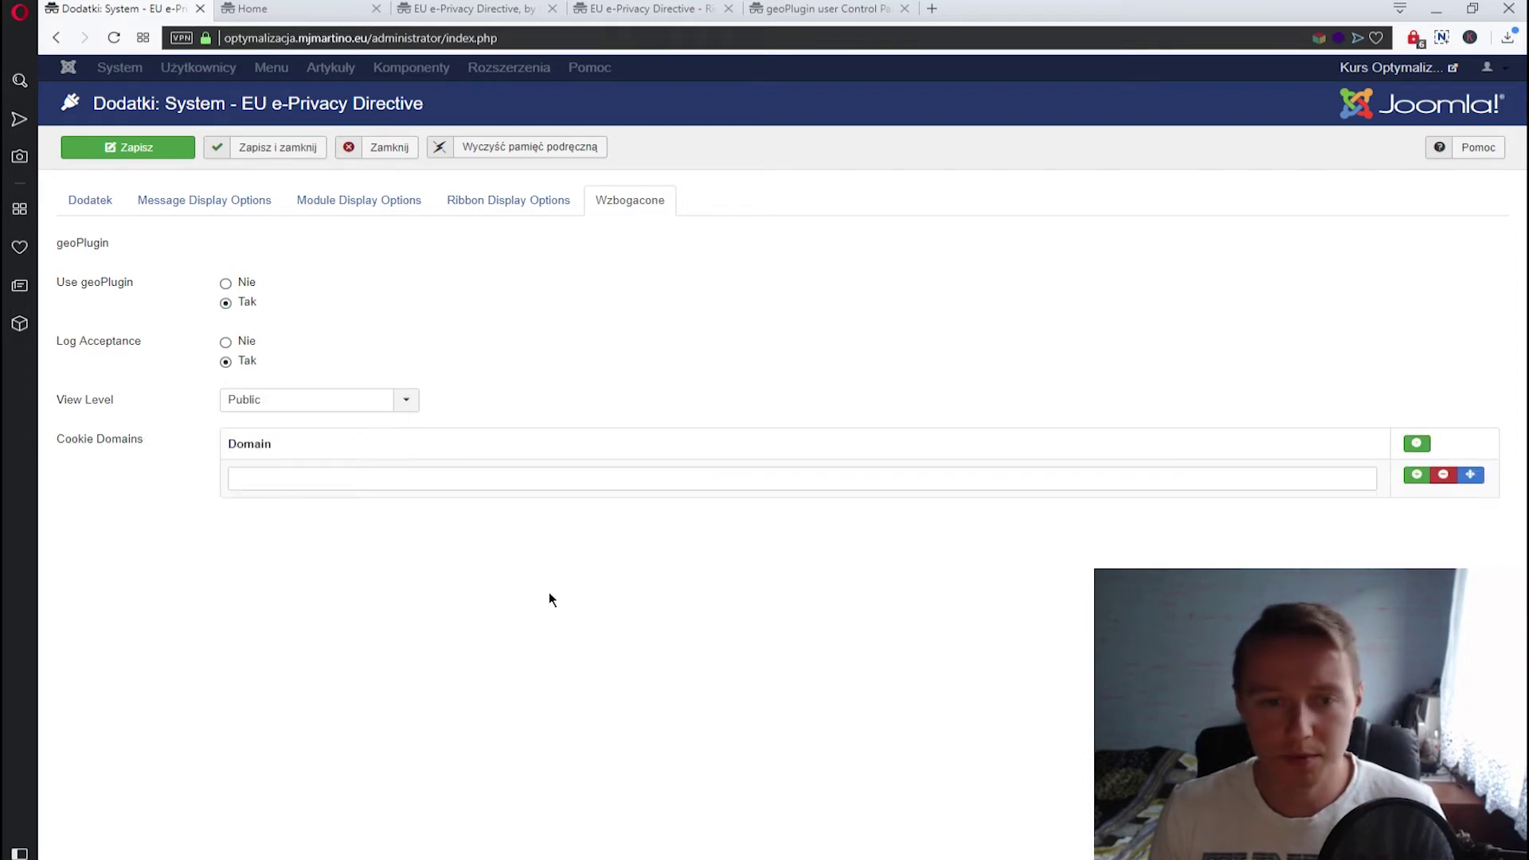
pyautogui.click(353, 484)
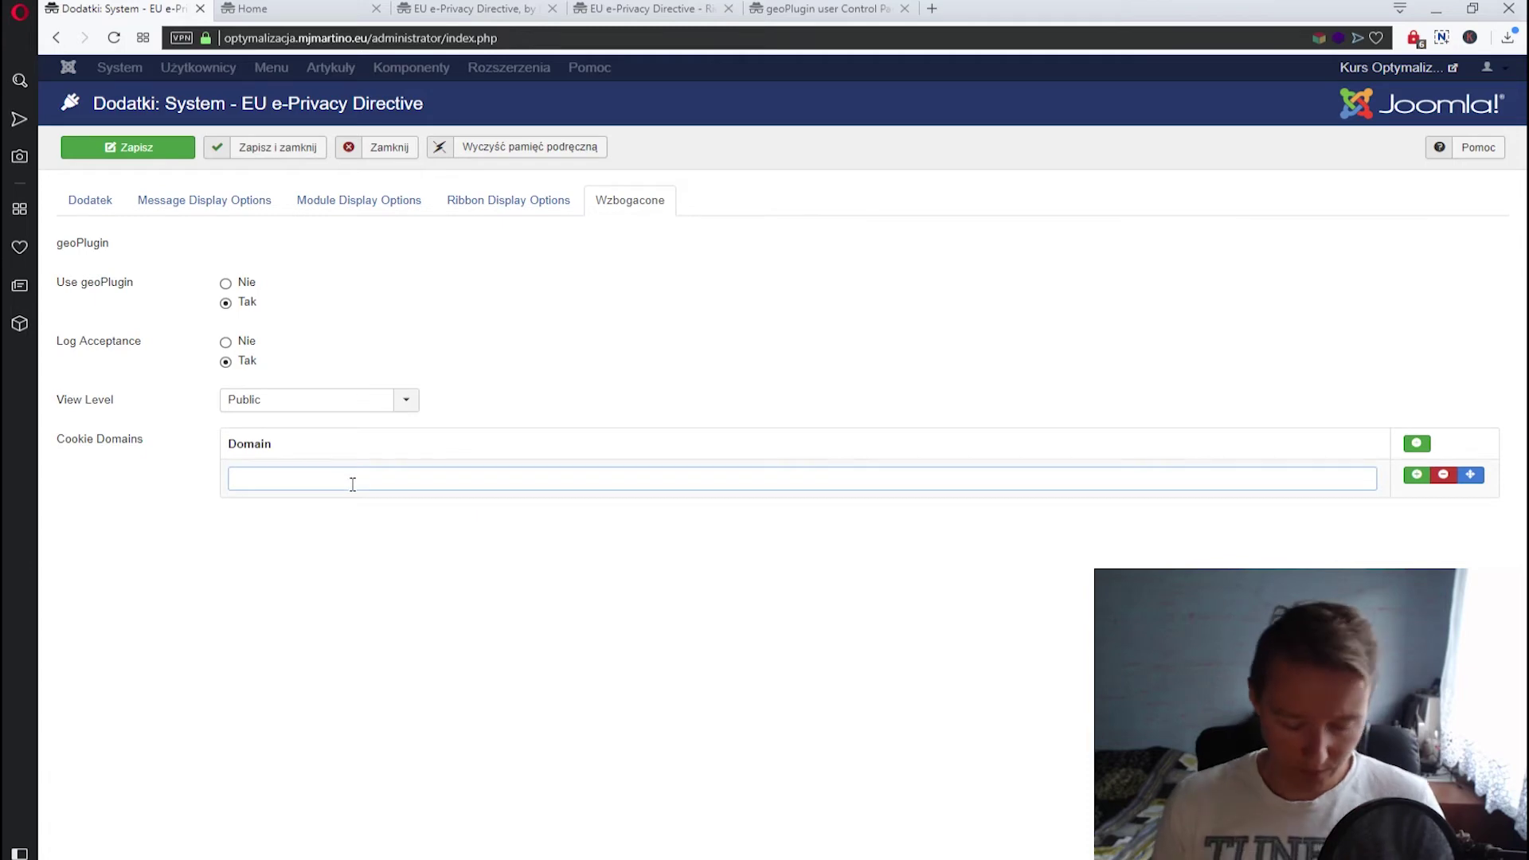
pyautogui.write('.ho')
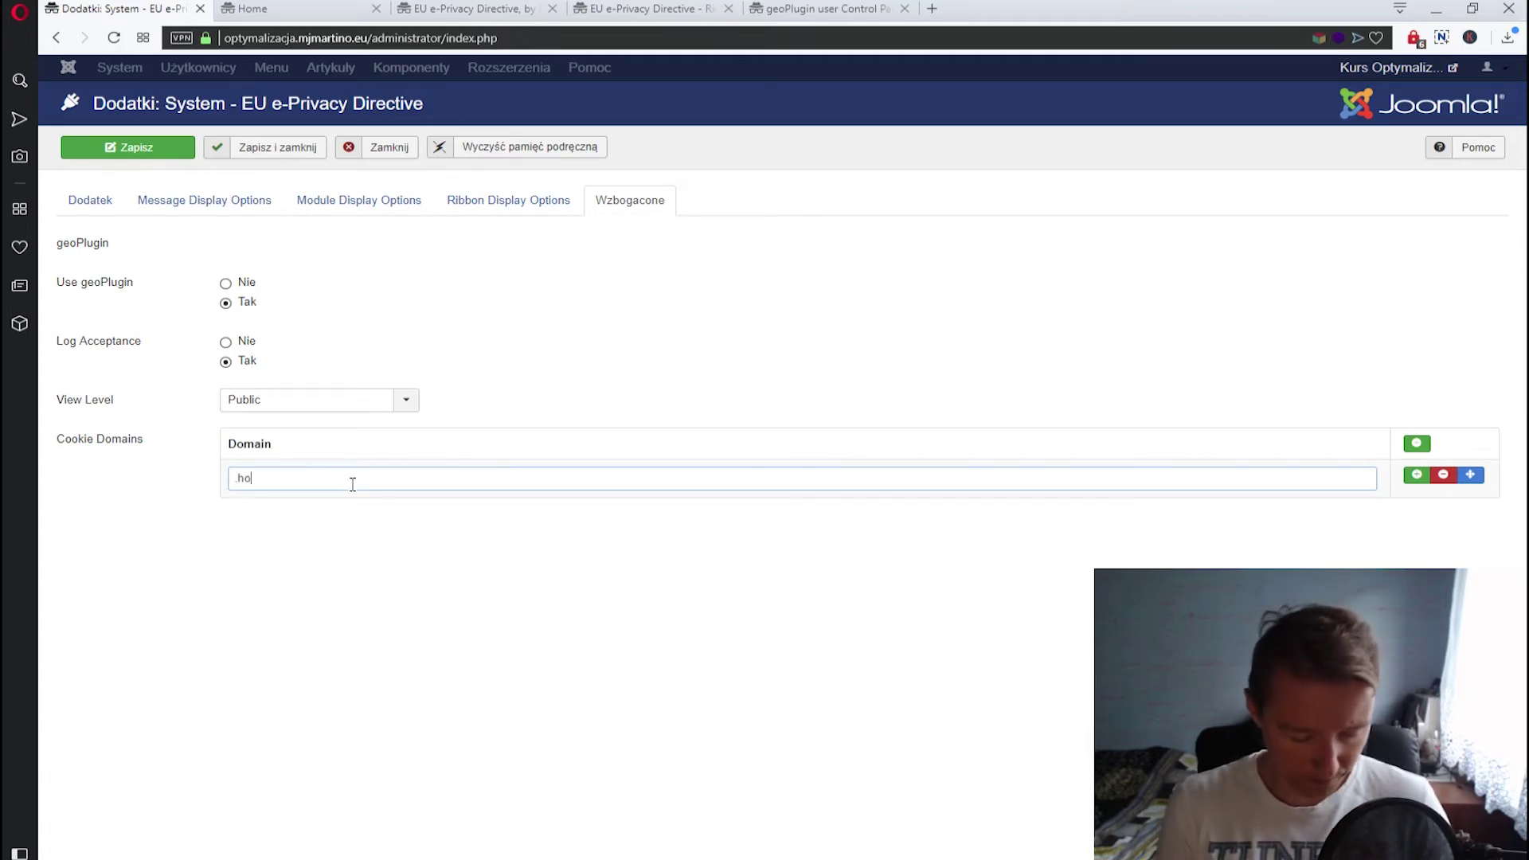
pyautogui.write('tjar.com')
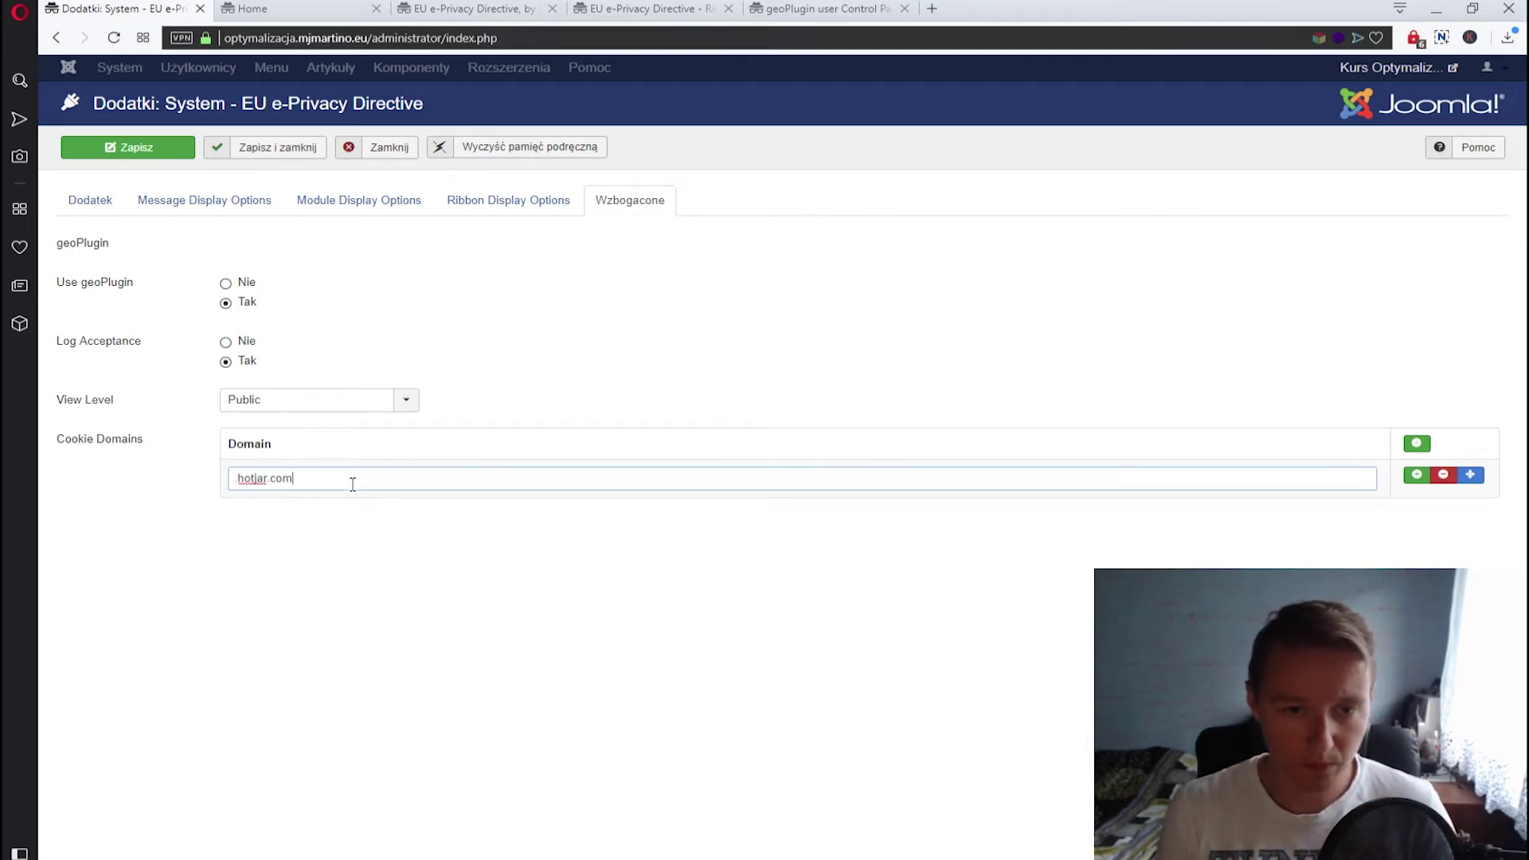
# Add .google.com as a second cookie domain, and save and close the EU e-Privacy Directive plugin
pyautogui.click(1417, 475)
pyautogui.click(457, 520)
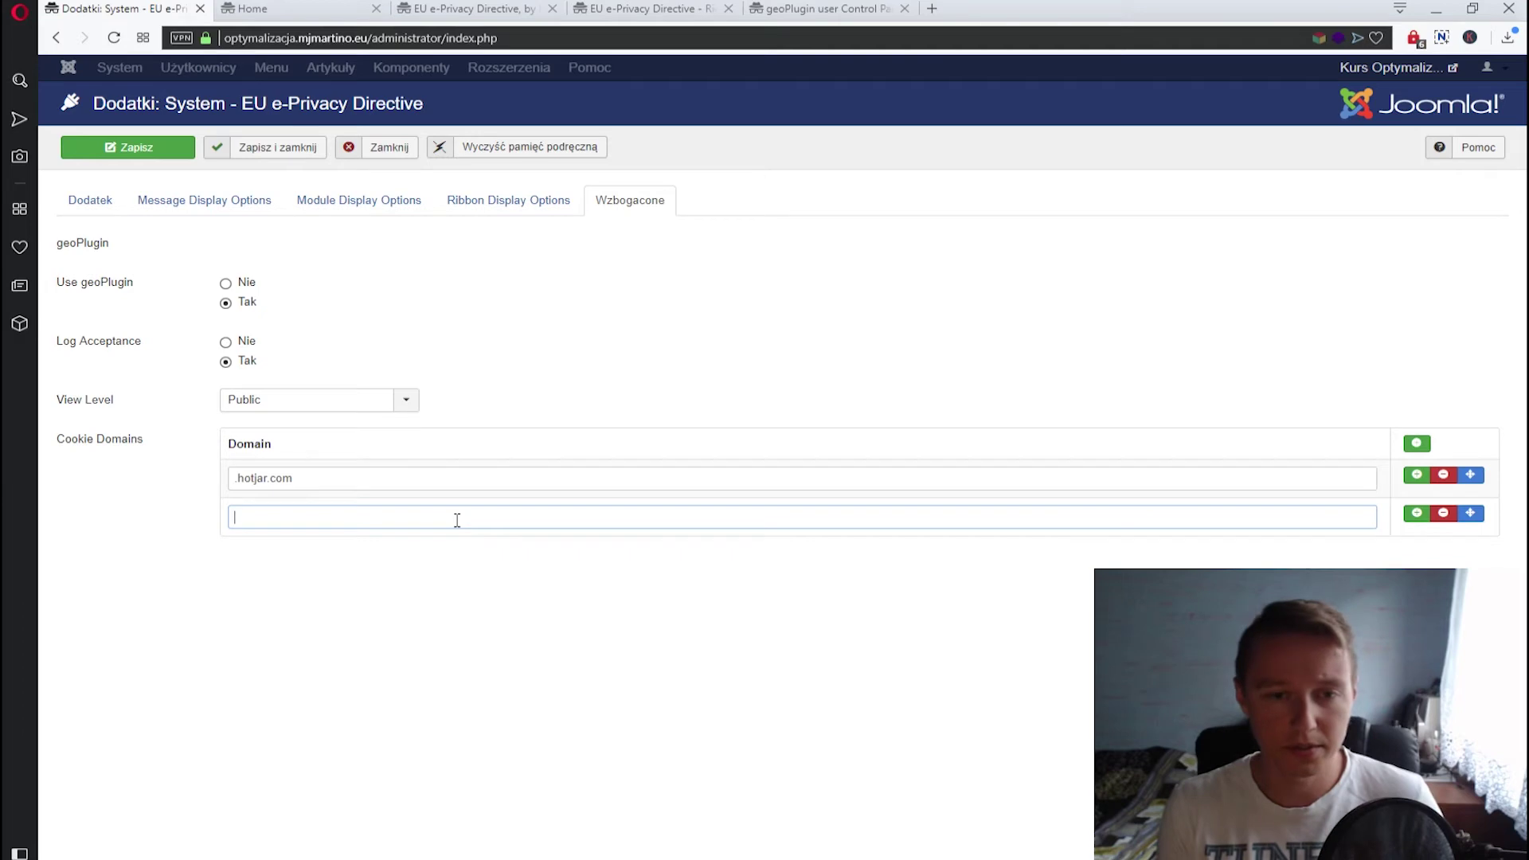
pyautogui.write('google ')
pyautogui.write('com')
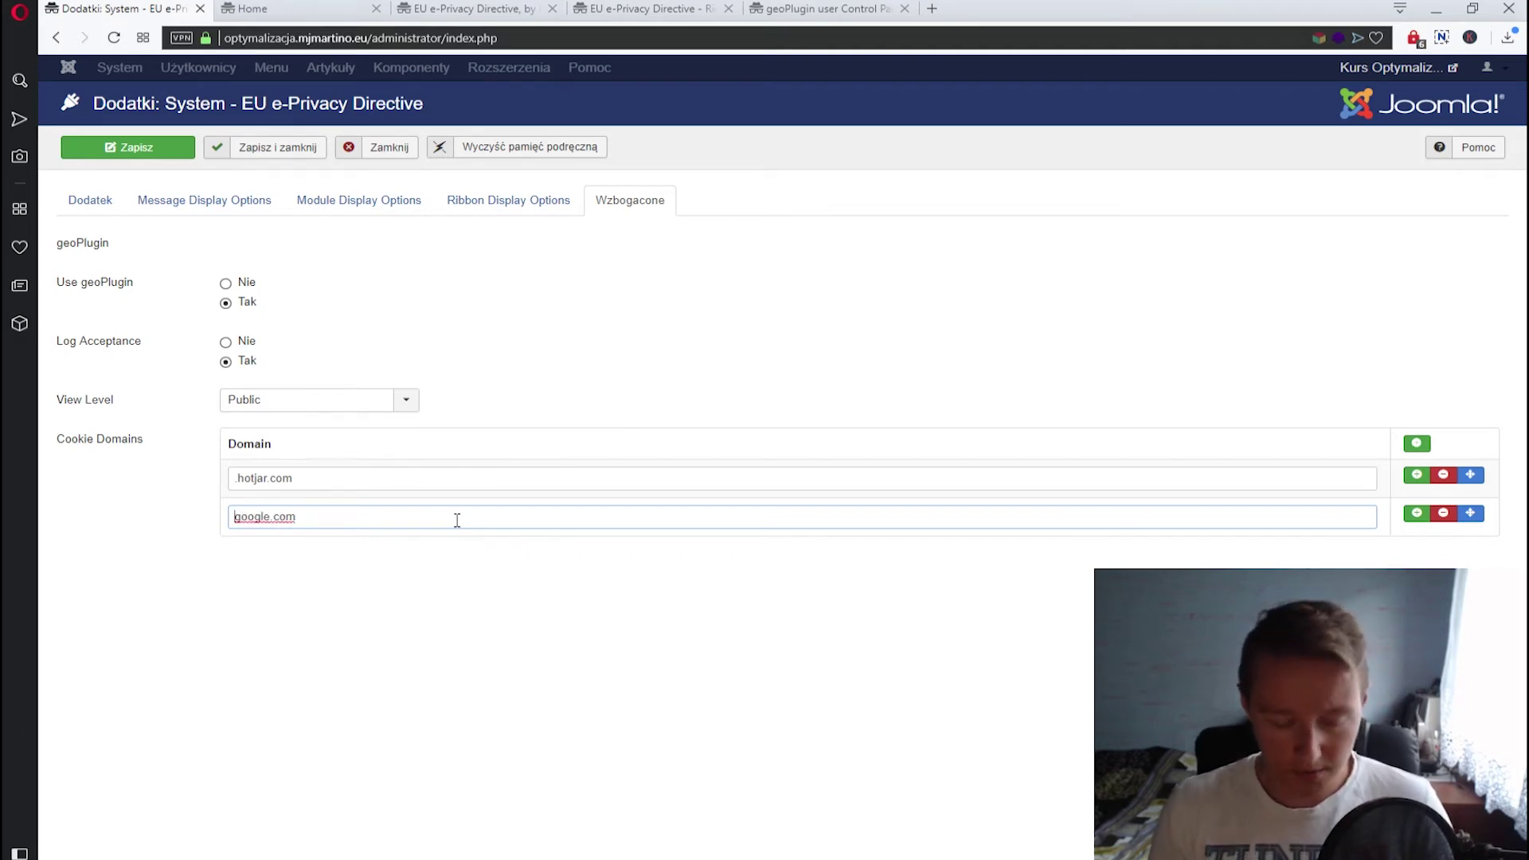
pyautogui.write('.')
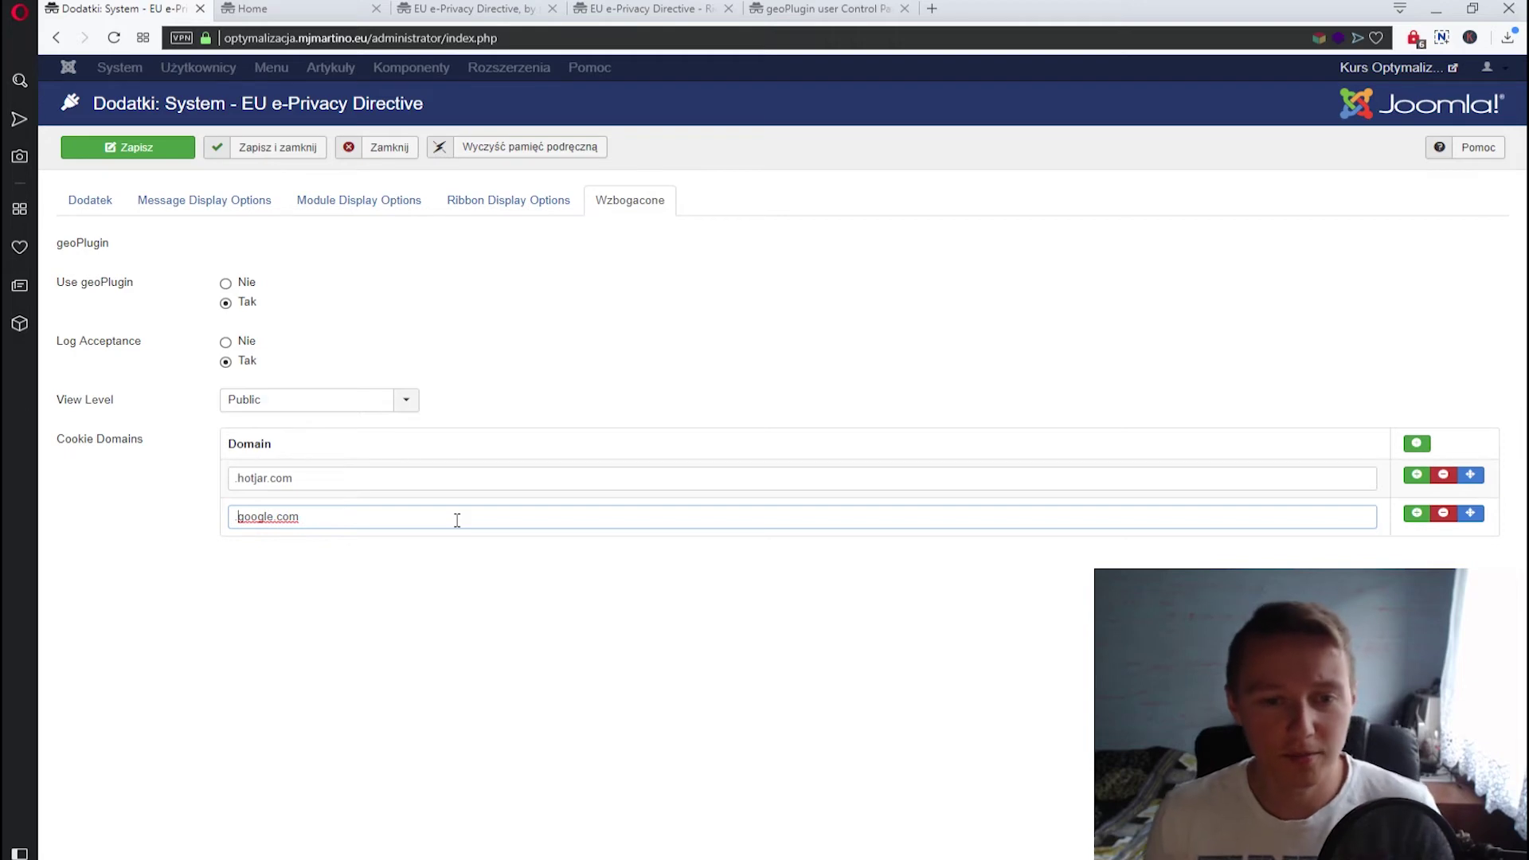
pyautogui.click(647, 597)
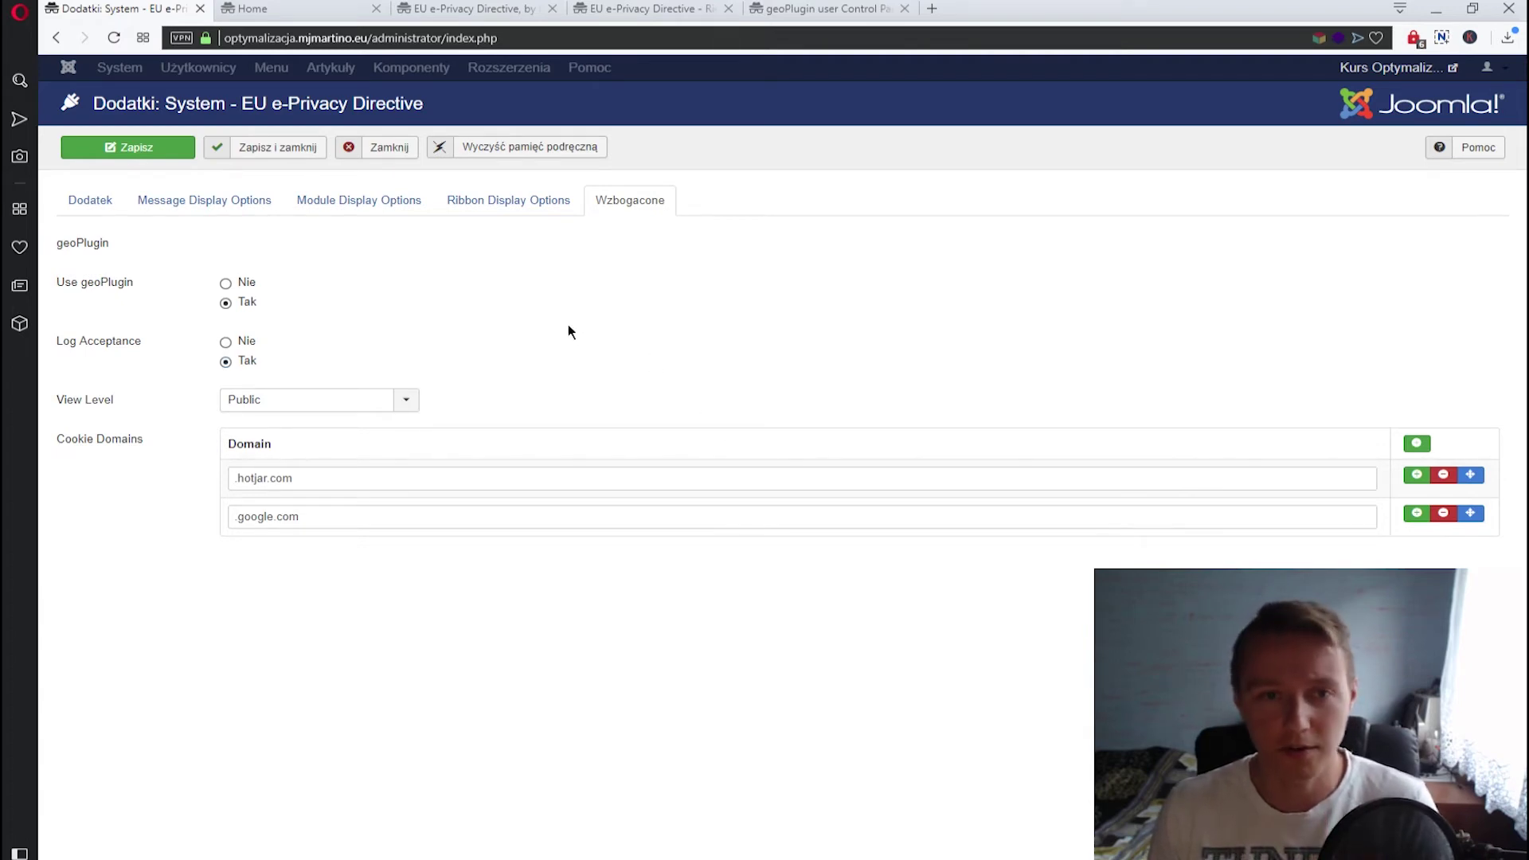
pyautogui.click(98, 151)
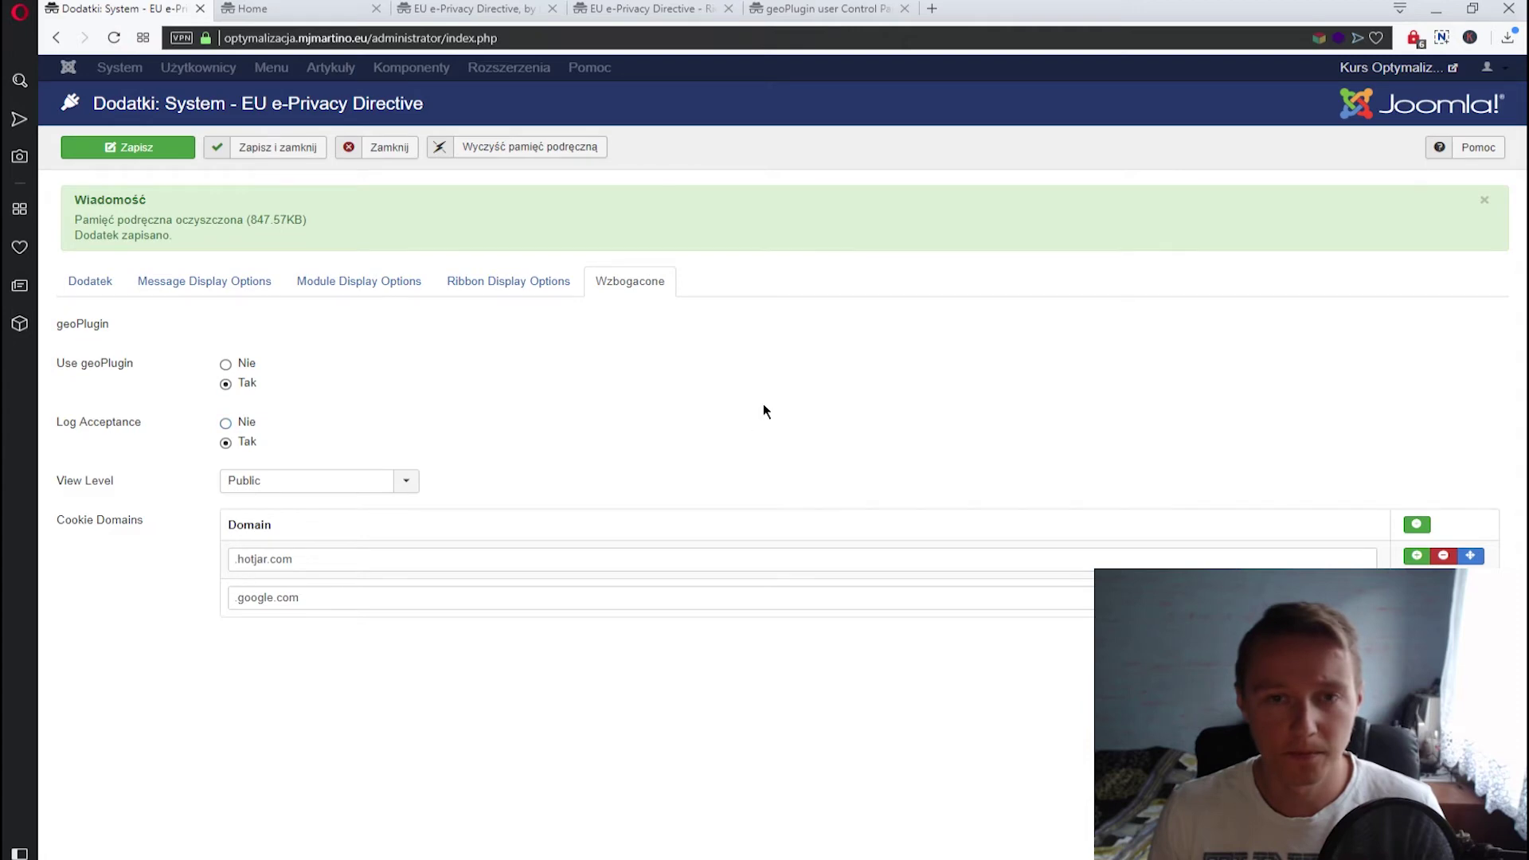
pyautogui.click(387, 149)
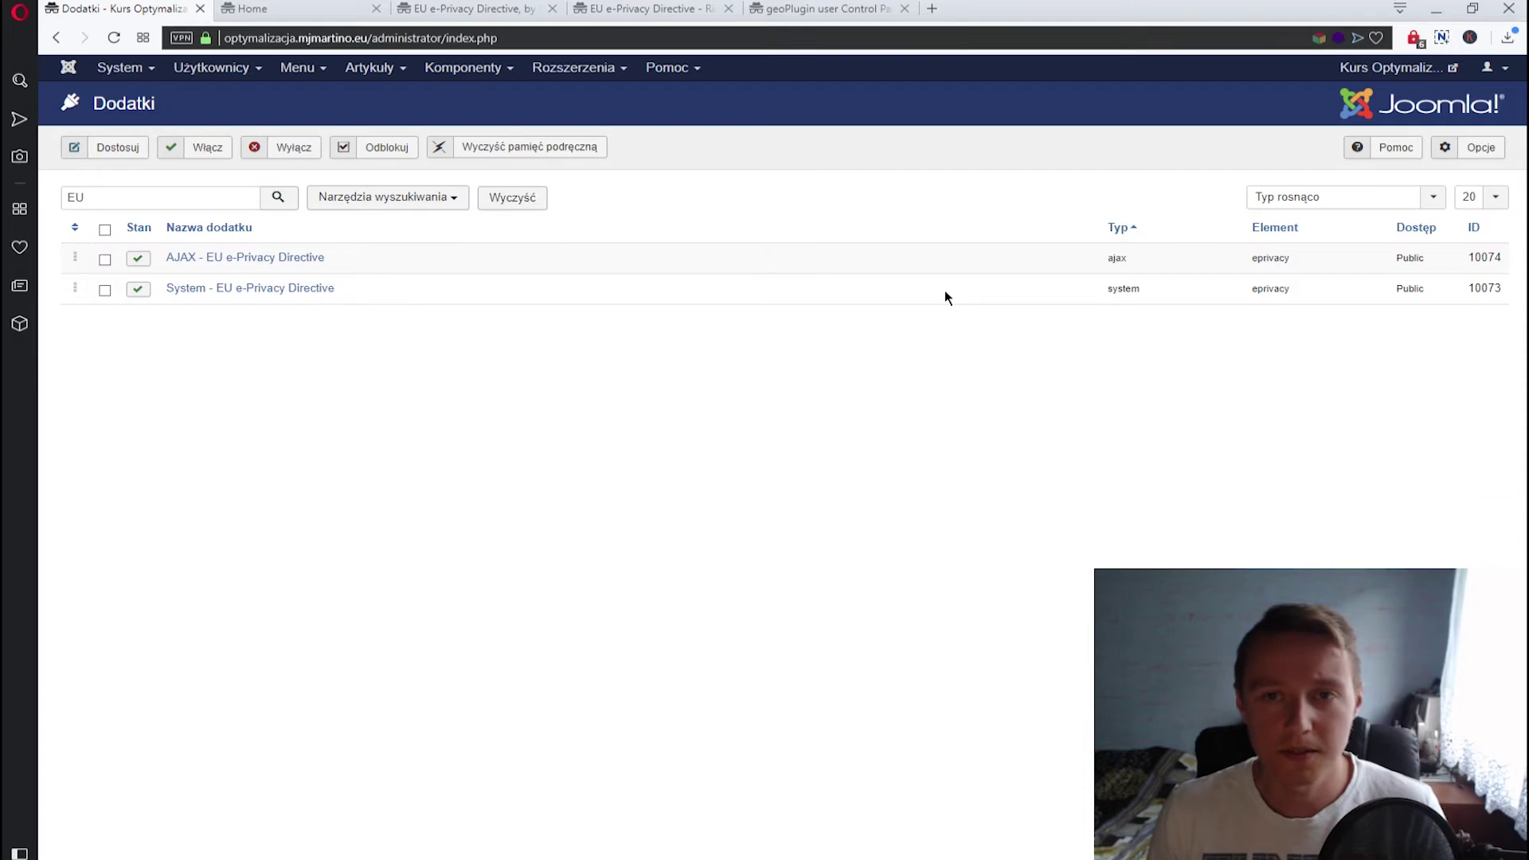
# Remove the accepted cookies on the site's home page with Usuń Cookies and confirm the removal
pyautogui.click(254, 9)
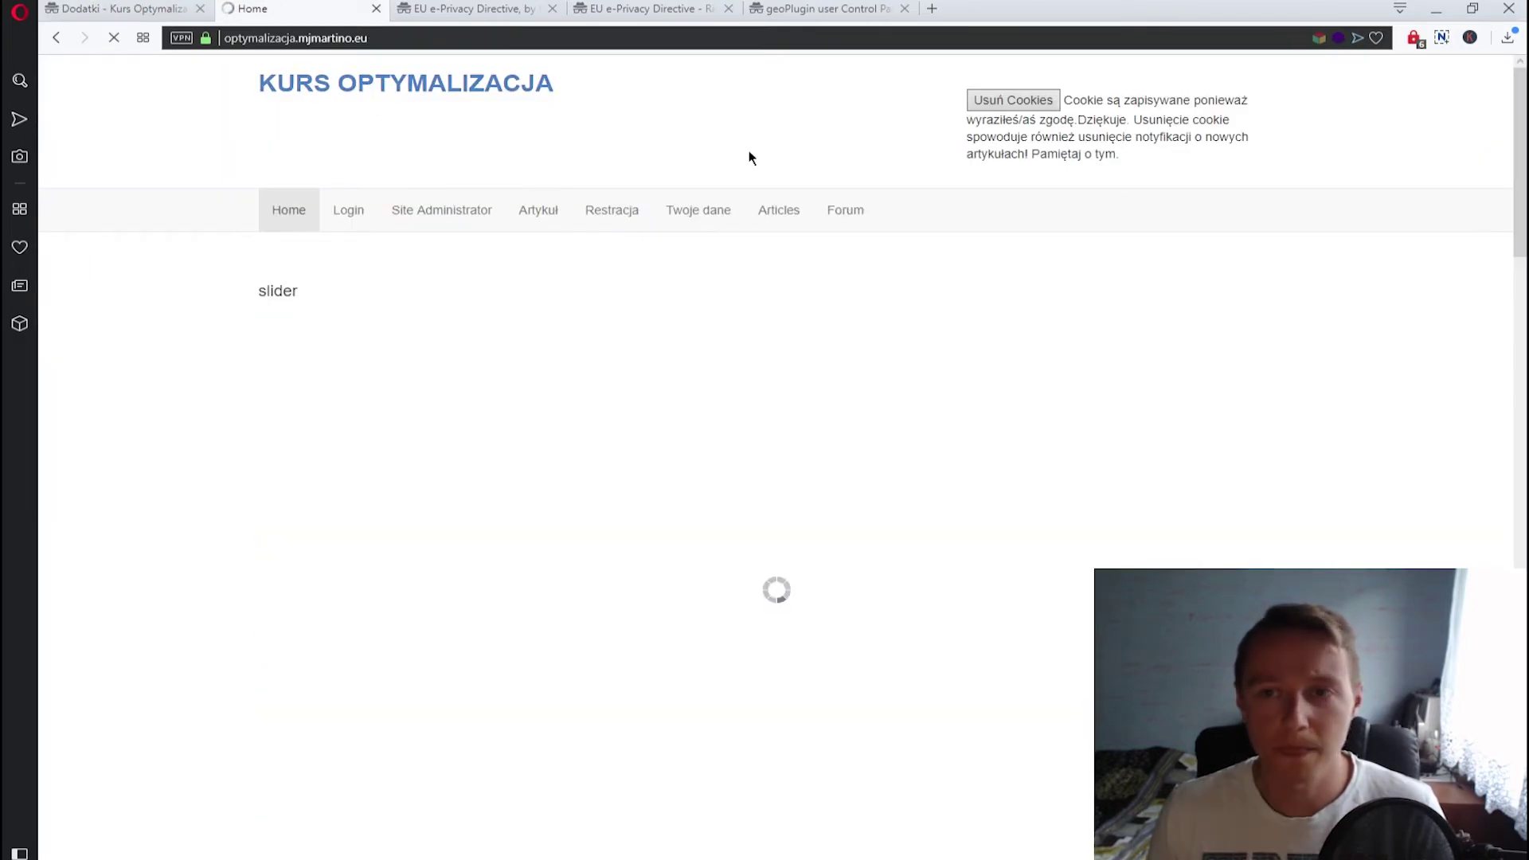
pyautogui.click(1010, 104)
pyautogui.click(891, 221)
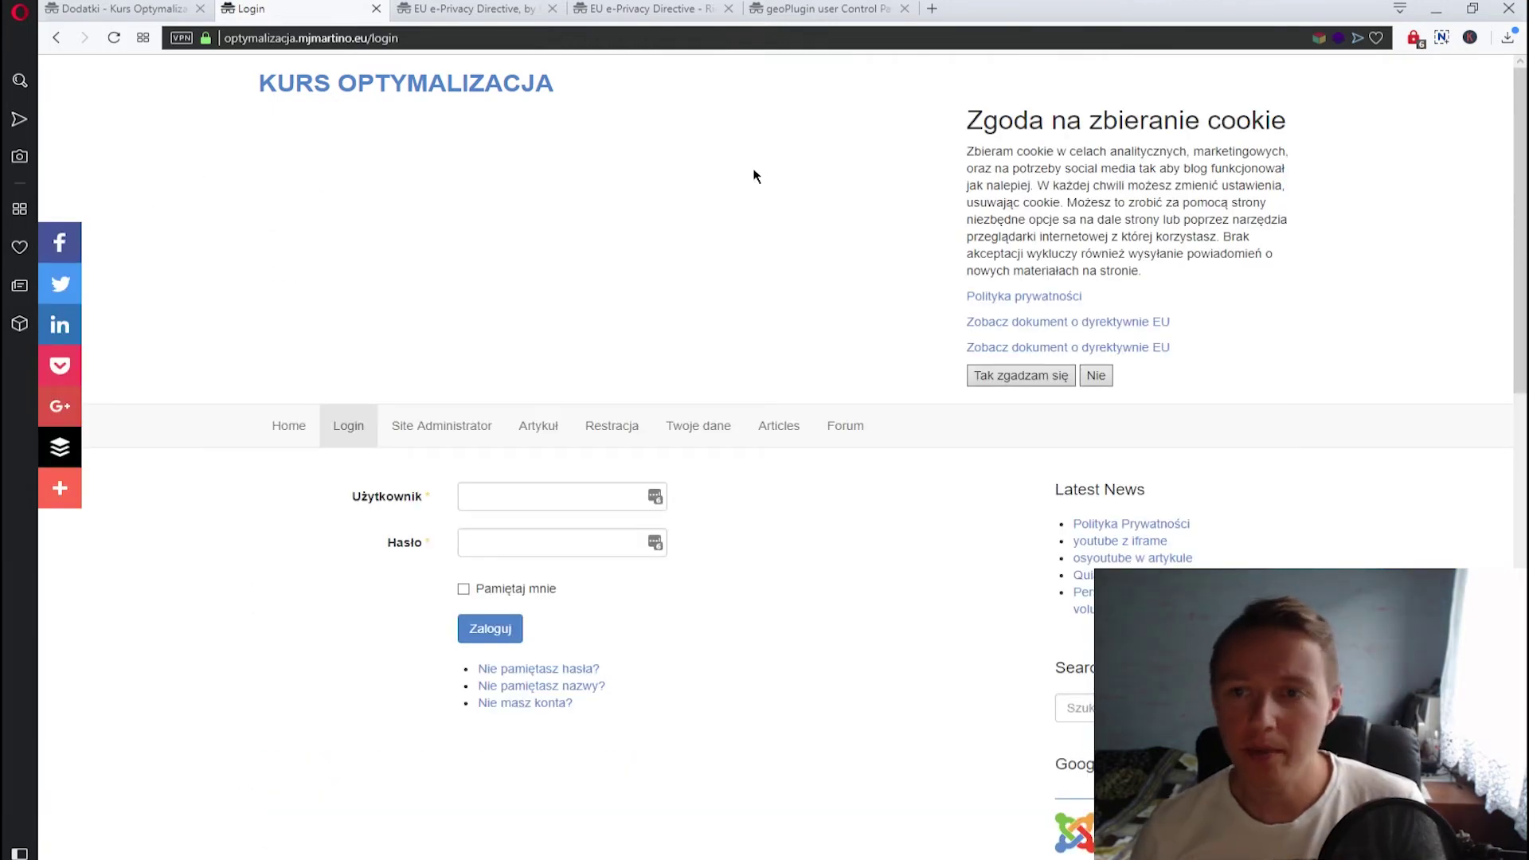
# Read the cookie consent heading and text in the site's header and open its Polityka prywatności link
pyautogui.moveTo(950, 132); pyautogui.dragTo(1349, 121)
pyautogui.moveTo(972, 150); pyautogui.dragTo(1209, 271)
pyautogui.click(1187, 275)
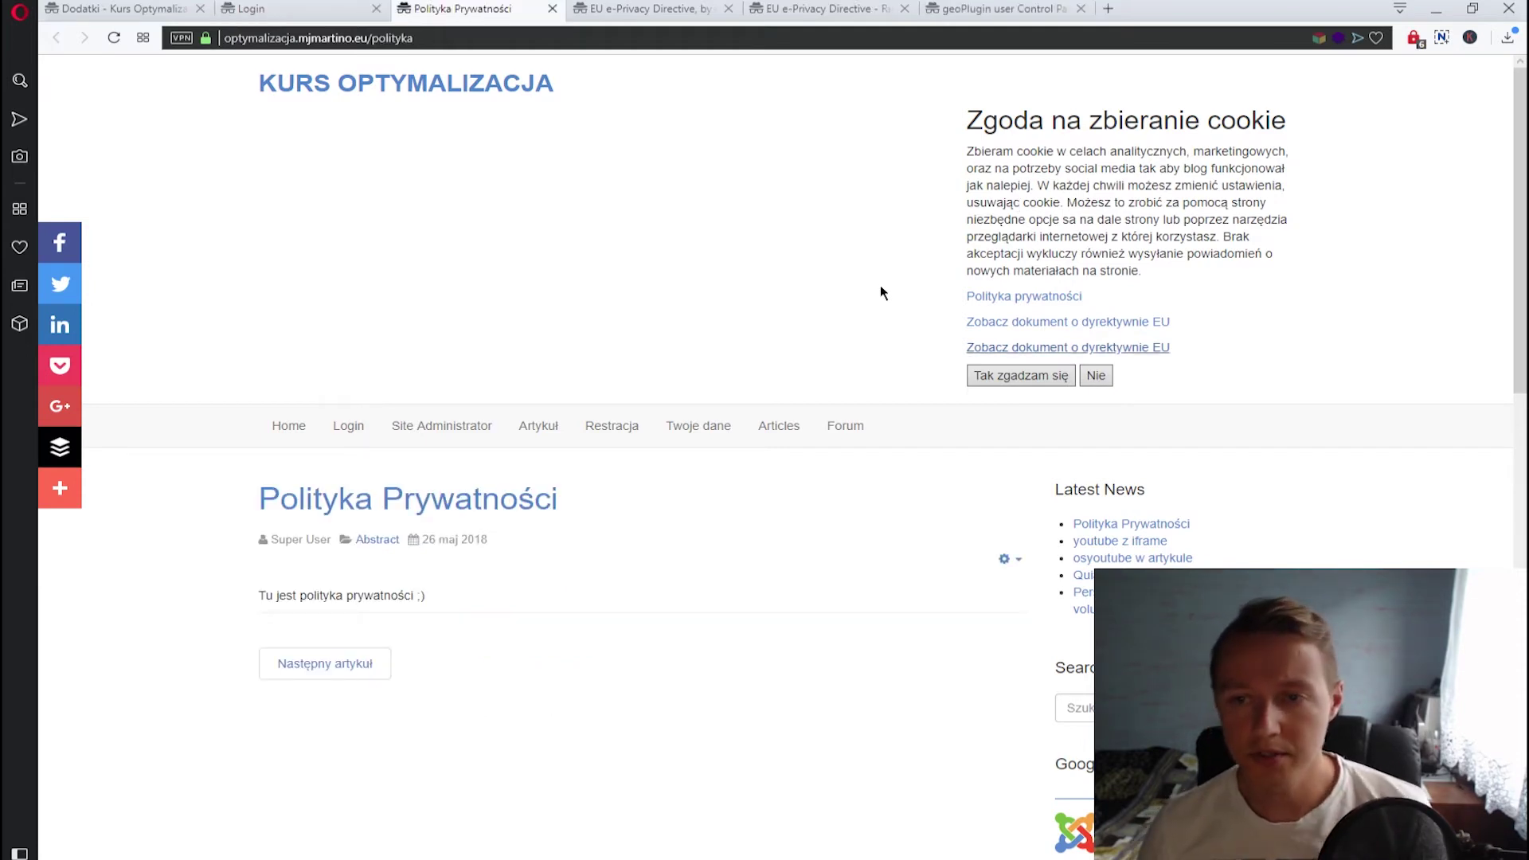
# Open the first Zobacz dokument o dyrektywnie EU link, look through the EUR-Lex page, and return to the privacy policy page
pyautogui.click(1016, 323)
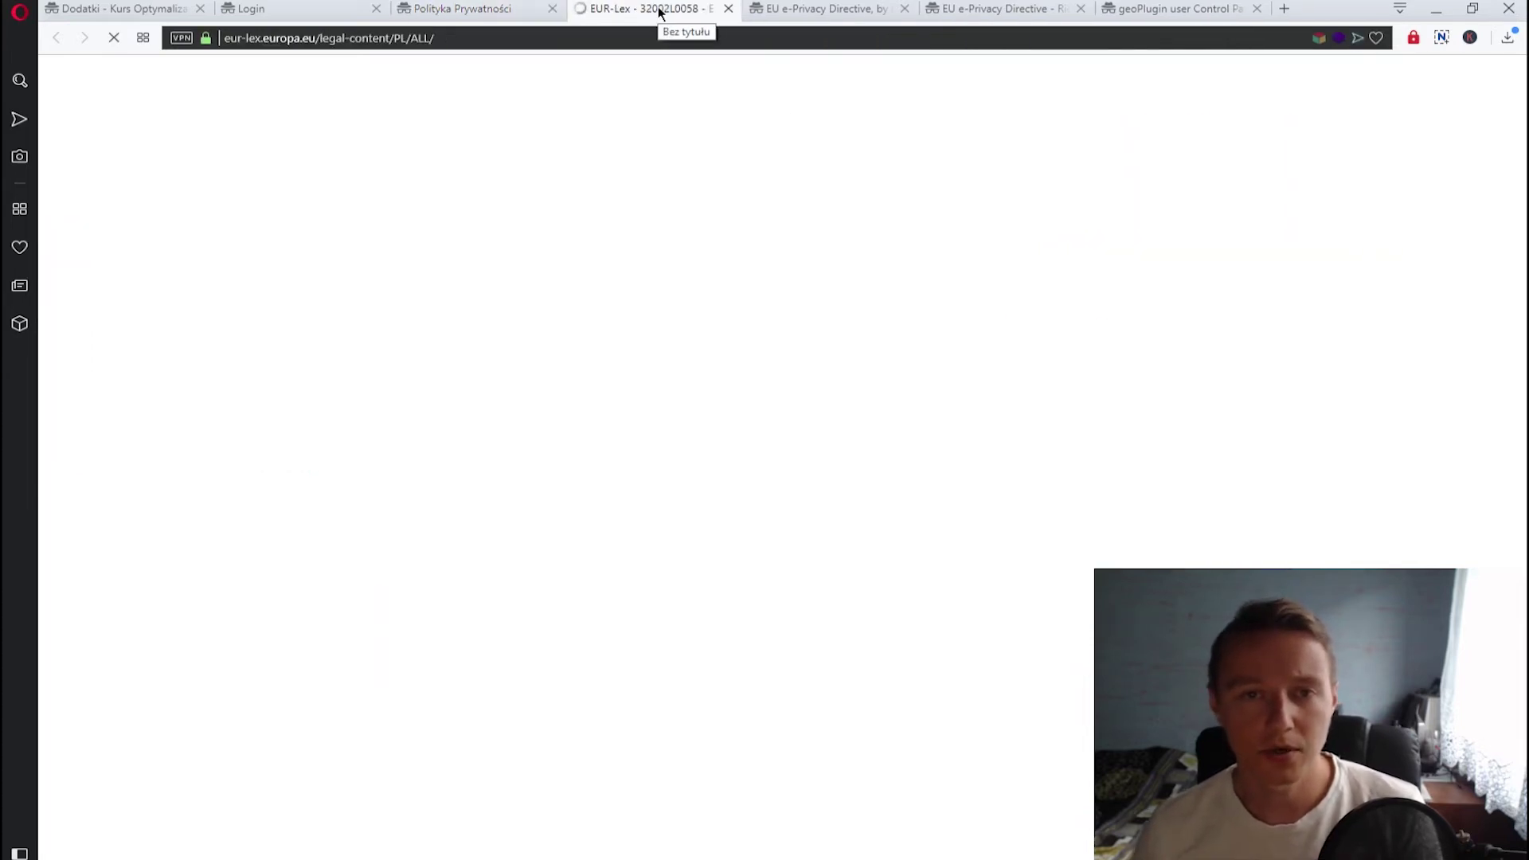
pyautogui.scroll(-5, 847, 454)
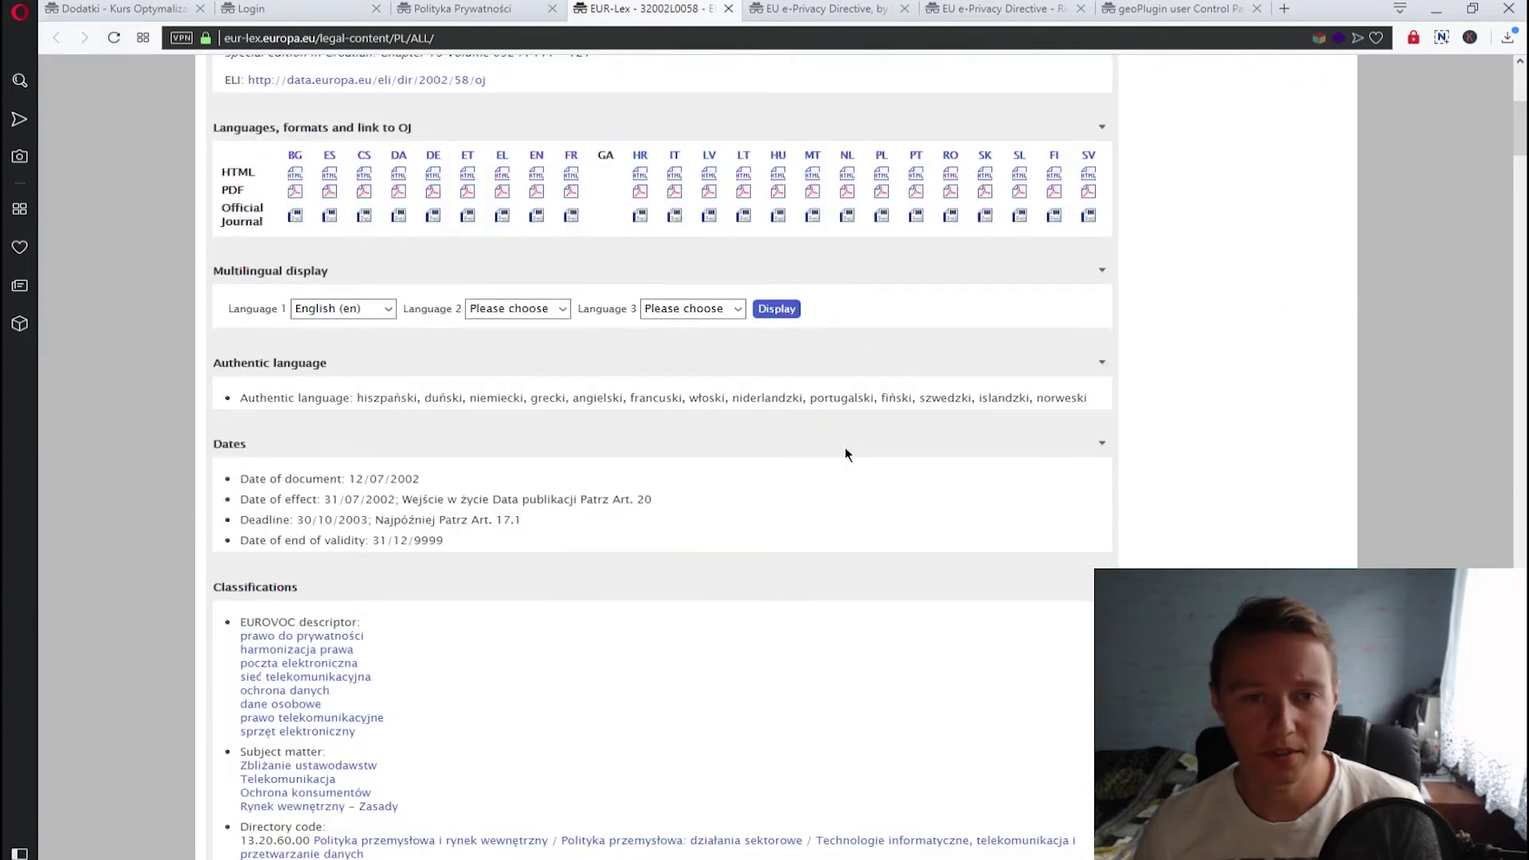
pyautogui.scroll(3, 847, 454)
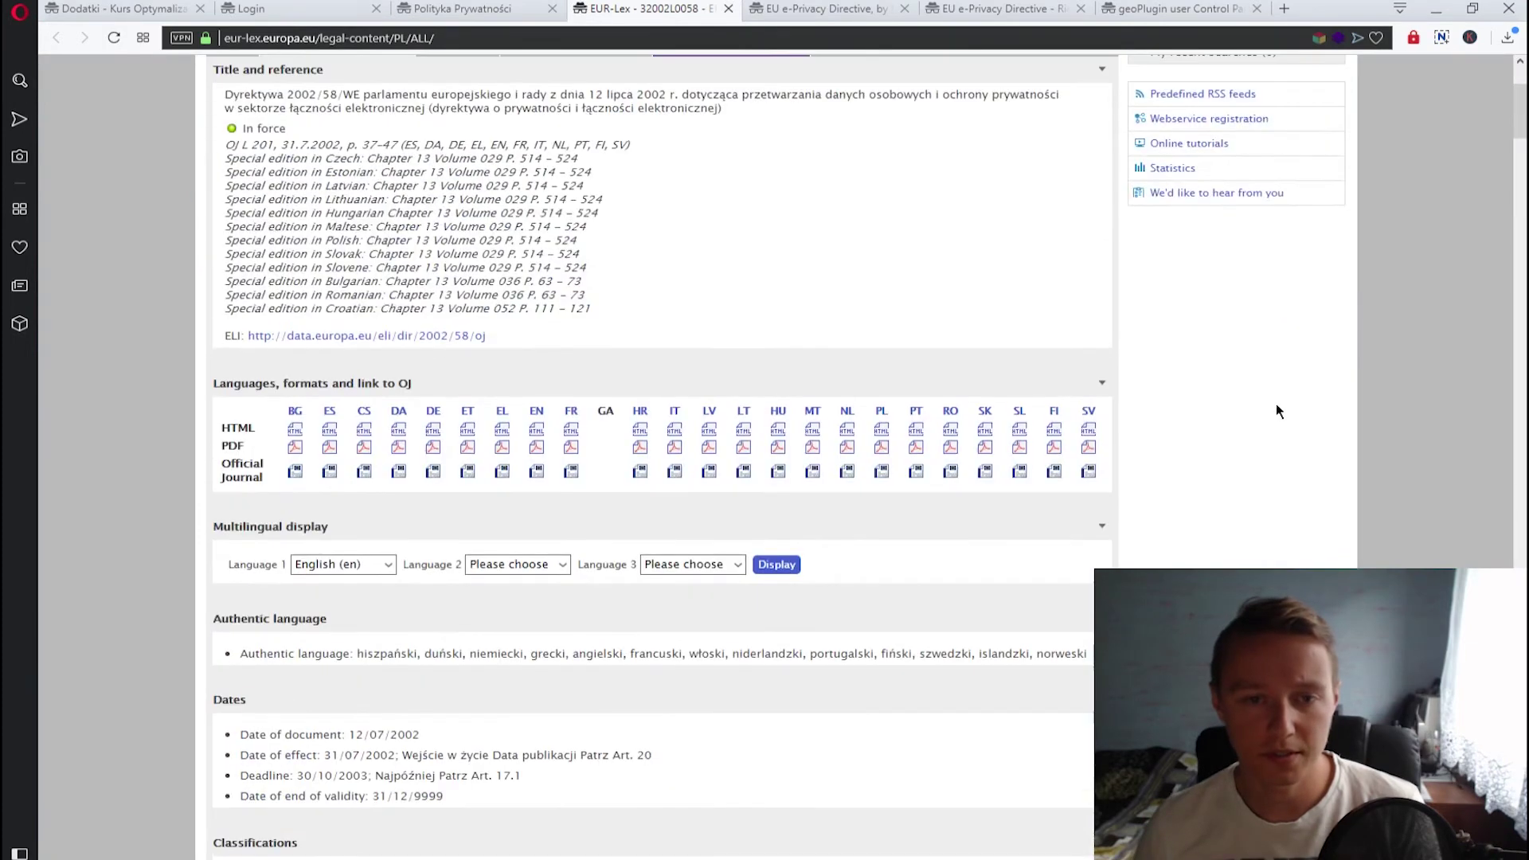
pyautogui.click(463, 8)
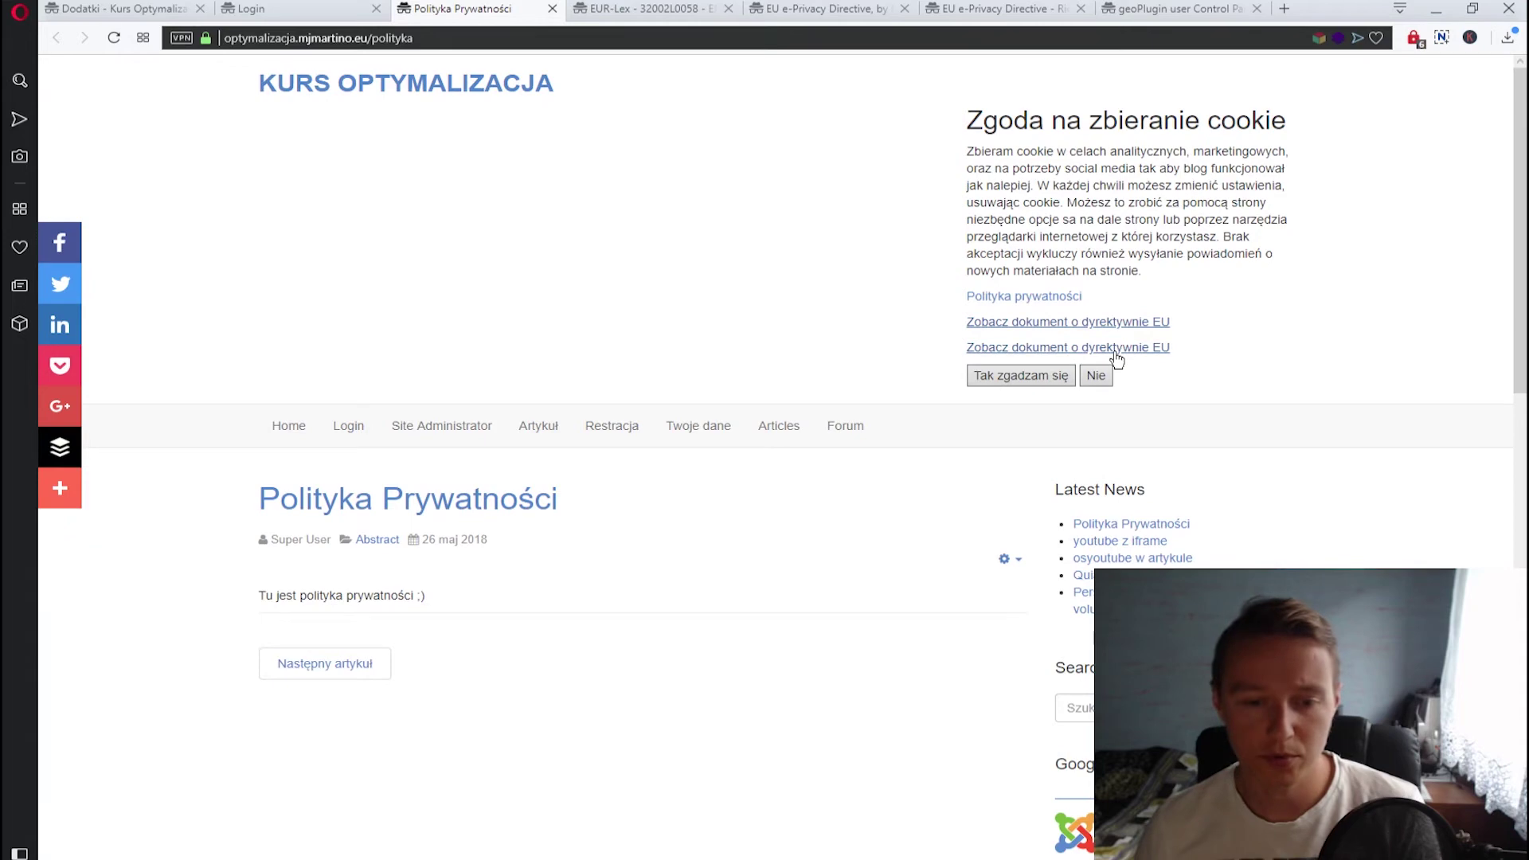
# Open the second Zobacz dokument o dyrektywnie EU link, skim the 2016/679 regulation, and close both EUR-Lex pages
pyautogui.click(1116, 351)
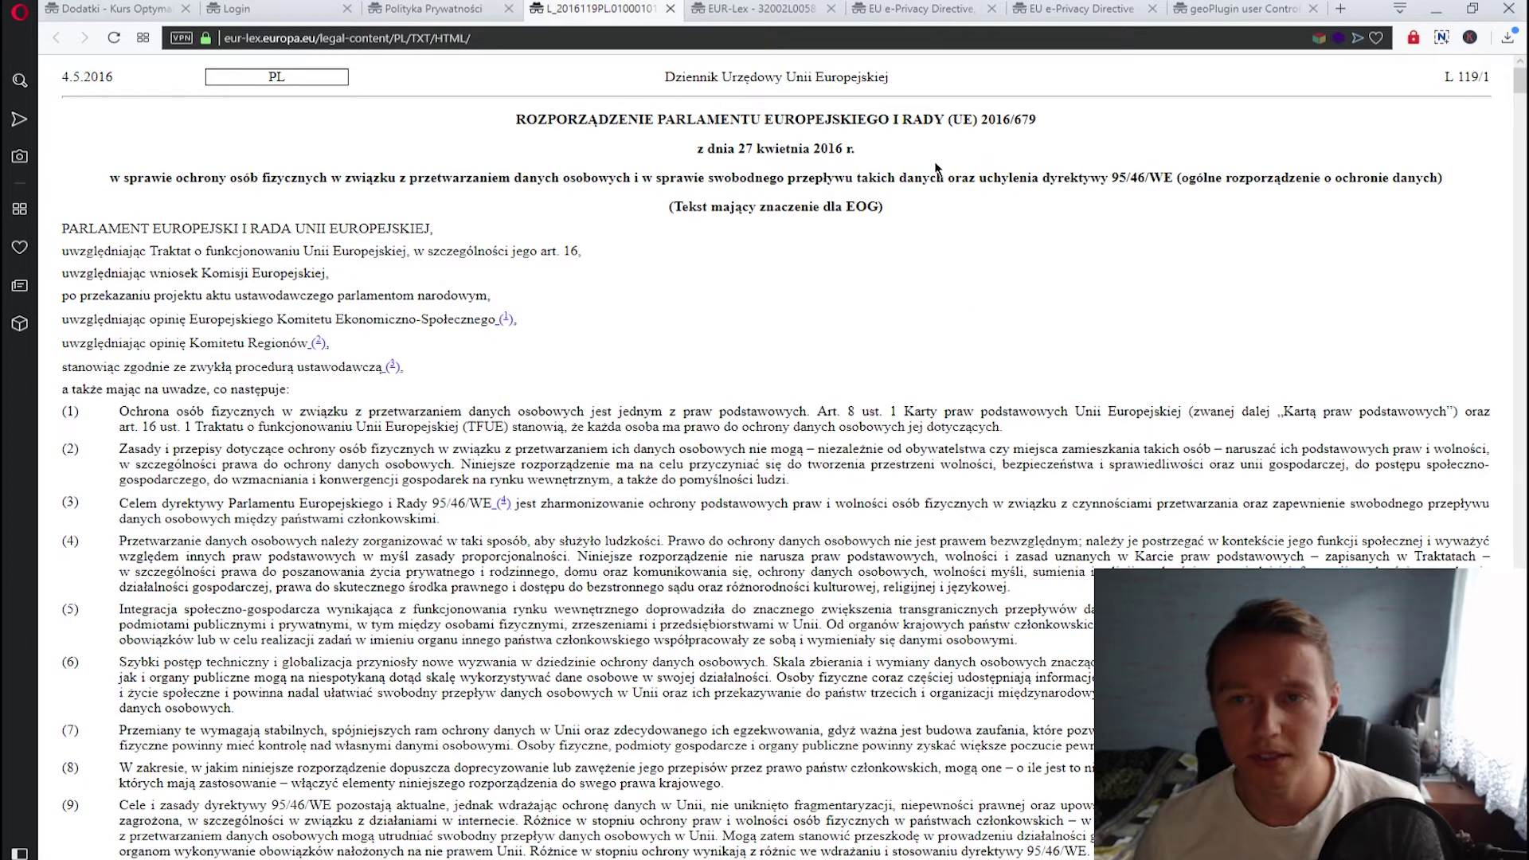
pyautogui.moveTo(1520, 76); pyautogui.dragTo(1520, 478)
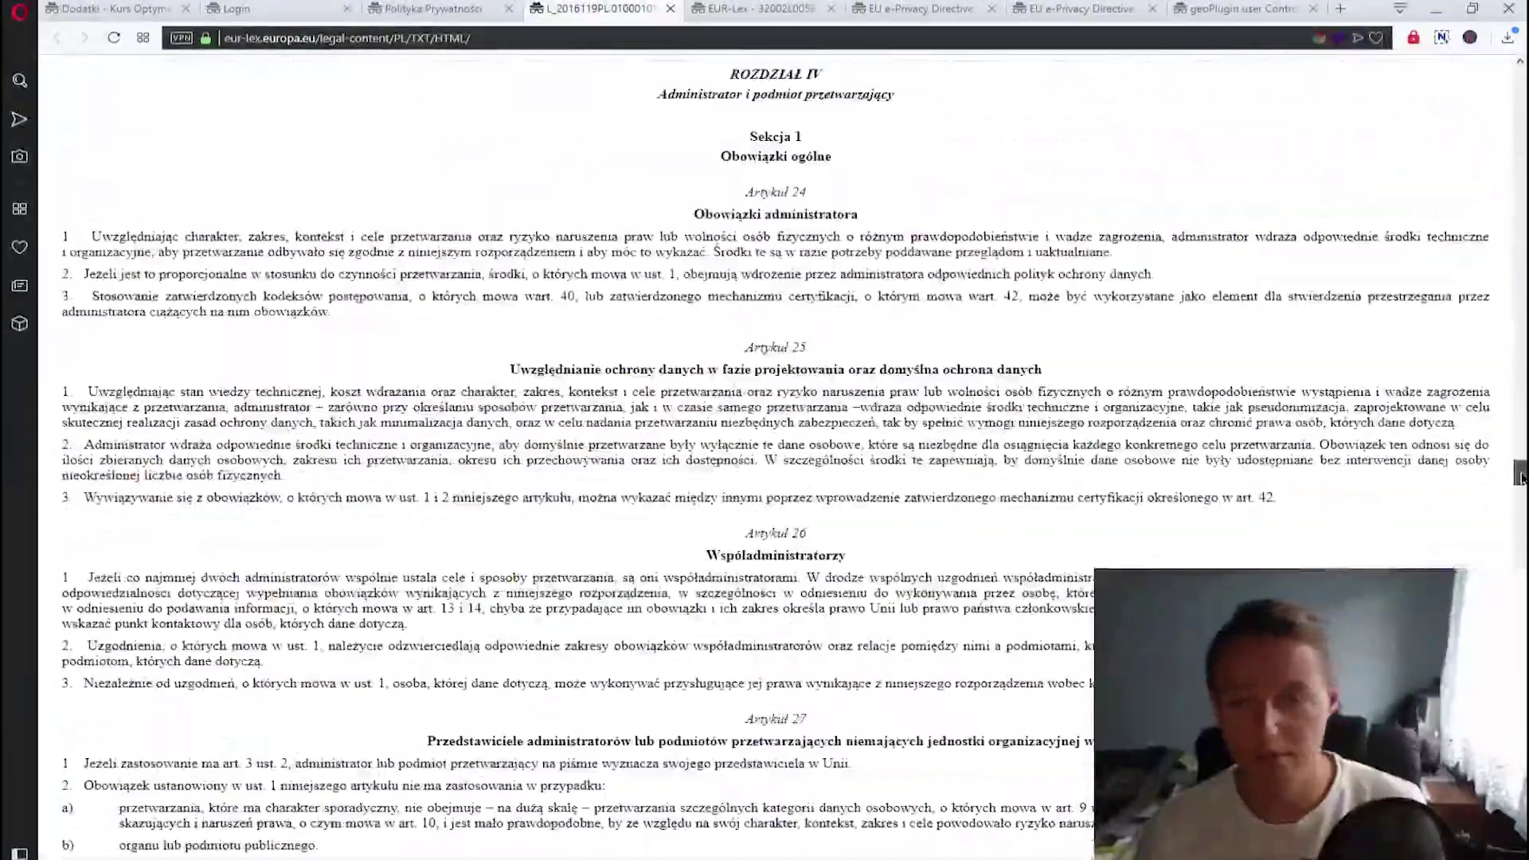
pyautogui.moveTo(1520, 478); pyautogui.dragTo(1520, 83)
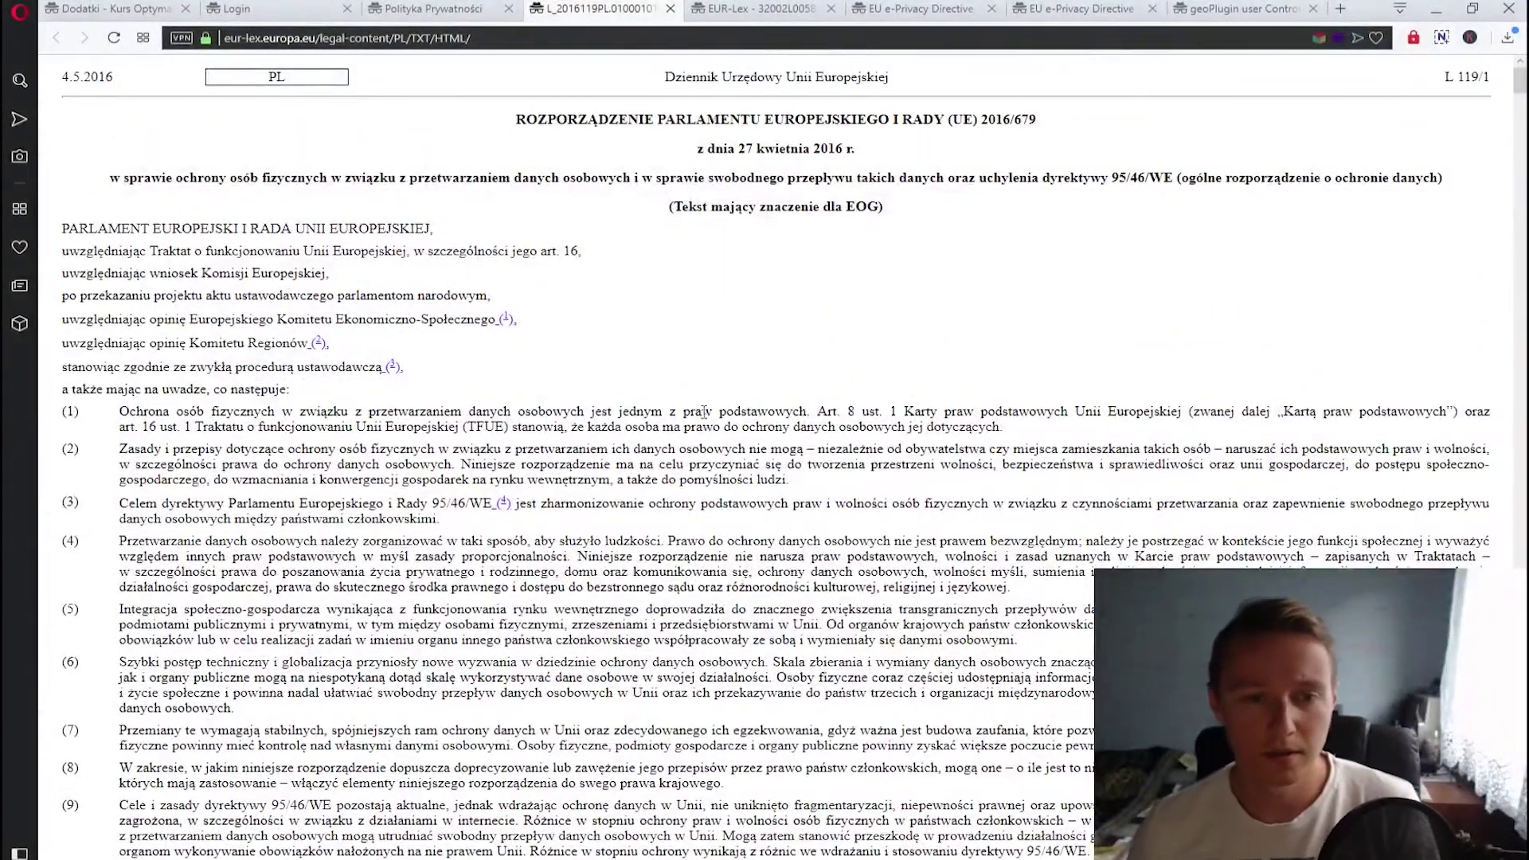
pyautogui.click(671, 8)
pyautogui.click(670, 8)
# Open the System - EU e-Privacy Directive plugin, review the Show EU Legal Link setting among its basic options, and close it
pyautogui.click(111, 9)
pyautogui.click(199, 290)
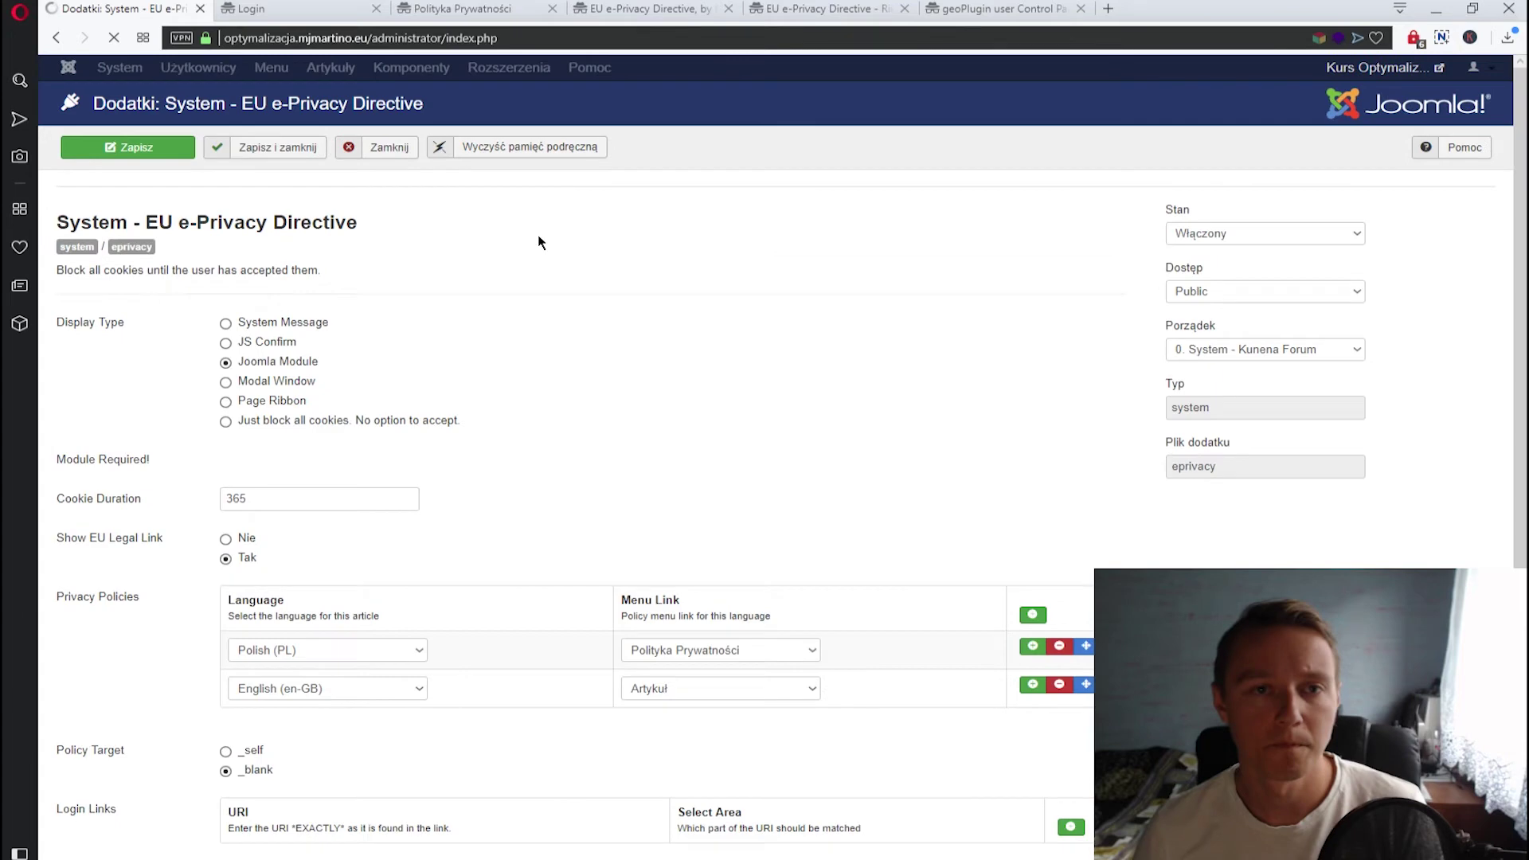
pyautogui.click(104, 204)
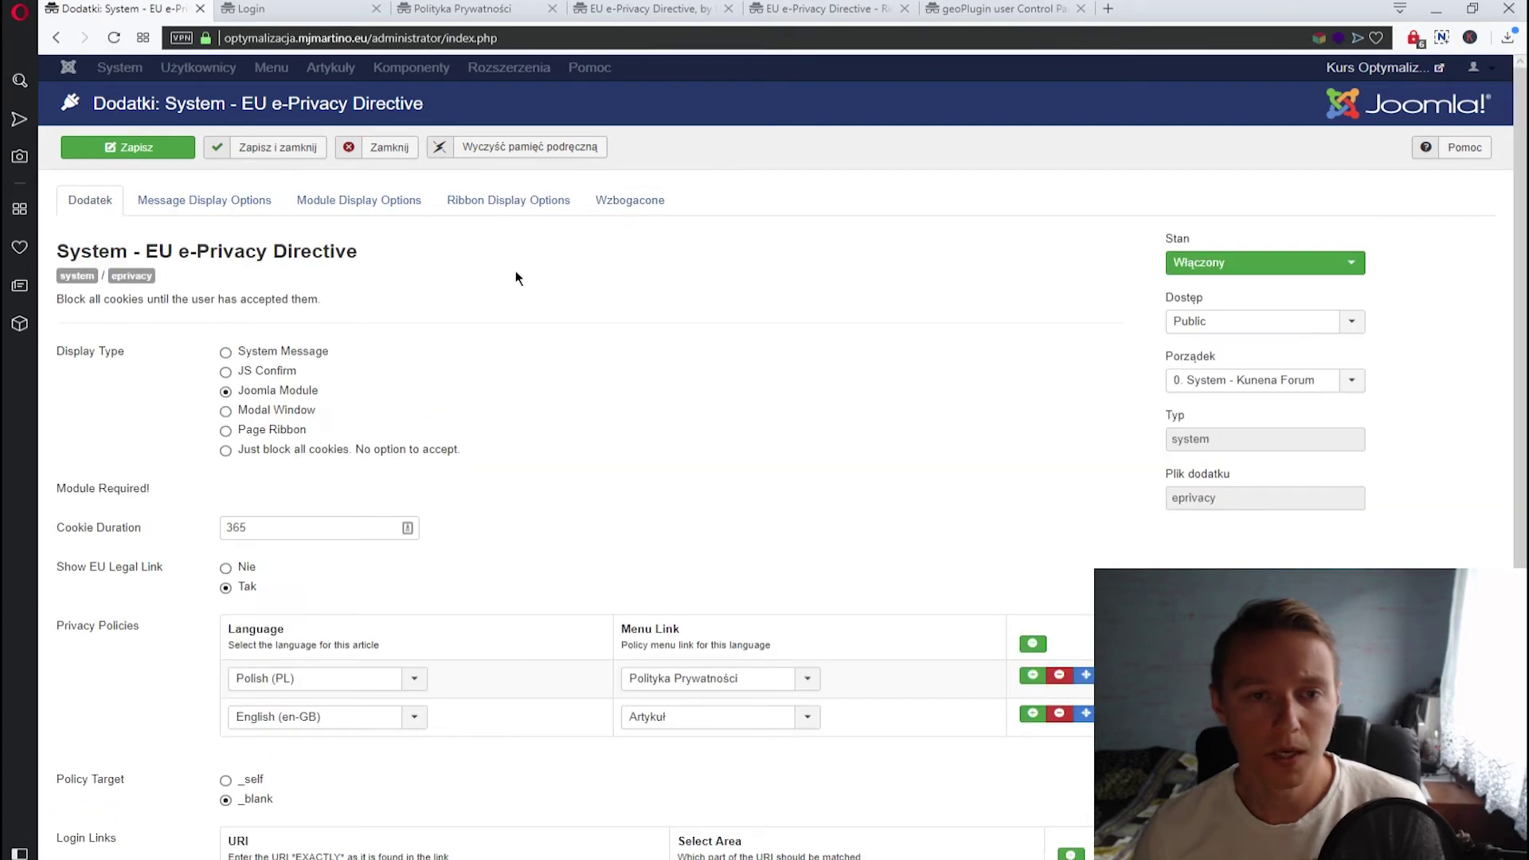
pyautogui.scroll(-1, 666, 309)
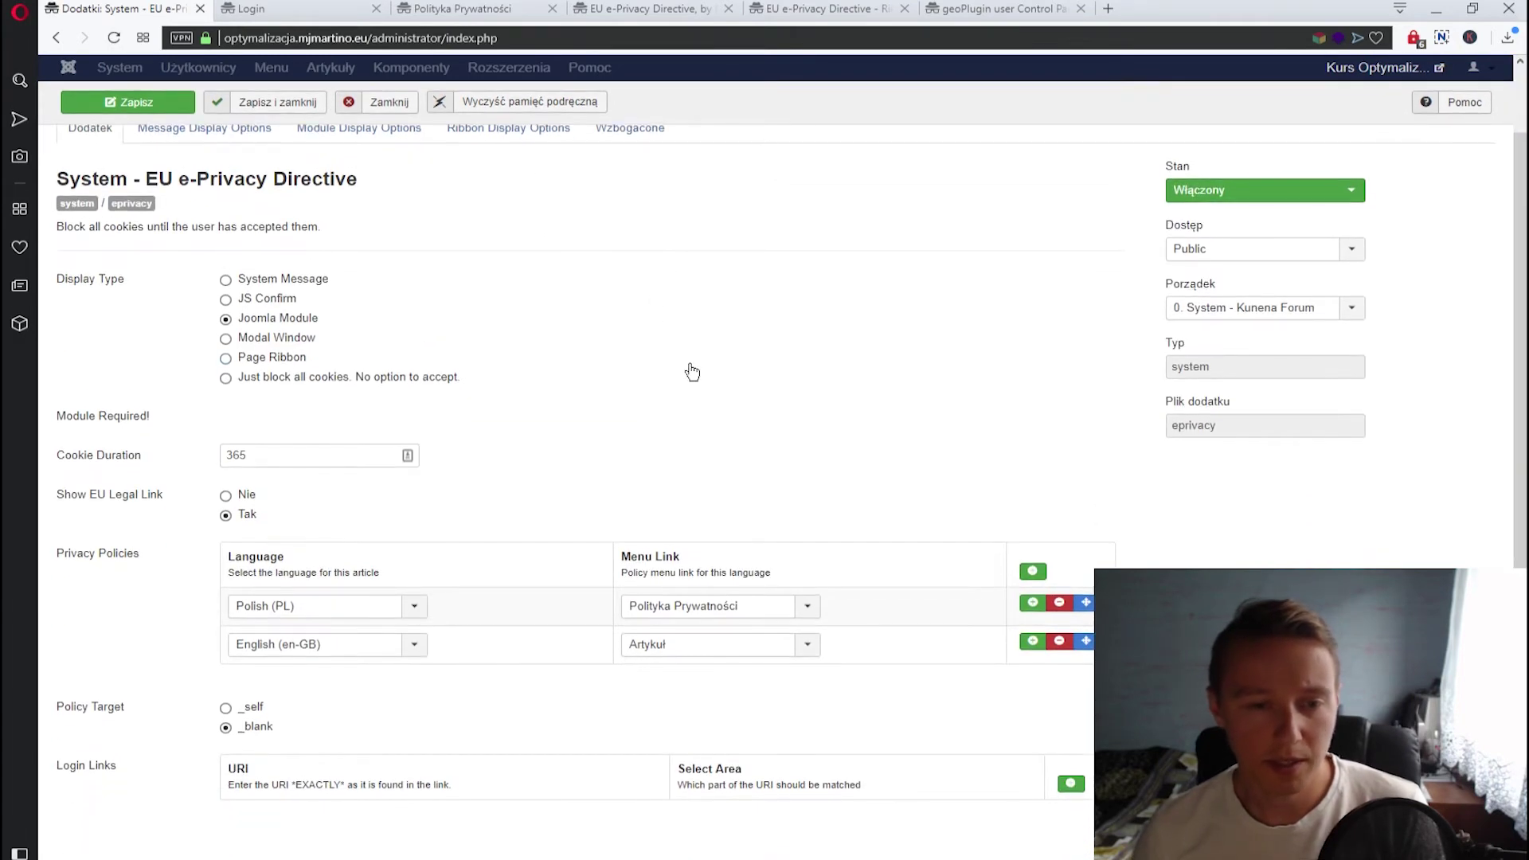
pyautogui.moveTo(141, 504)
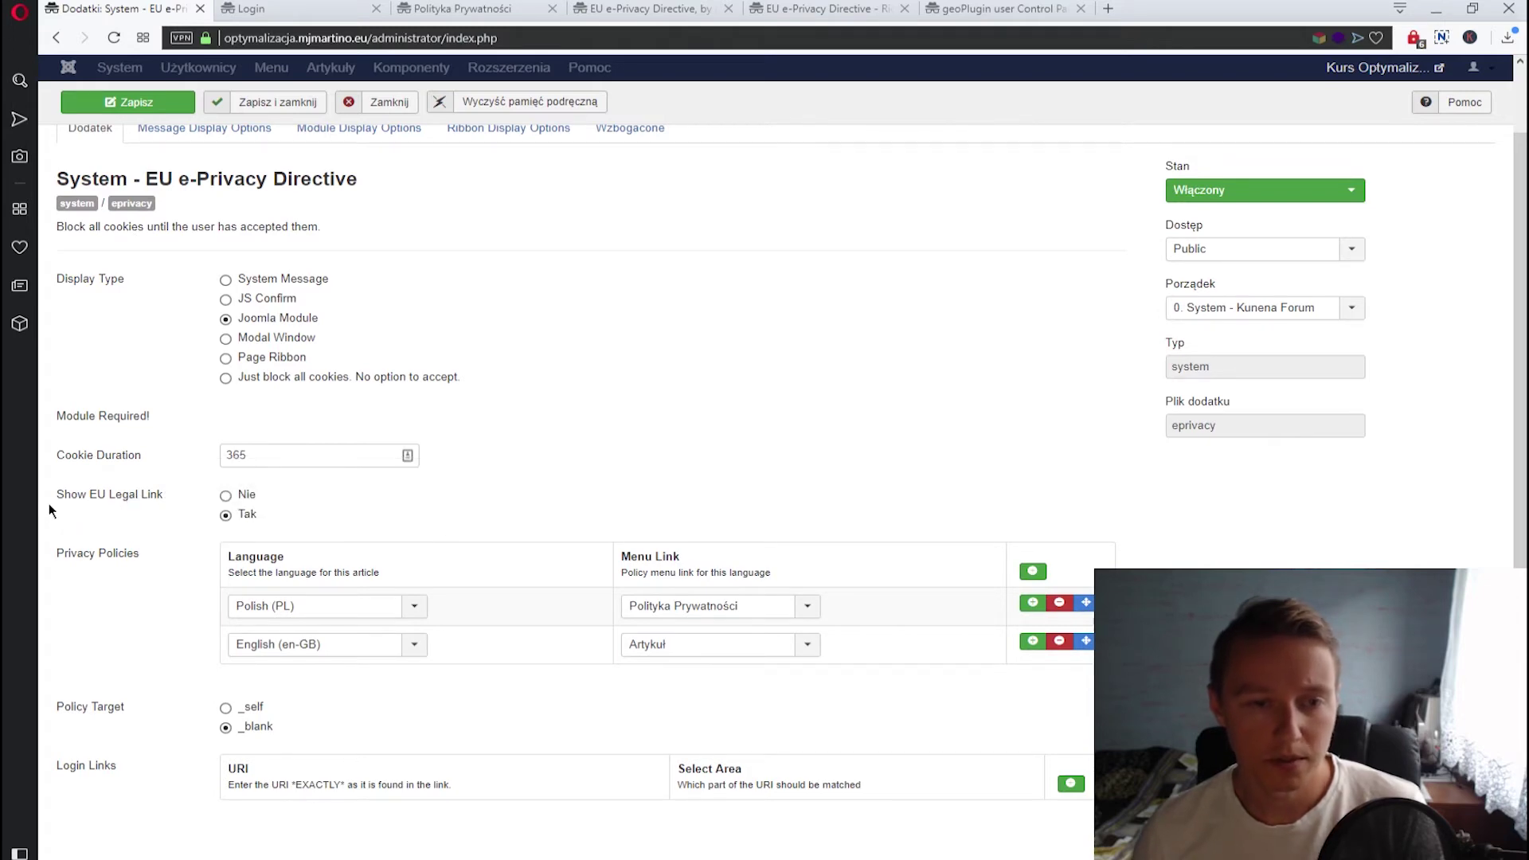
pyautogui.scroll(1, 502, 365)
pyautogui.click(390, 147)
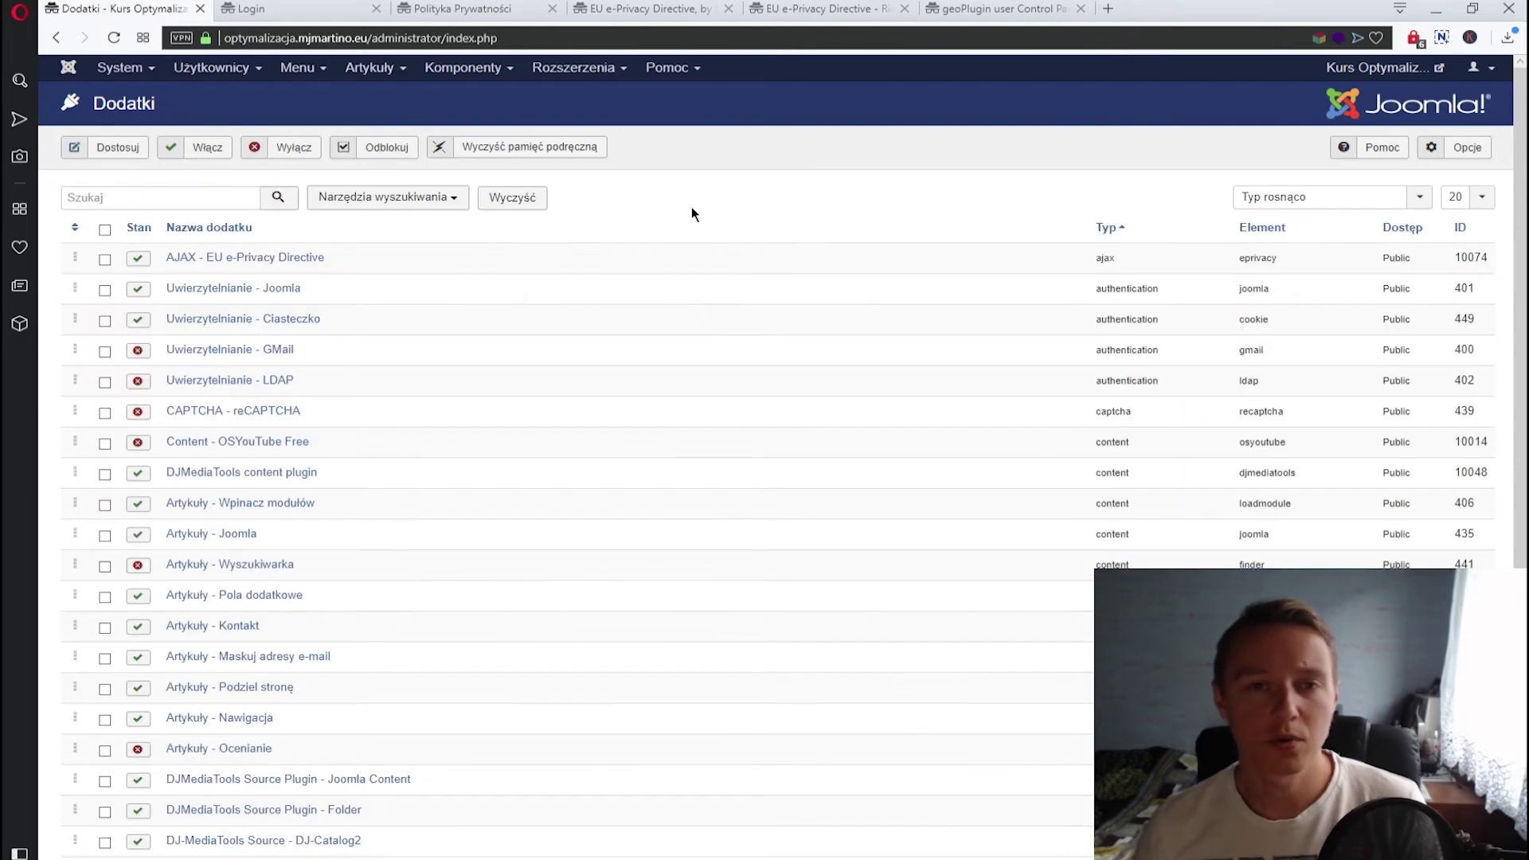
# Look at the site's login page again and open the JA GDPR component in the Joomla administration
pyautogui.click(314, 12)
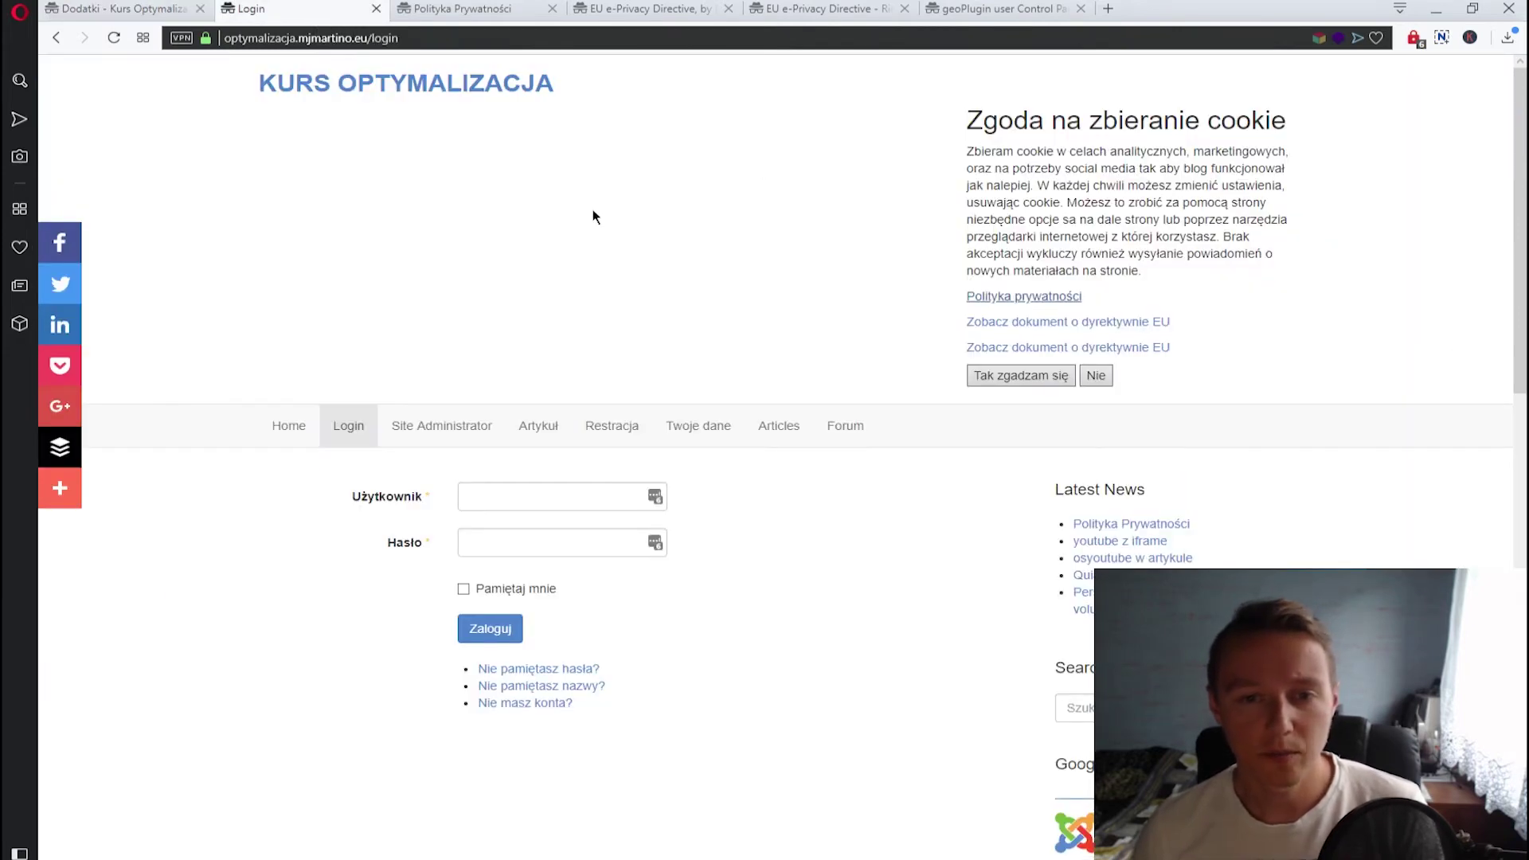
pyautogui.click(140, 9)
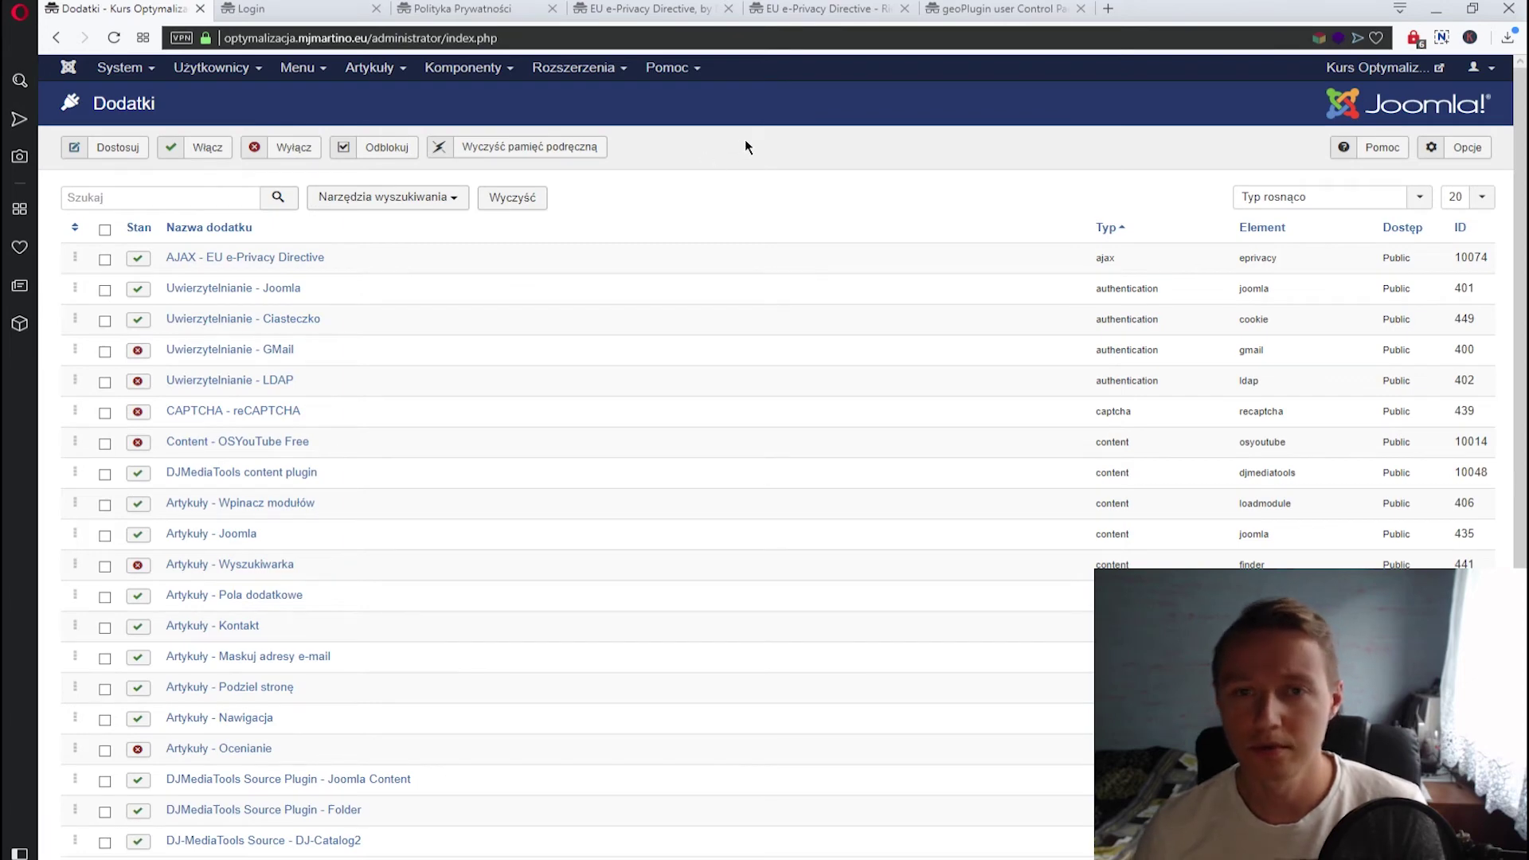
pyautogui.click(463, 68)
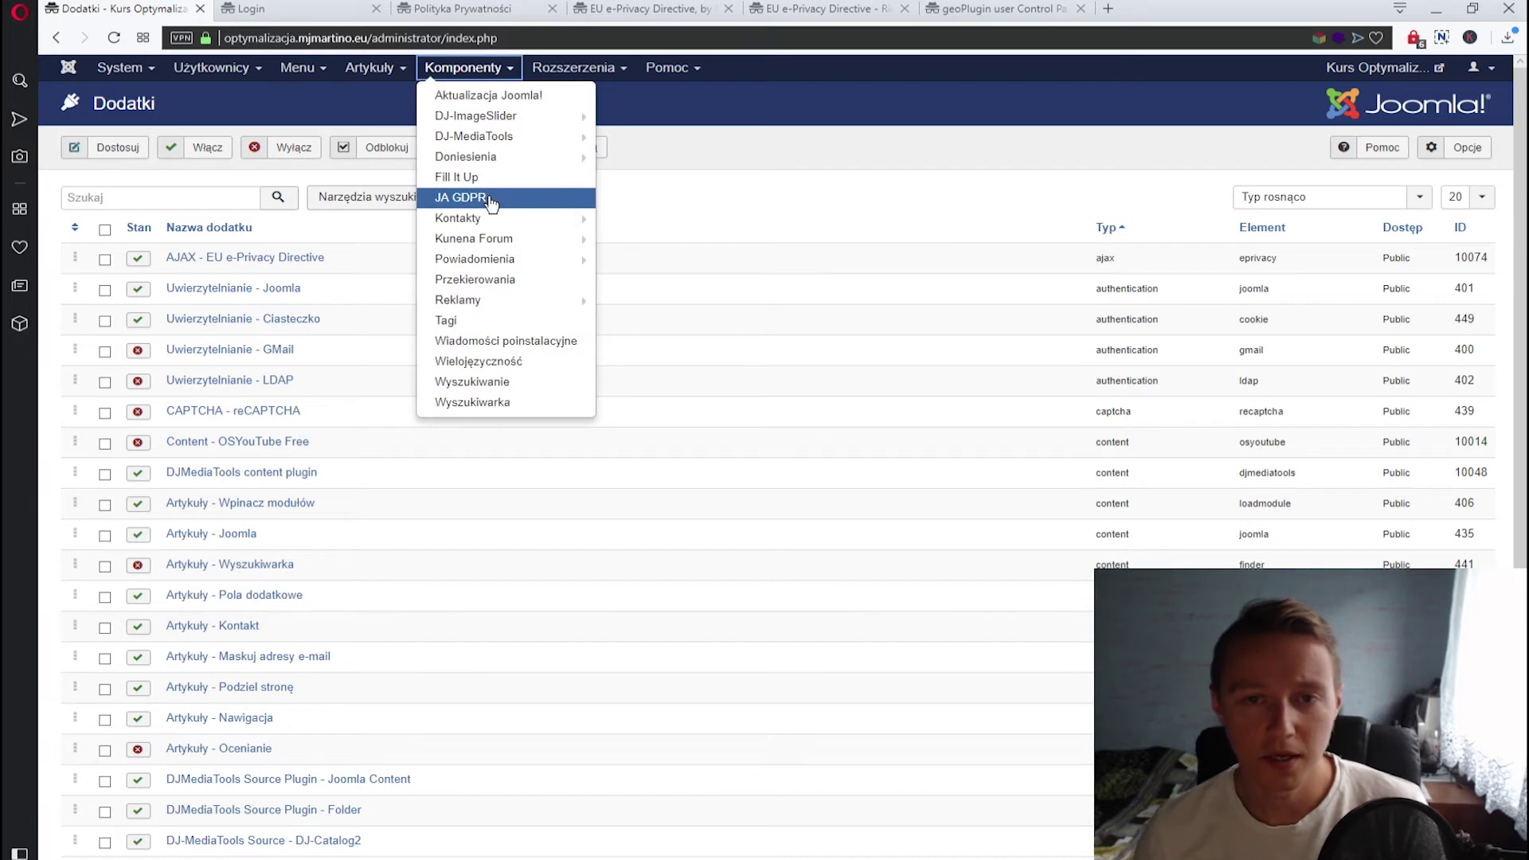
pyautogui.click(491, 204)
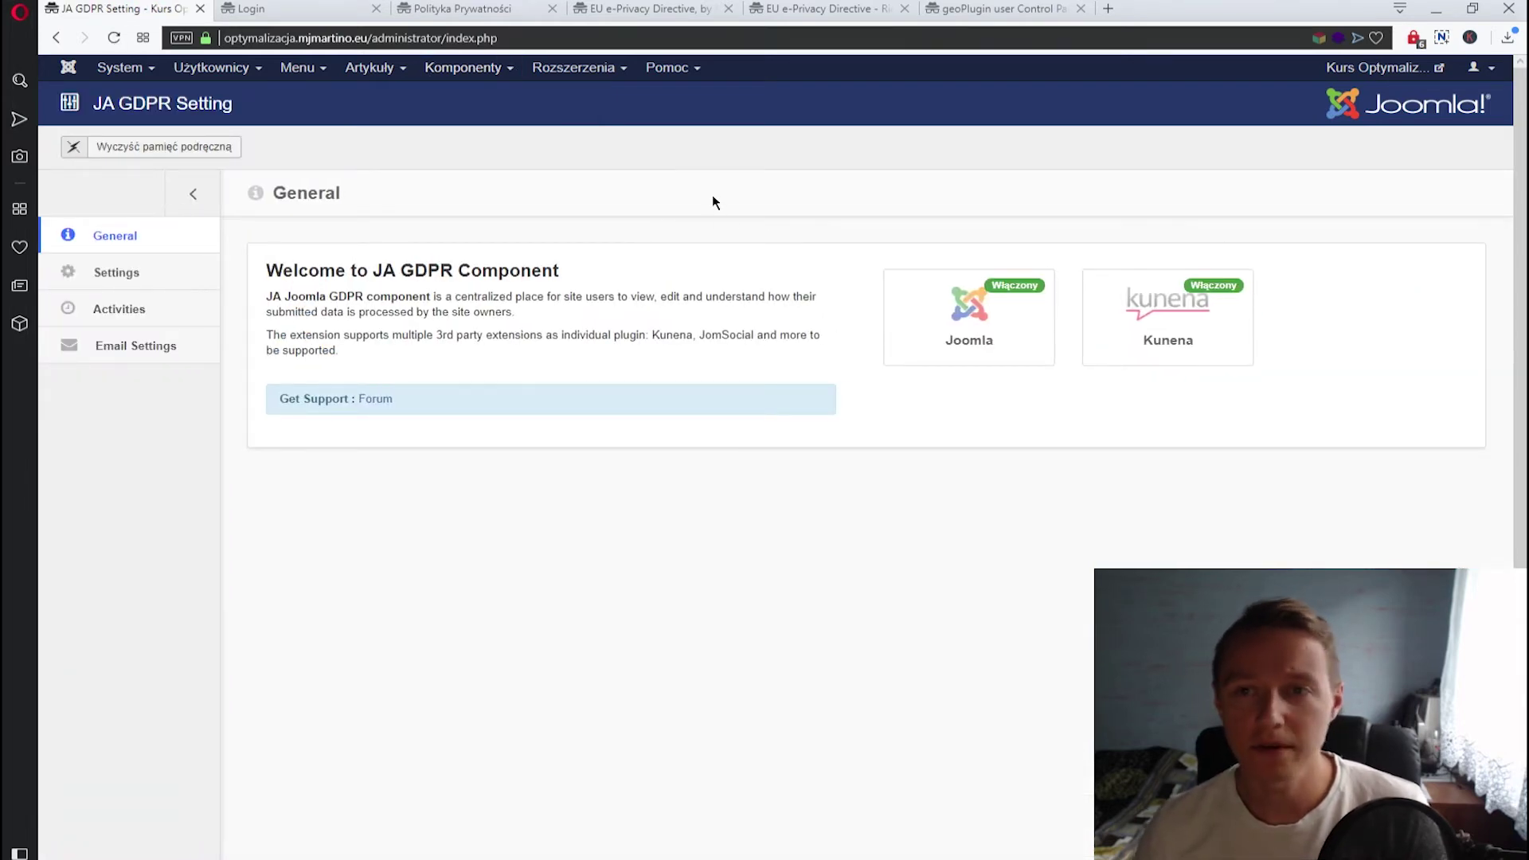
# Search Google for "ja joomla gdpr" in a new tab and view JoomlArt's JA Joomla GDPR Extension page
pyautogui.click(1107, 10)
pyautogui.write('ja joomla')
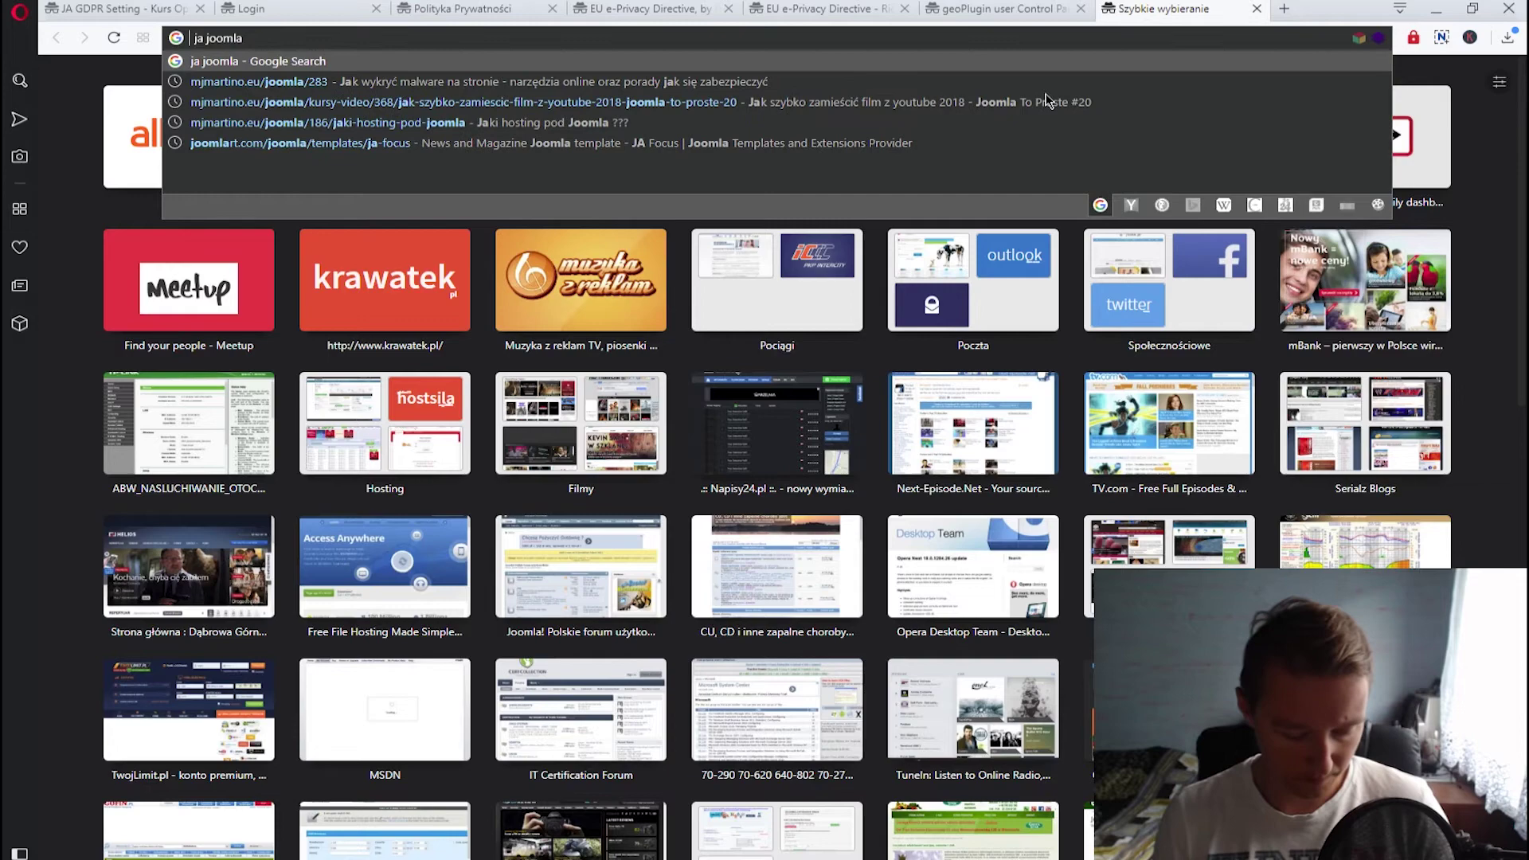
pyautogui.write(' gdpr')
pyautogui.press('Return')
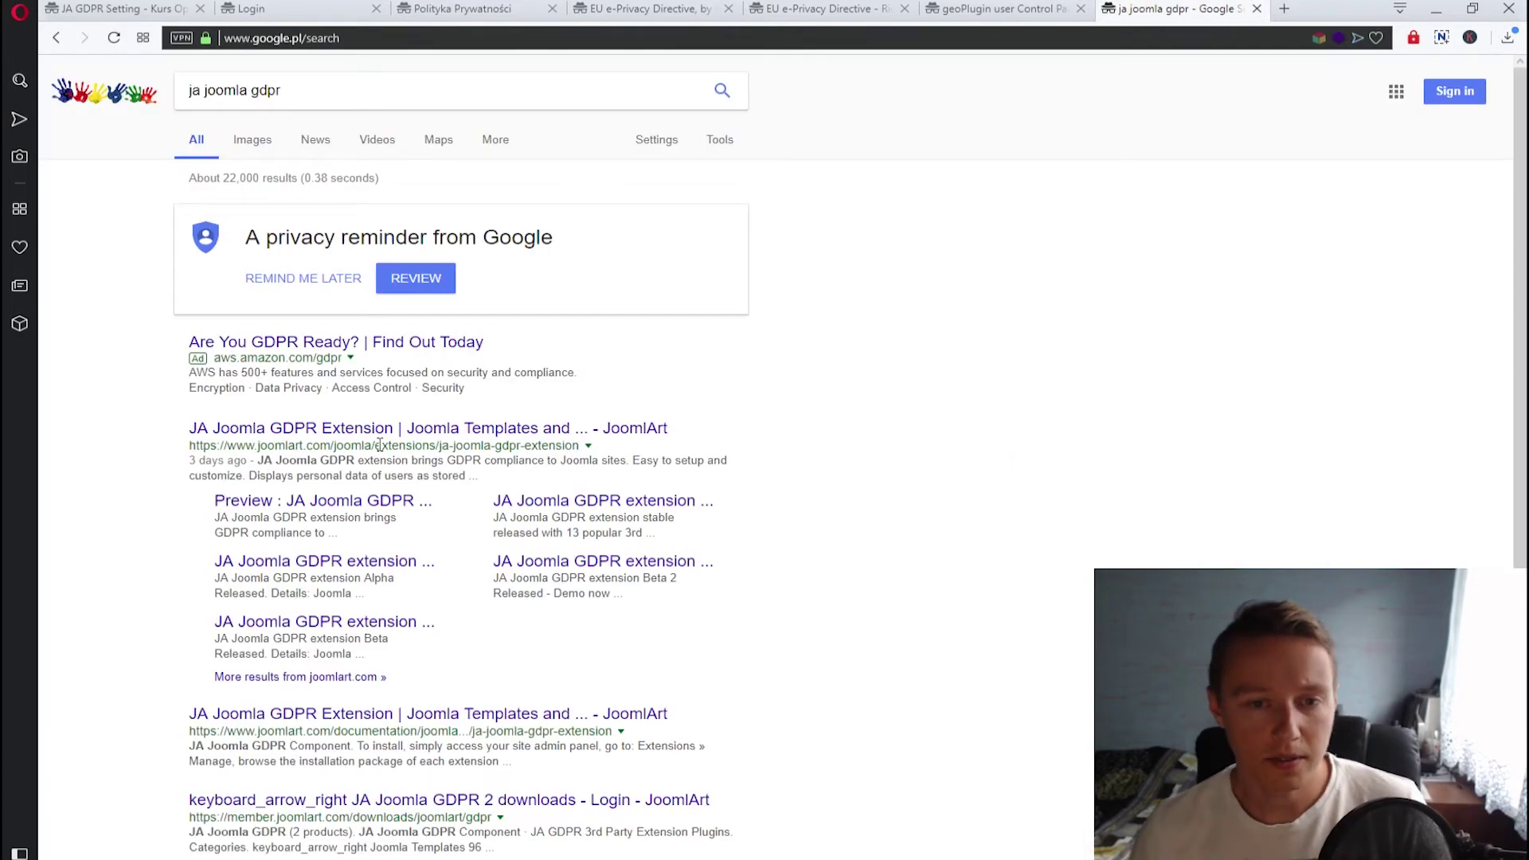
pyautogui.click(570, 430)
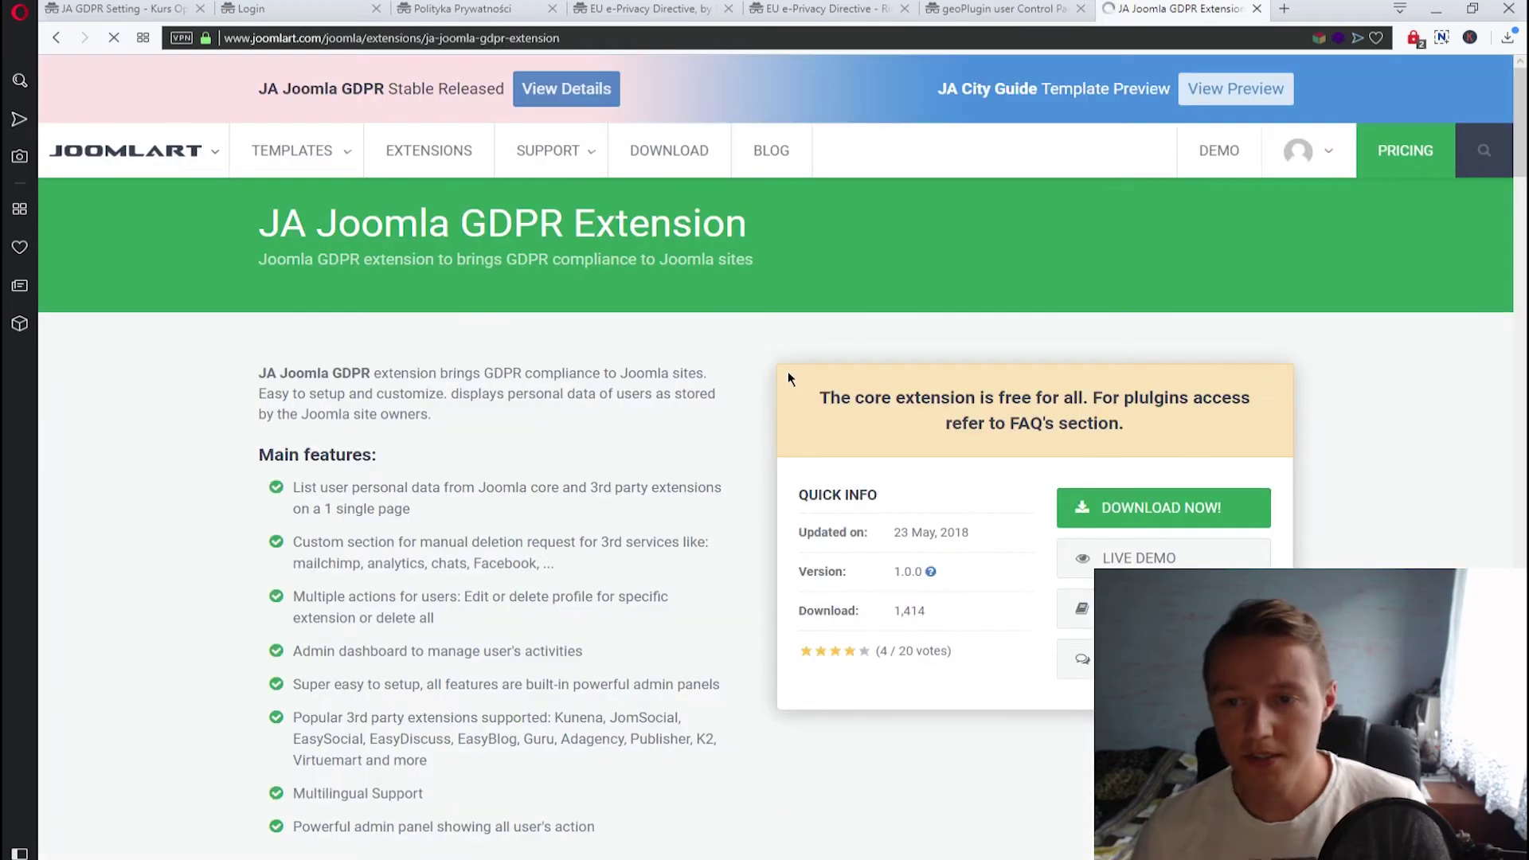
pyautogui.scroll(-2, 774, 374)
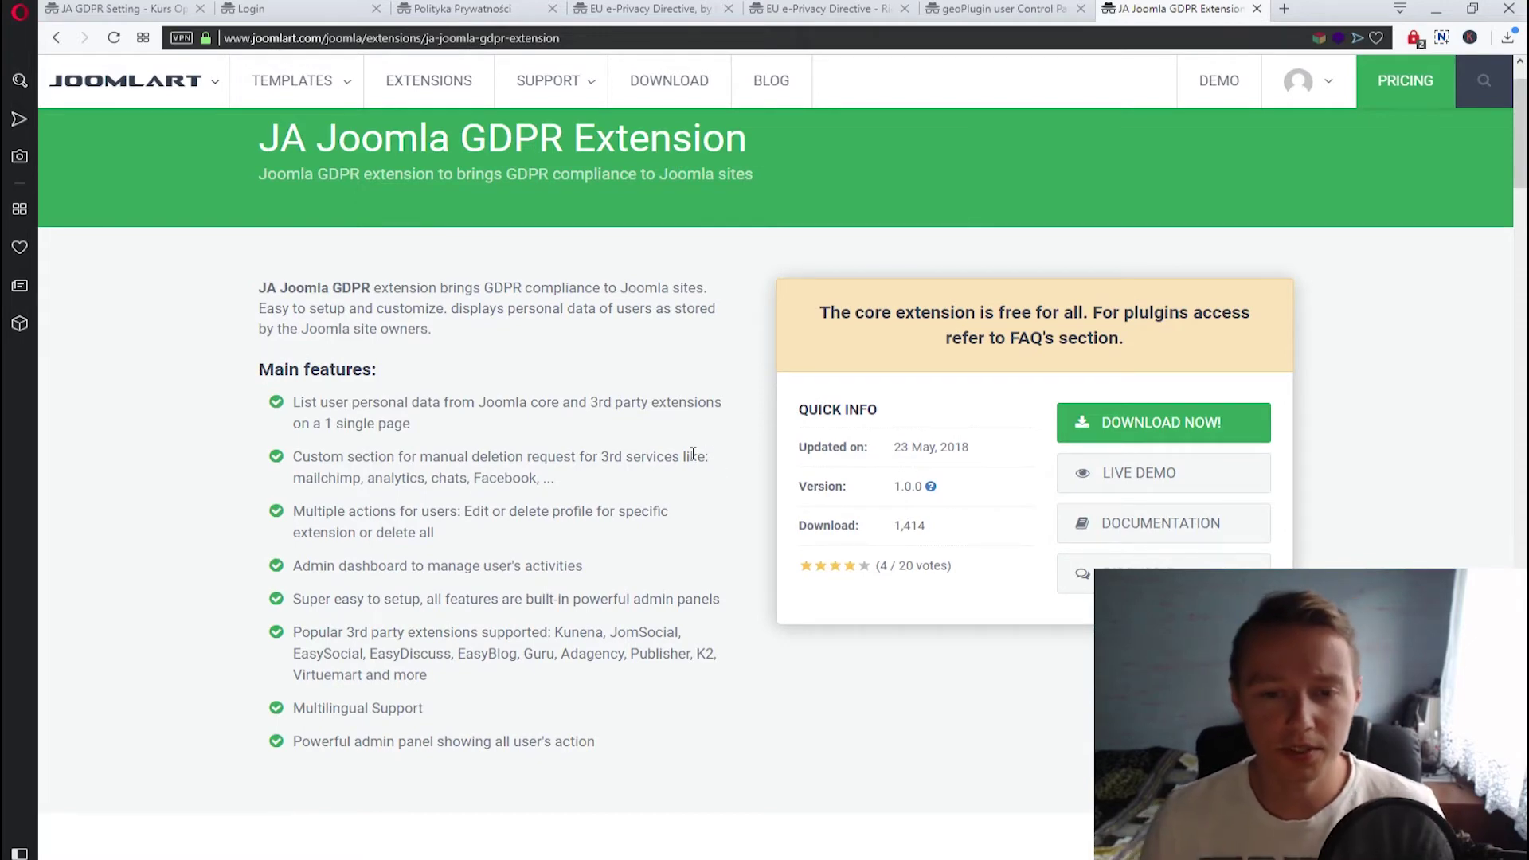
# Skim the main features and descriptions on JoomlArt's JA Joomla GDPR Extension page
pyautogui.scroll(-1, 702, 510)
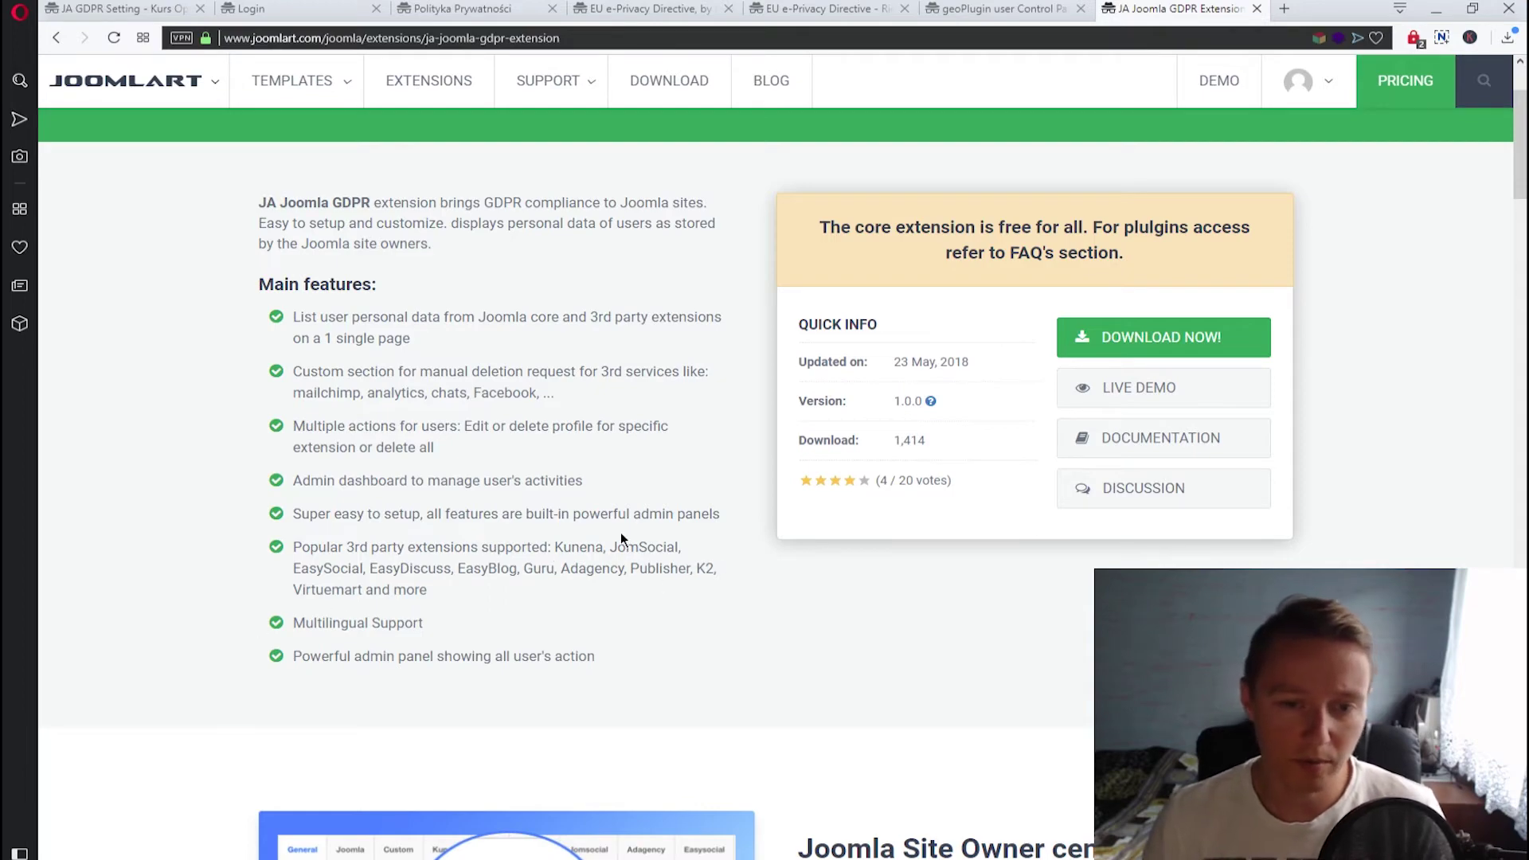
pyautogui.scroll(-15, 773, 519)
pyautogui.scroll(8, 773, 518)
pyautogui.scroll(-9, 773, 518)
pyautogui.scroll(15, 773, 519)
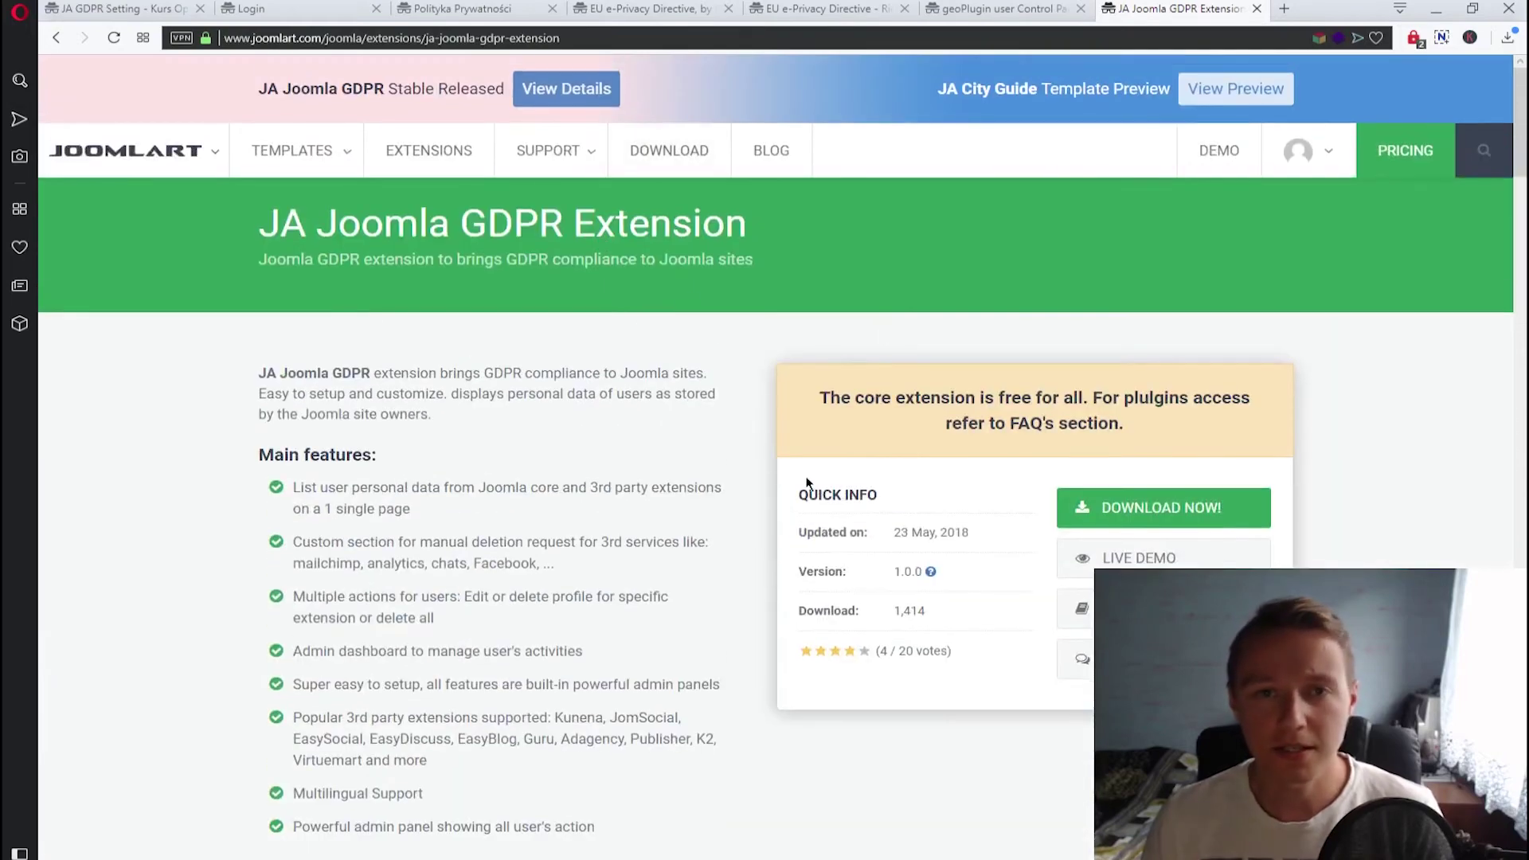
# Return to the site's front end, reload it, and review the profile and deletion options on the Twoje dane page
pyautogui.click(319, 9)
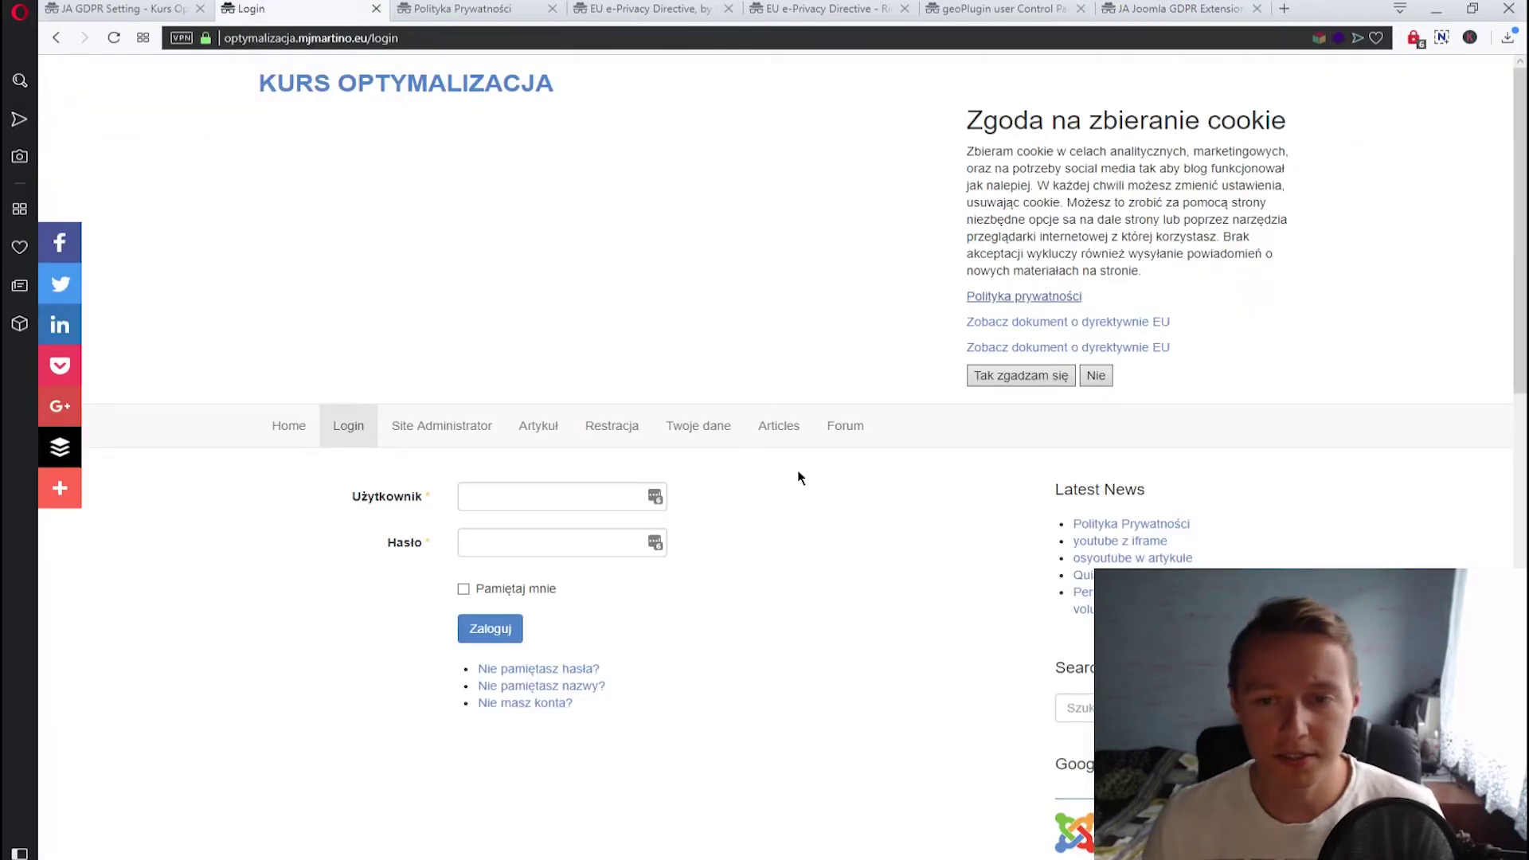
pyautogui.press('F5')
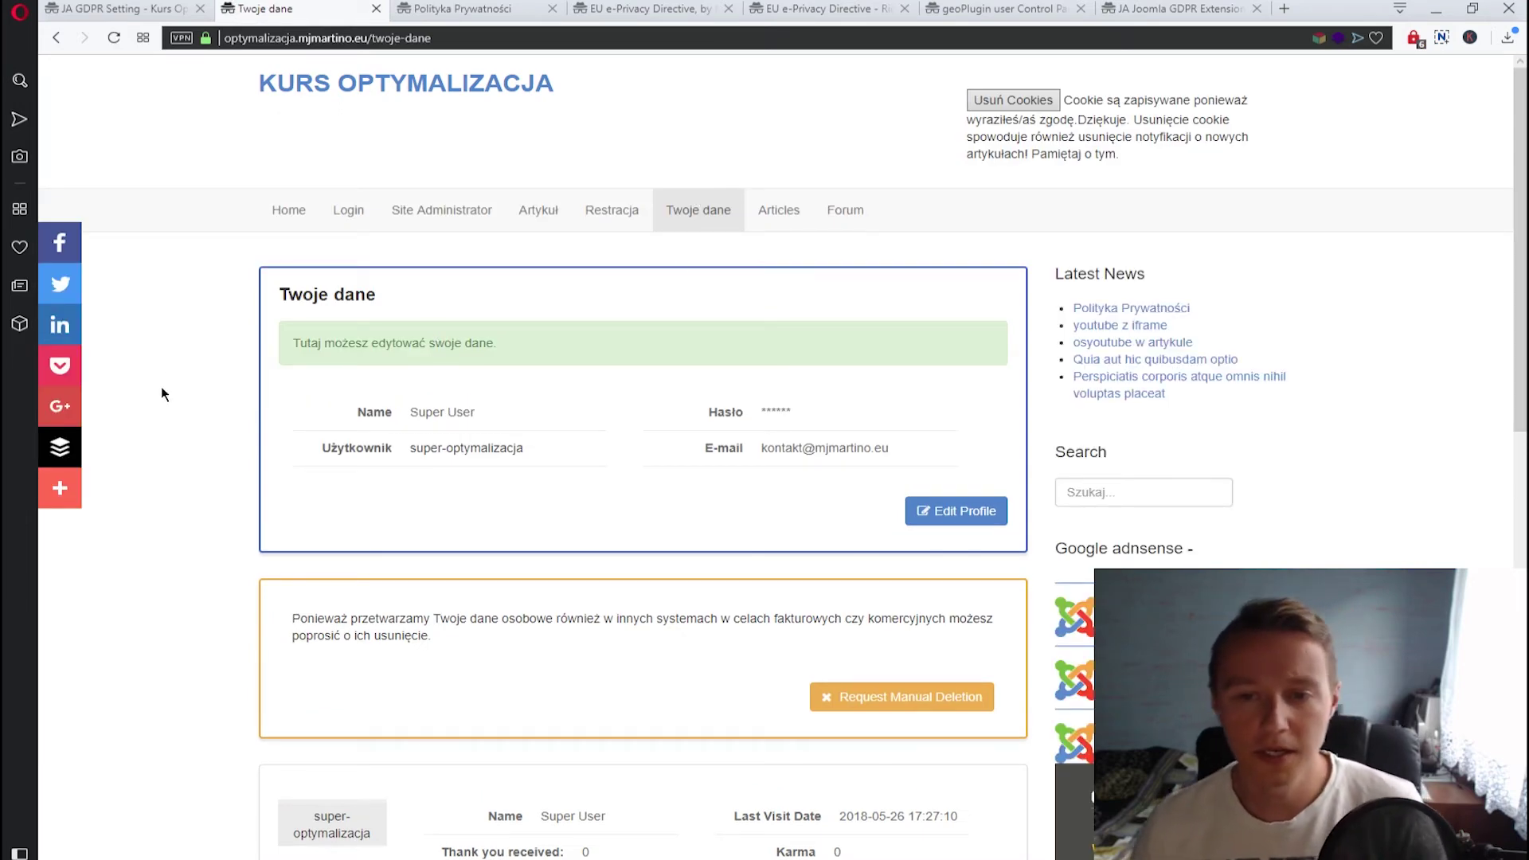
pyautogui.scroll(-3, 559, 414)
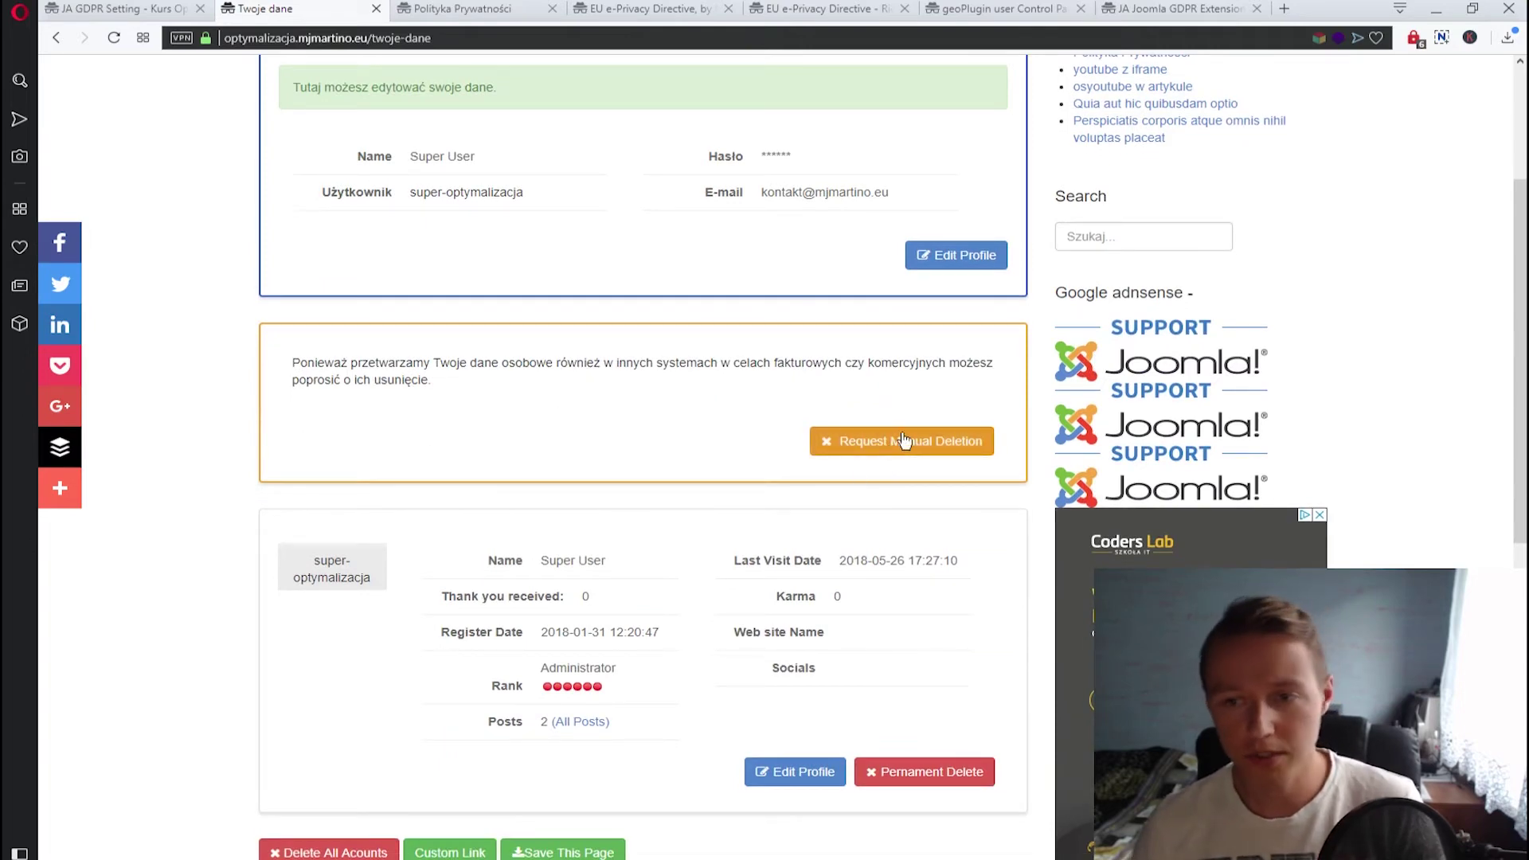
pyautogui.scroll(-3, 627, 400)
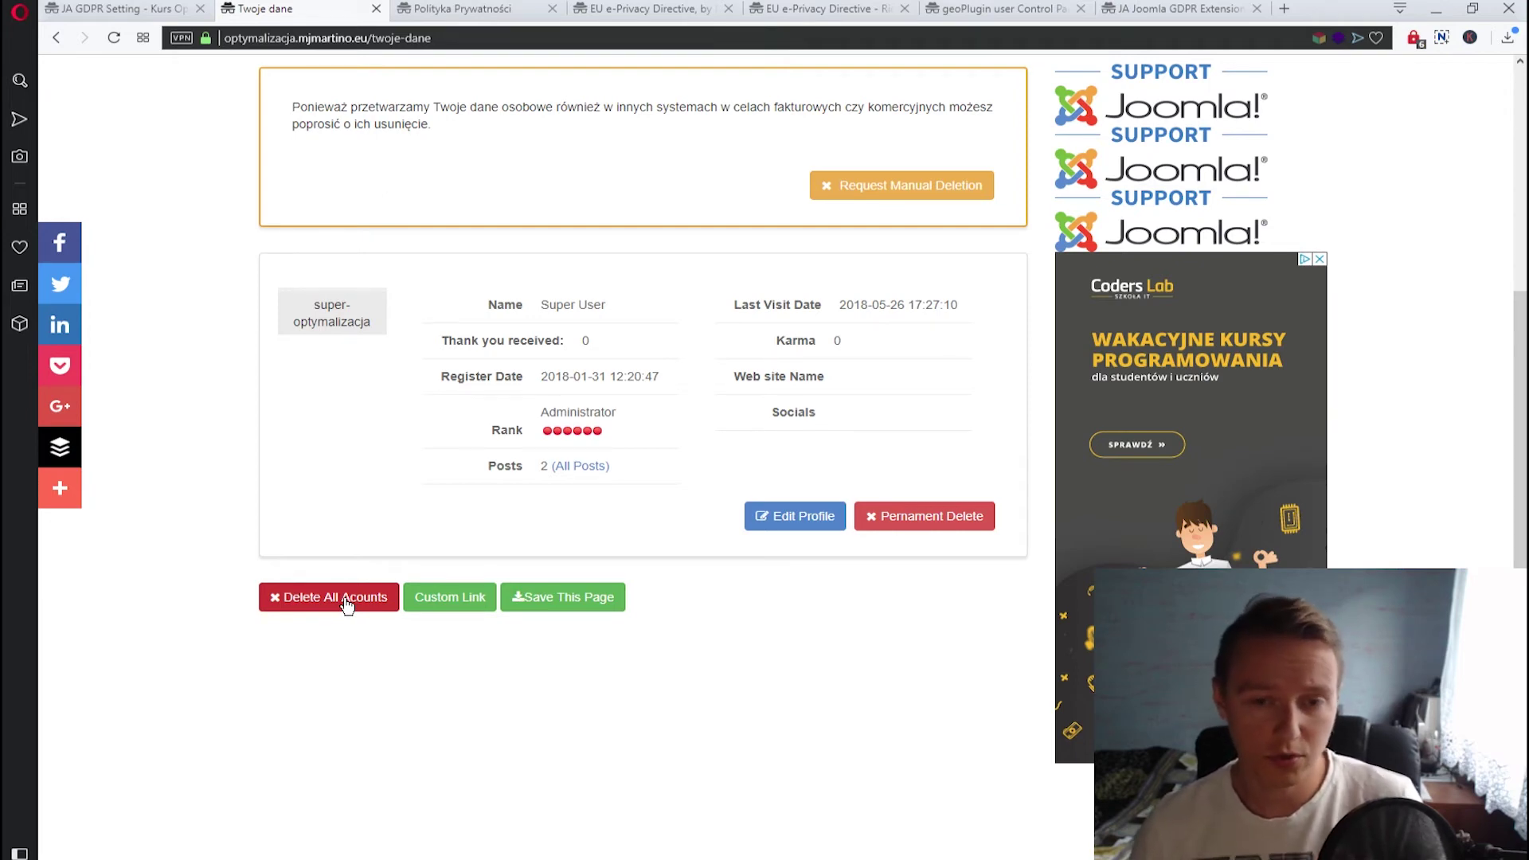
# Test the Custom Link and Save This Page options on the Twoje dane page, closing the print preview without printing
pyautogui.click(427, 589)
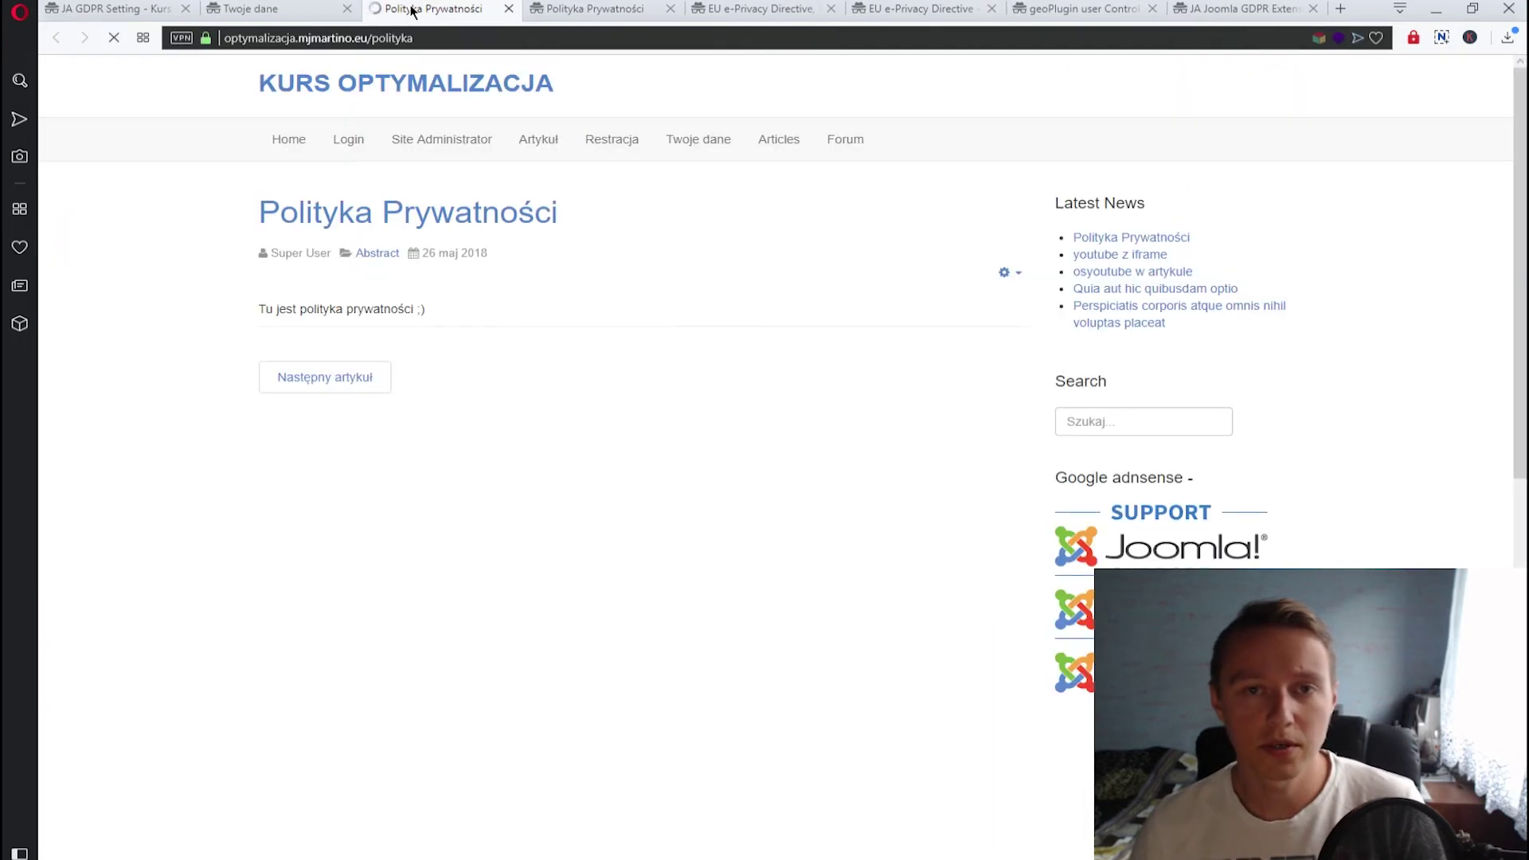
pyautogui.click(313, 6)
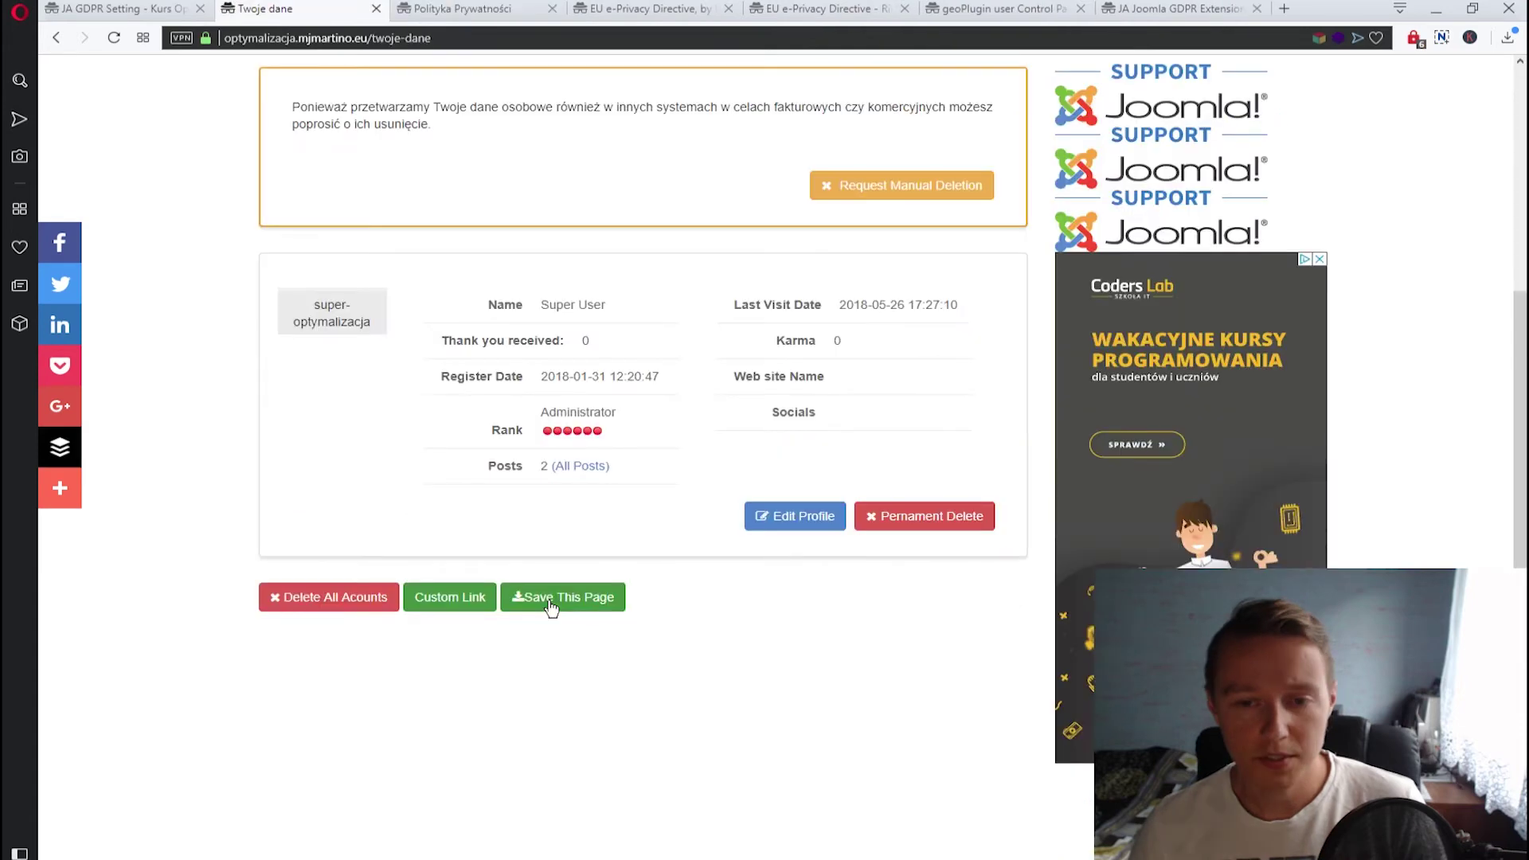
pyautogui.click(550, 607)
pyautogui.scroll(-5, 468, 242)
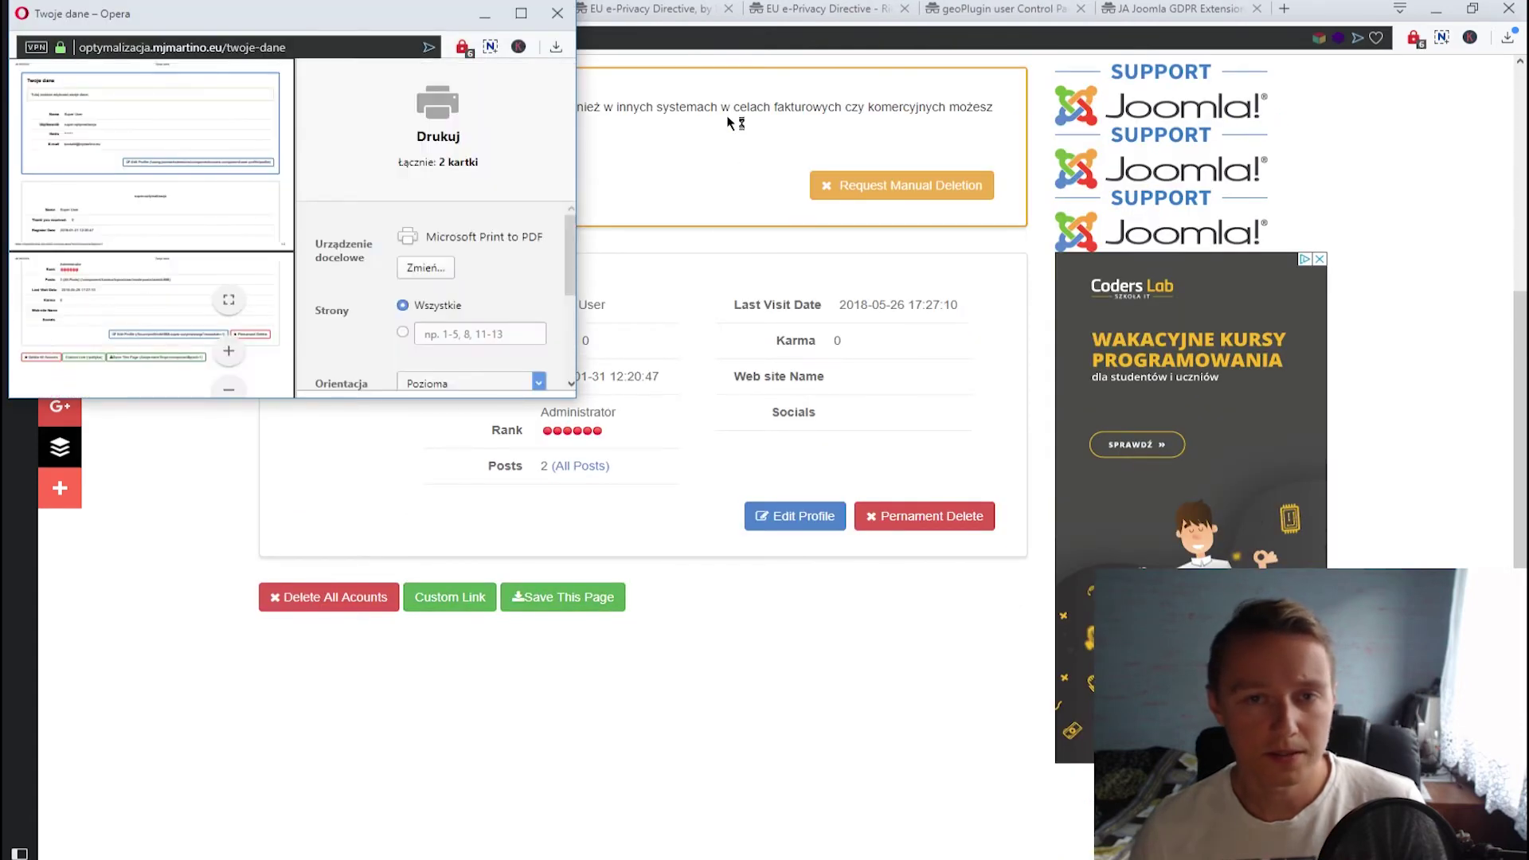
pyautogui.click(557, 13)
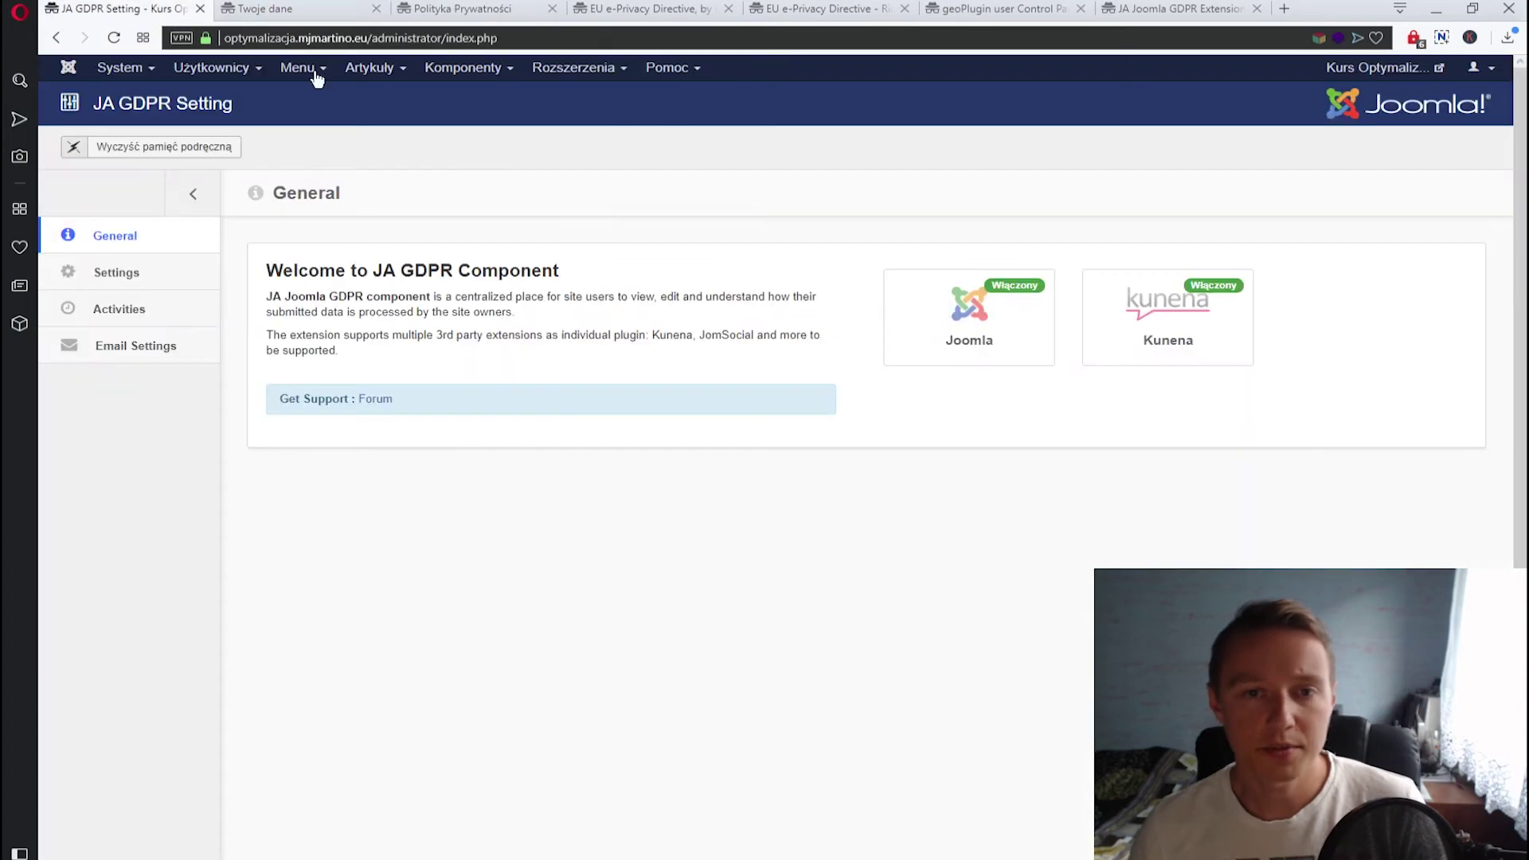
# Set Button Action to Request Manual Accounts Deletion in the general JA GDPR settings
pyautogui.click(160, 9)
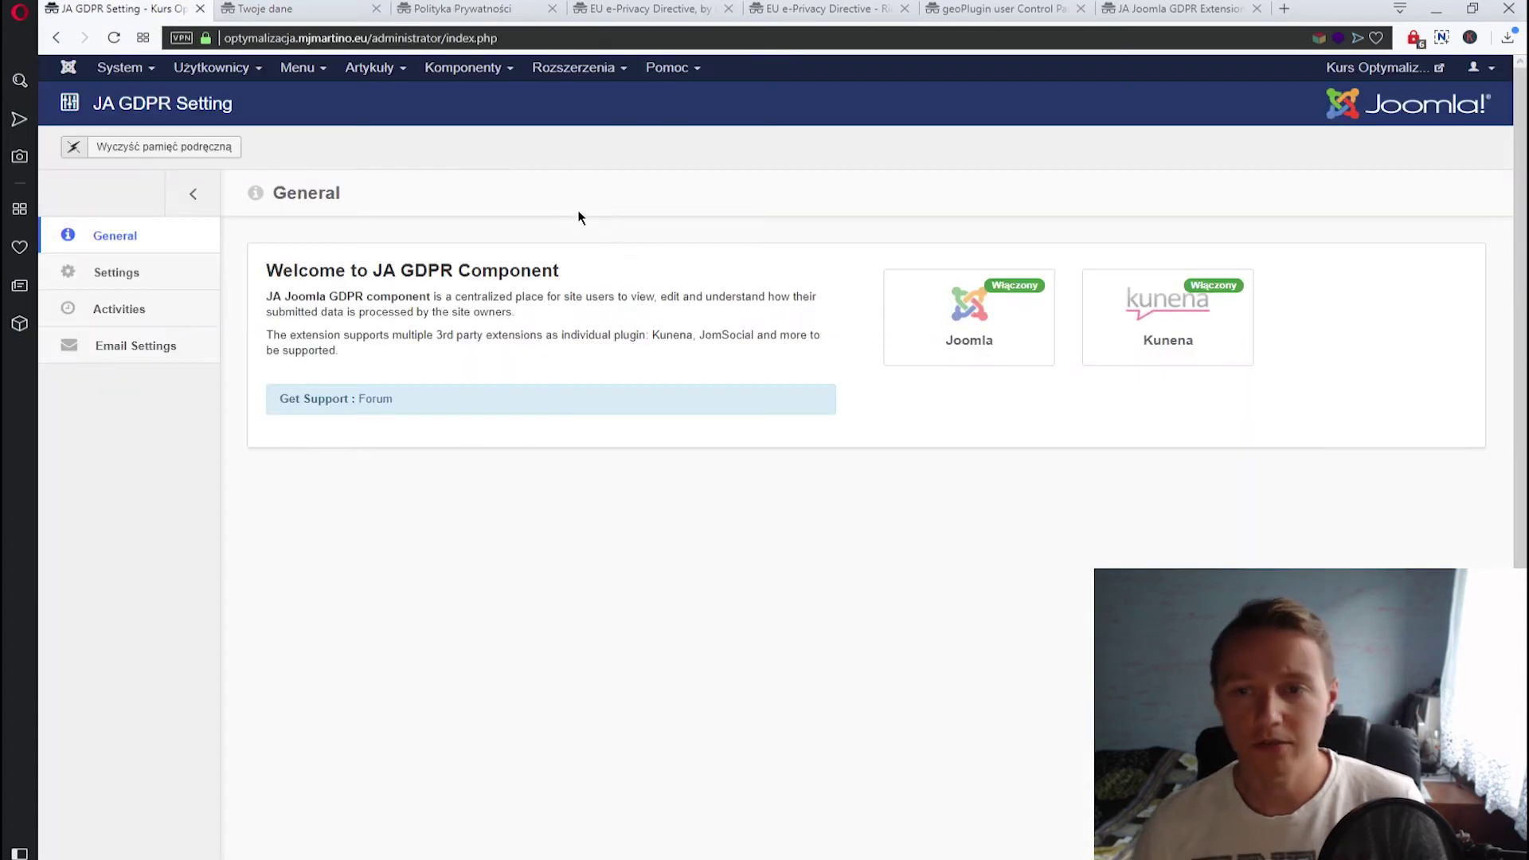
pyautogui.click(134, 273)
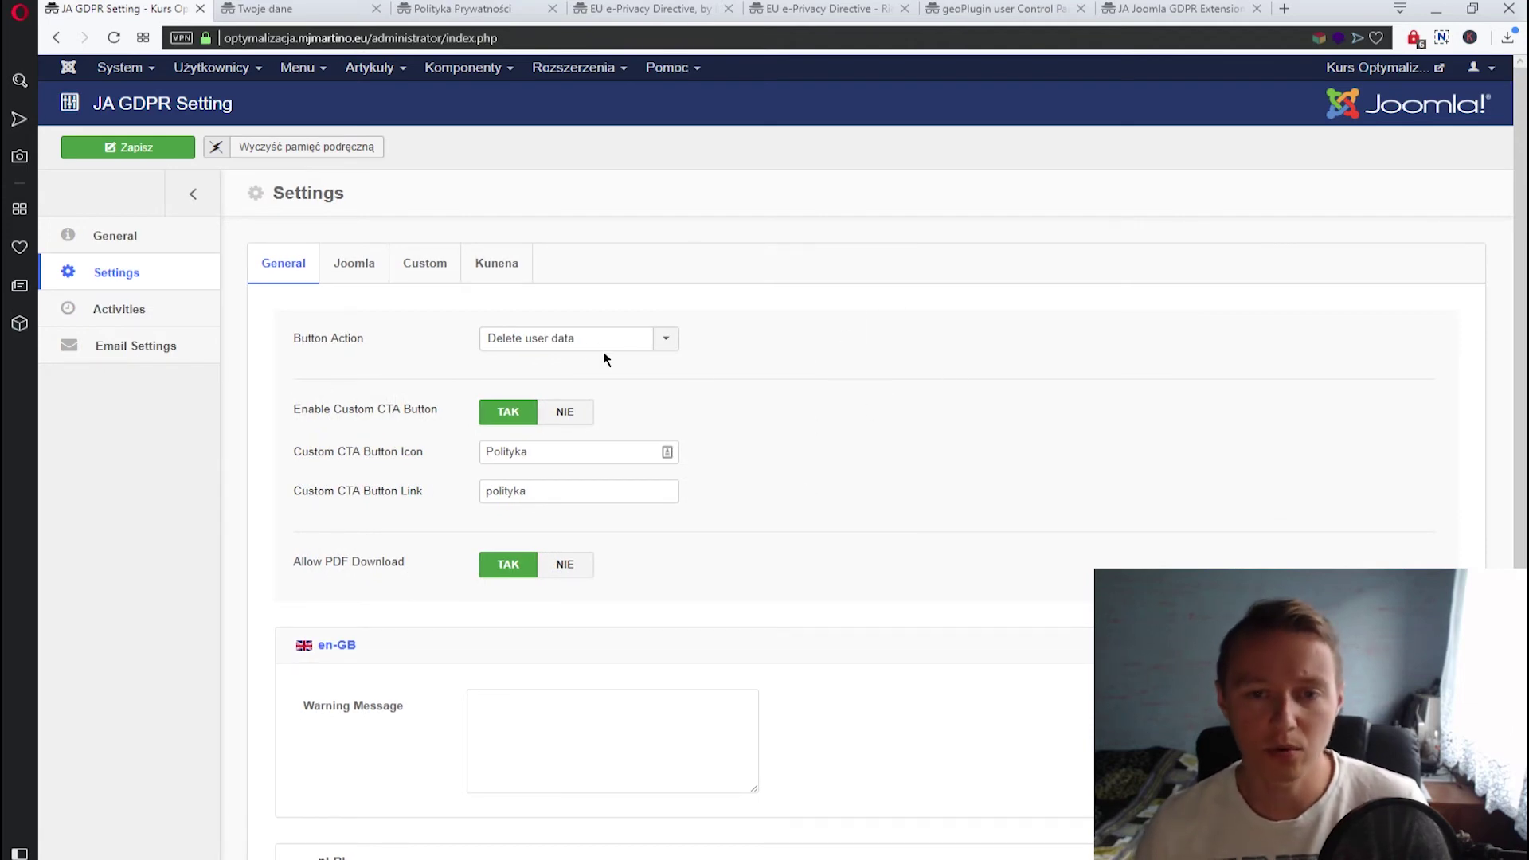
pyautogui.click(584, 340)
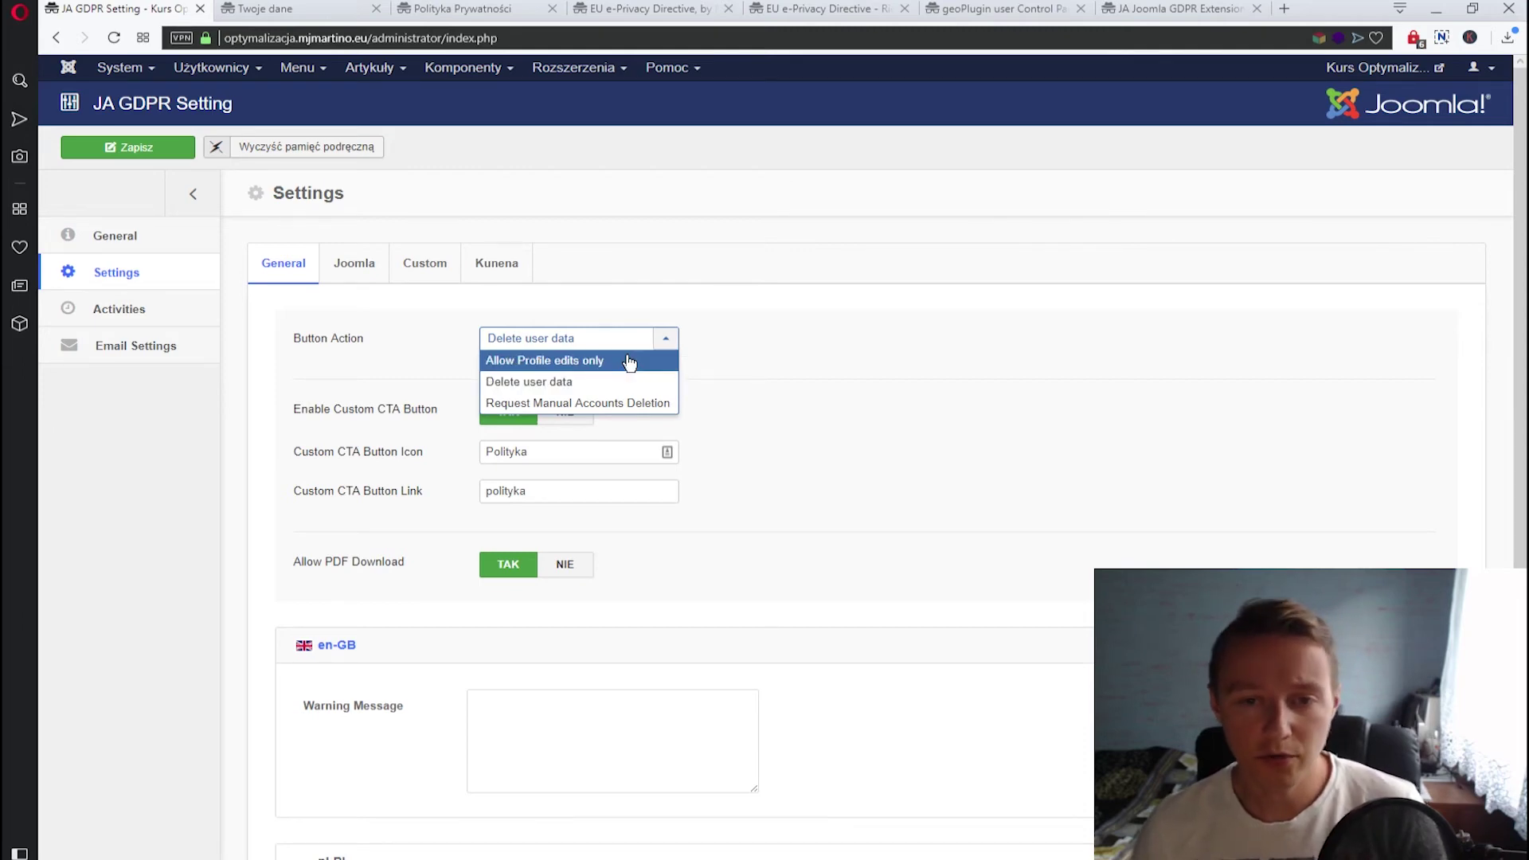
pyautogui.click(613, 403)
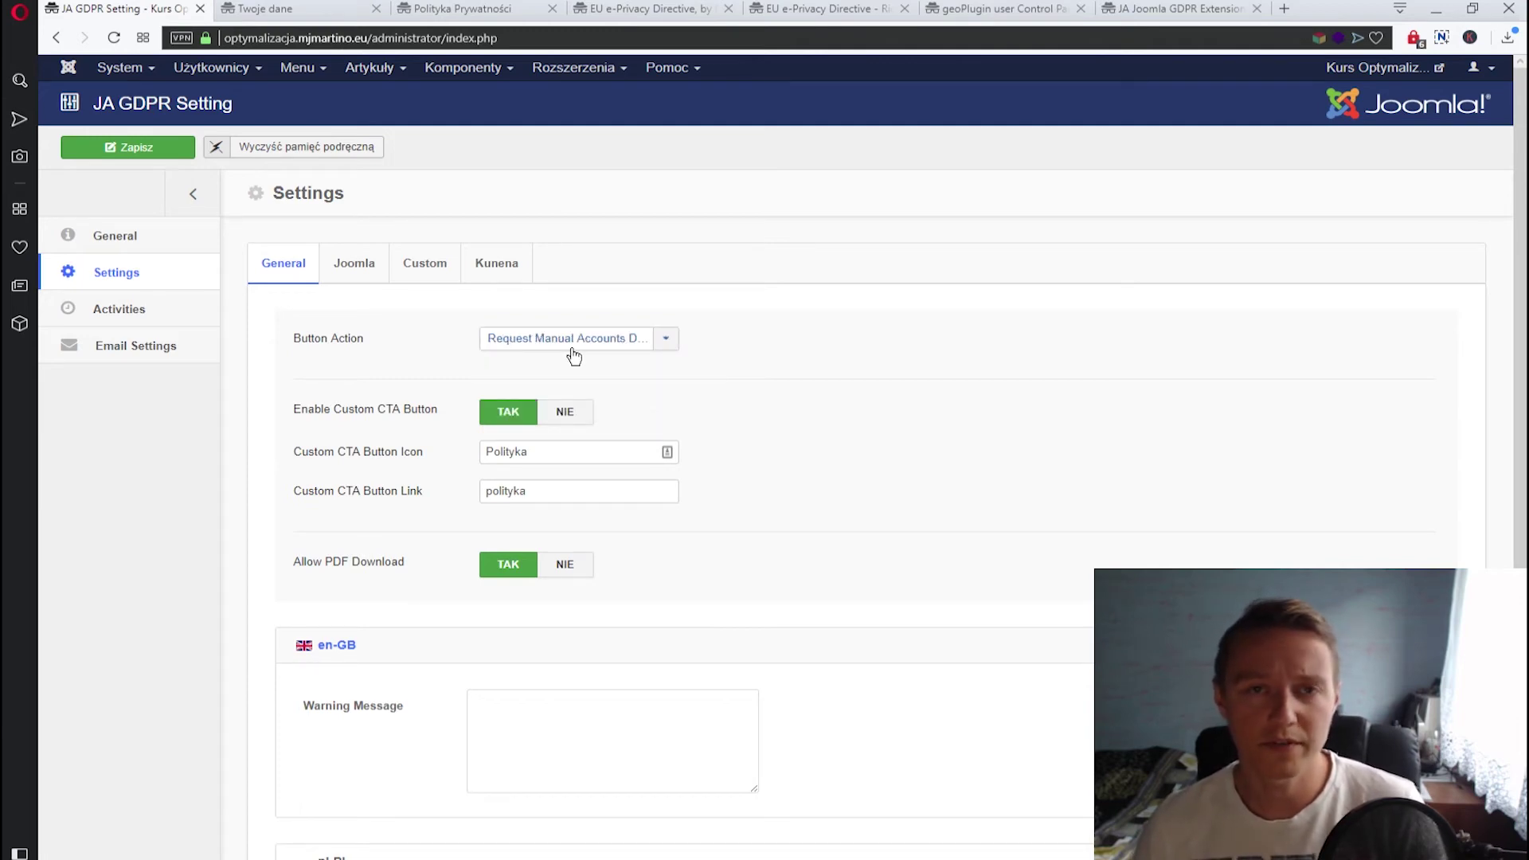
# Review the custom CTA button, PDF download and en-GB and pl-PL warning message options in the general JA GDPR settings
pyautogui.scroll(-1, 731, 412)
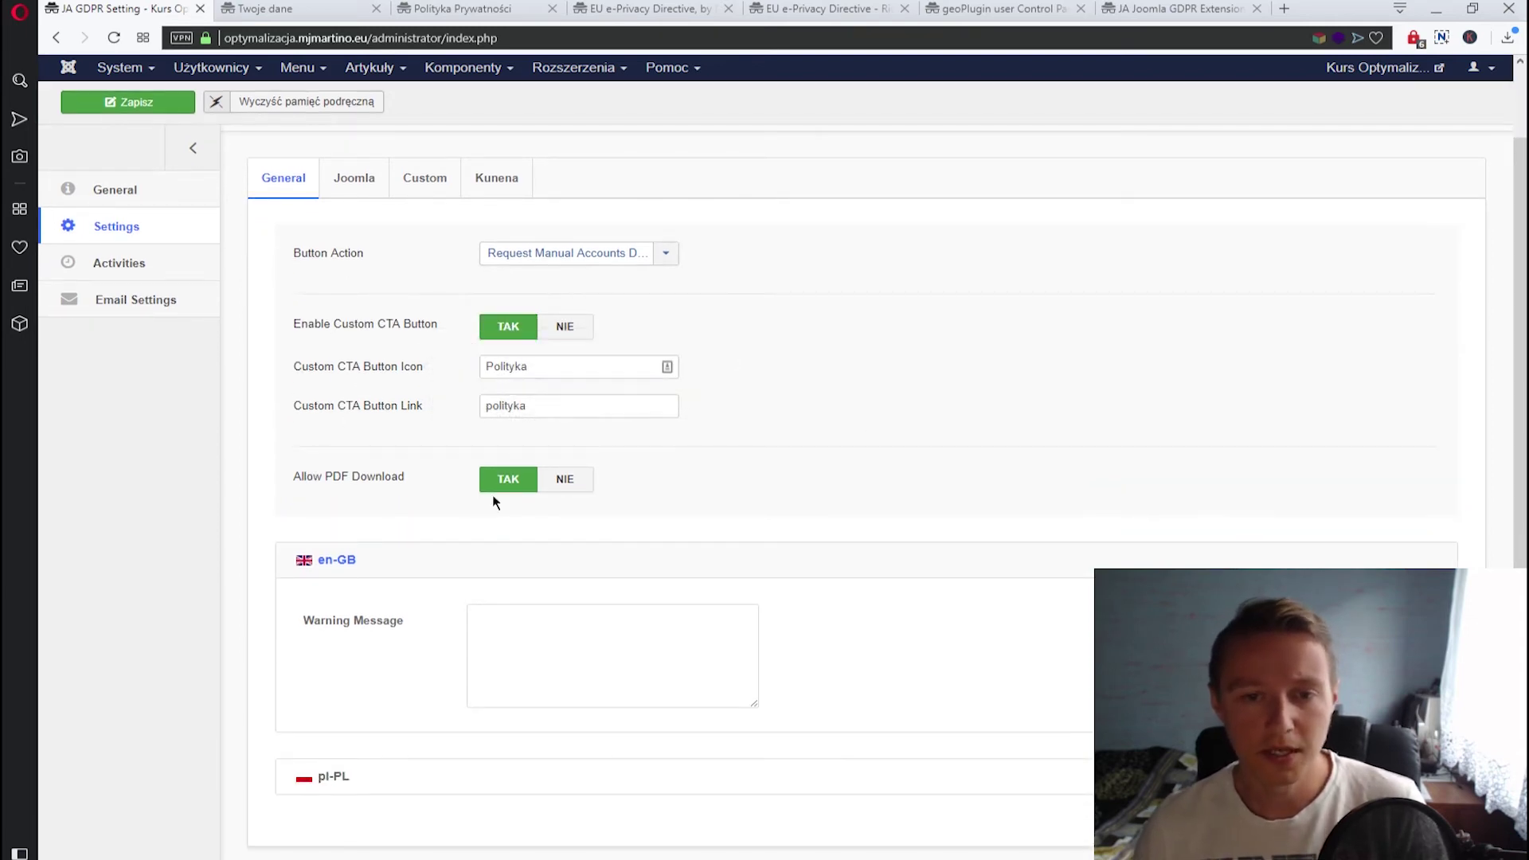
pyautogui.scroll(-1, 685, 469)
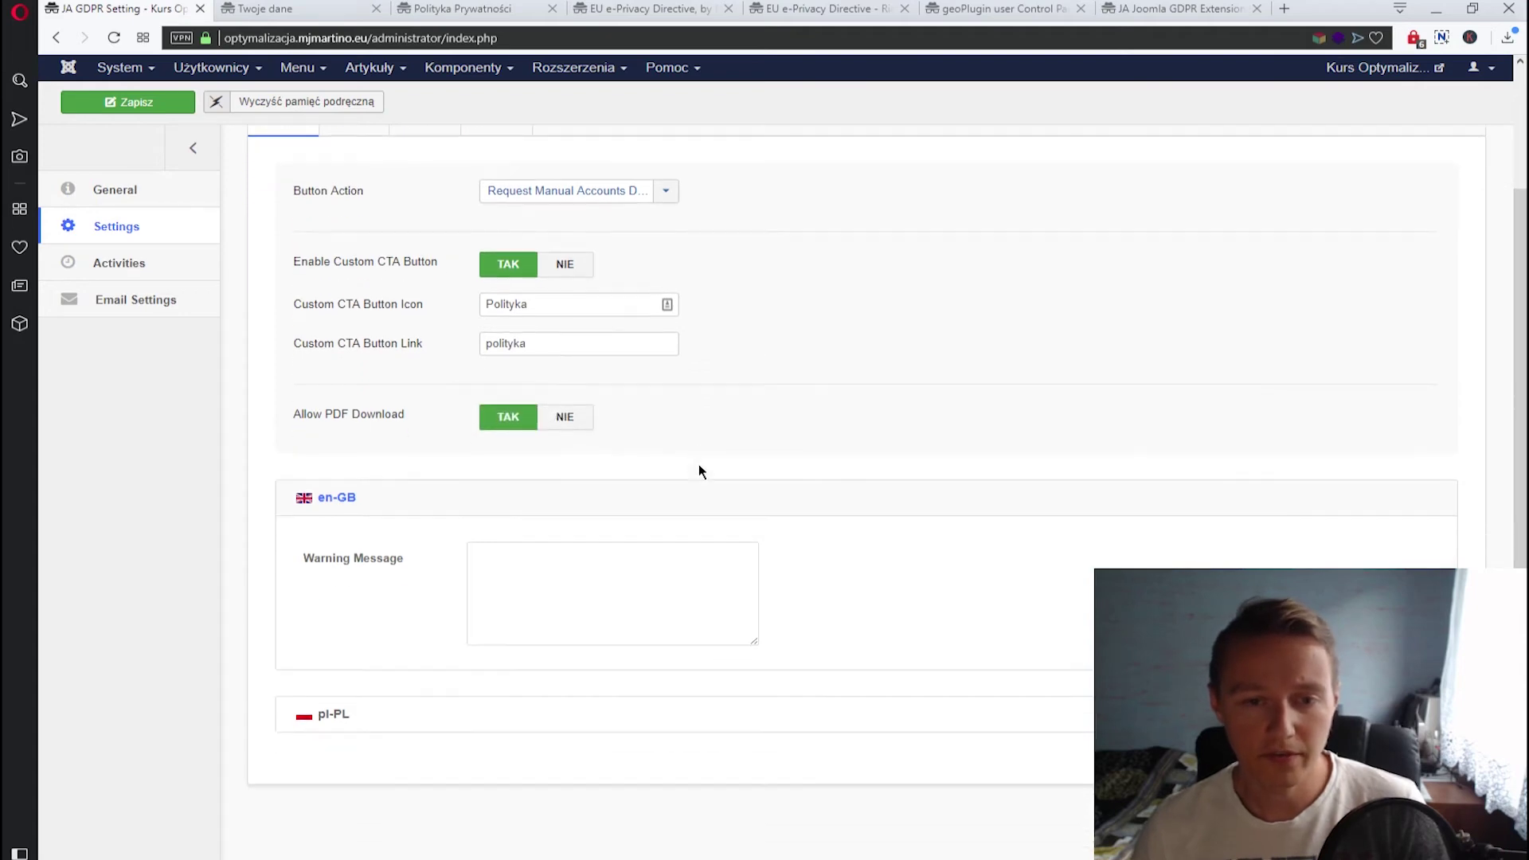
pyautogui.click(351, 497)
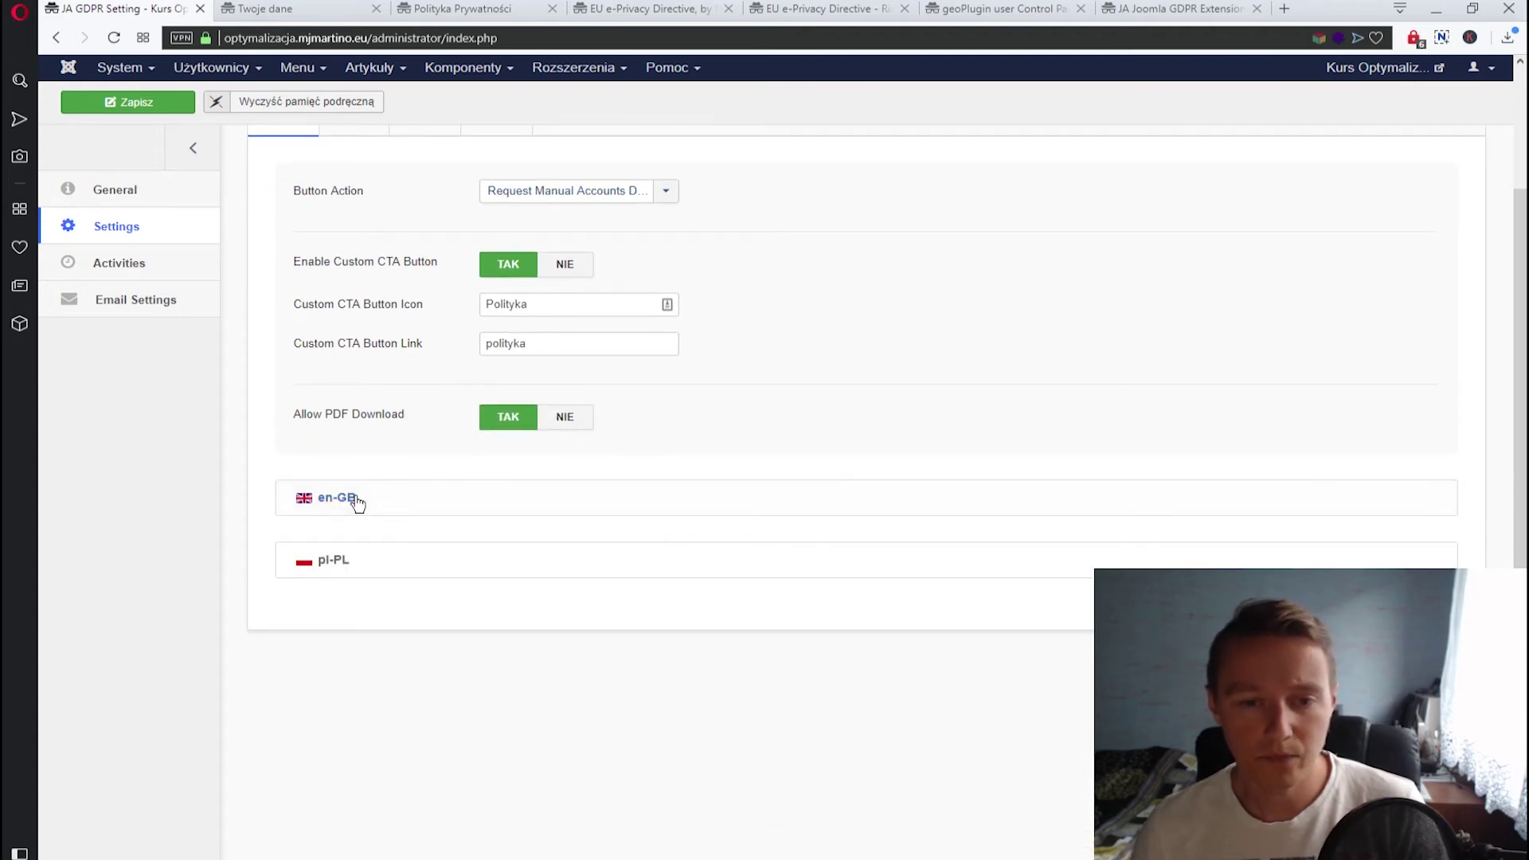
pyautogui.click(380, 551)
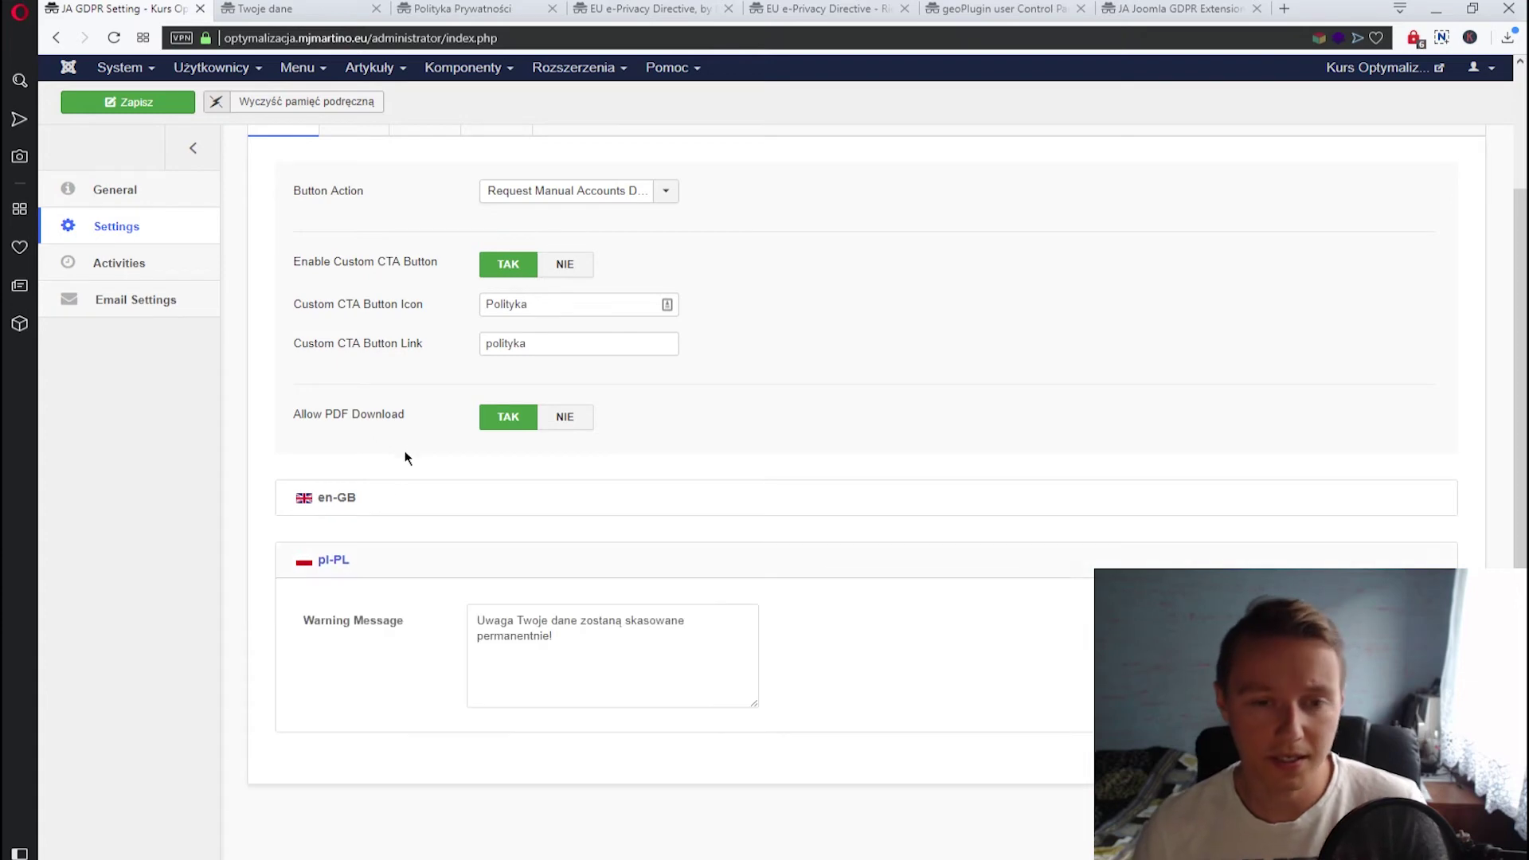
pyautogui.click(675, 635)
pyautogui.hotkey('ctrl', 'a')
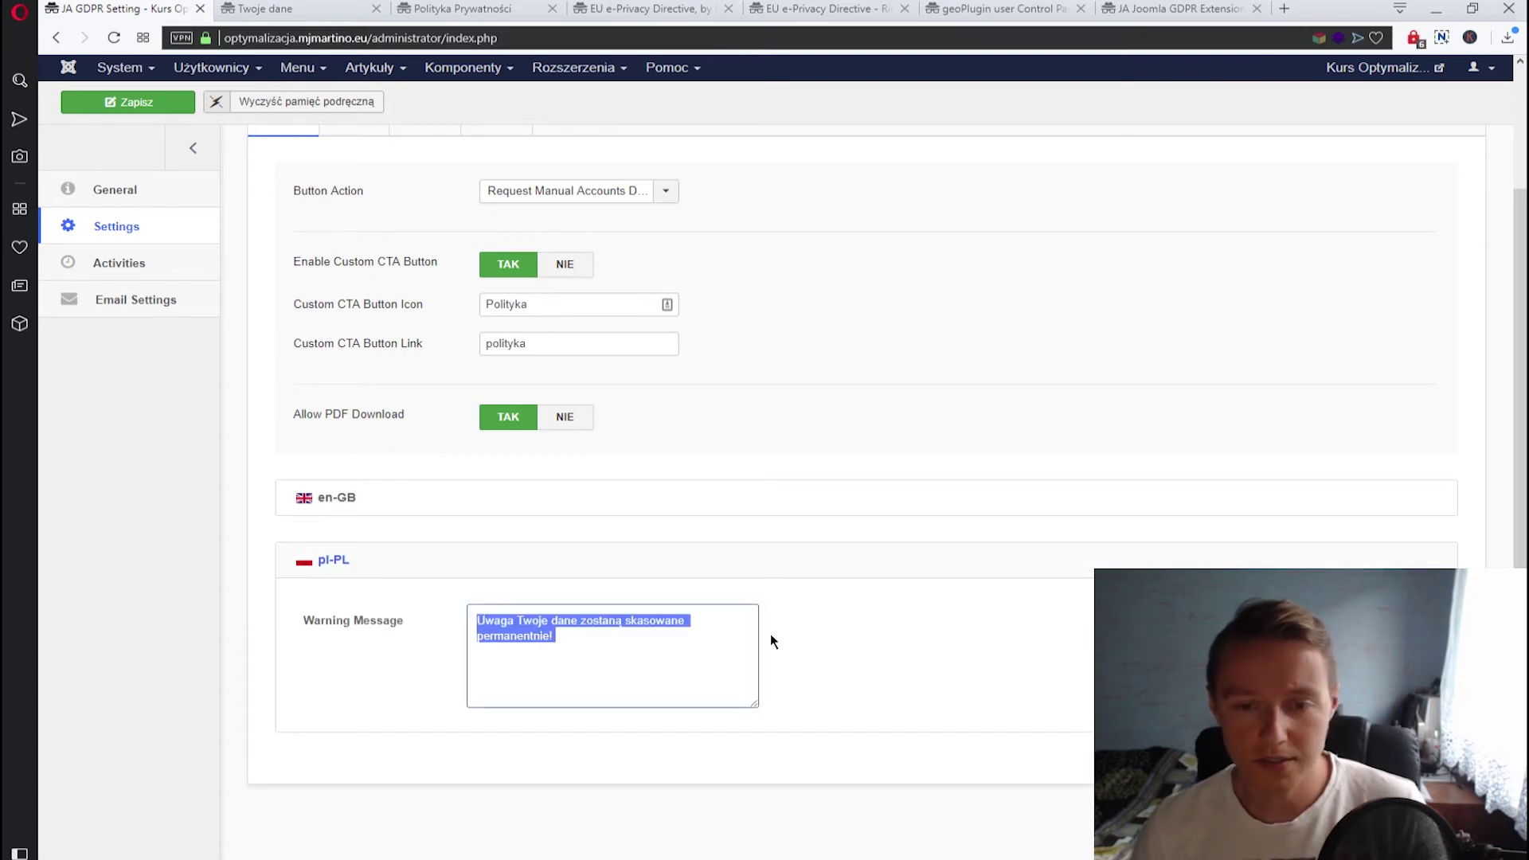
pyautogui.click(650, 620)
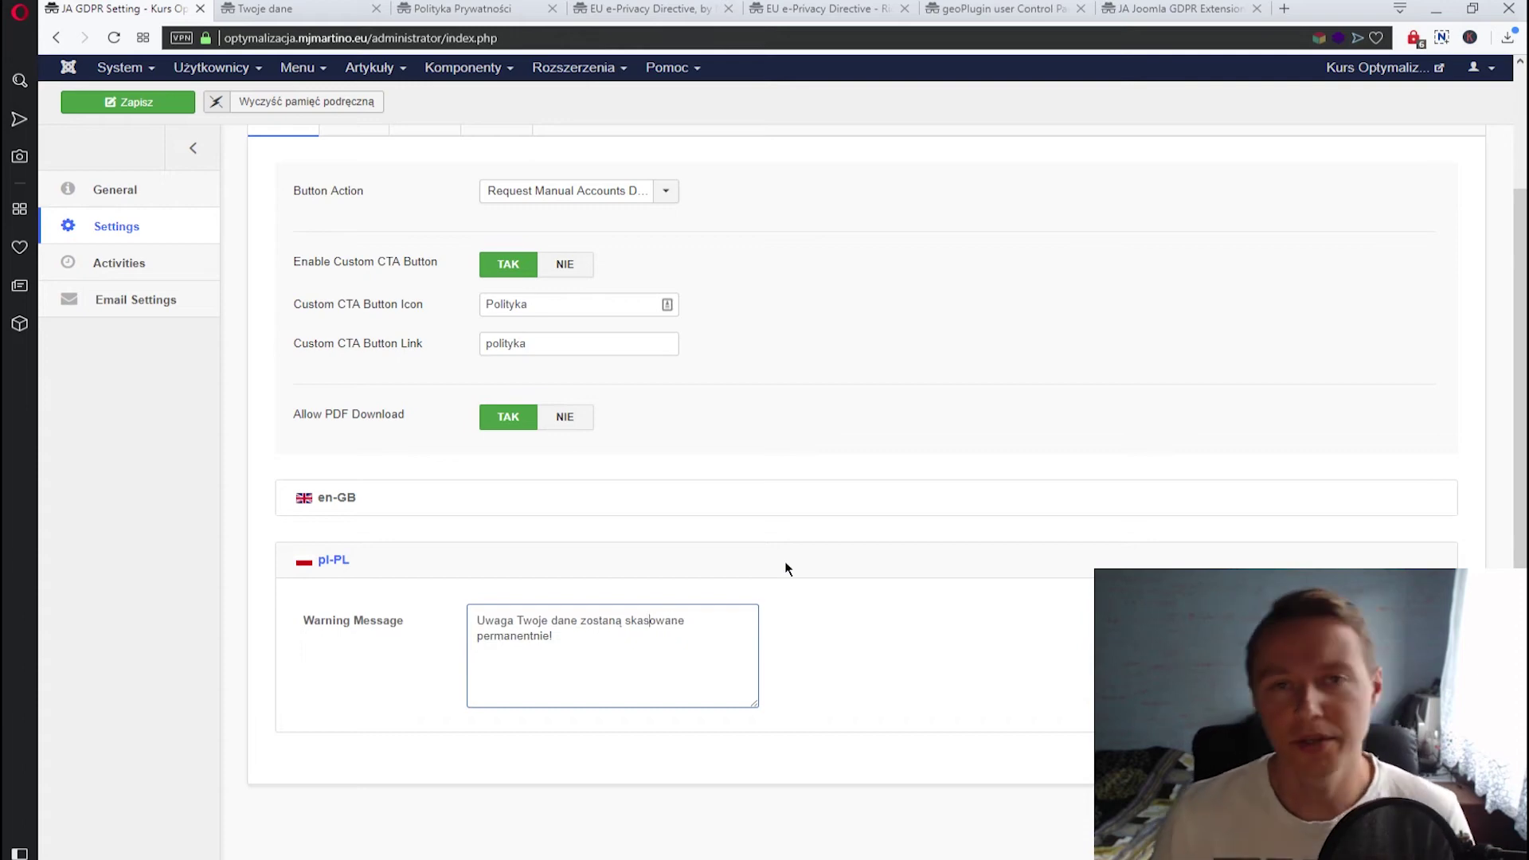
pyautogui.scroll(2, 326, 478)
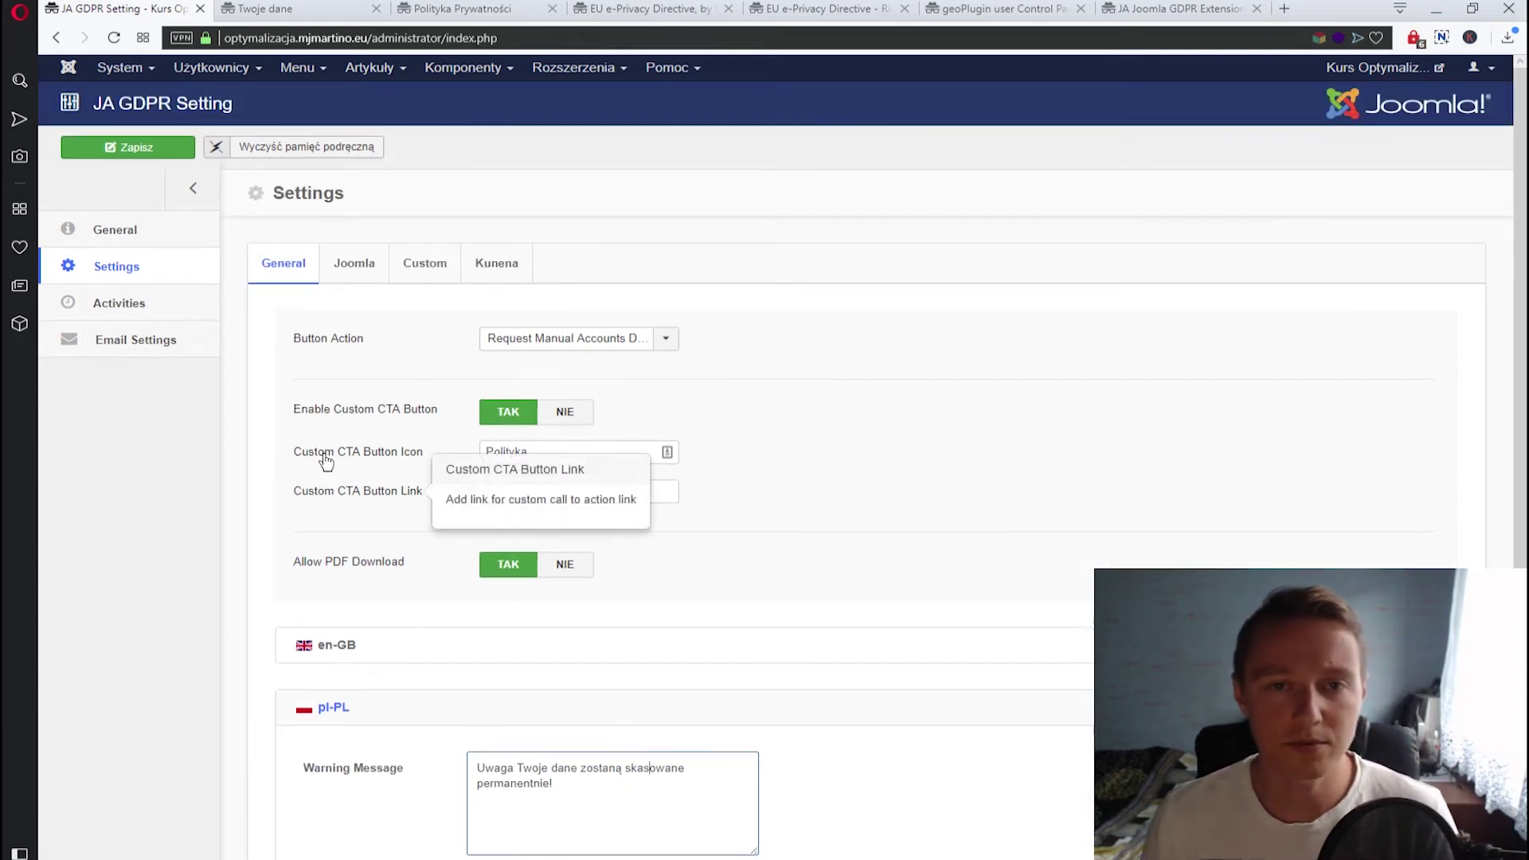
# Enable Joomla Custom Fields and Show Profile Fields in the Joomla section of the JA GDPR settings
pyautogui.click(347, 265)
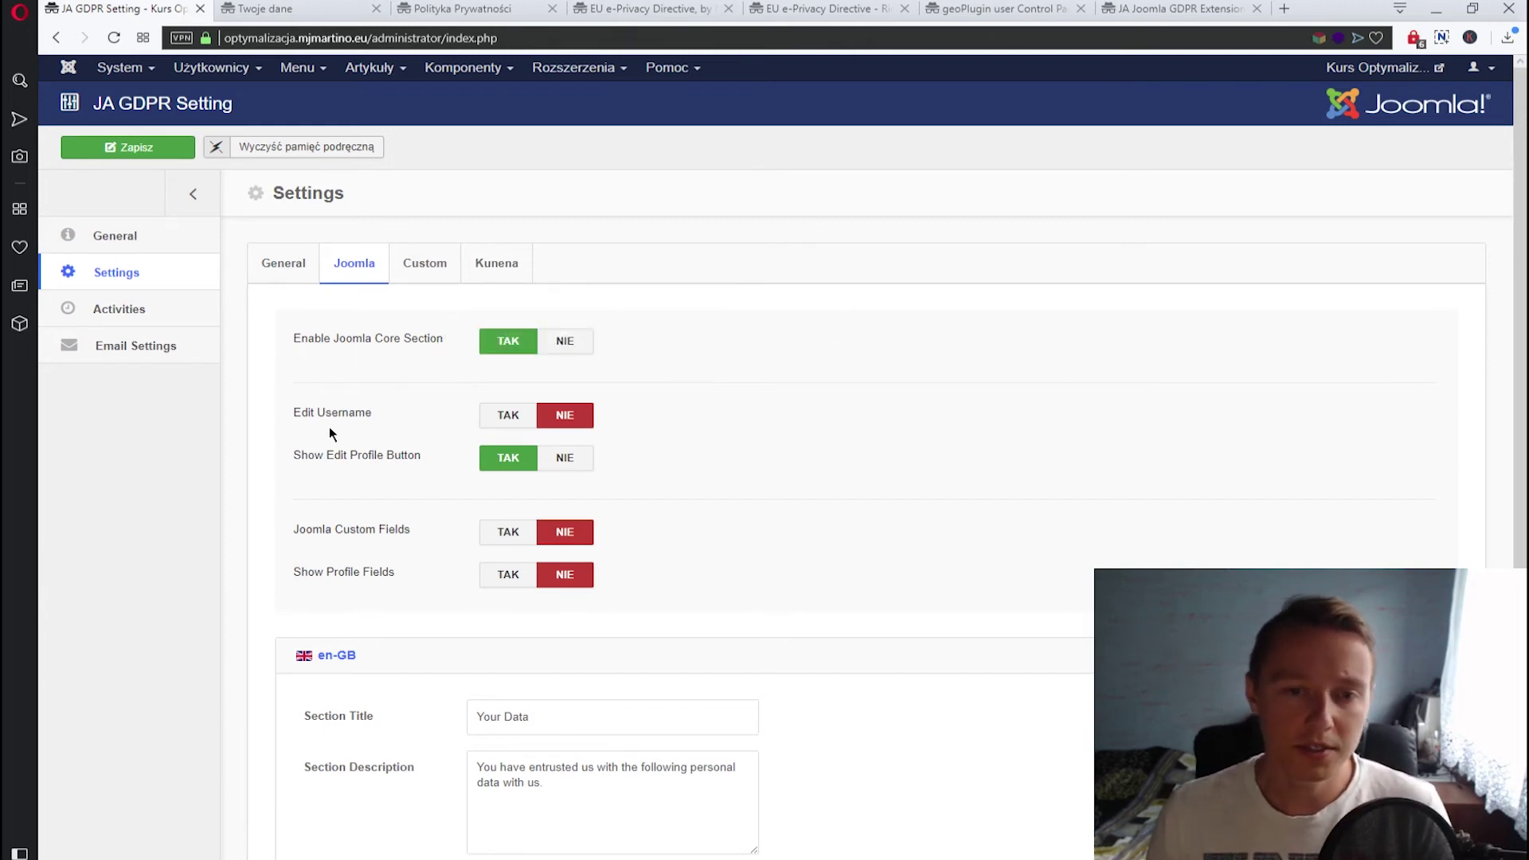
pyautogui.moveTo(305, 424)
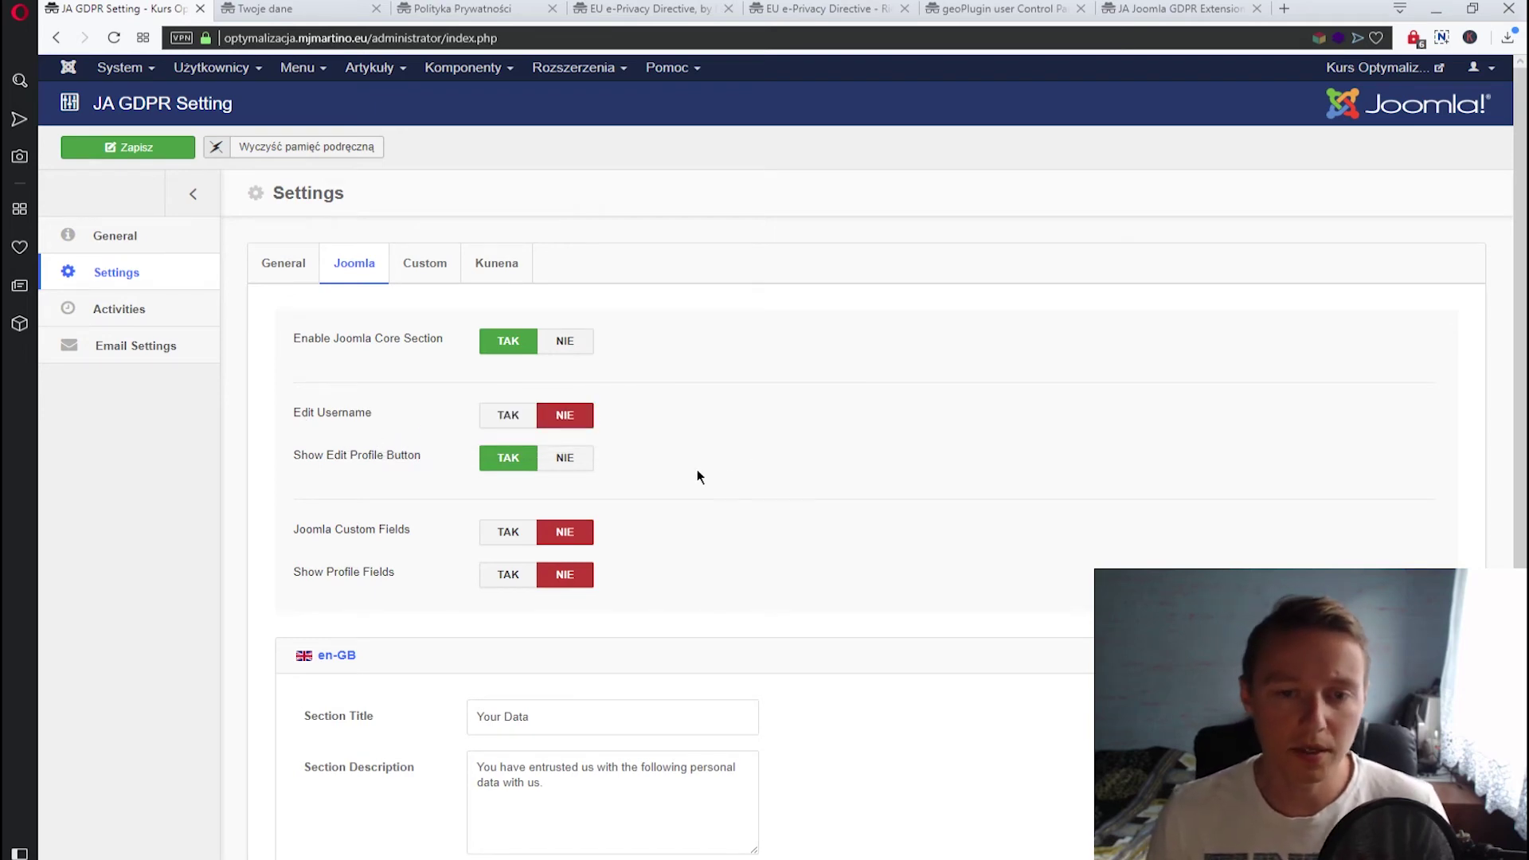
pyautogui.scroll(-2, 741, 502)
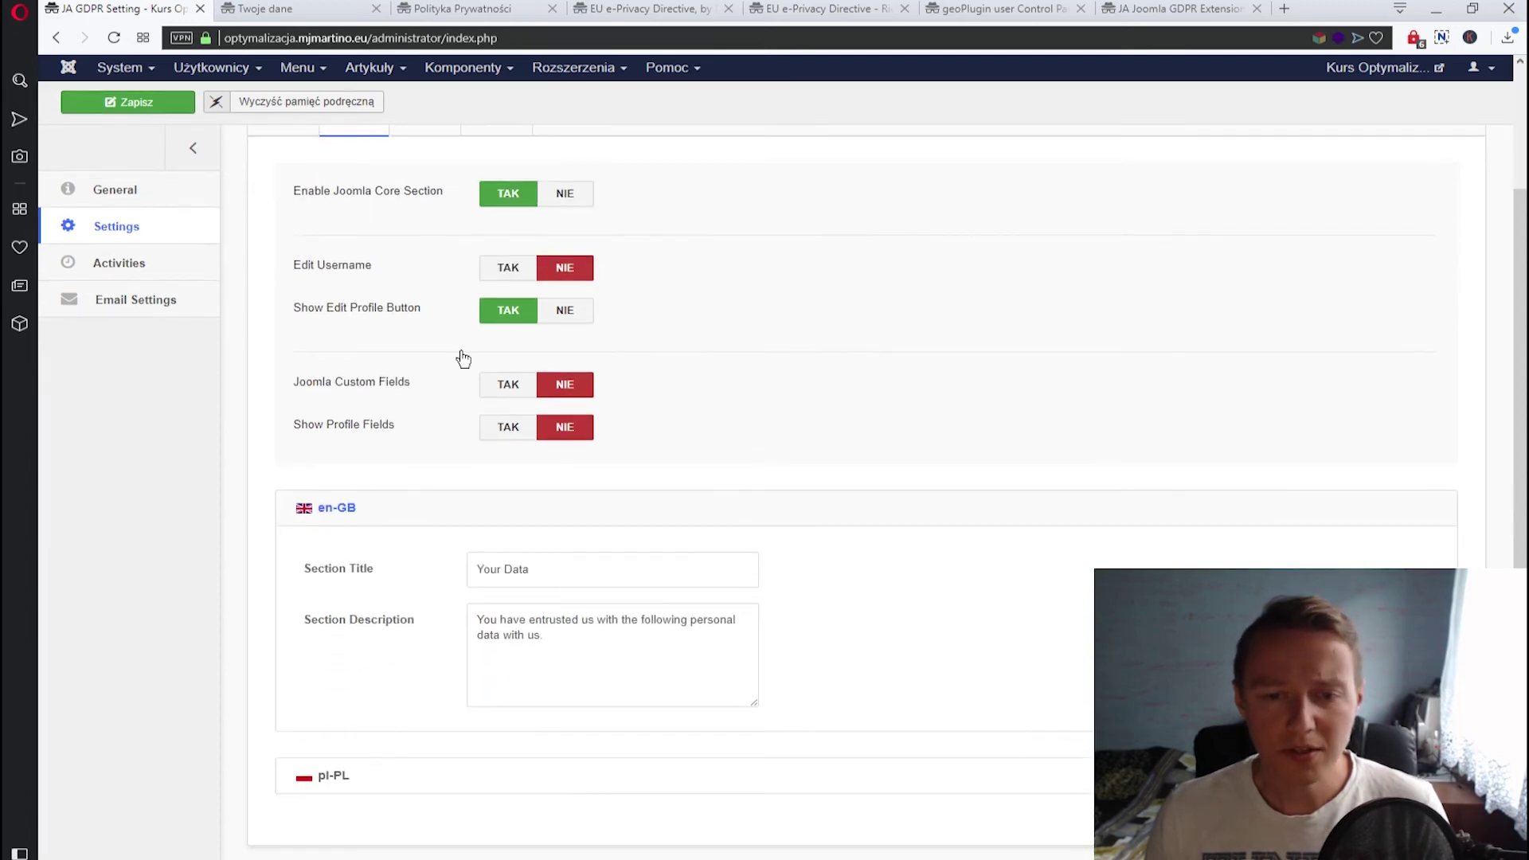
pyautogui.scroll(-2, 825, 558)
pyautogui.scroll(3, 812, 409)
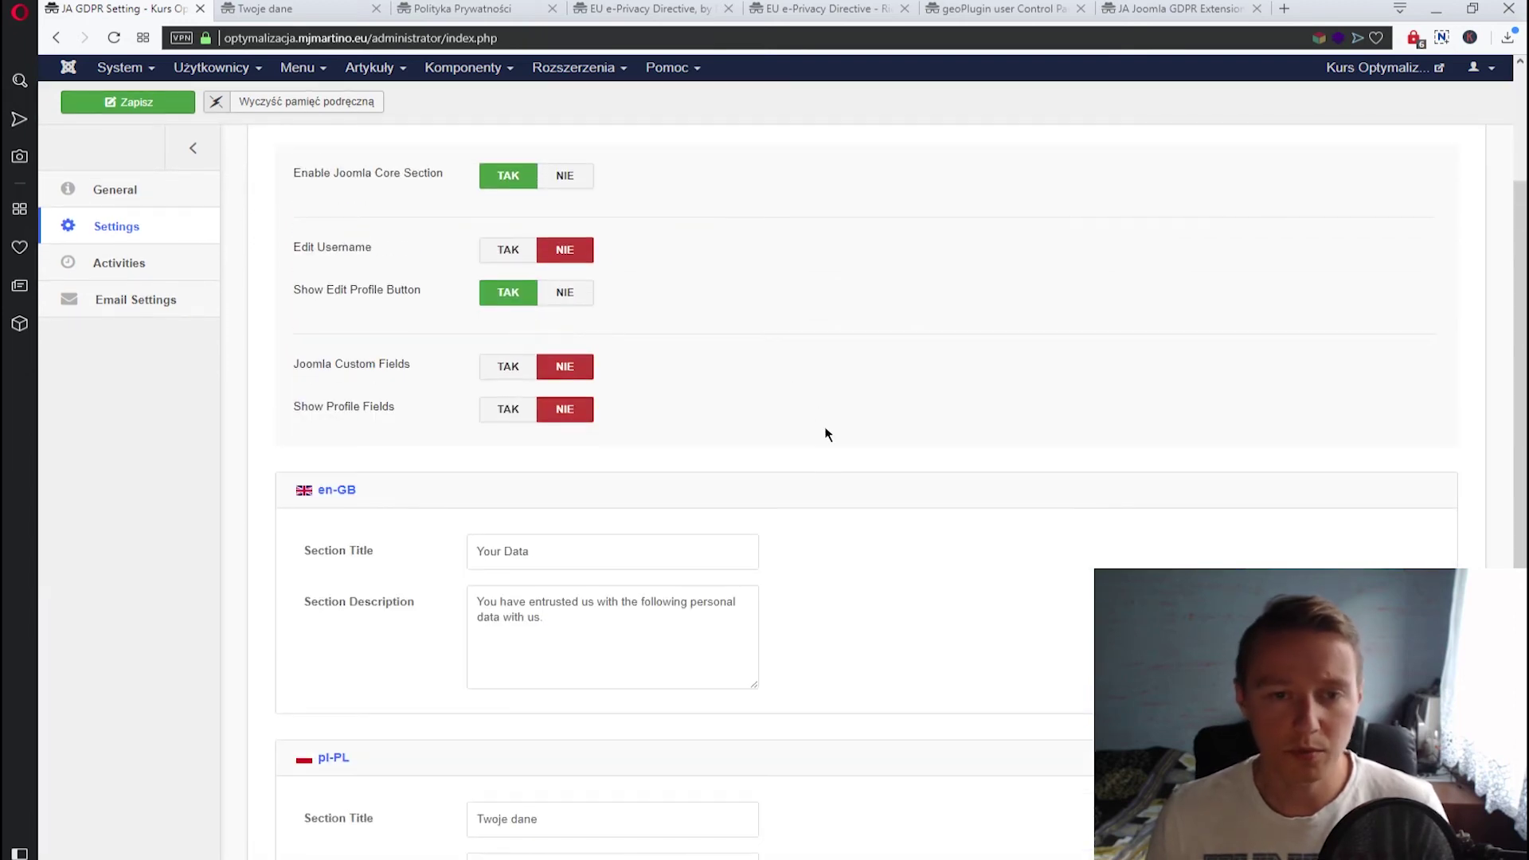
pyautogui.scroll(1, 841, 502)
pyautogui.moveTo(390, 540)
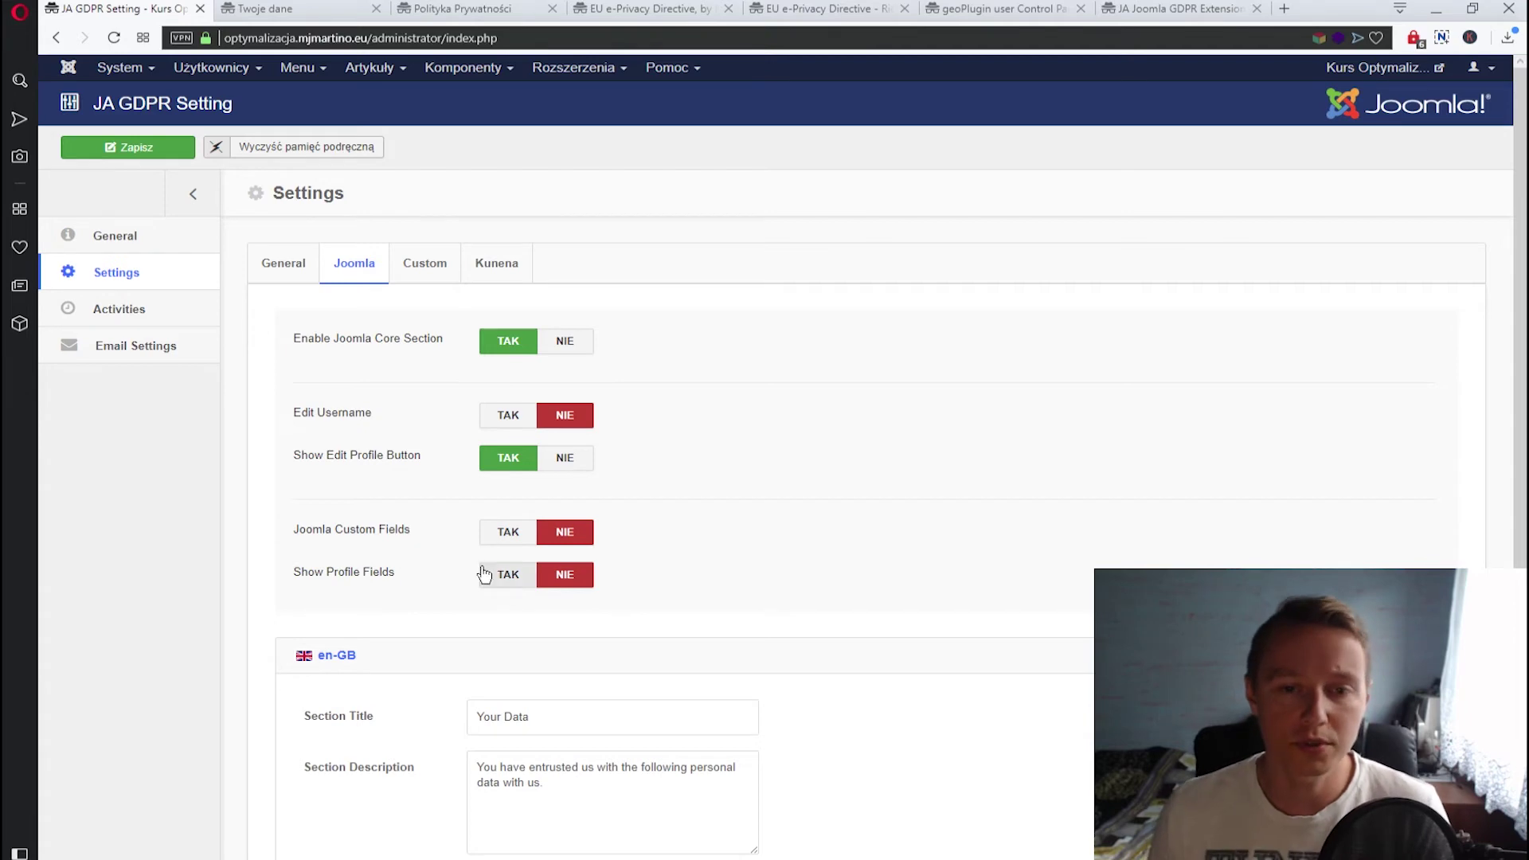
pyautogui.click(525, 531)
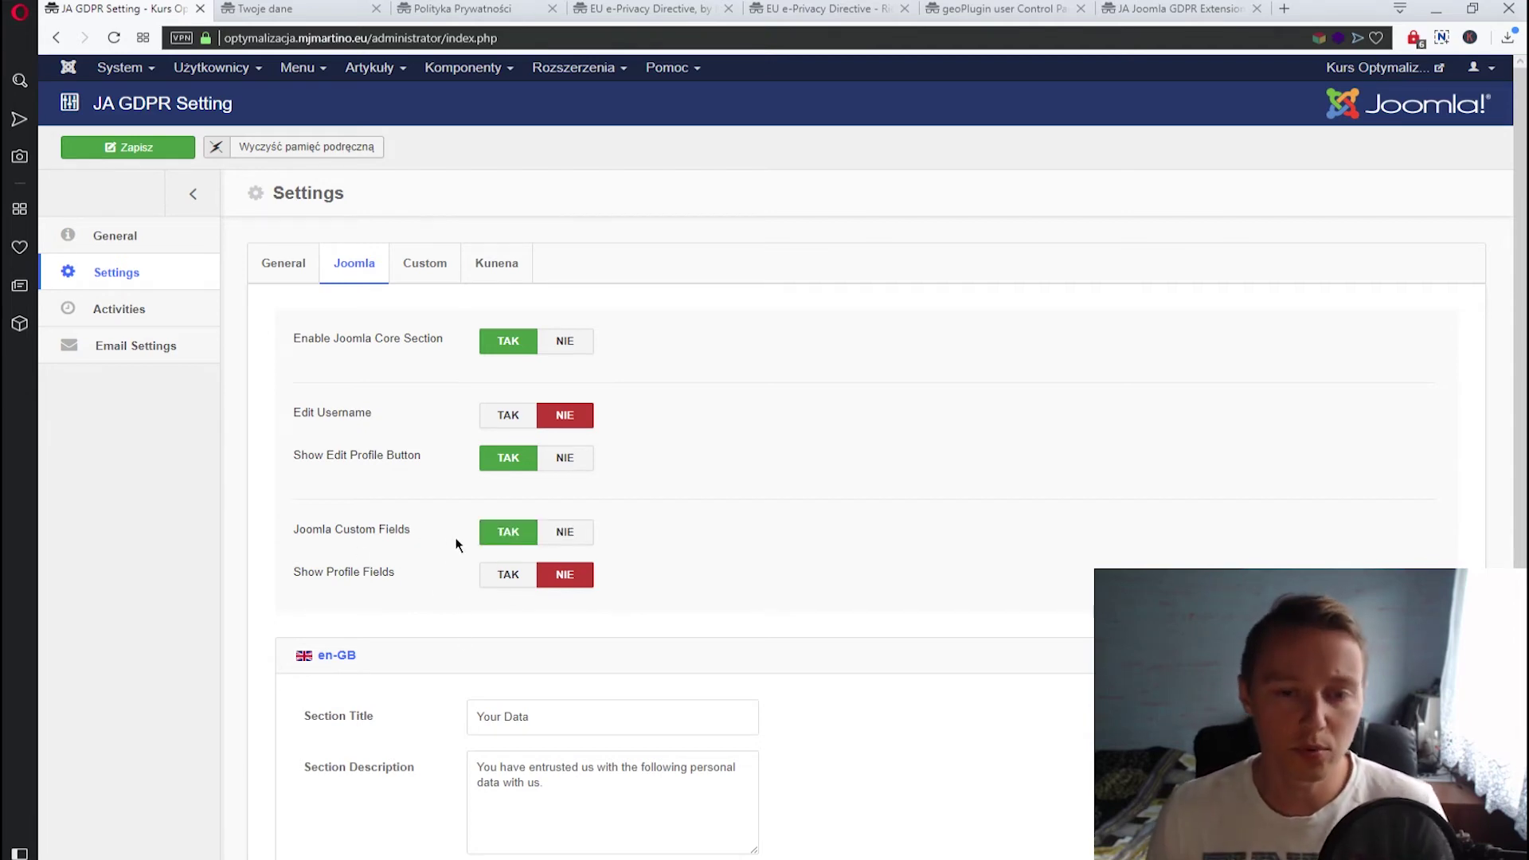
pyautogui.click(510, 574)
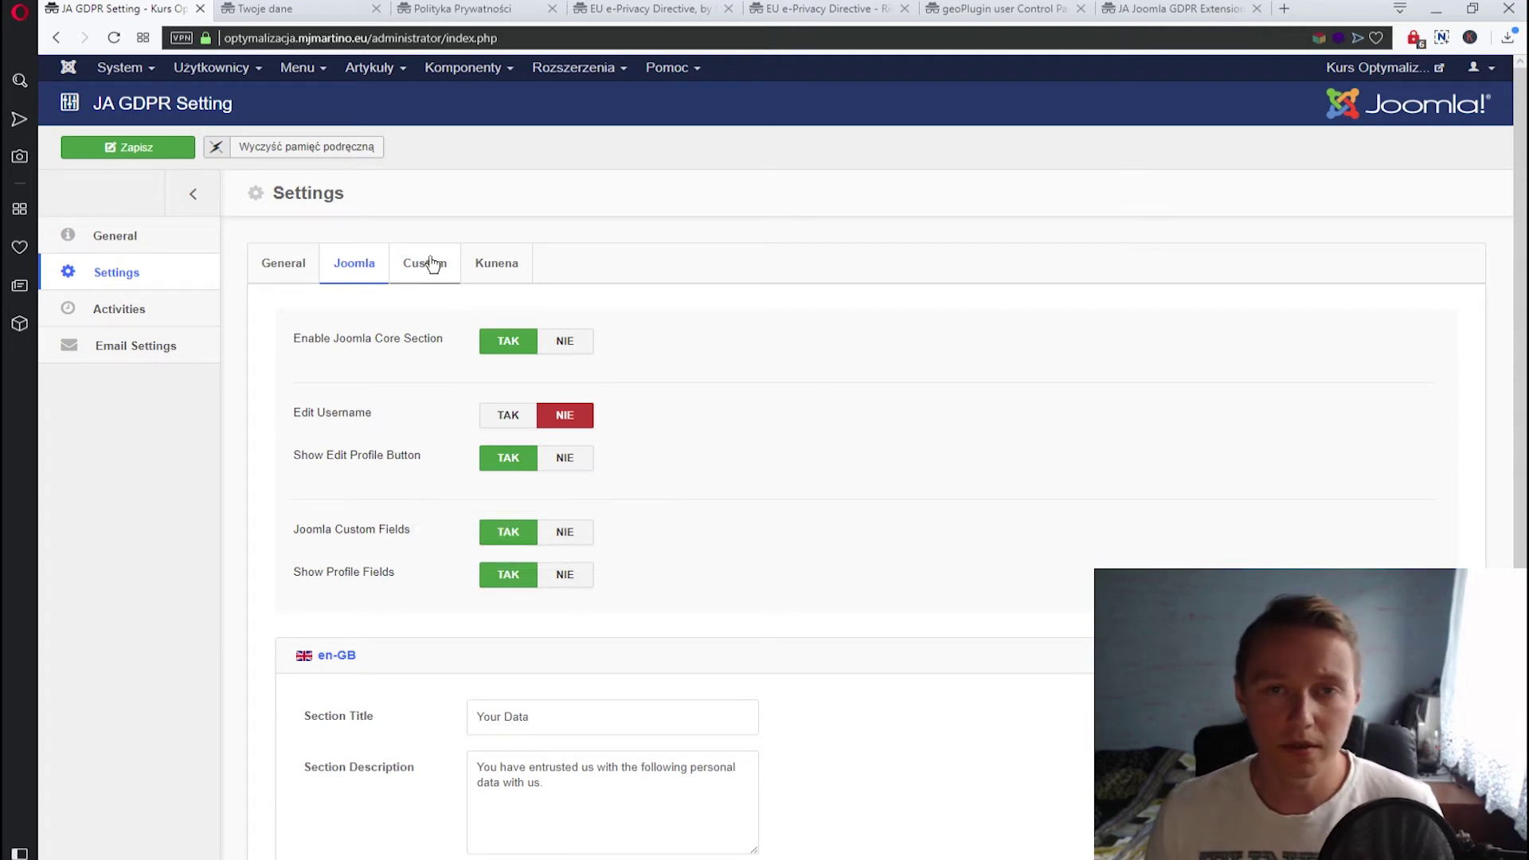
# Check the user data block on the site's Twoje dane page and return to the JA GDPR settings
pyautogui.hotkey('ctrl', 'Tab')
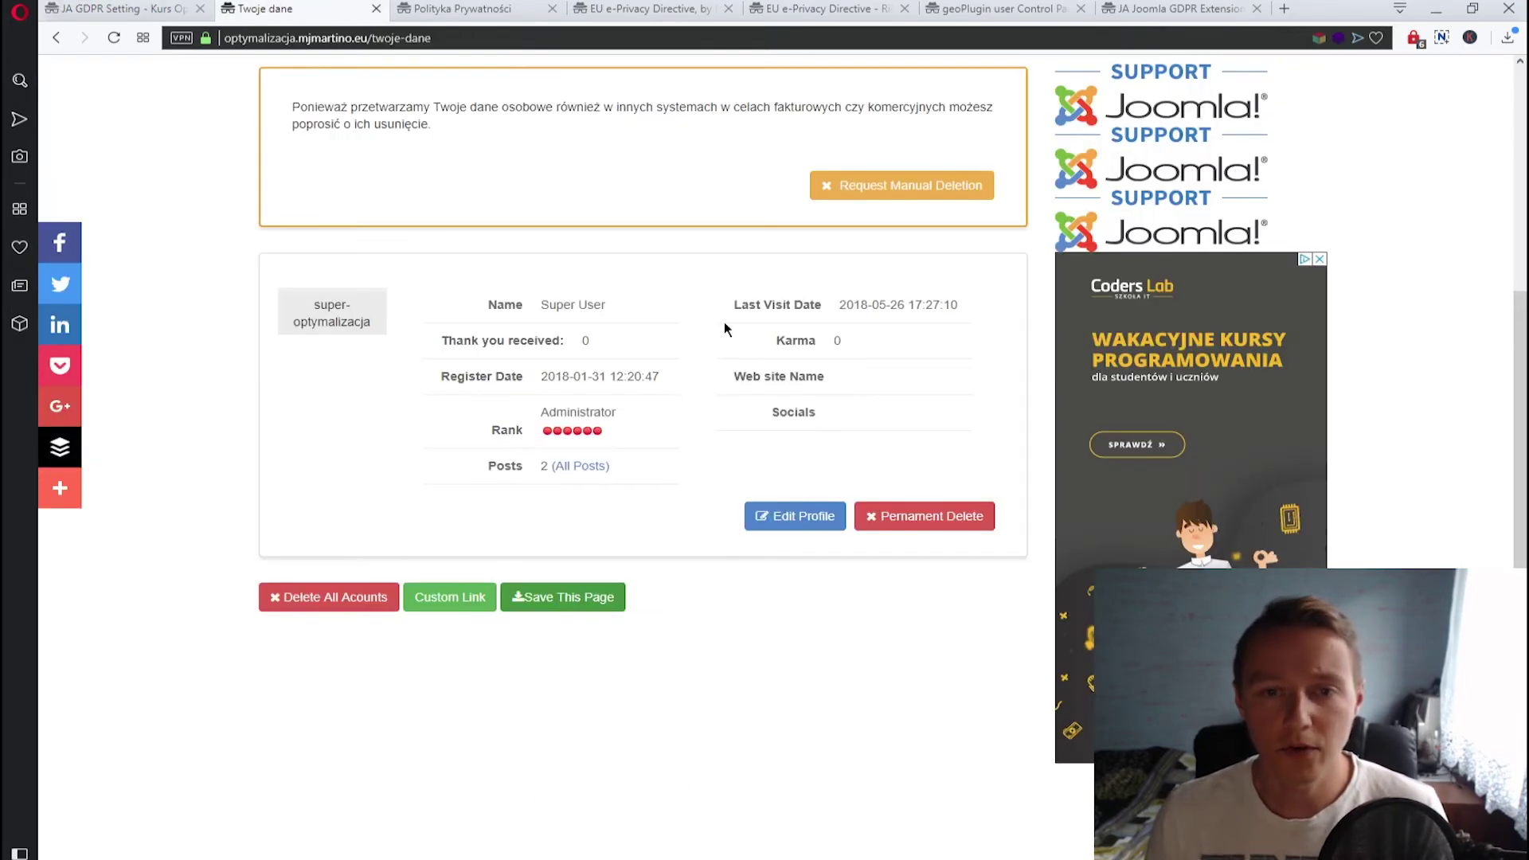
pyautogui.scroll(6, 724, 322)
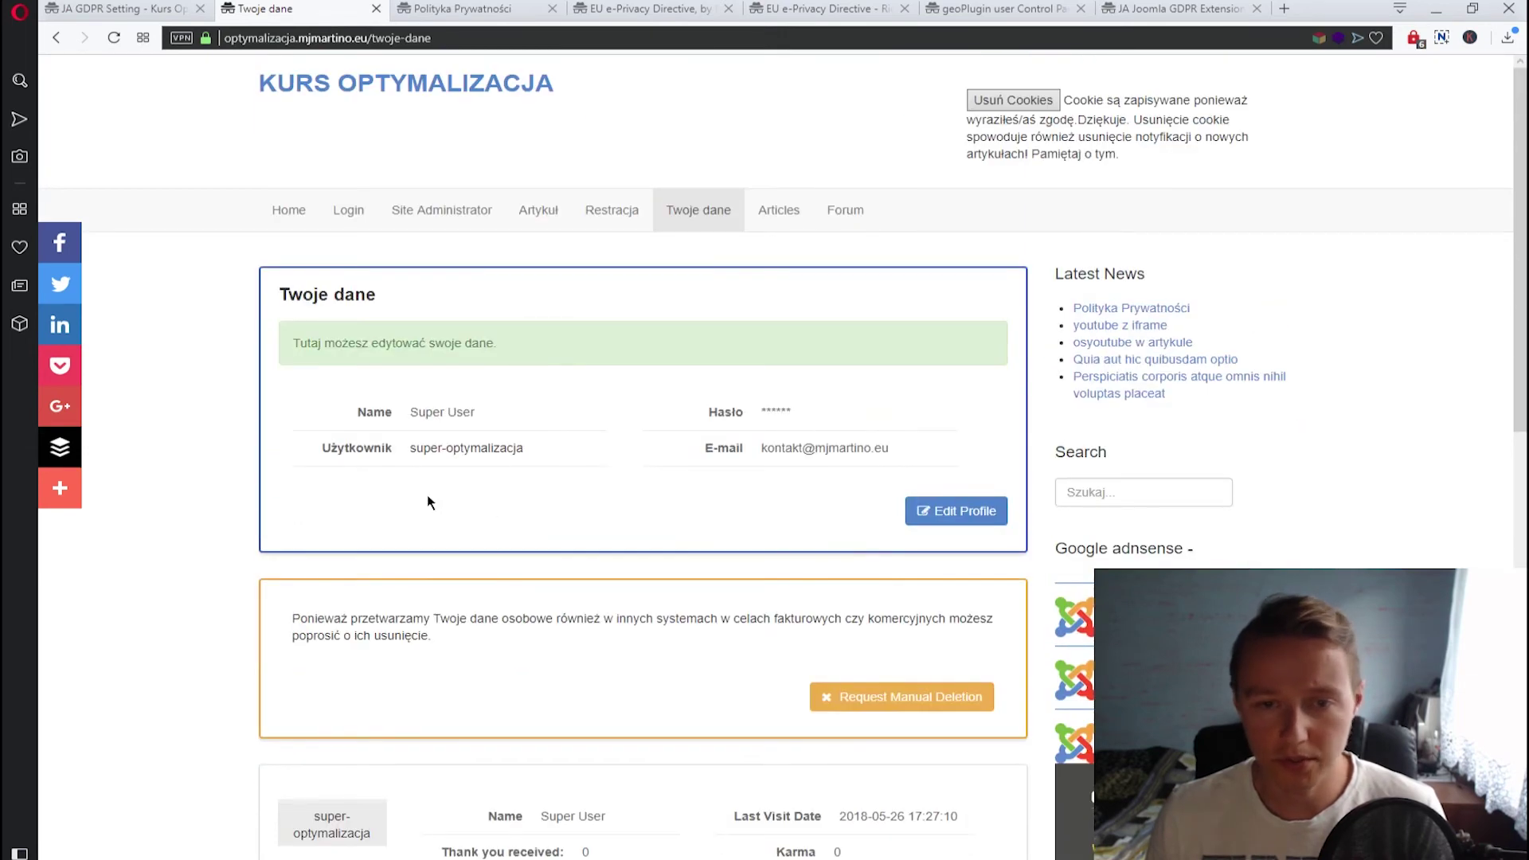
pyautogui.click(106, 18)
# Examine the Custom section's request button option and its en-GB and pl-PL content texts
pyautogui.click(413, 266)
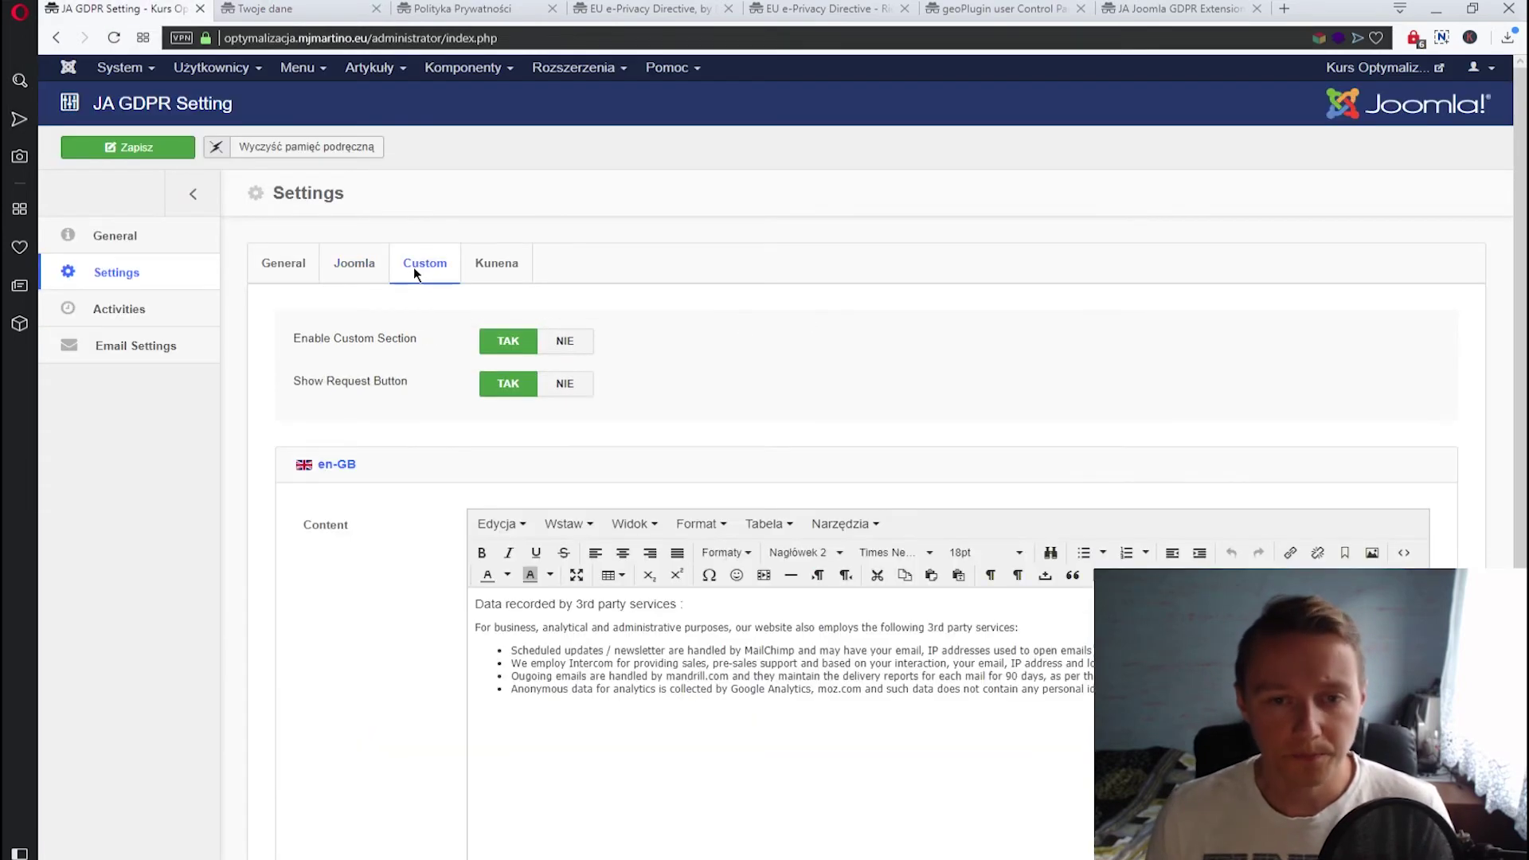
pyautogui.scroll(-5, 407, 419)
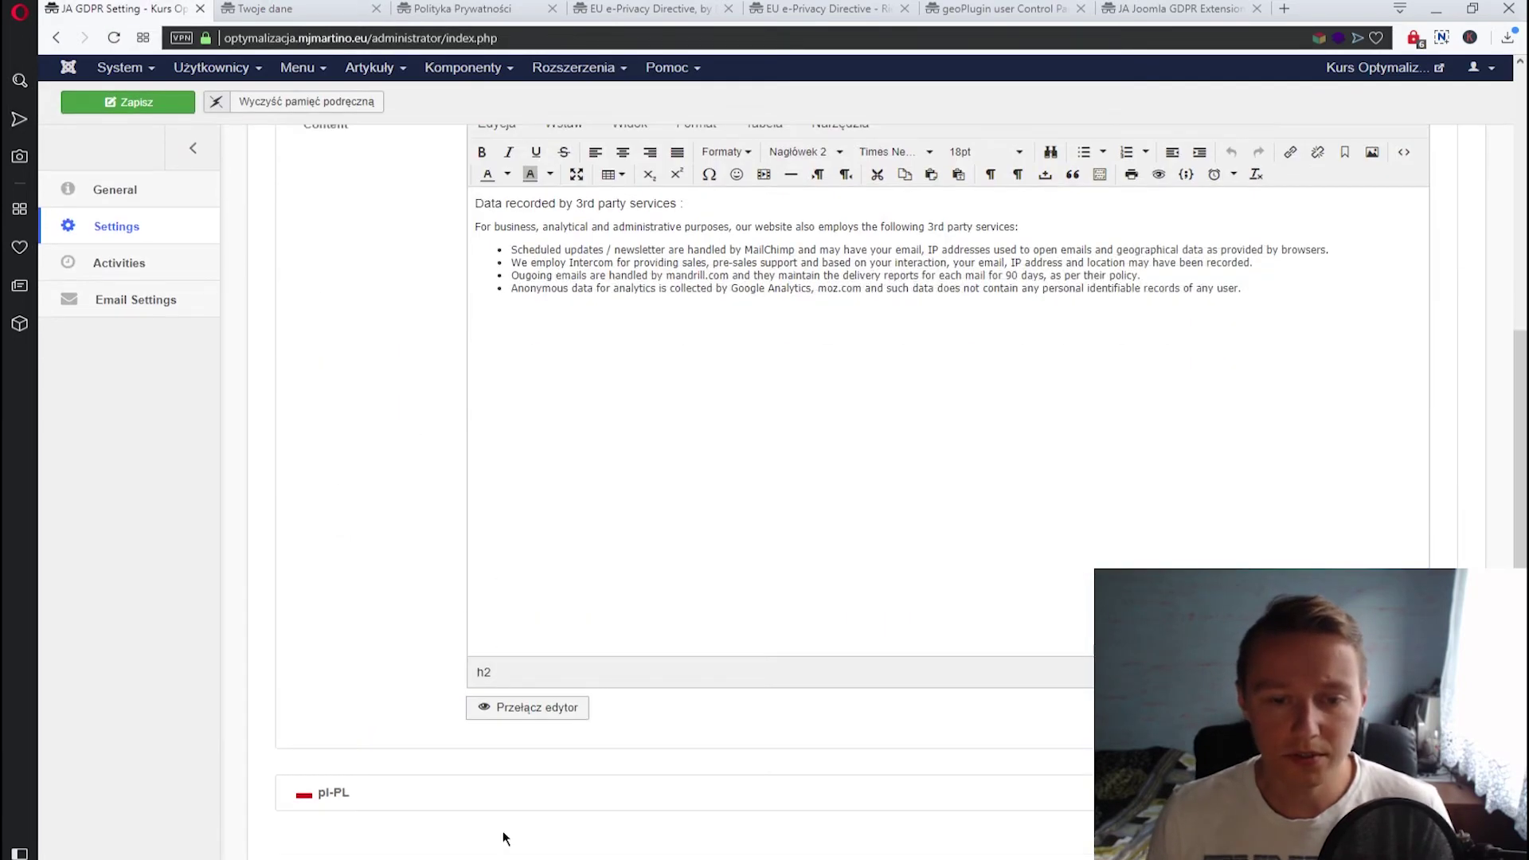
pyautogui.scroll(4, 414, 587)
pyautogui.scroll(-4, 462, 462)
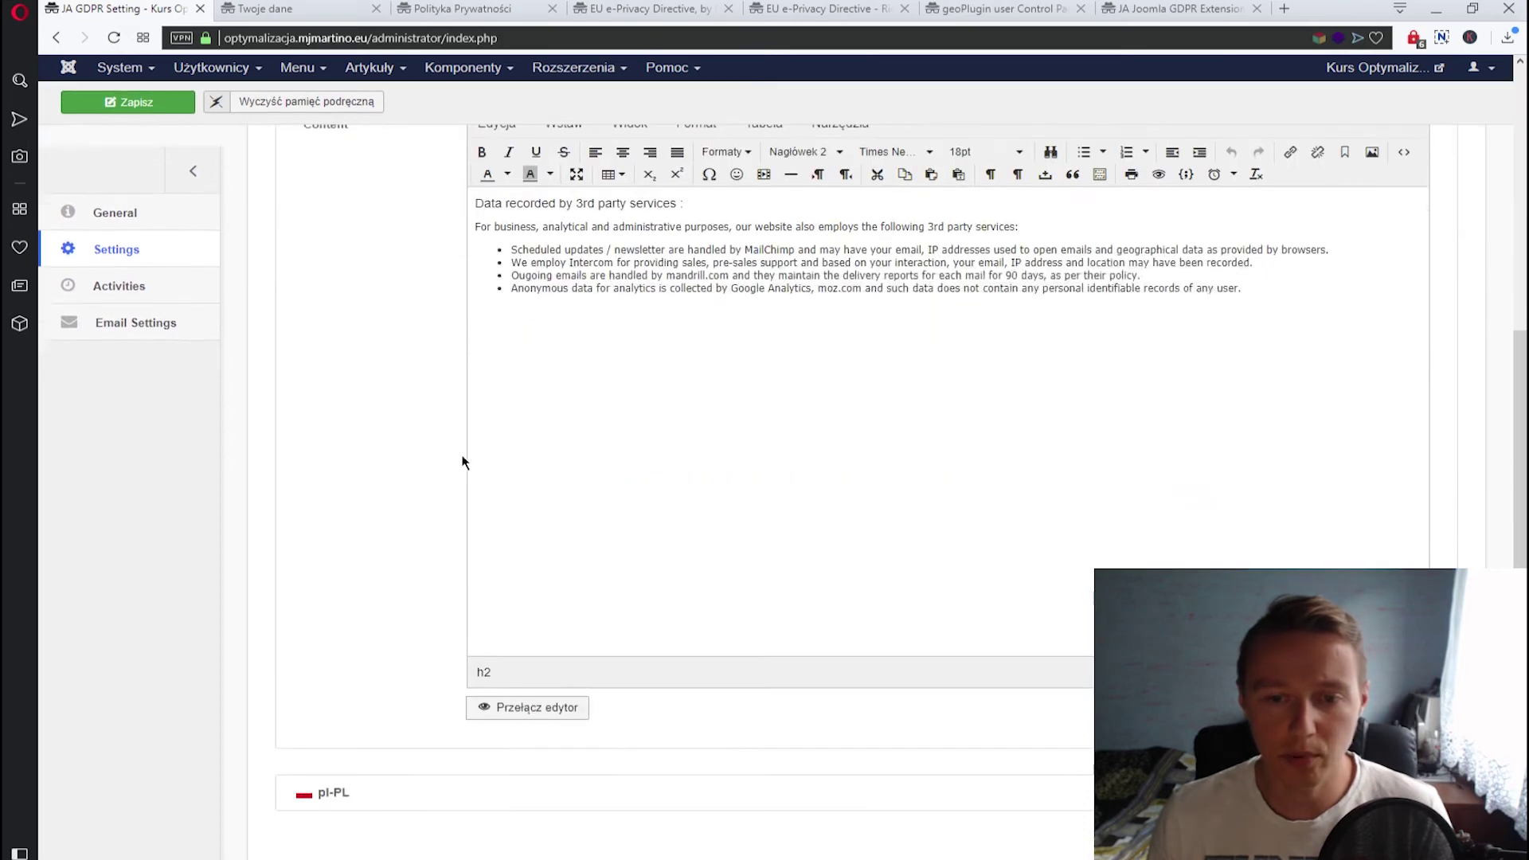
pyautogui.scroll(-8, 465, 436)
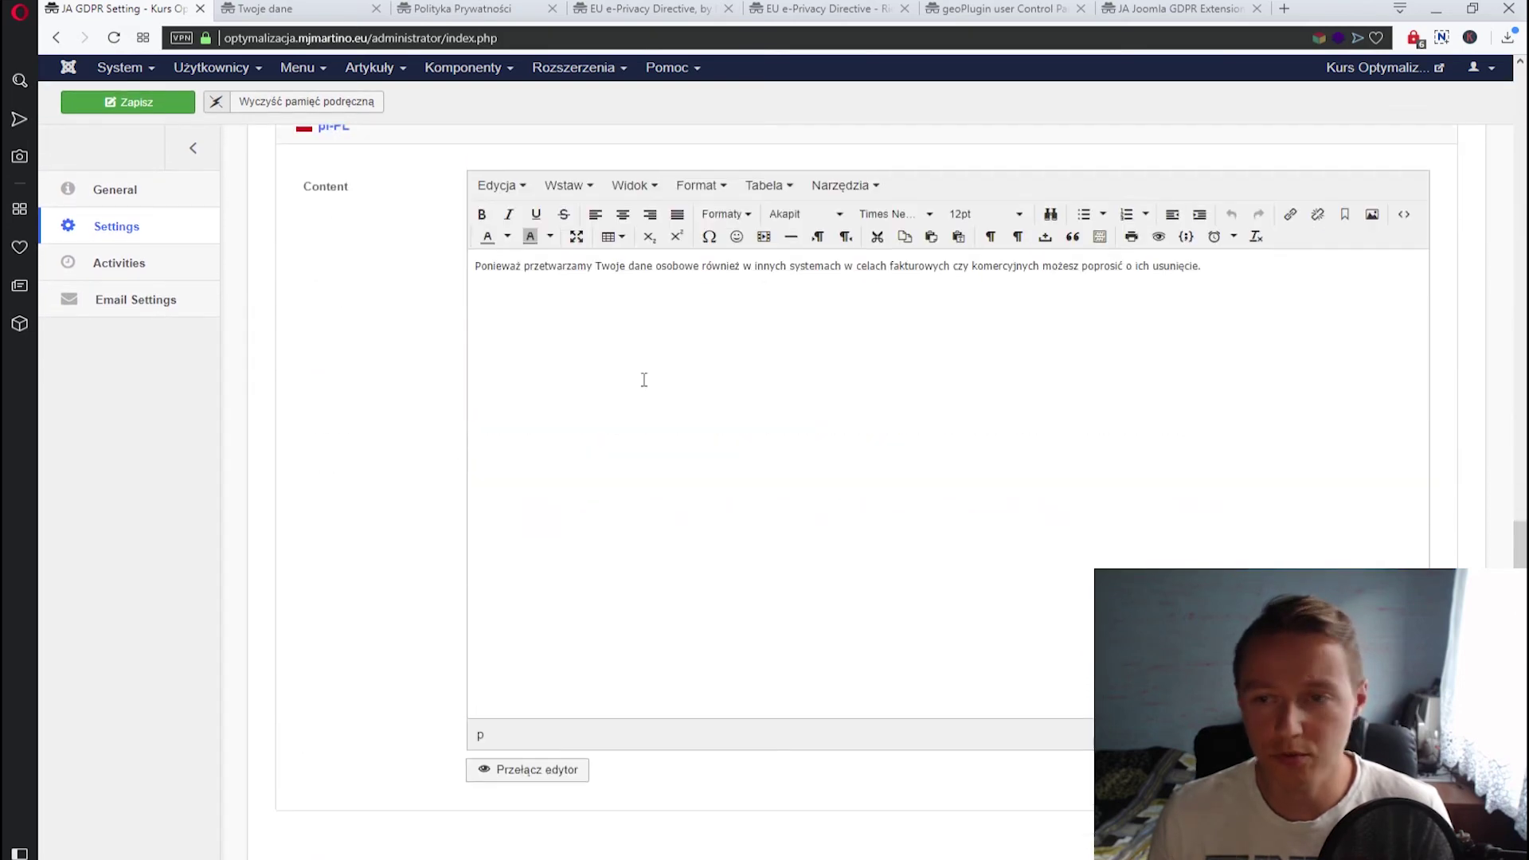
pyautogui.scroll(1, 700, 446)
pyautogui.click(1172, 361)
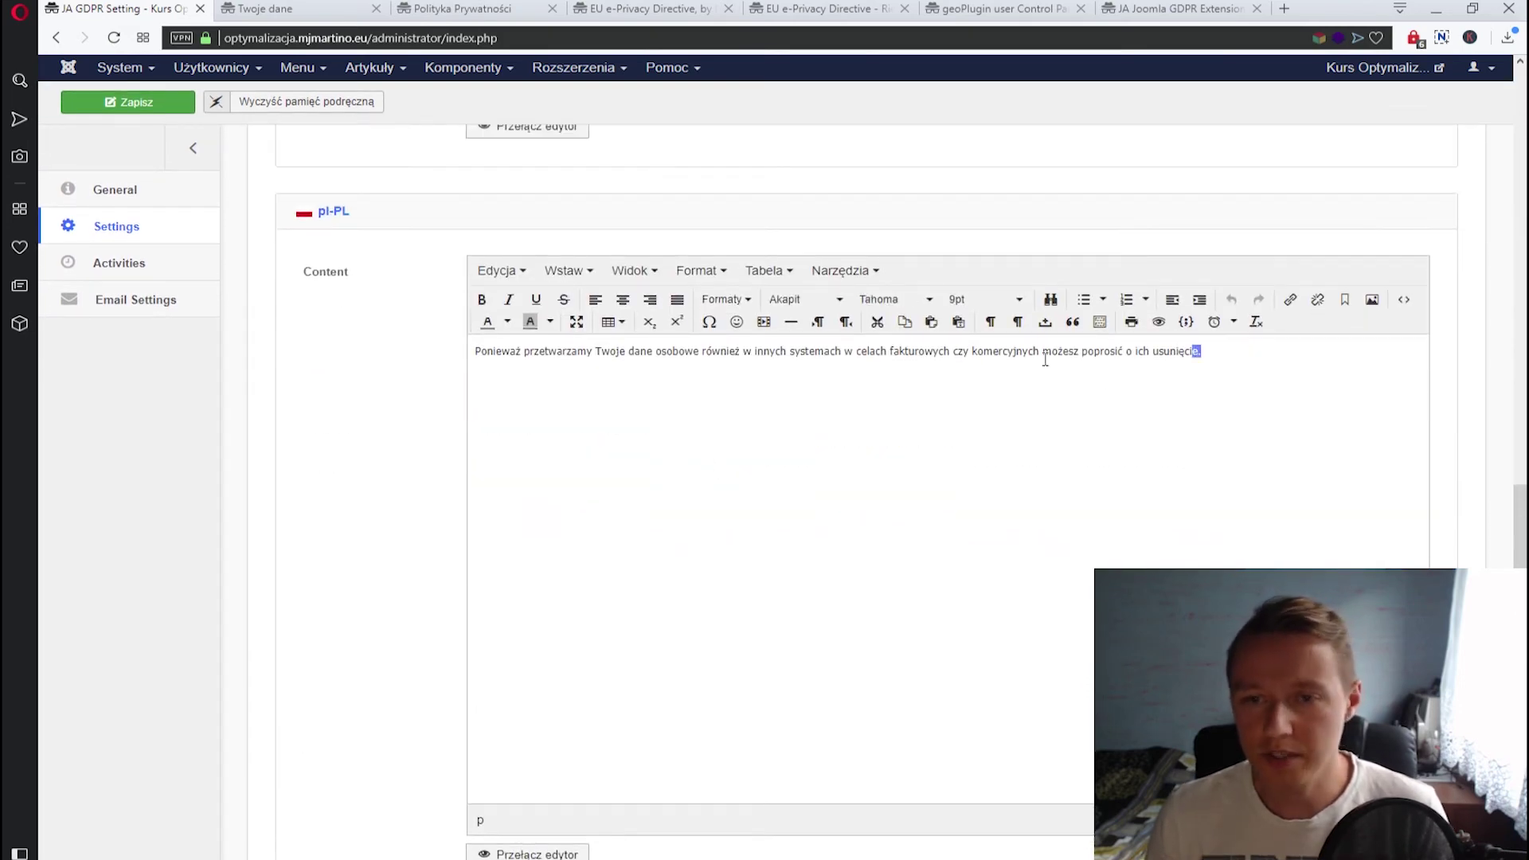
# Compare the Custom section's pl-PL content text with the manual deletion block on the site's Twoje dane page, and return to the JA GDPR settings
pyautogui.moveTo(1172, 361); pyautogui.dragTo(468, 327)
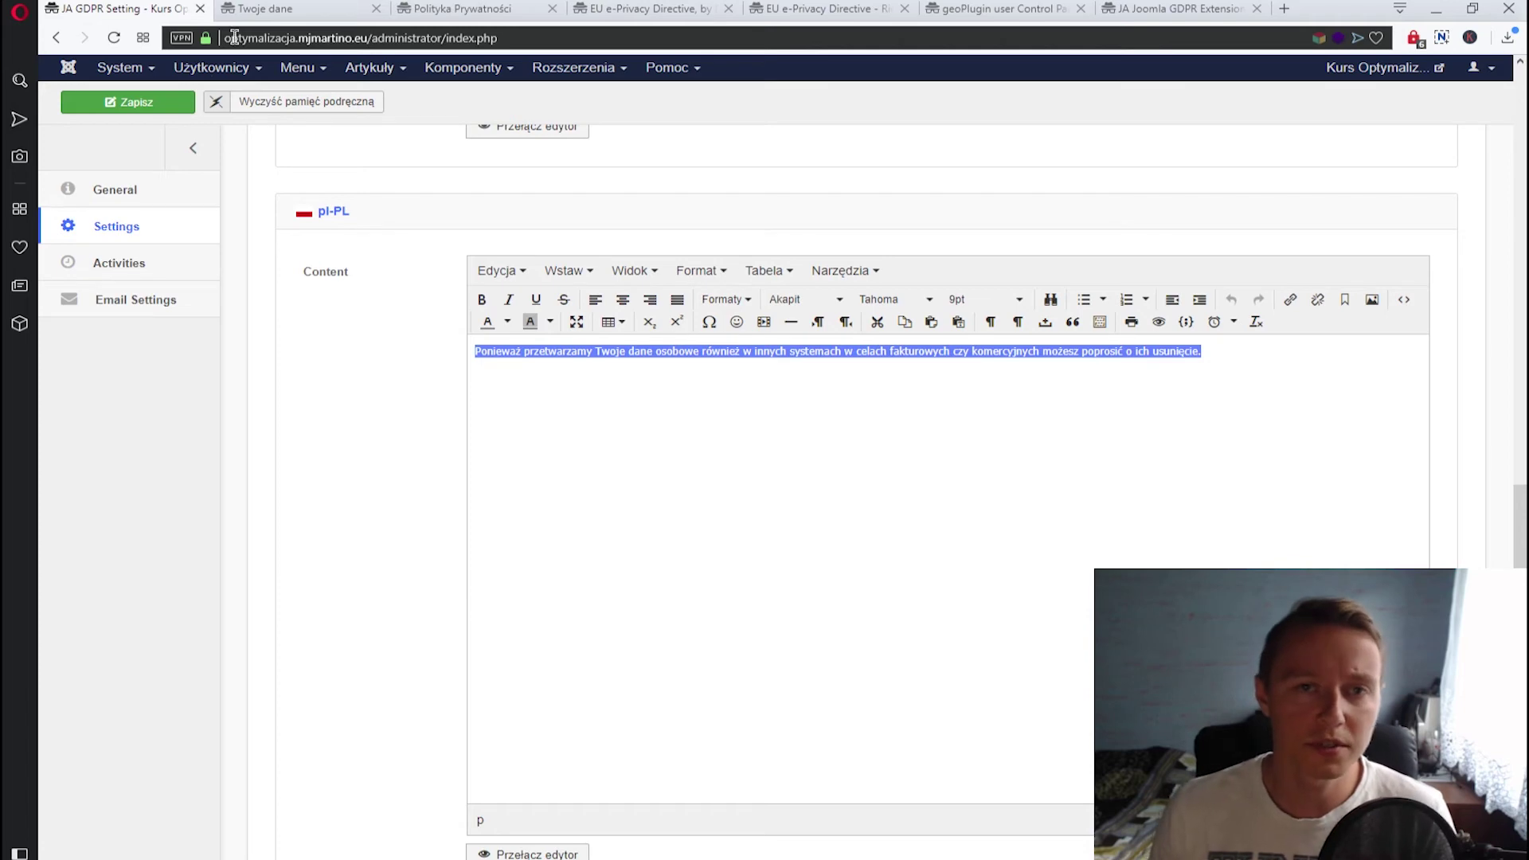
pyautogui.click(263, 11)
pyautogui.scroll(-2, 576, 406)
pyautogui.moveTo(278, 446); pyautogui.dragTo(466, 469)
pyautogui.click(509, 489)
pyautogui.scroll(2, 480, 305)
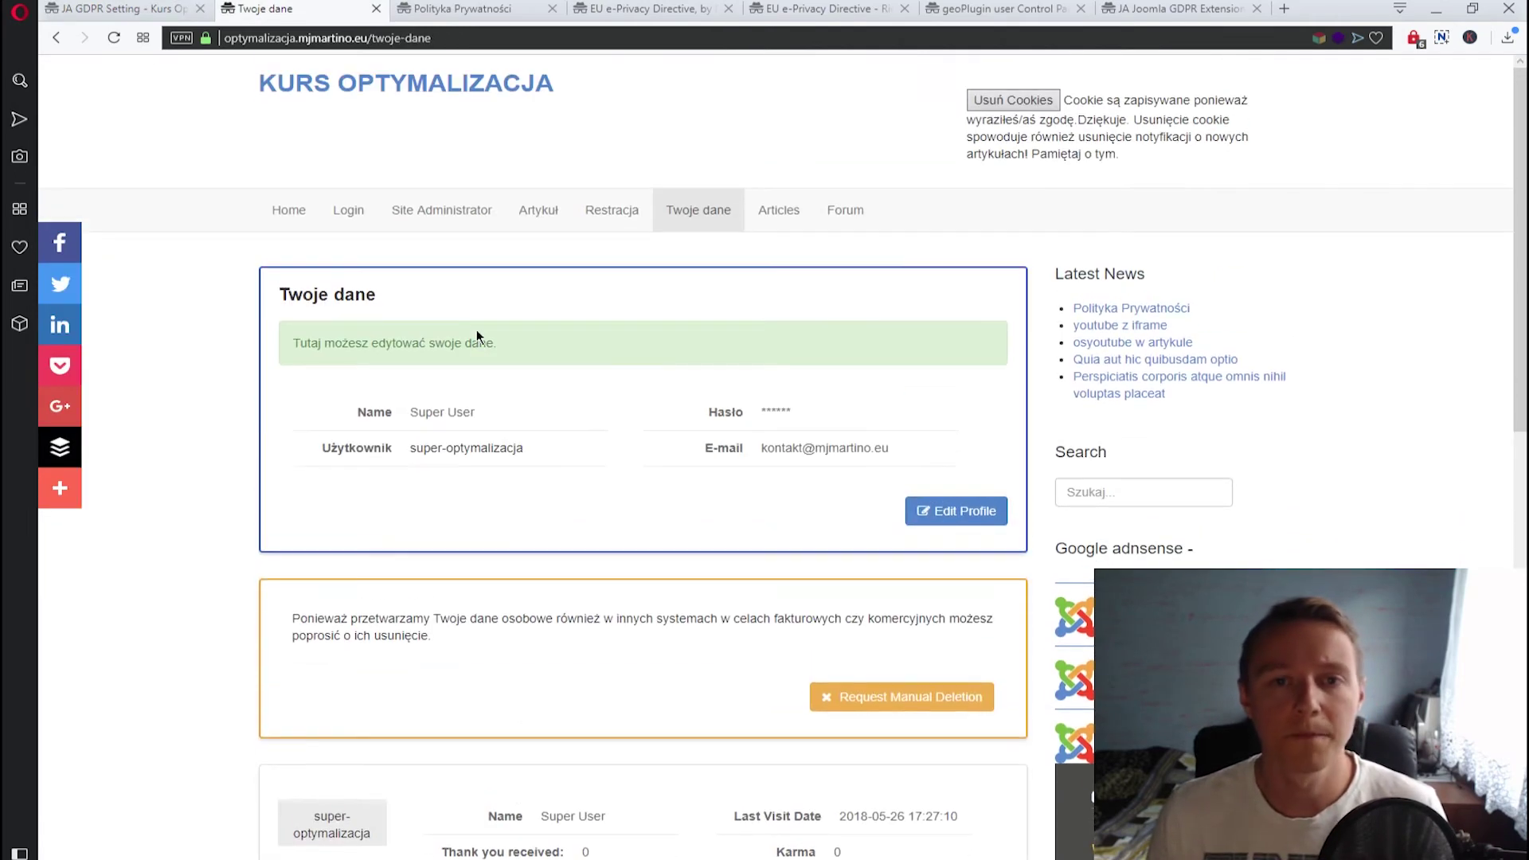
pyautogui.click(135, 10)
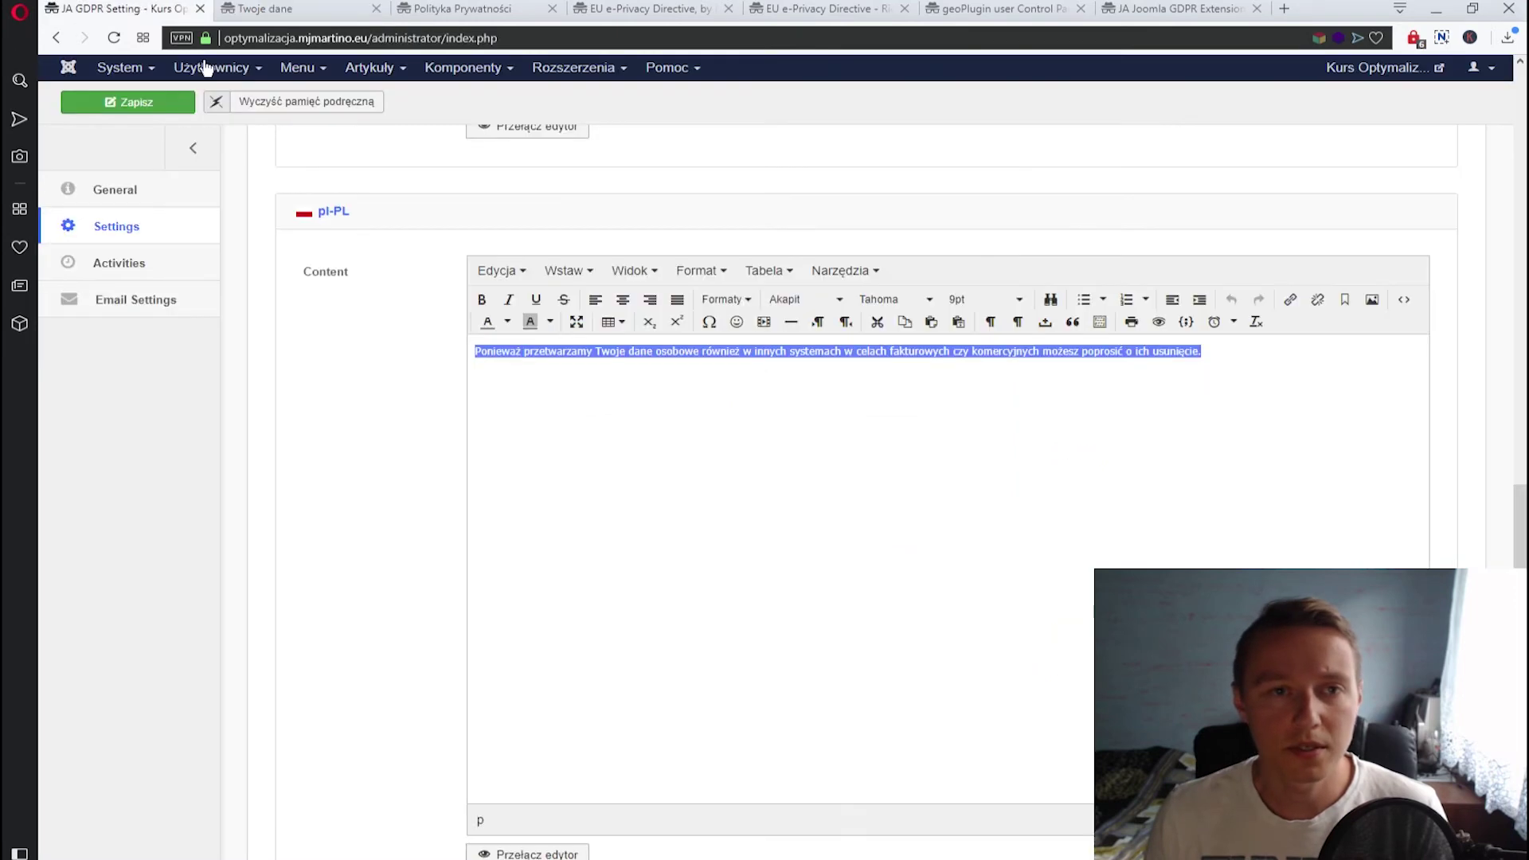
# Review the Kunena section's post replacement, attachment and delete button options, and open the Activities list
pyautogui.scroll(10, 690, 254)
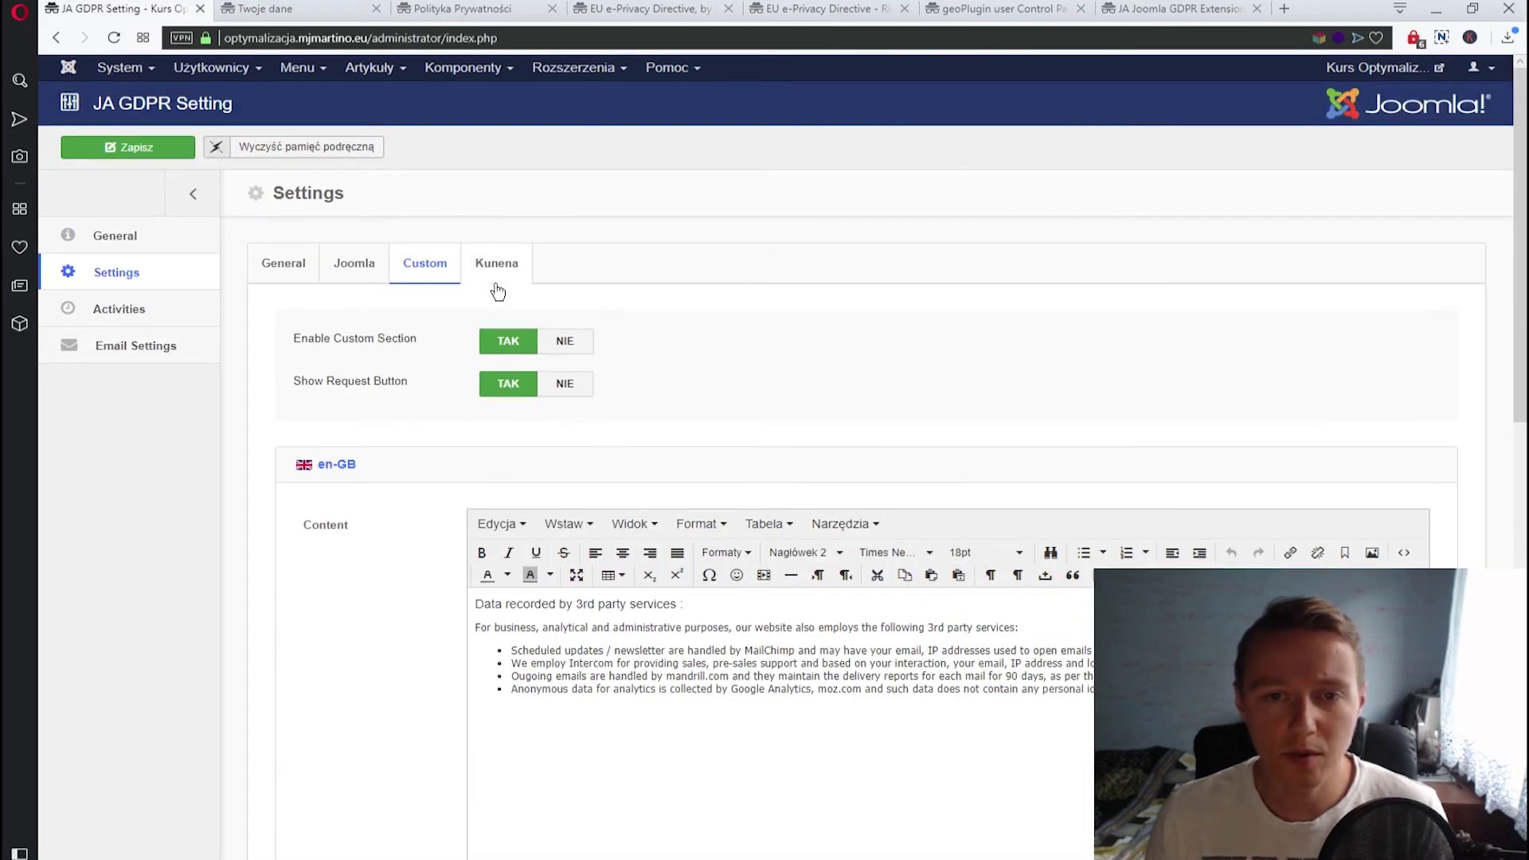
pyautogui.click(495, 283)
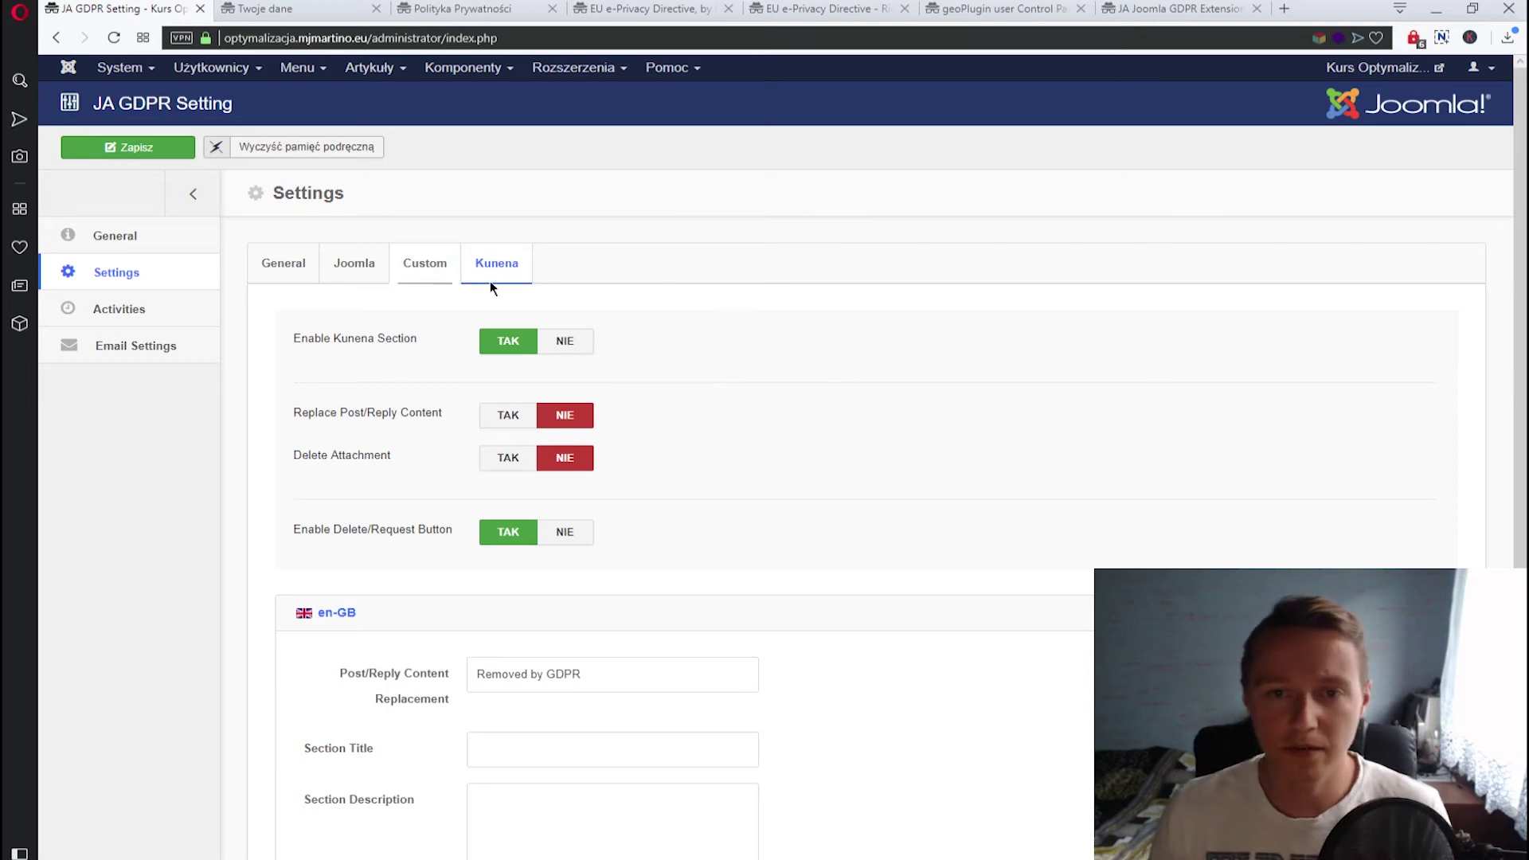
pyautogui.scroll(-2, 711, 377)
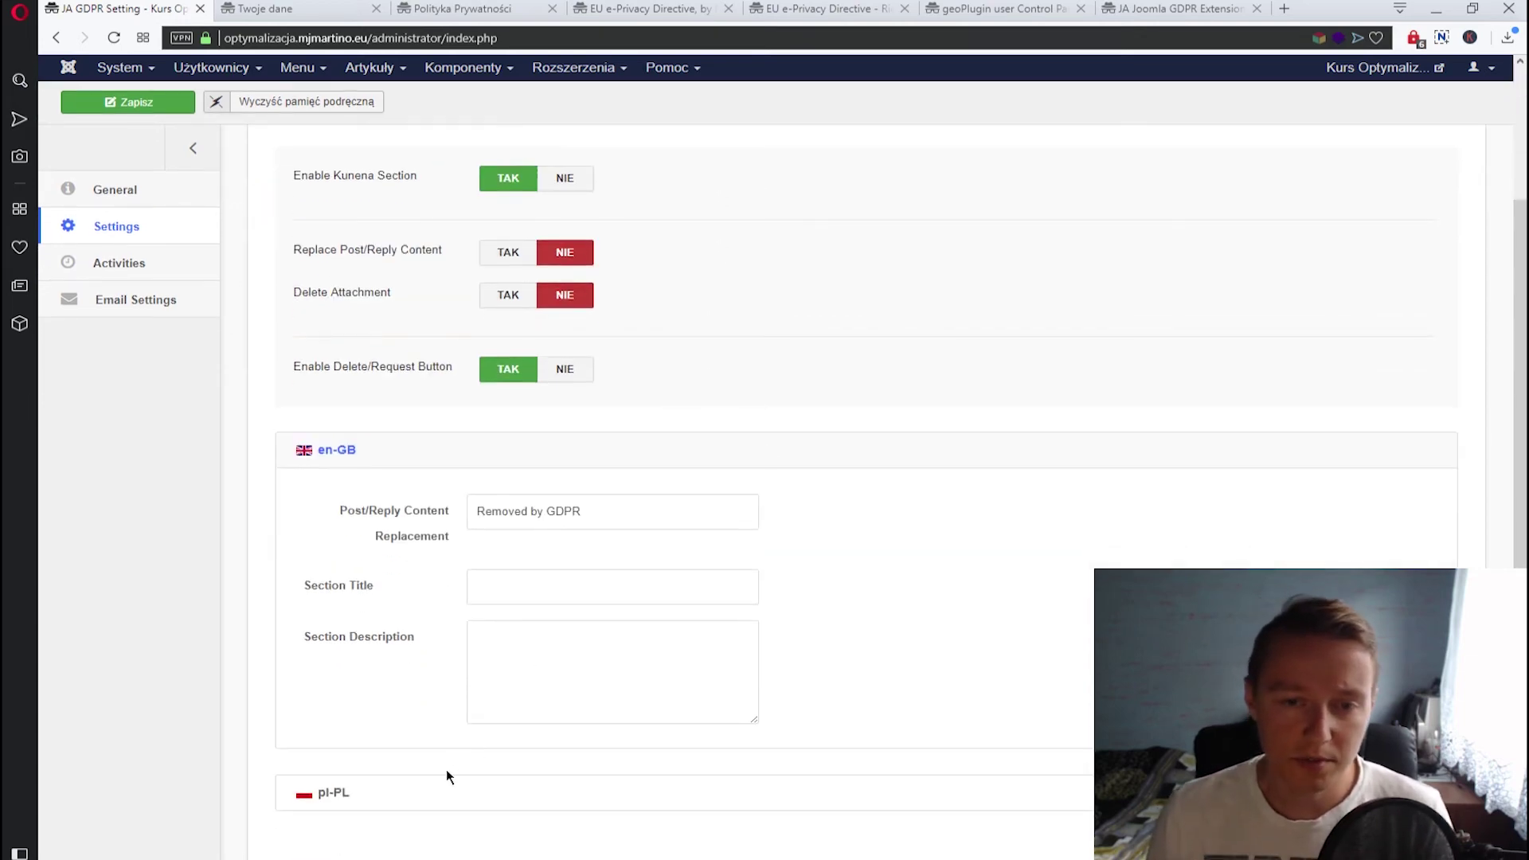
pyautogui.scroll(2, 633, 488)
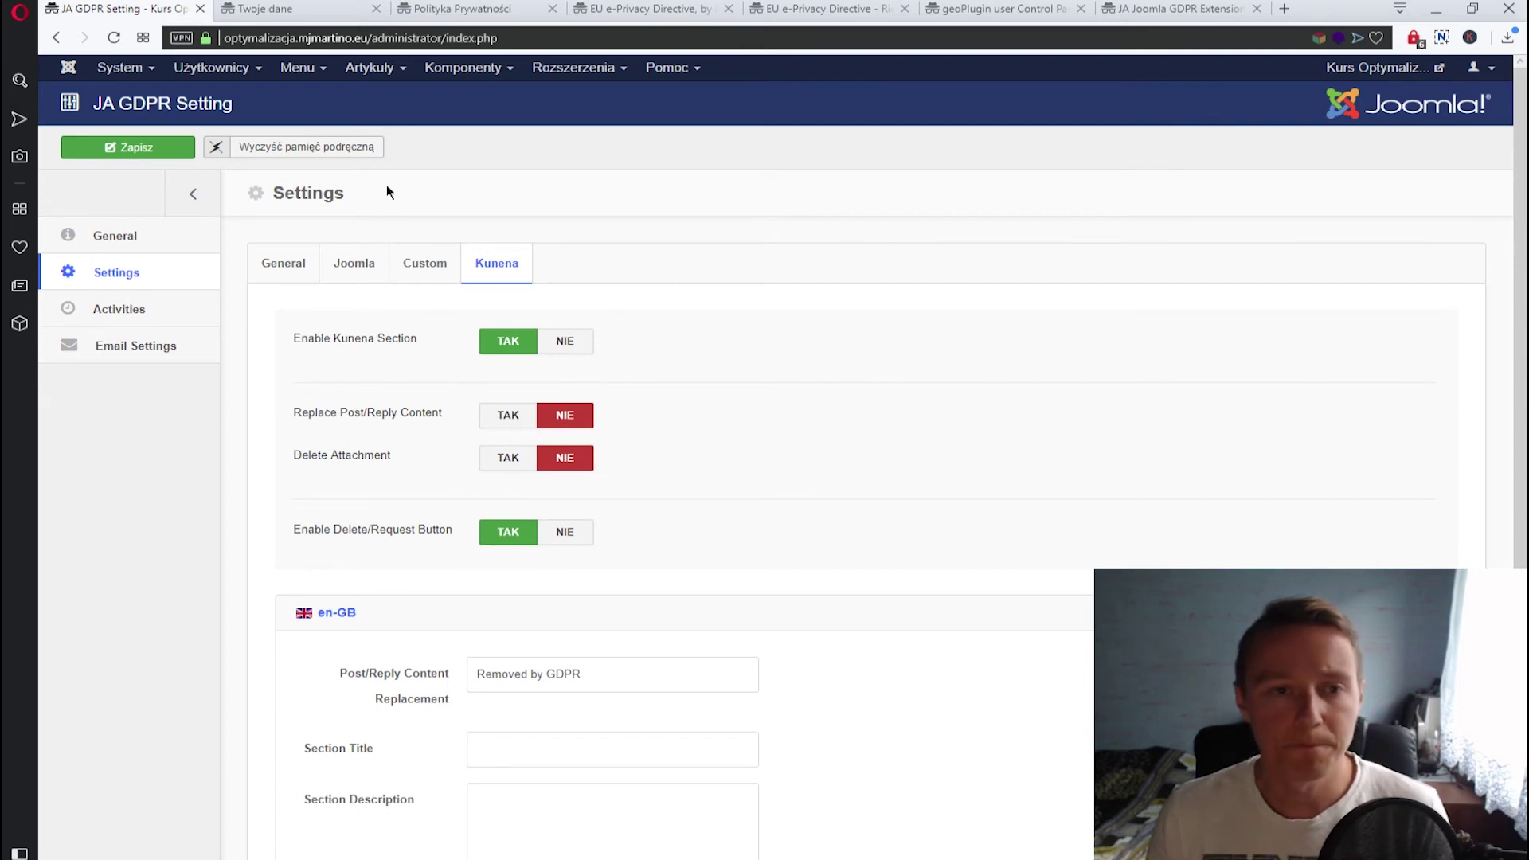
pyautogui.click(139, 322)
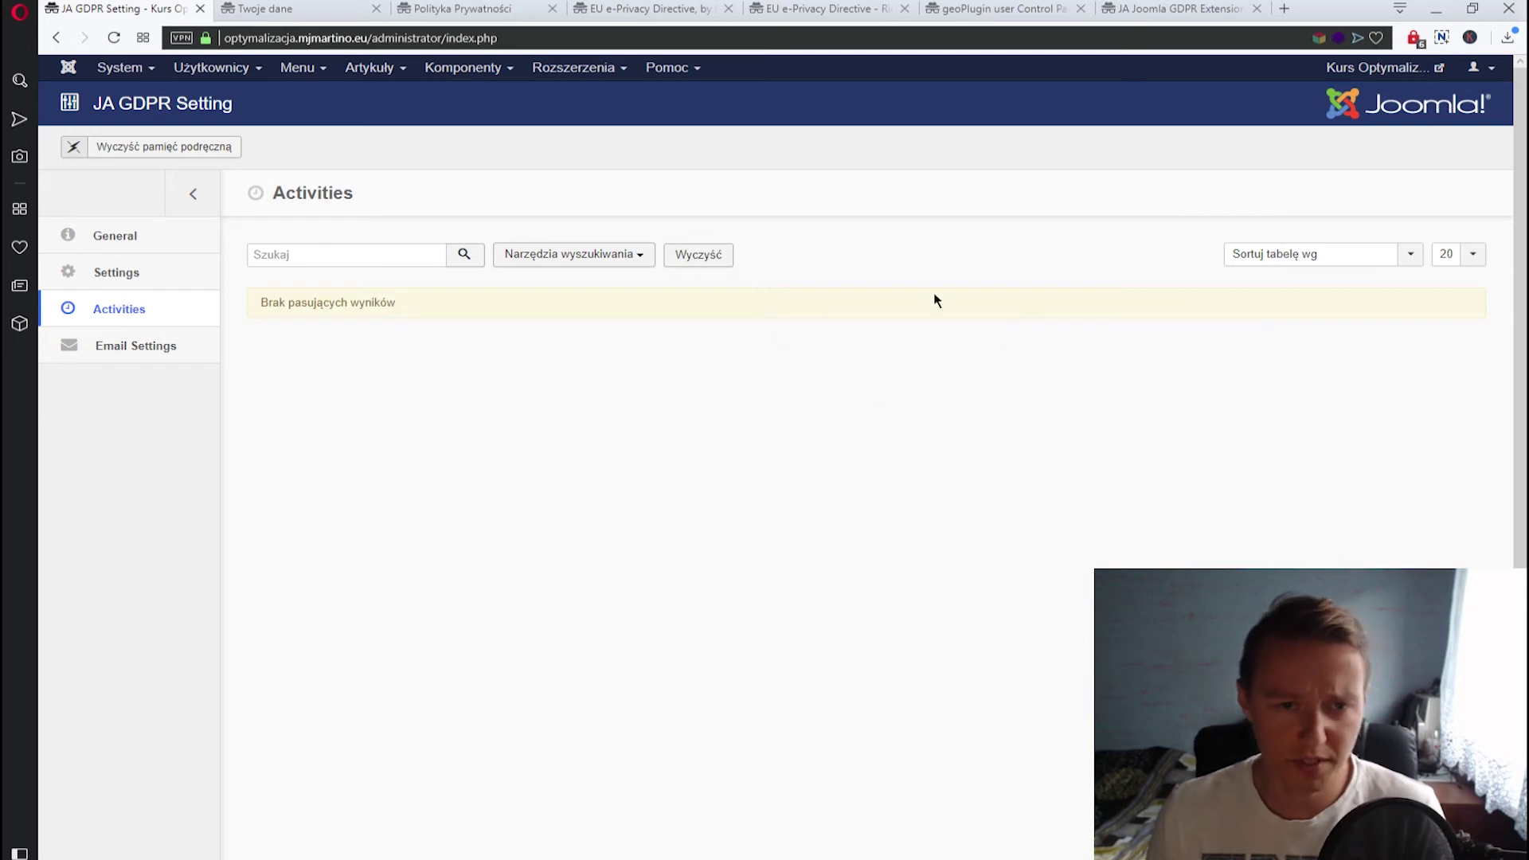
# Open the email template settings and review the reply and BCC fields and the Manual Deletion Request Email Template
pyautogui.click(97, 354)
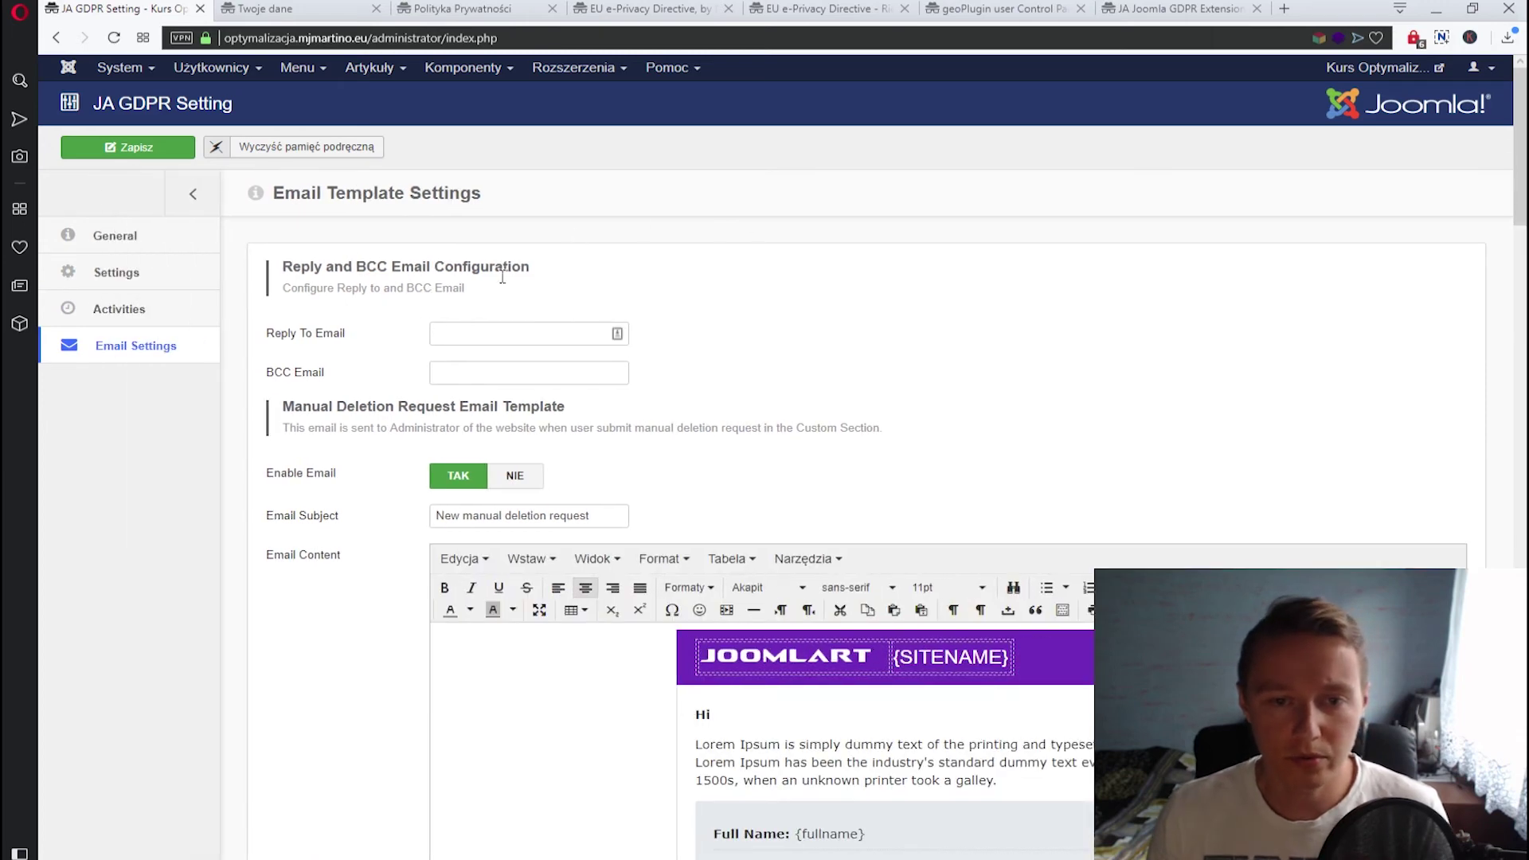
pyautogui.scroll(-1, 289, 360)
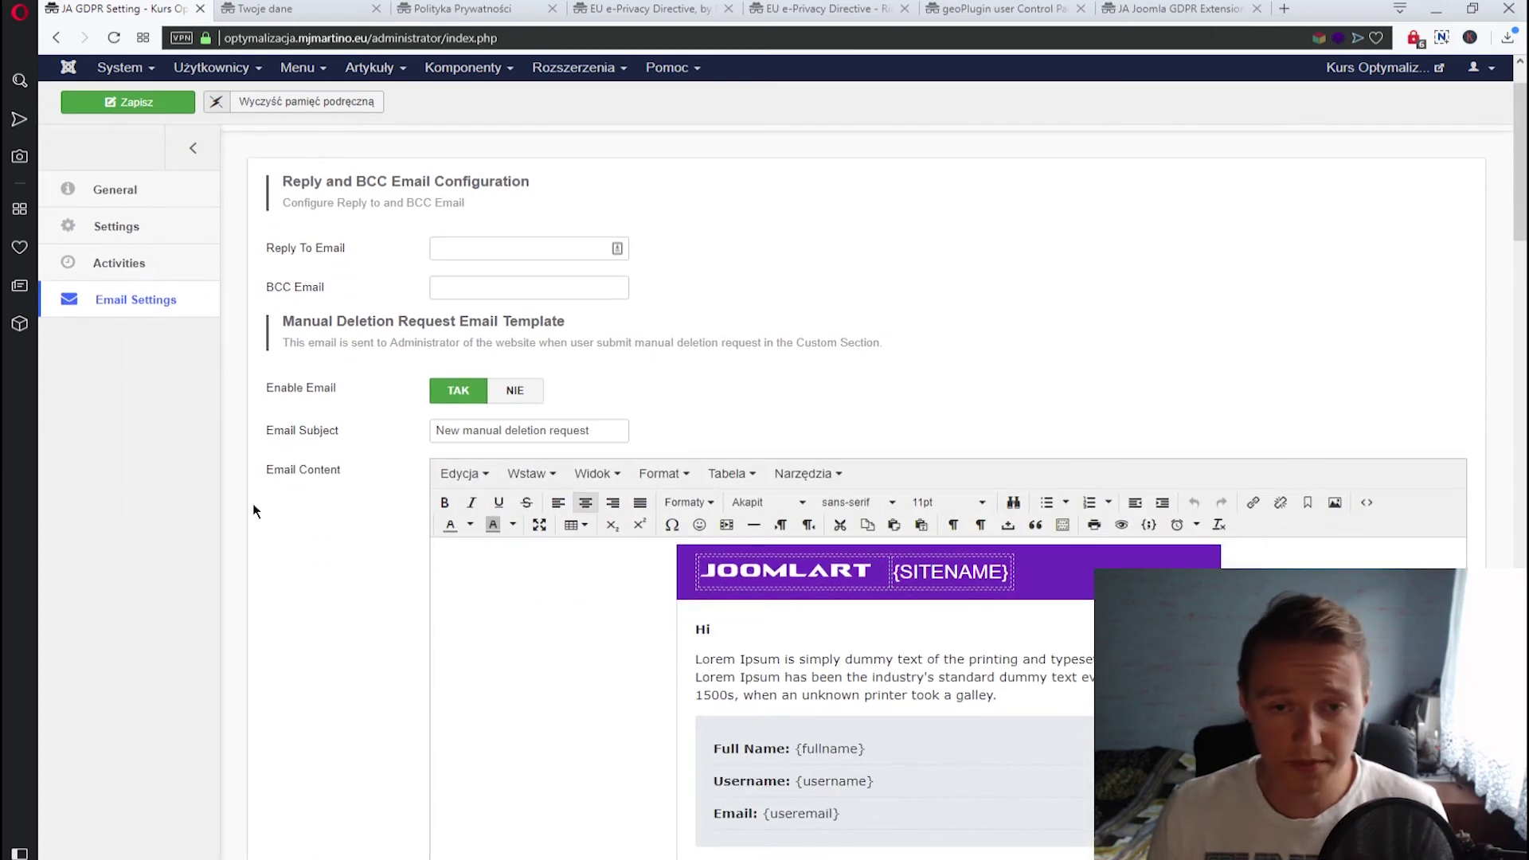
pyautogui.scroll(-2, 319, 359)
pyautogui.moveTo(602, 267); pyautogui.dragTo(341, 384)
pyautogui.scroll(-1, 408, 430)
pyautogui.click(573, 414)
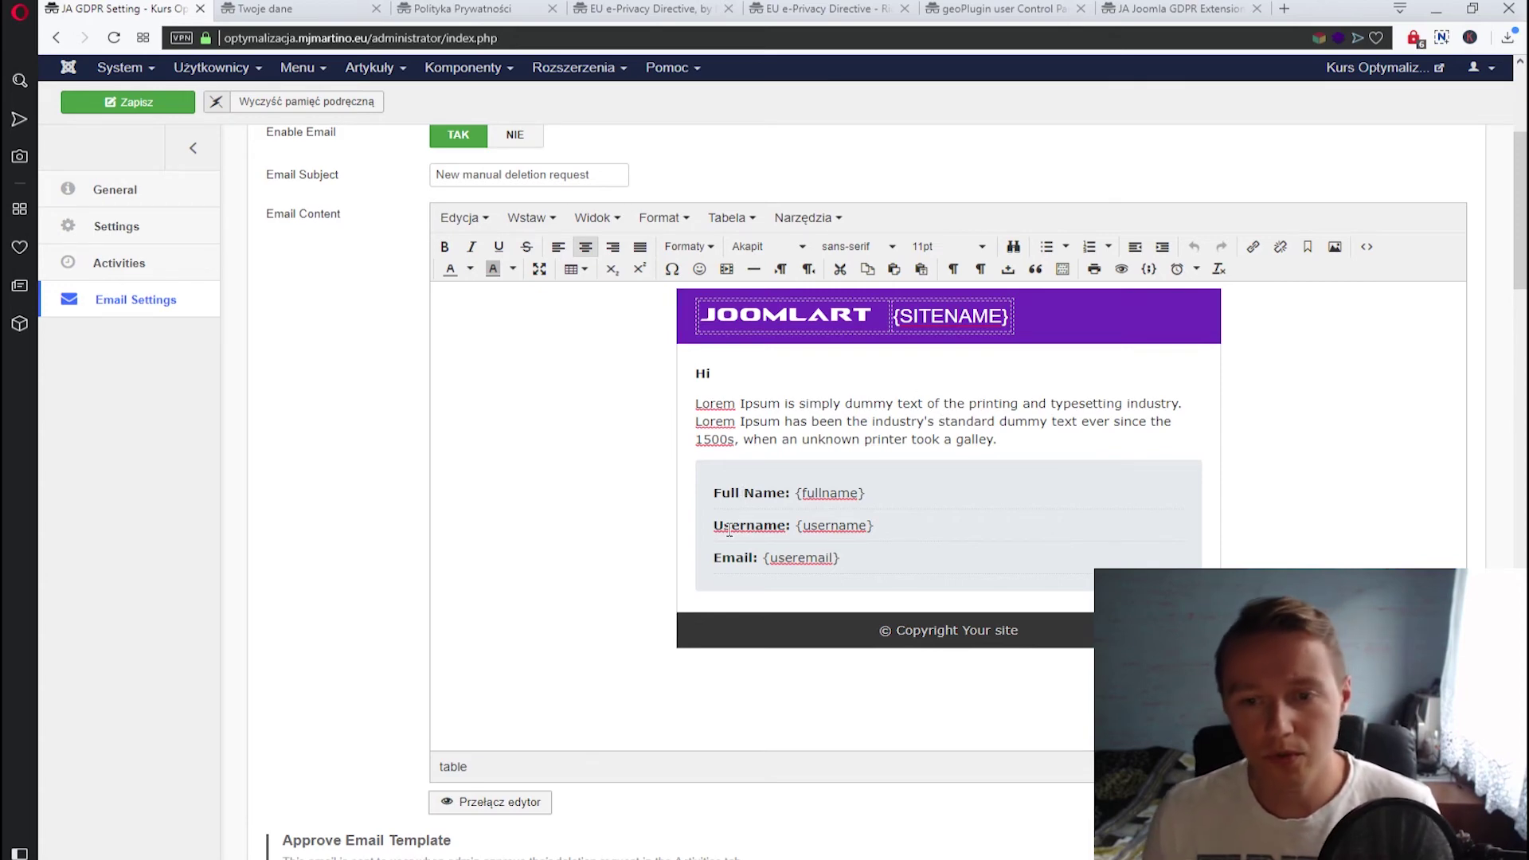
pyautogui.scroll(-2, 682, 516)
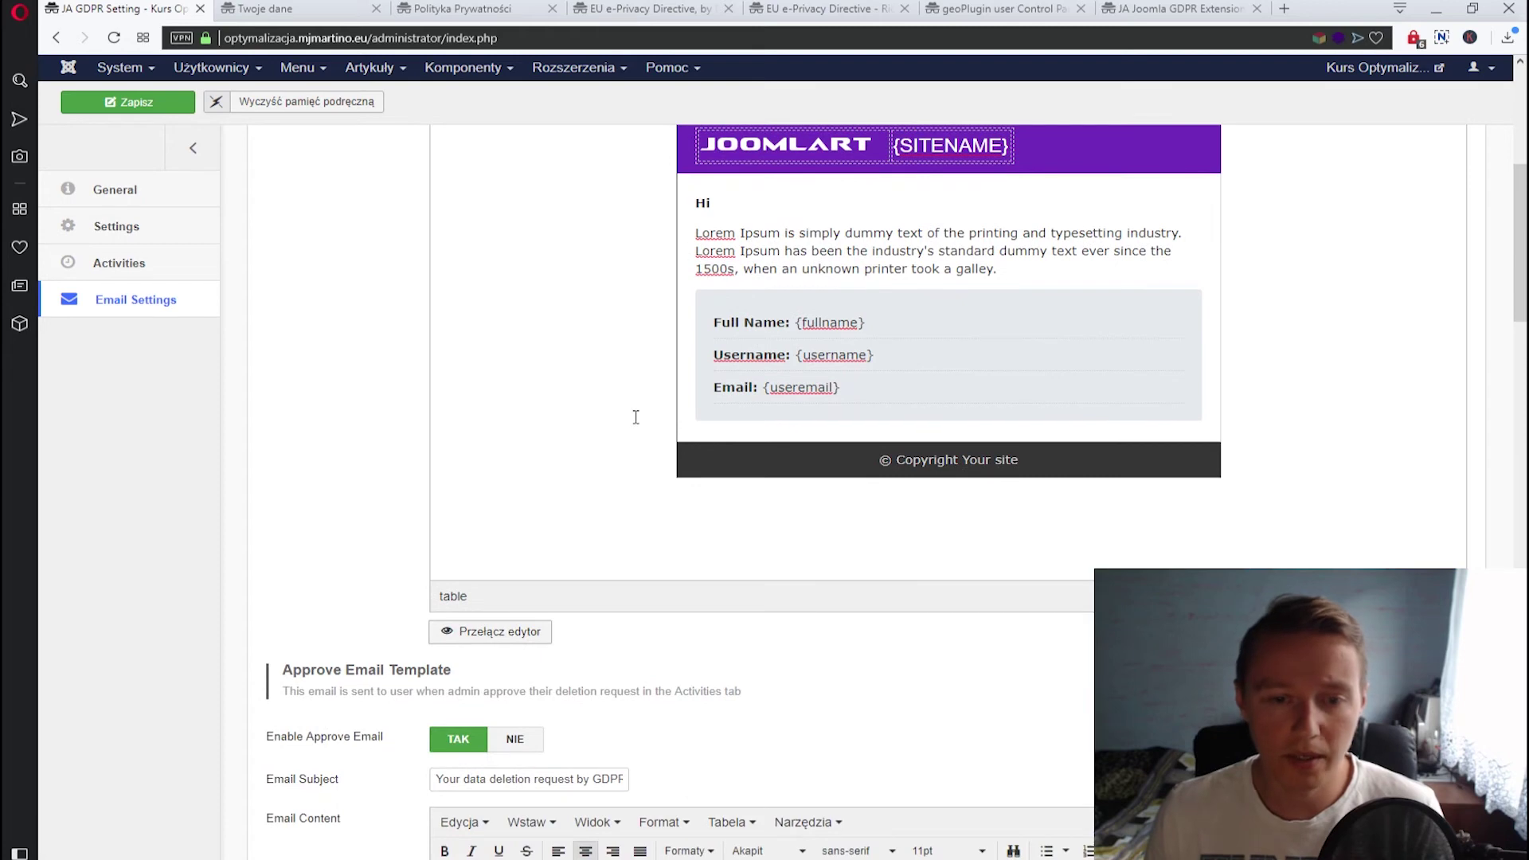
# Review the Approve Email Template and the subject and content of the Reject Email Template
pyautogui.scroll(-6, 683, 517)
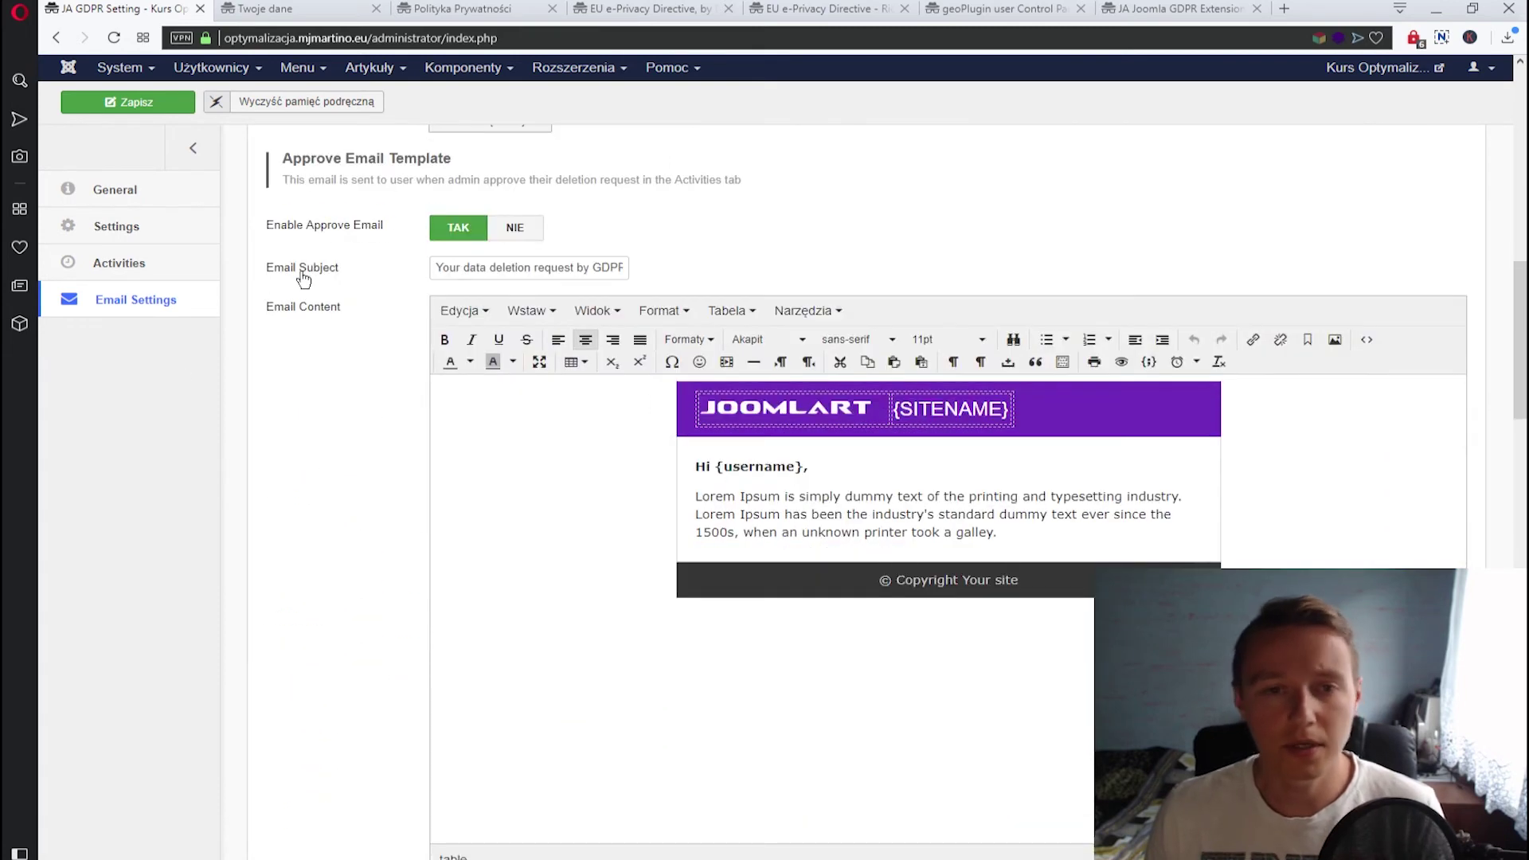
pyautogui.scroll(-1, 401, 431)
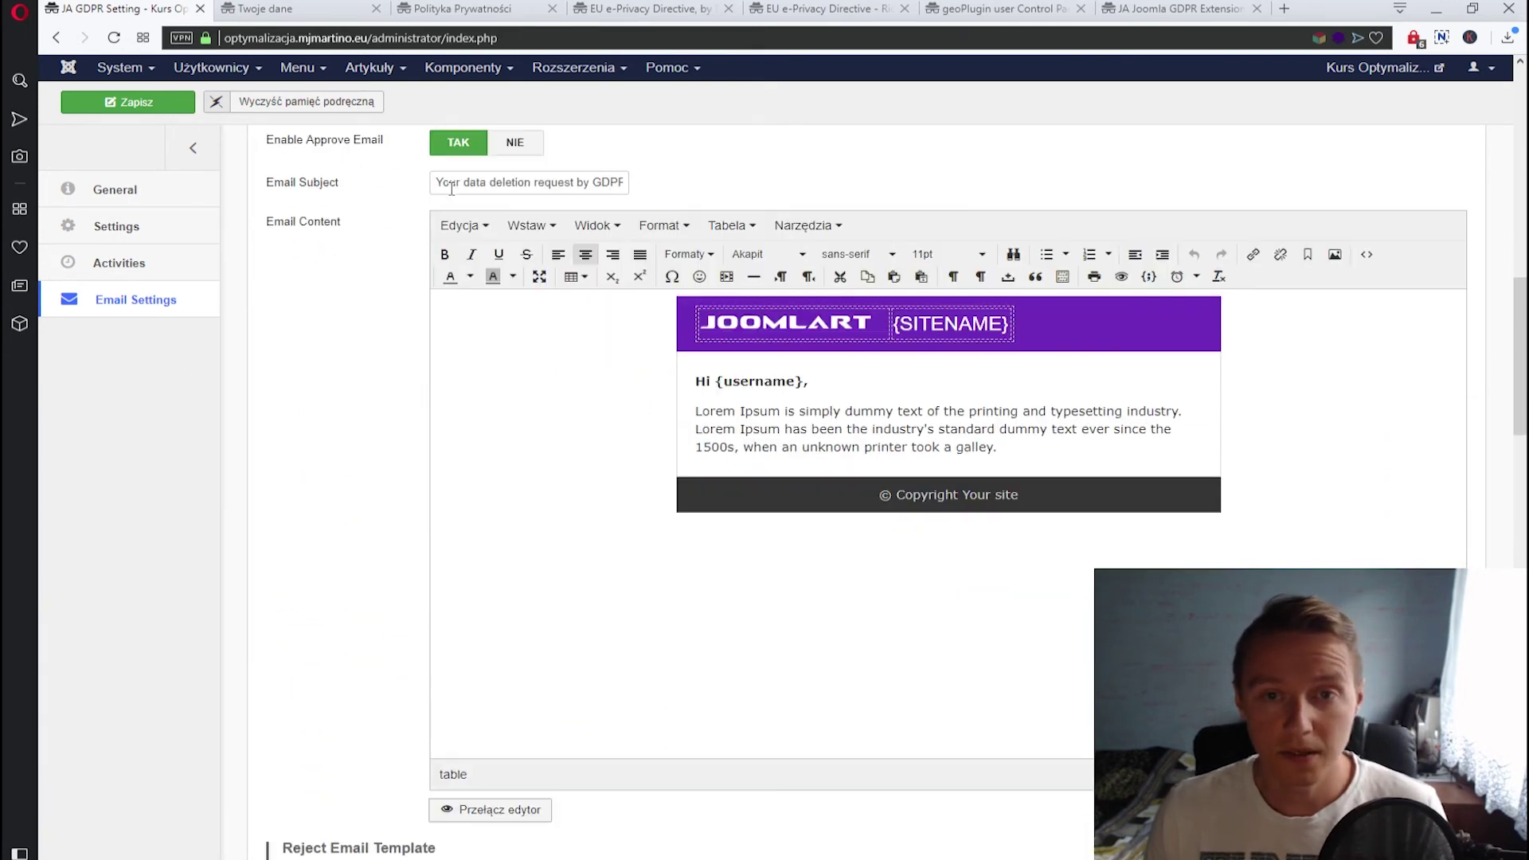
pyautogui.scroll(-6, 518, 422)
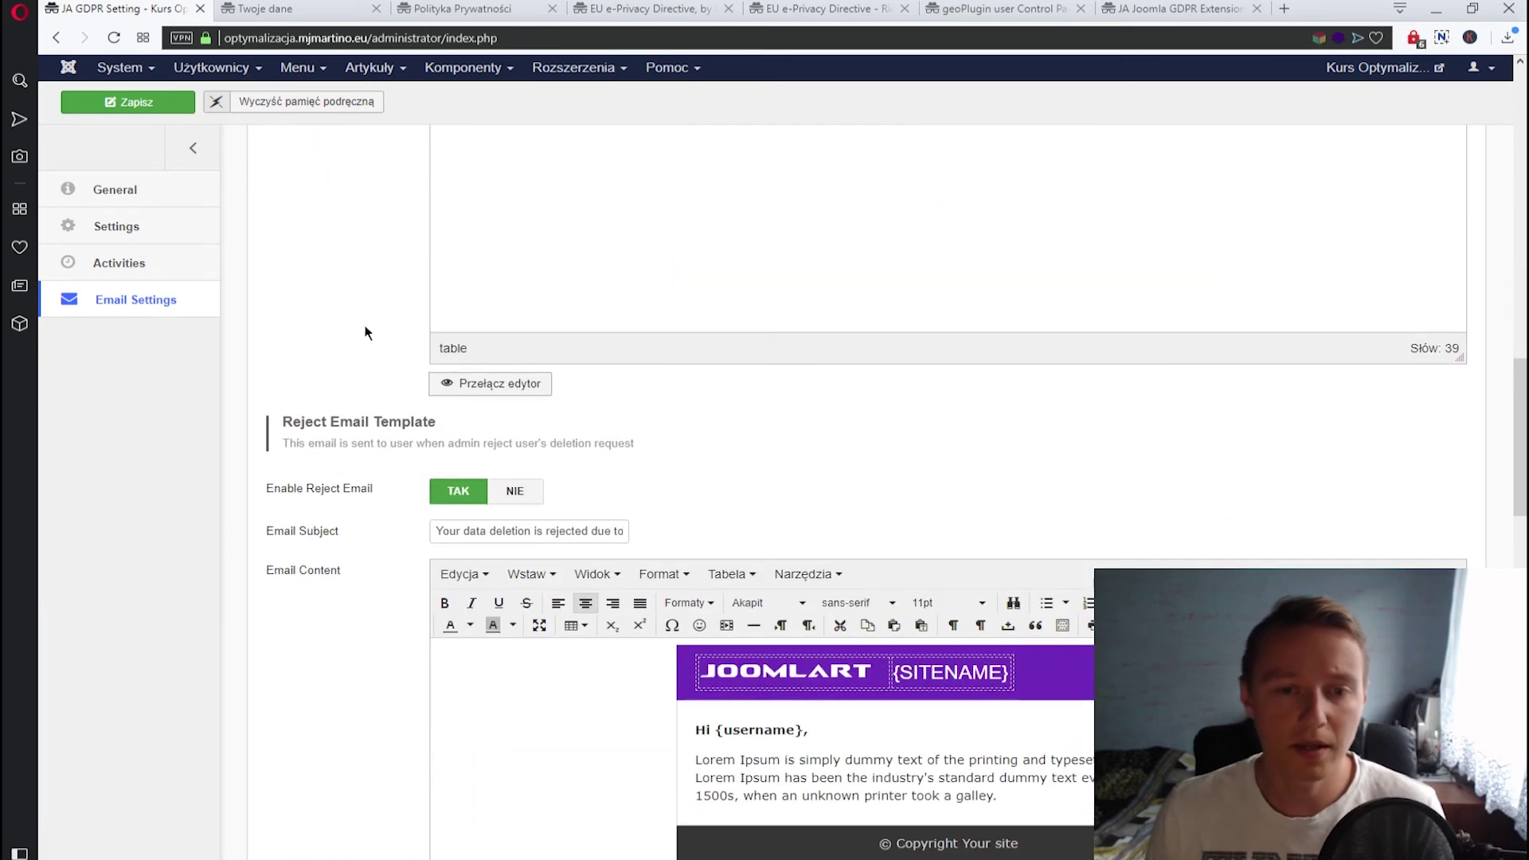
pyautogui.scroll(-2, 357, 319)
pyautogui.moveTo(436, 355); pyautogui.dragTo(709, 369)
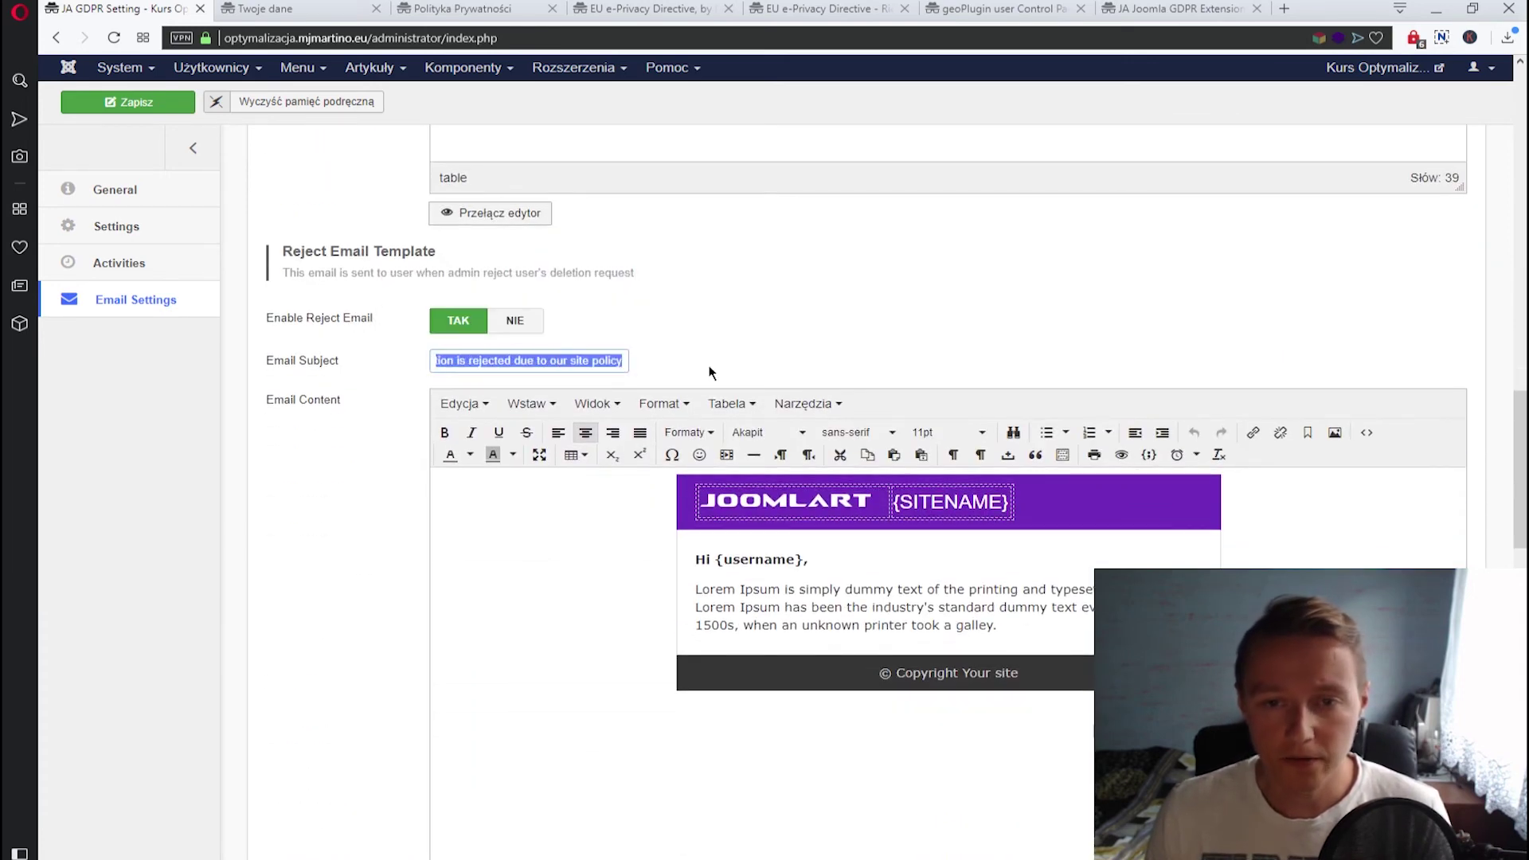
pyautogui.scroll(-7, 557, 518)
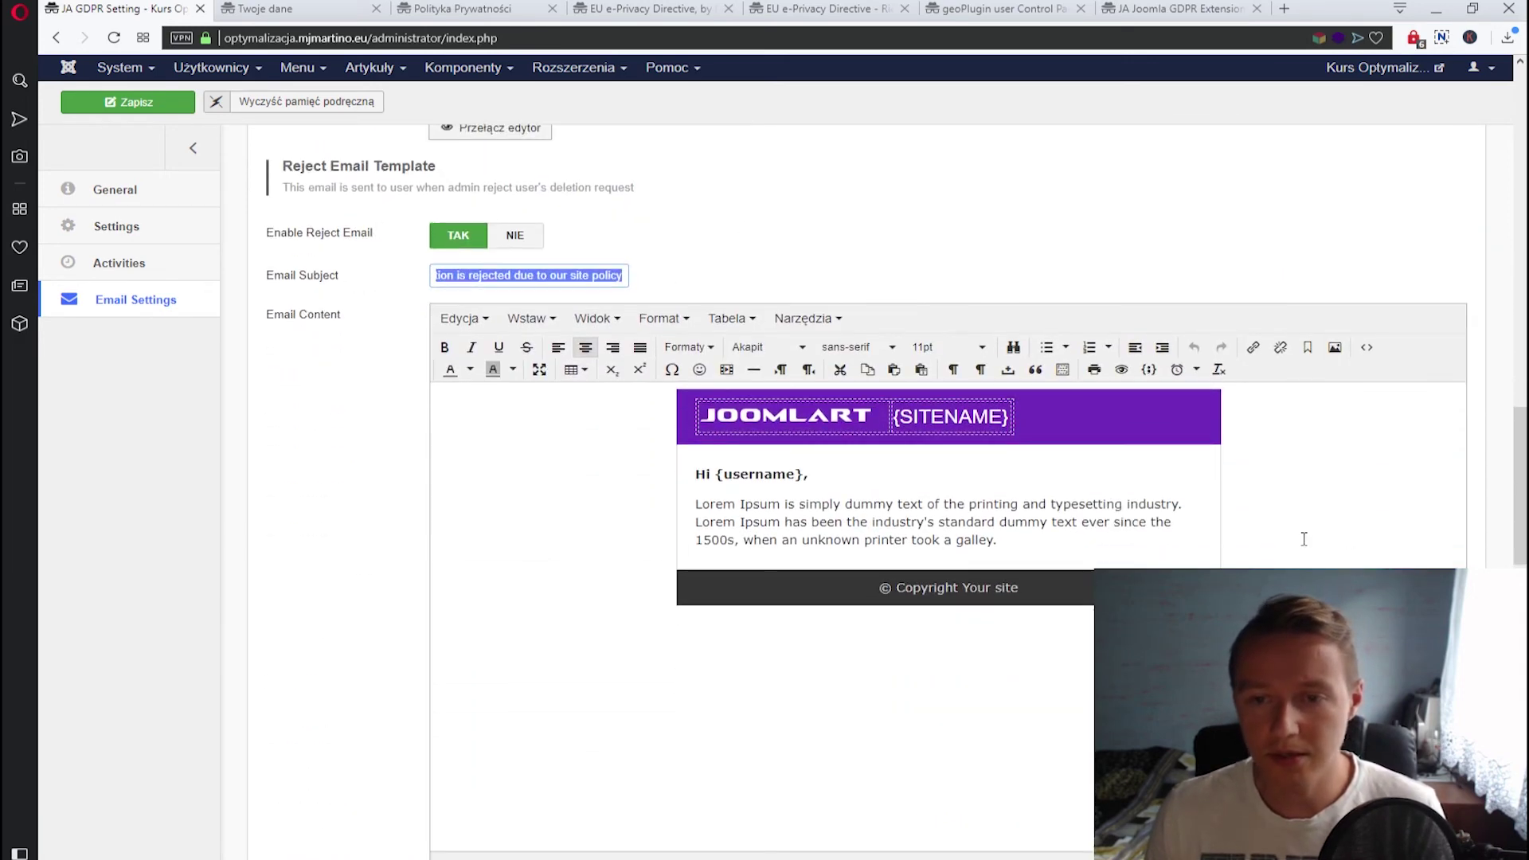
# Examine the subject and content of the Manual Deletion Complete Email Notification Template
pyautogui.scroll(-2, 386, 490)
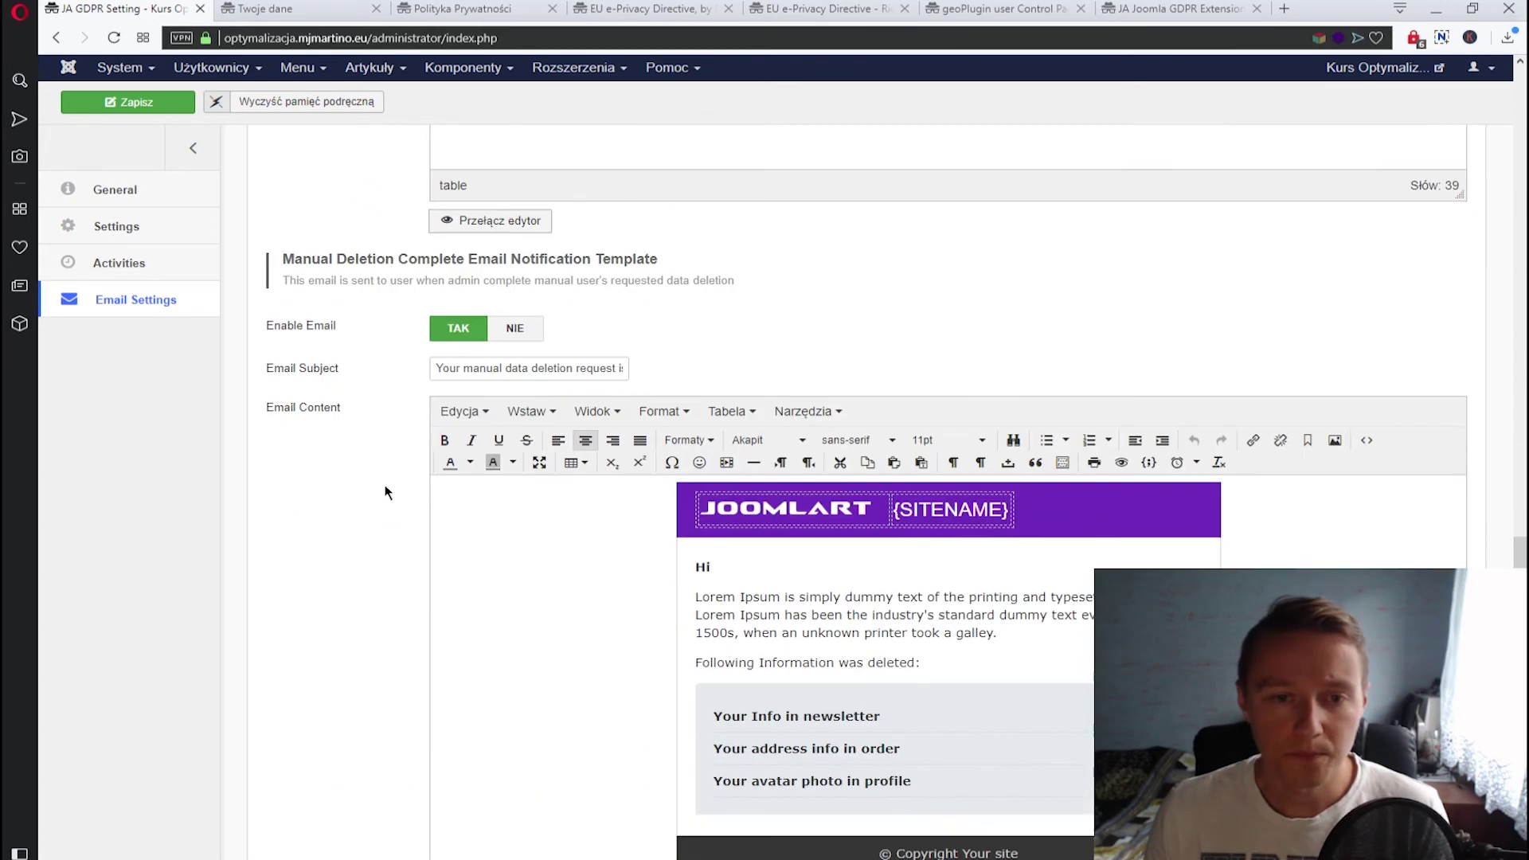
pyautogui.scroll(-1, 366, 434)
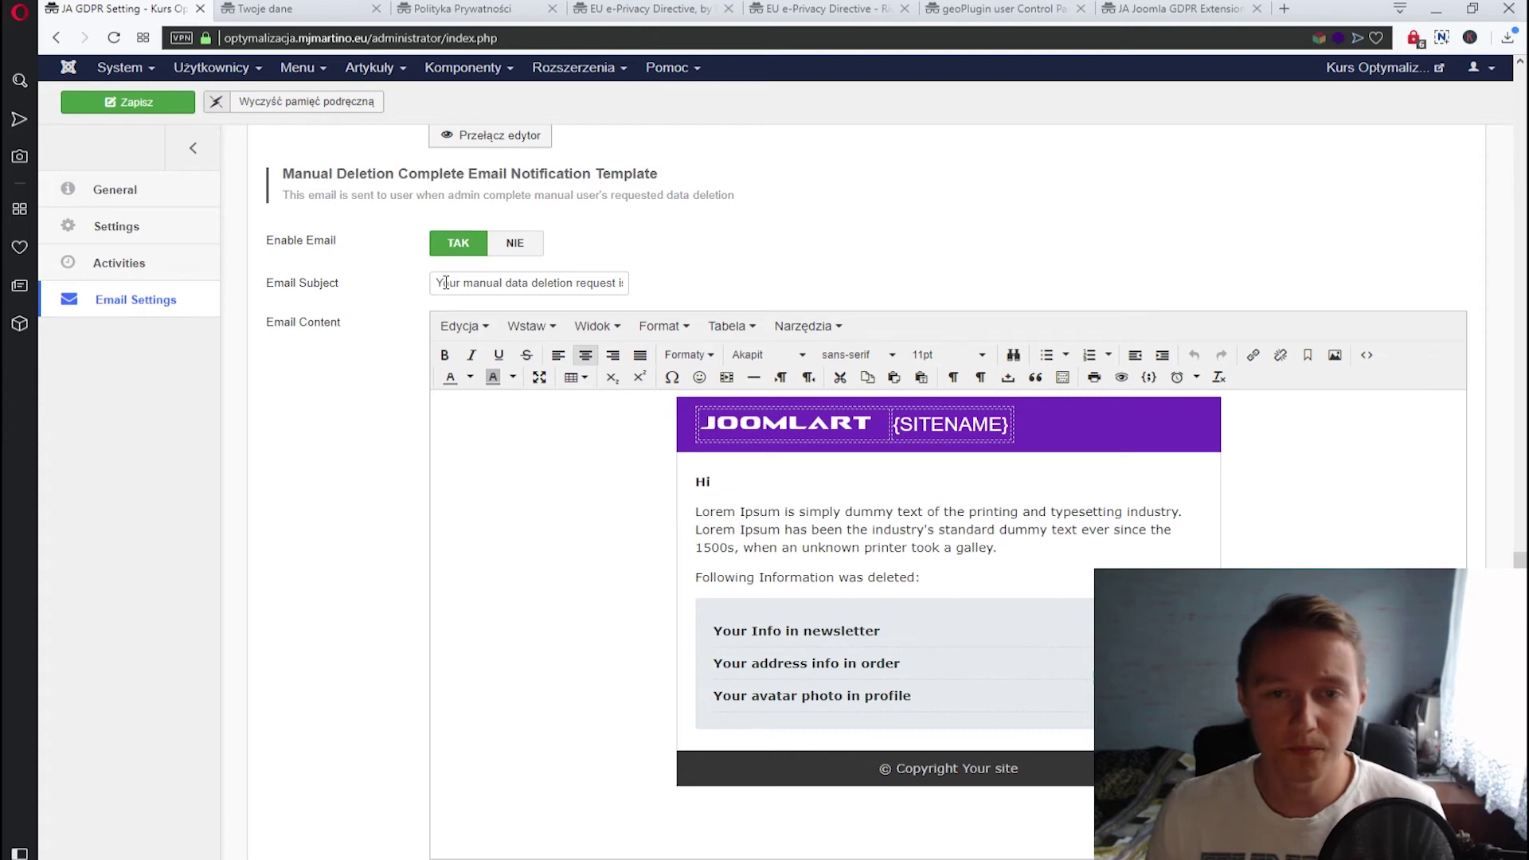
pyautogui.scroll(-2, 352, 284)
pyautogui.scroll(2, 369, 484)
pyautogui.scroll(-3, 505, 423)
pyautogui.scroll(3, 428, 447)
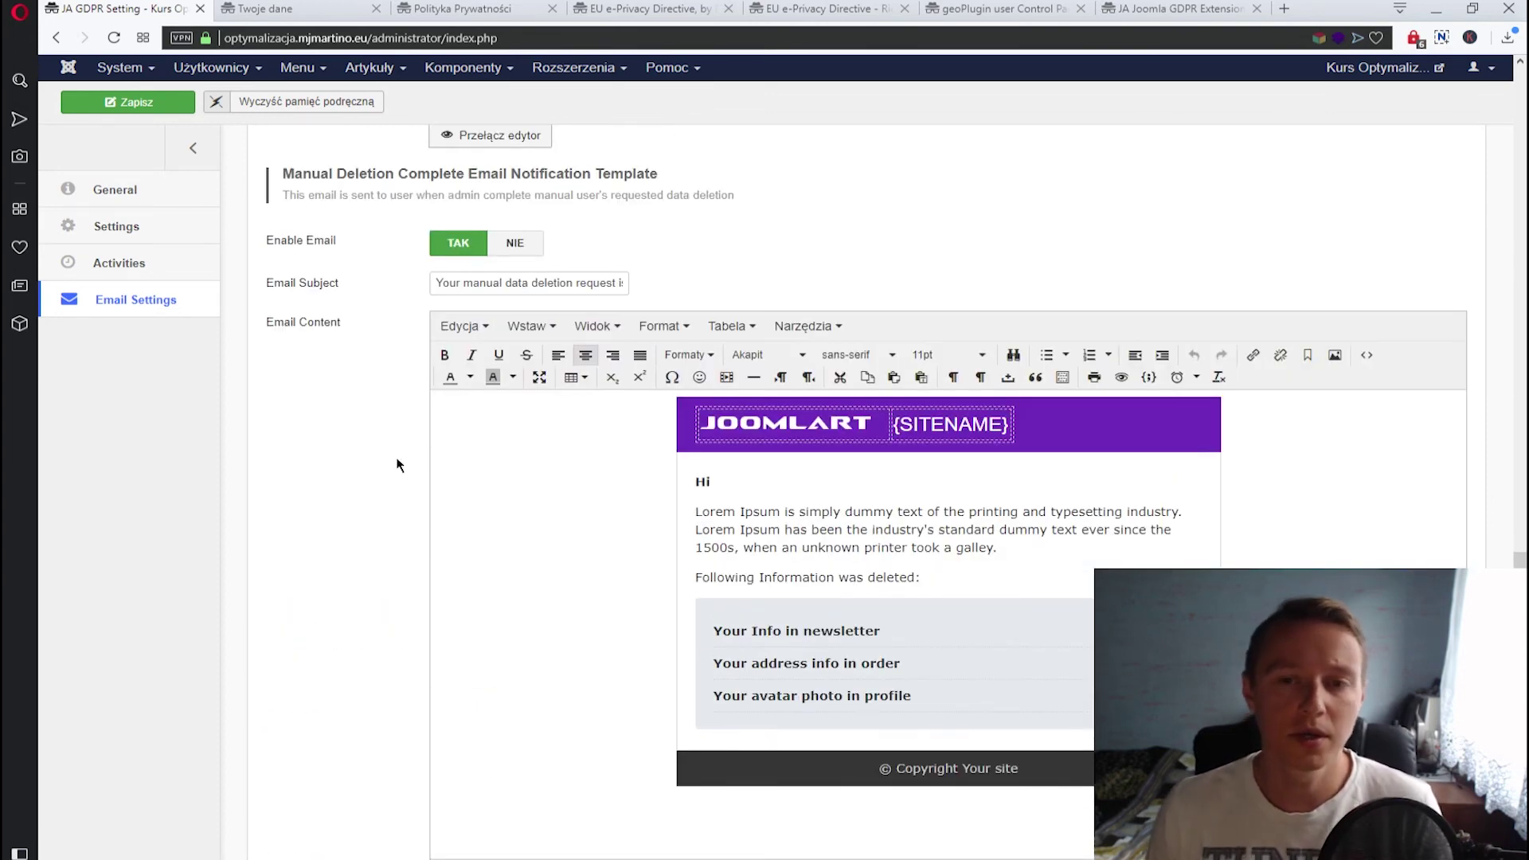
pyautogui.scroll(-2, 408, 457)
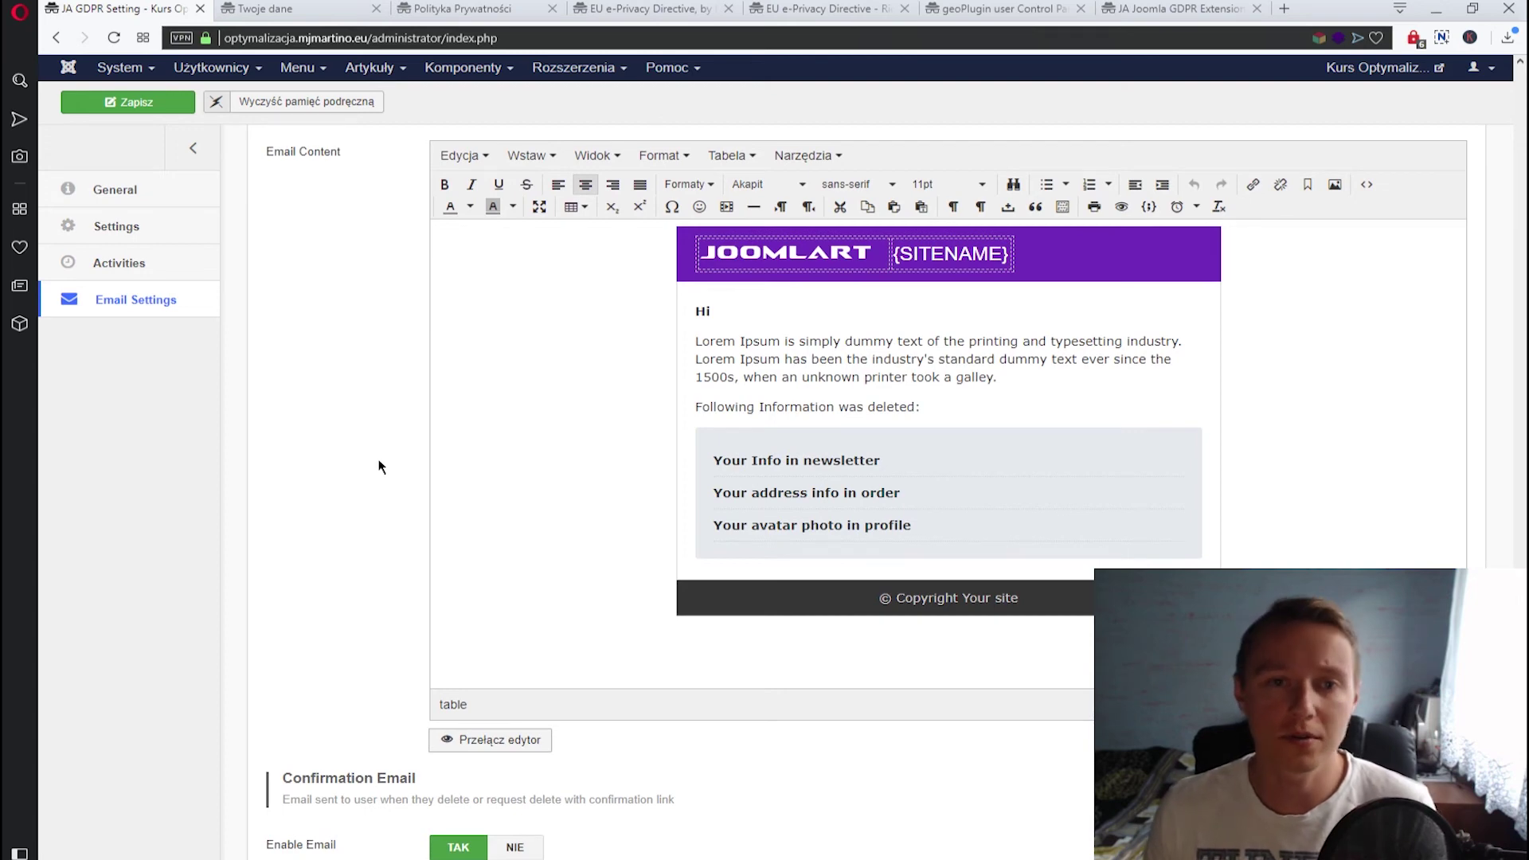
pyautogui.scroll(1, 379, 466)
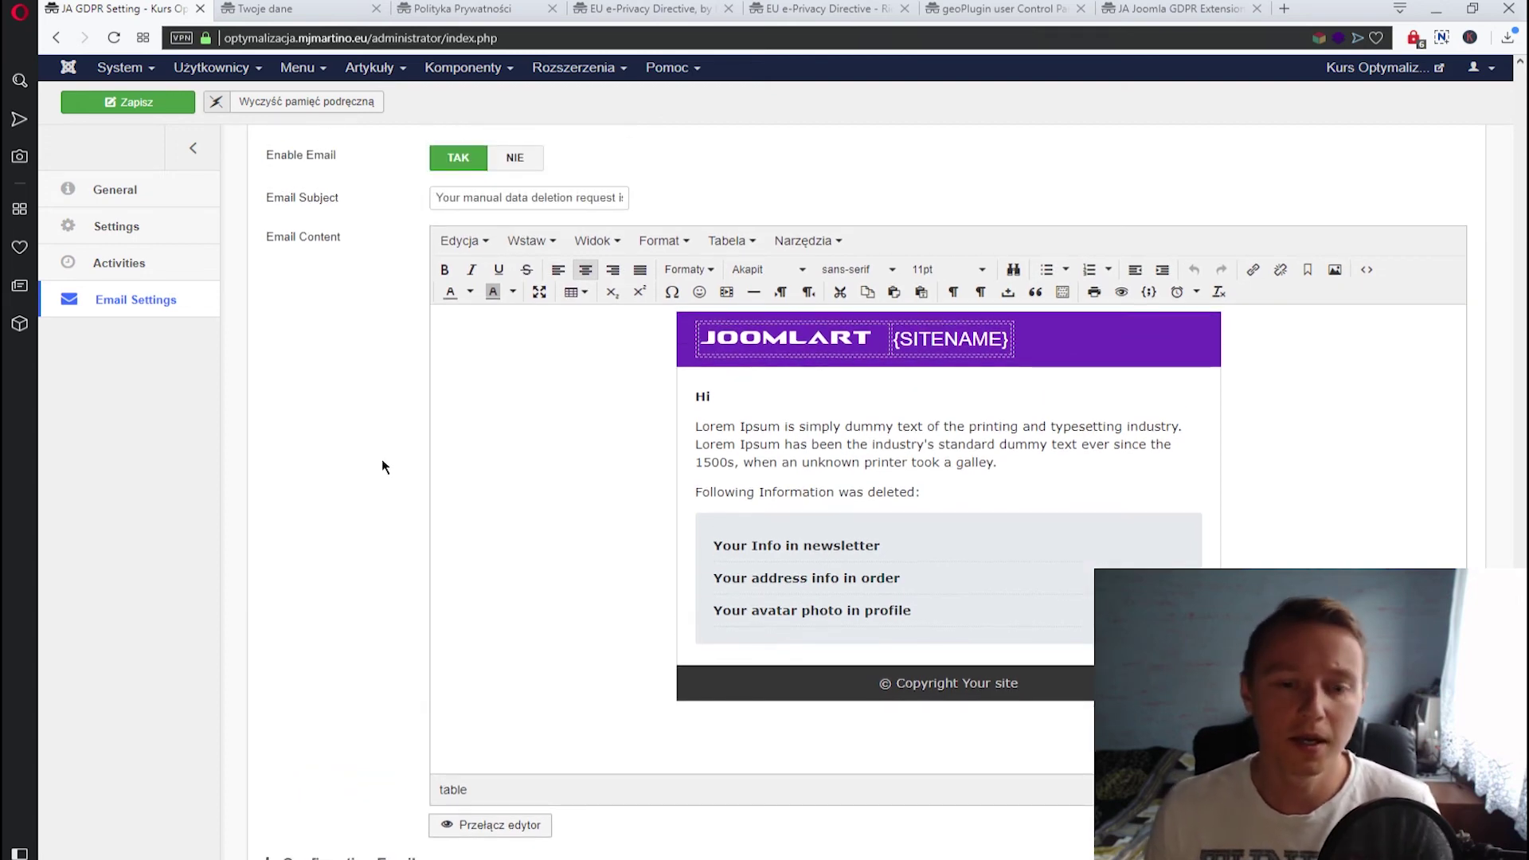
# Examine the Confirmation Email template, including its Lorem Ipsum body text and the {confirmURL} placeholder
pyautogui.scroll(-4, 382, 462)
pyautogui.scroll(-5, 382, 462)
pyautogui.scroll(2, 382, 462)
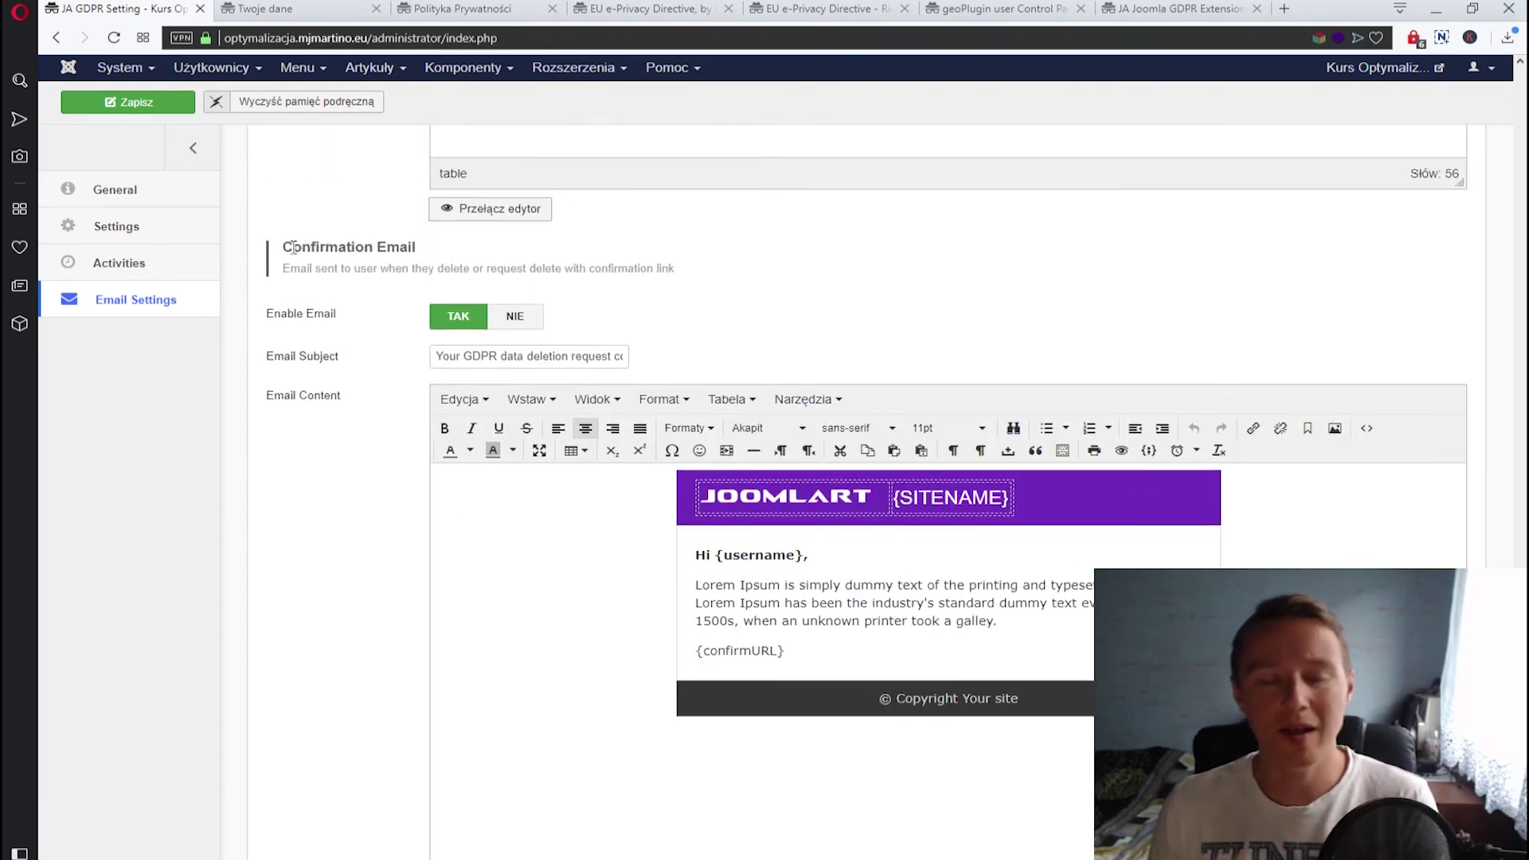
pyautogui.moveTo(320, 328)
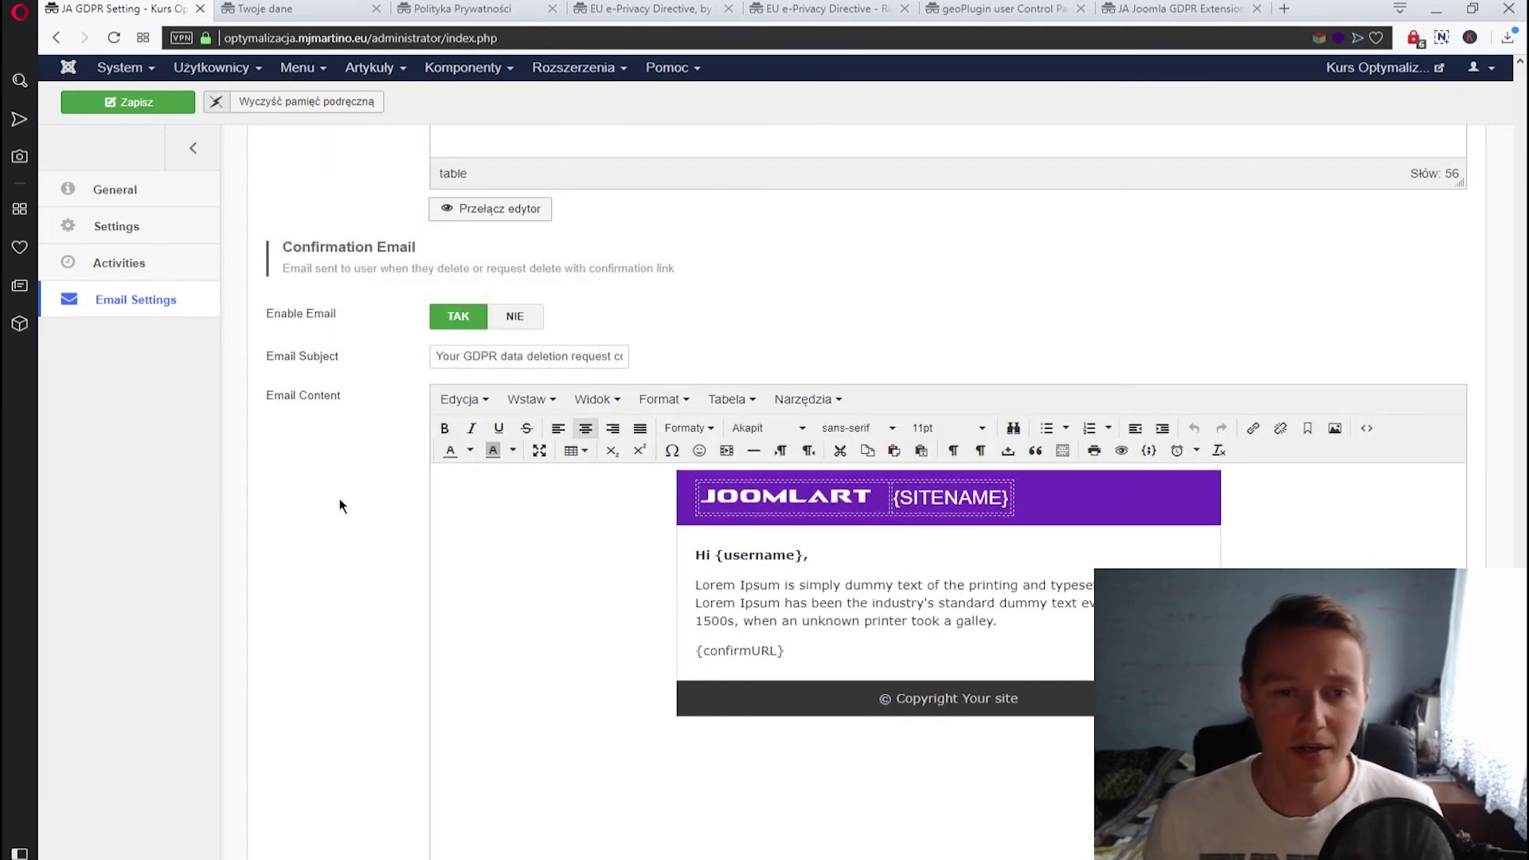
pyautogui.scroll(-1, 518, 508)
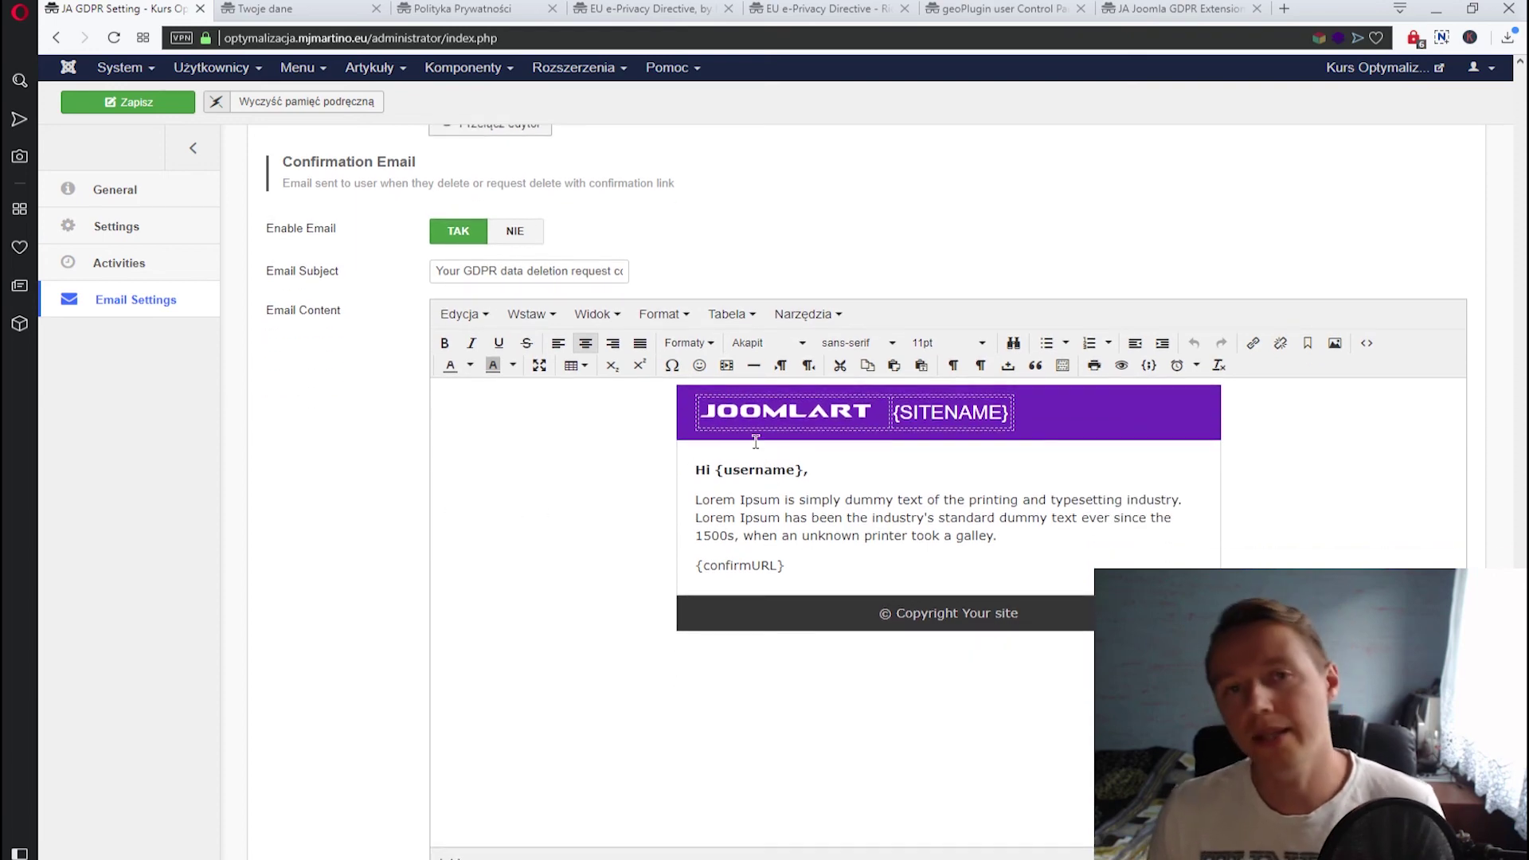
pyautogui.moveTo(701, 502); pyautogui.dragTo(985, 514)
pyautogui.click(1004, 536)
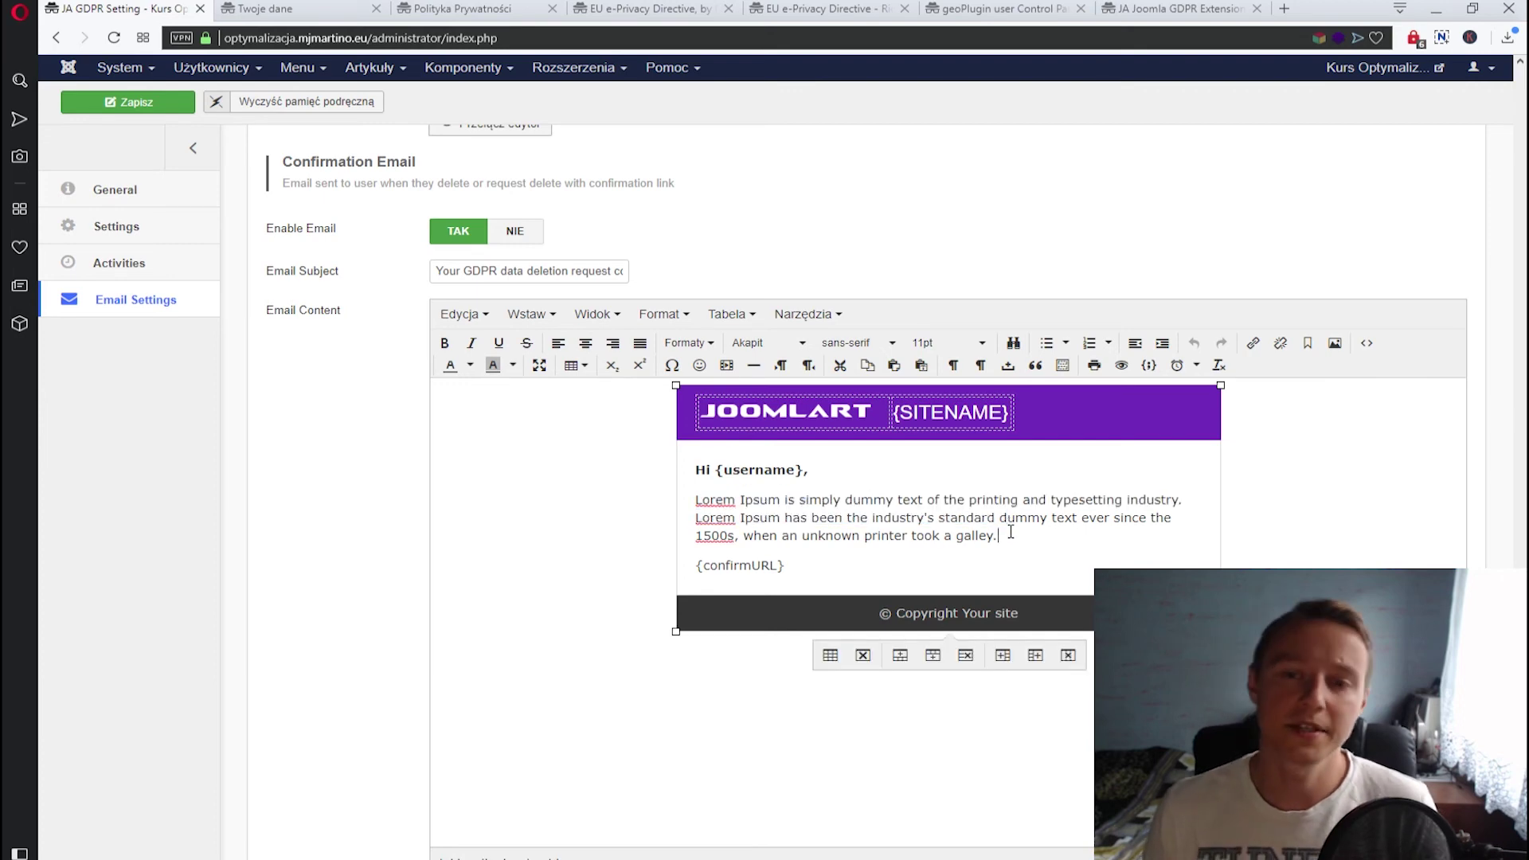
pyautogui.moveTo(682, 566); pyautogui.dragTo(786, 566)
pyautogui.click(786, 567)
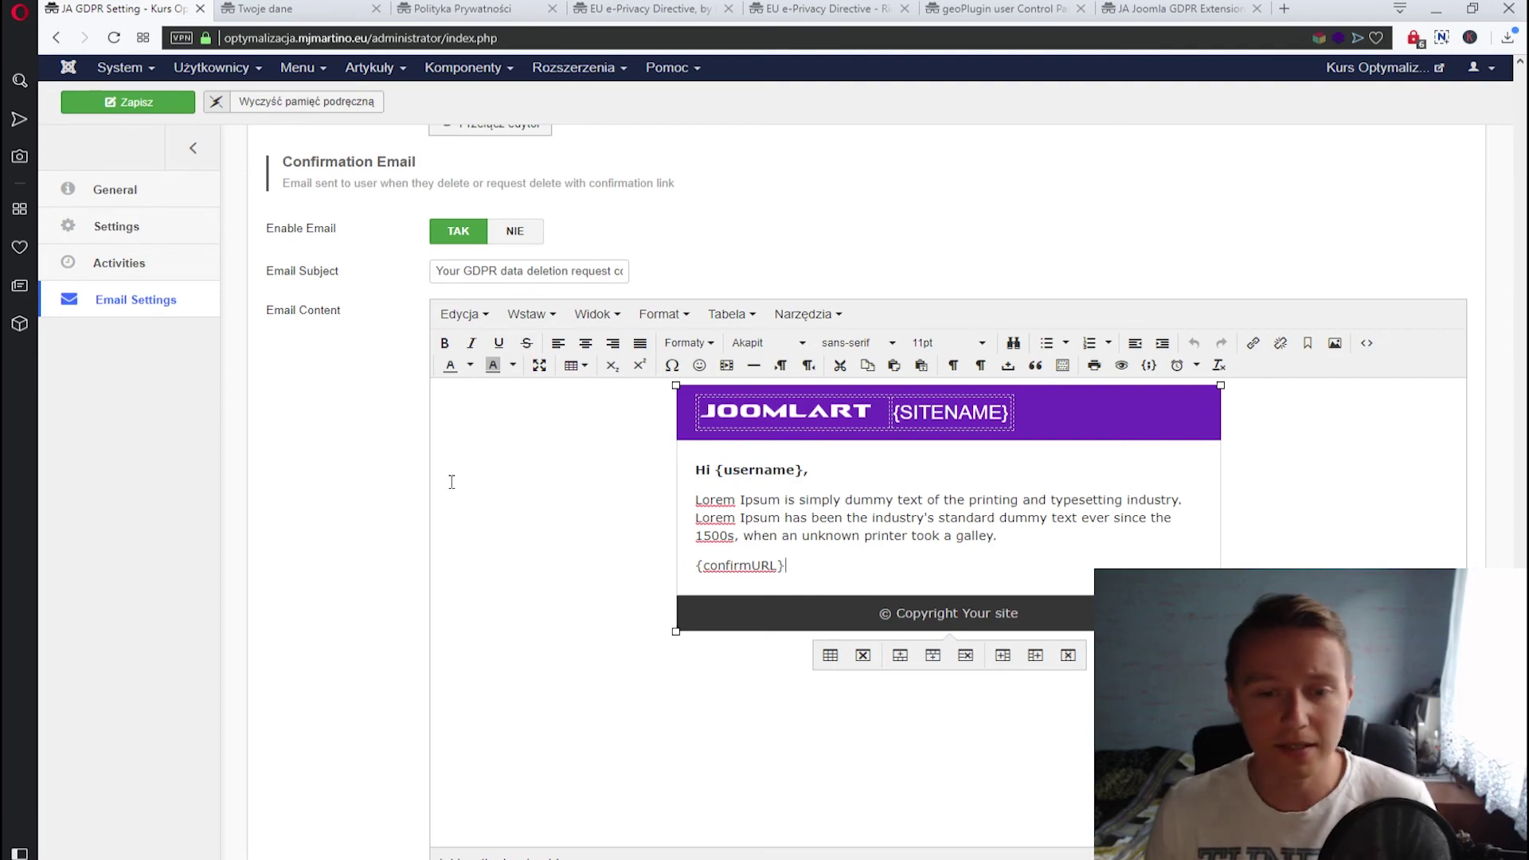
# Skim through the rest of the email template settings and return to the general JA GDPR settings
pyautogui.scroll(-1, 353, 489)
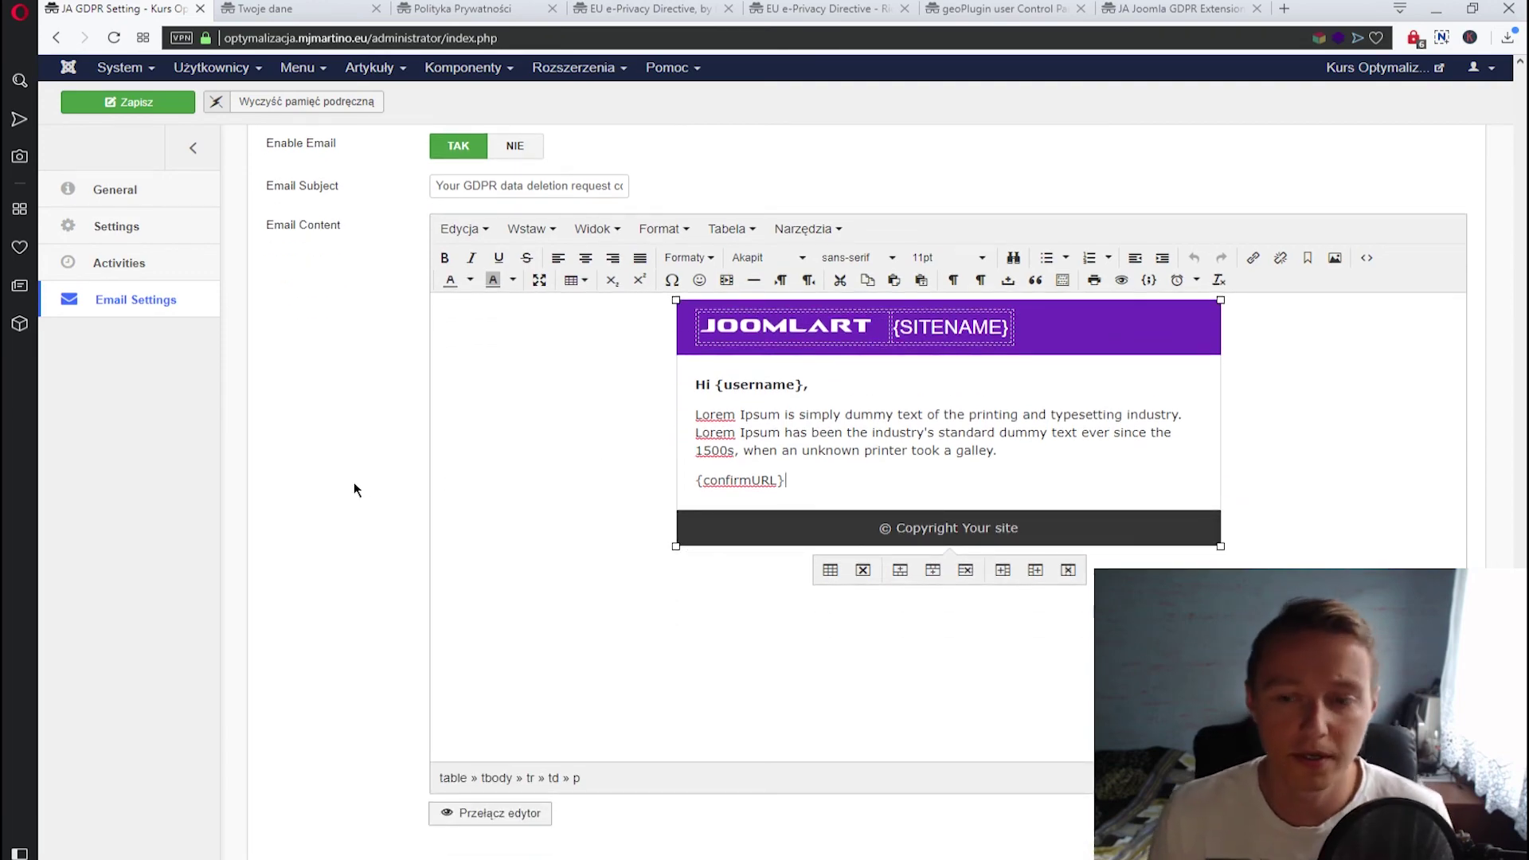
pyautogui.scroll(-15, 354, 481)
pyautogui.scroll(18, 355, 481)
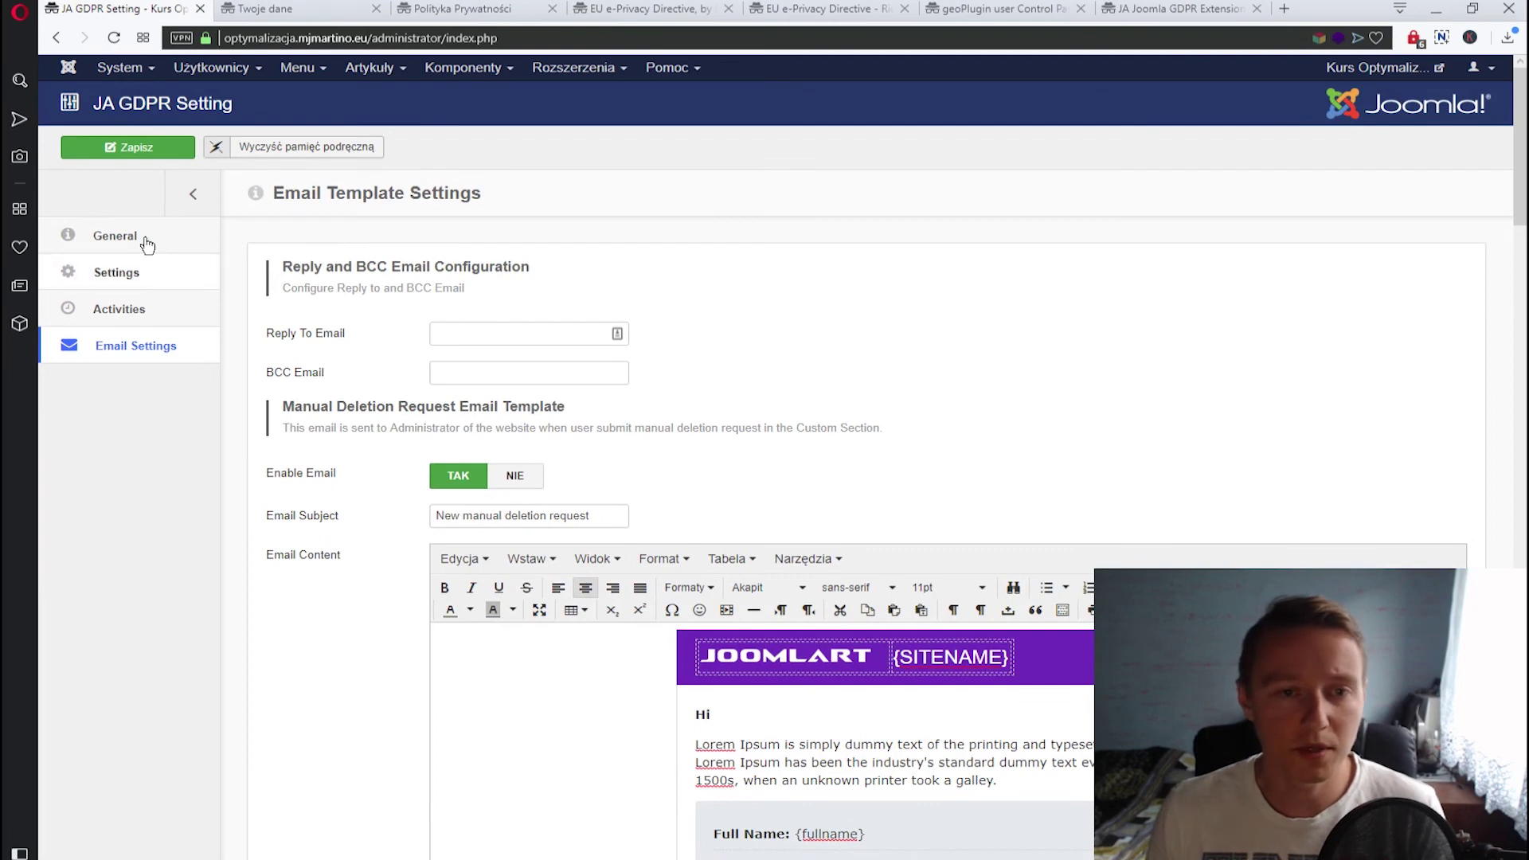
pyautogui.click(118, 274)
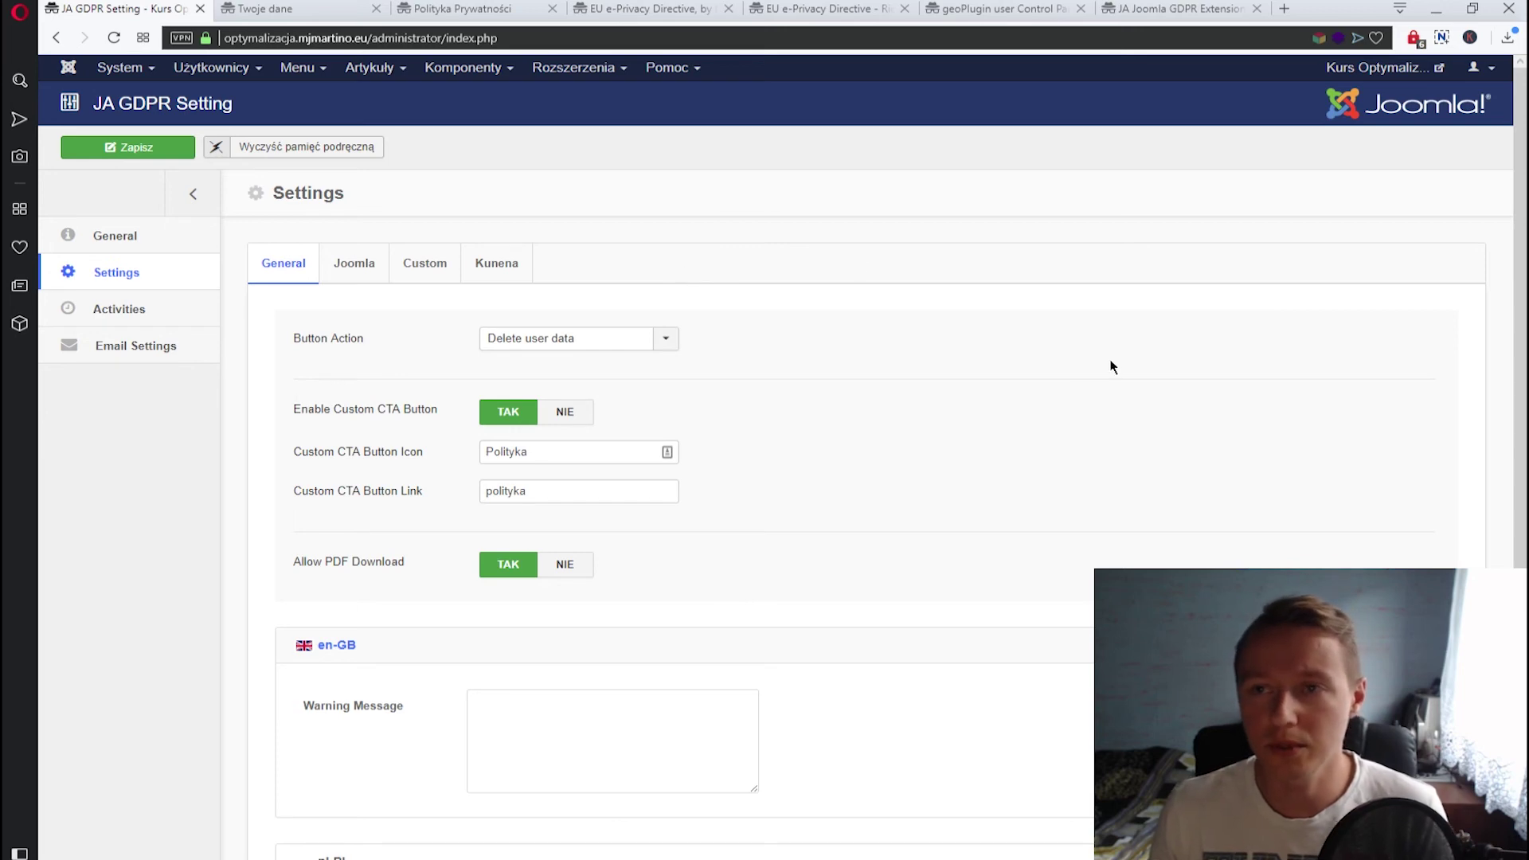
# Switch to the JoomlArt page for the JA Joomla GDPR Extension and read its main features and the note on plugin access
pyautogui.click(1140, 9)
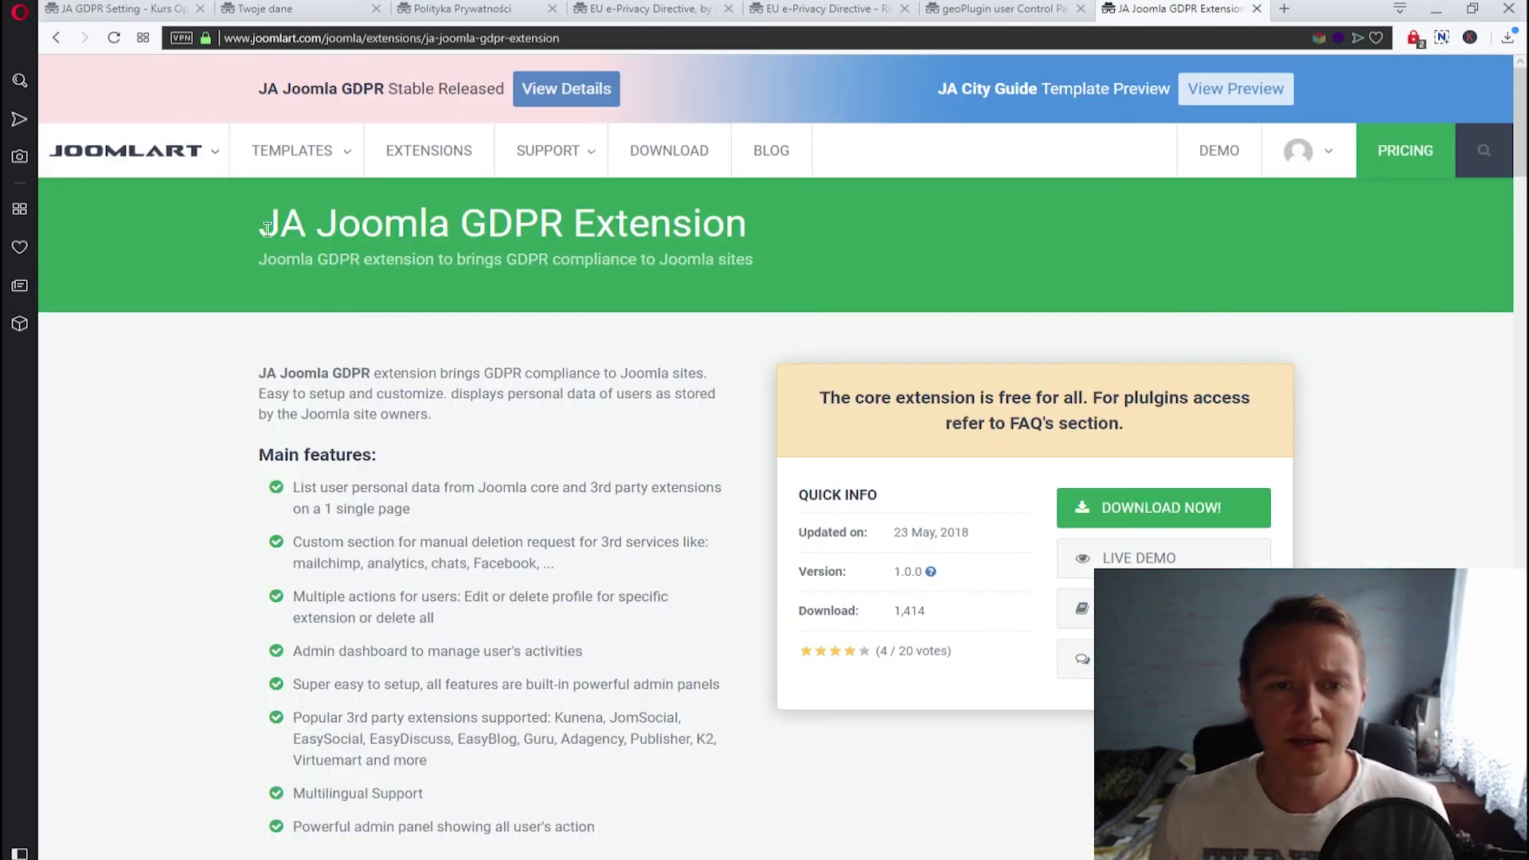
pyautogui.moveTo(258, 225); pyautogui.dragTo(852, 217)
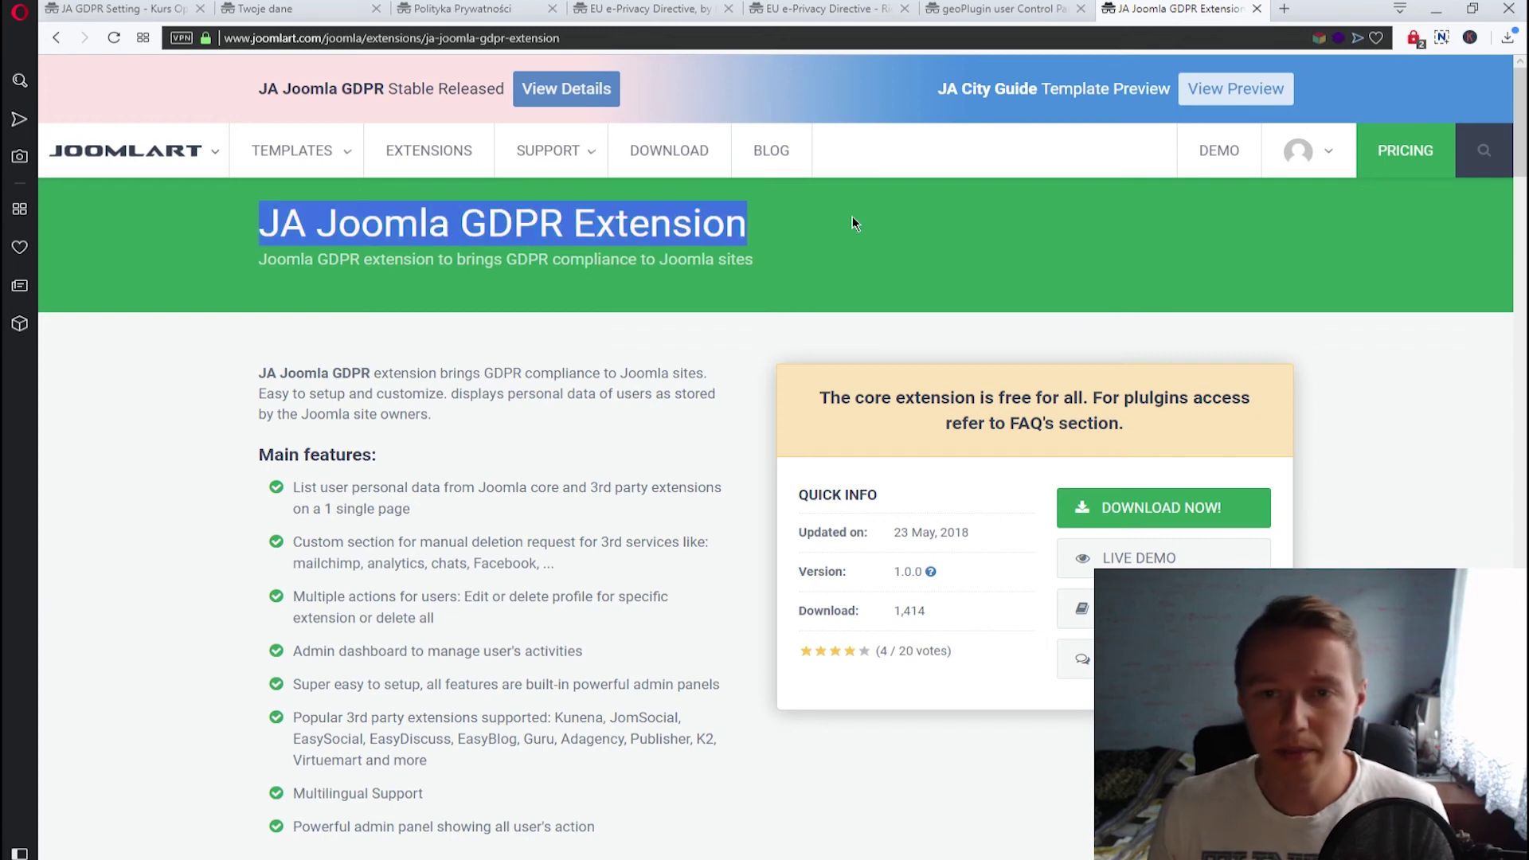
pyautogui.scroll(-2, 738, 307)
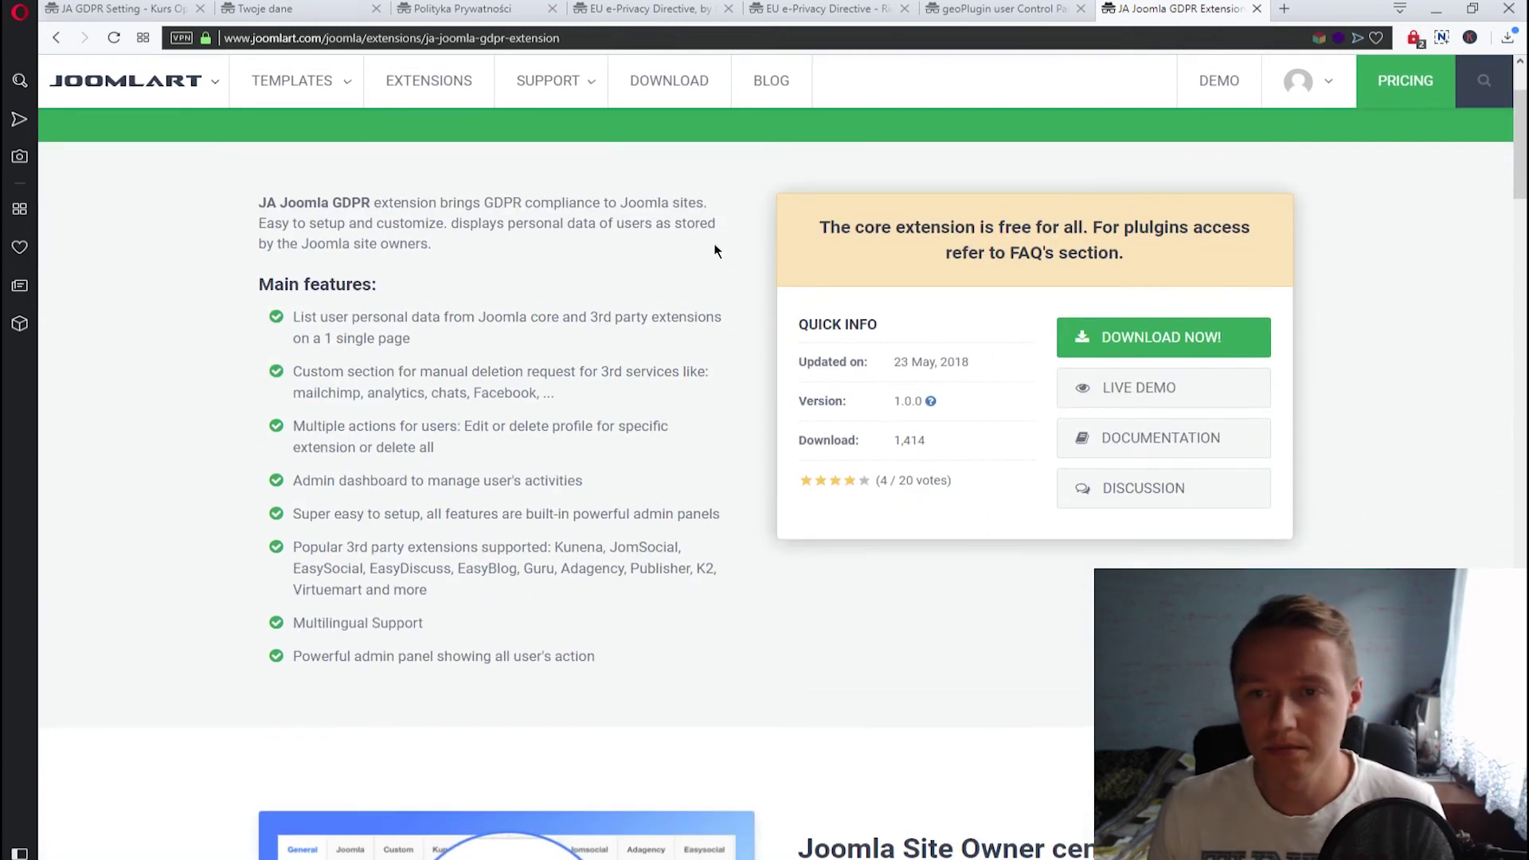
pyautogui.scroll(2, 738, 311)
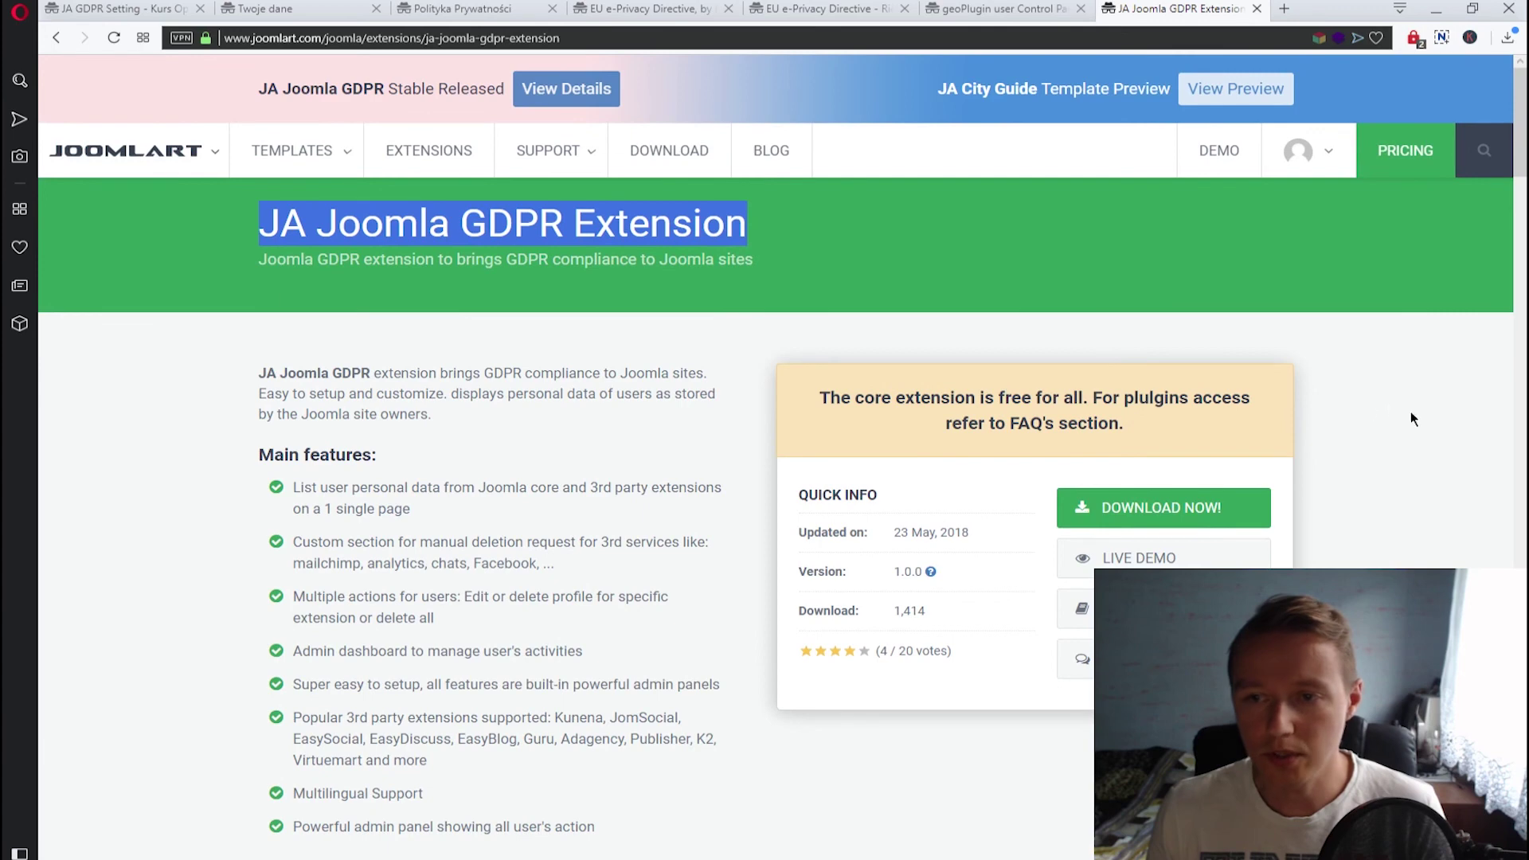
pyautogui.moveTo(809, 392); pyautogui.dragTo(1225, 412)
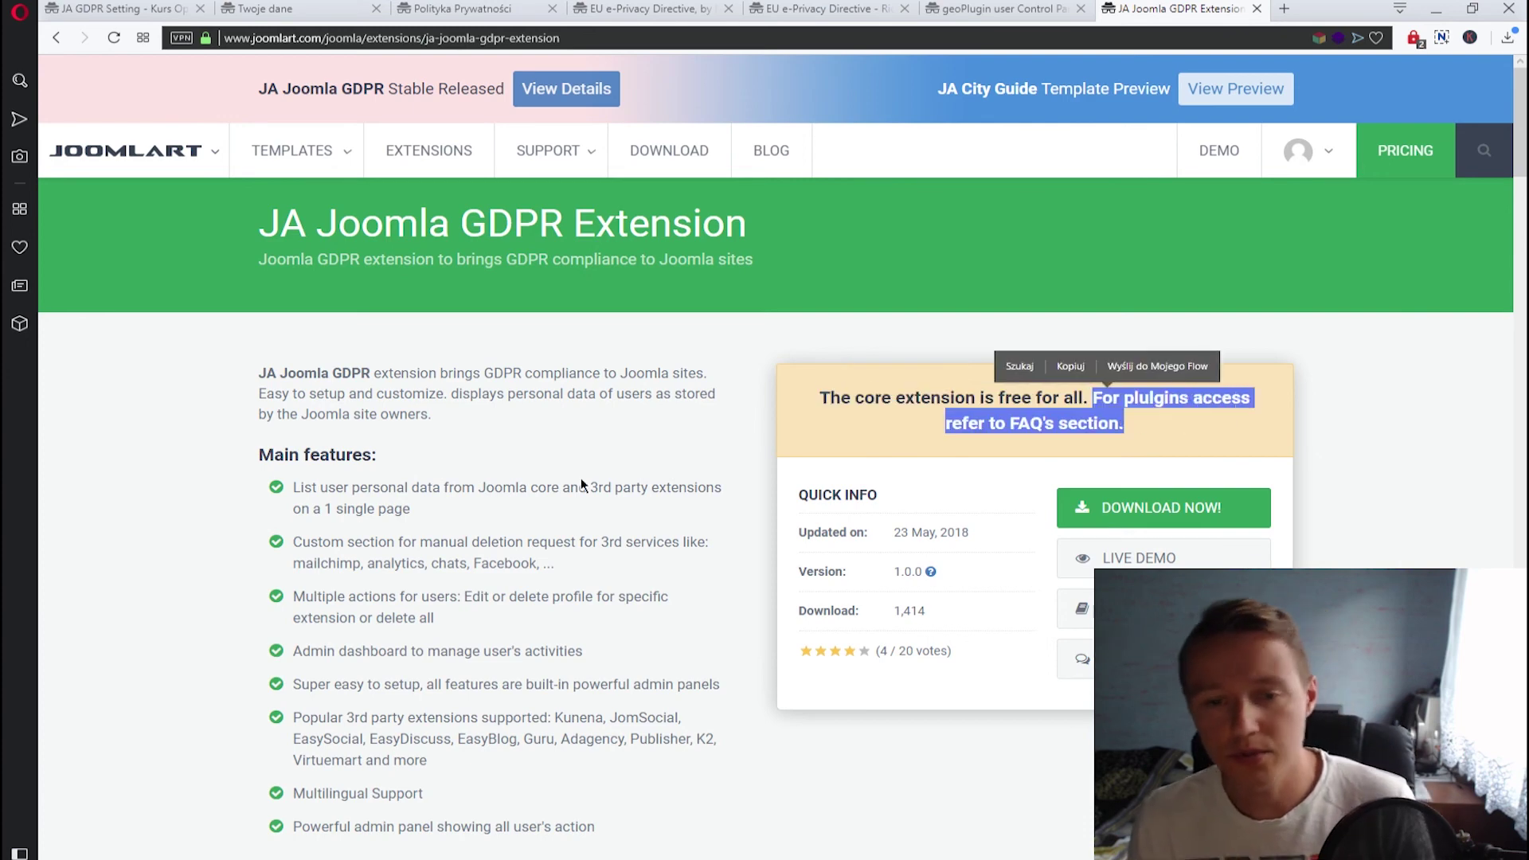
# Read further through the JA Joomla GDPR Extension page, covering the supported workflows, users' data management options and the manual deletion request section
pyautogui.scroll(-5, 581, 477)
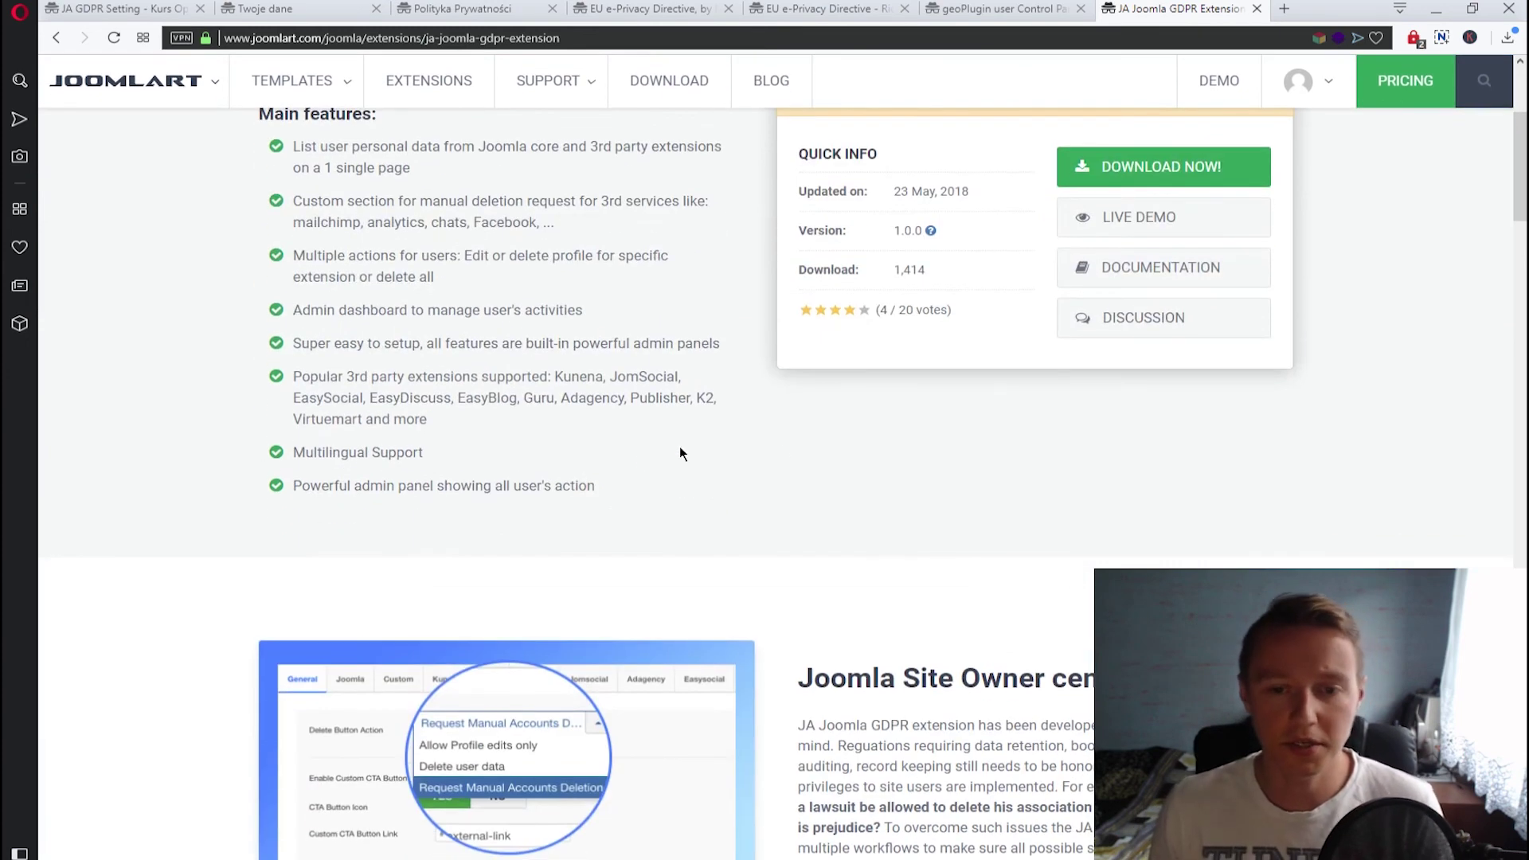
pyautogui.scroll(5, 725, 447)
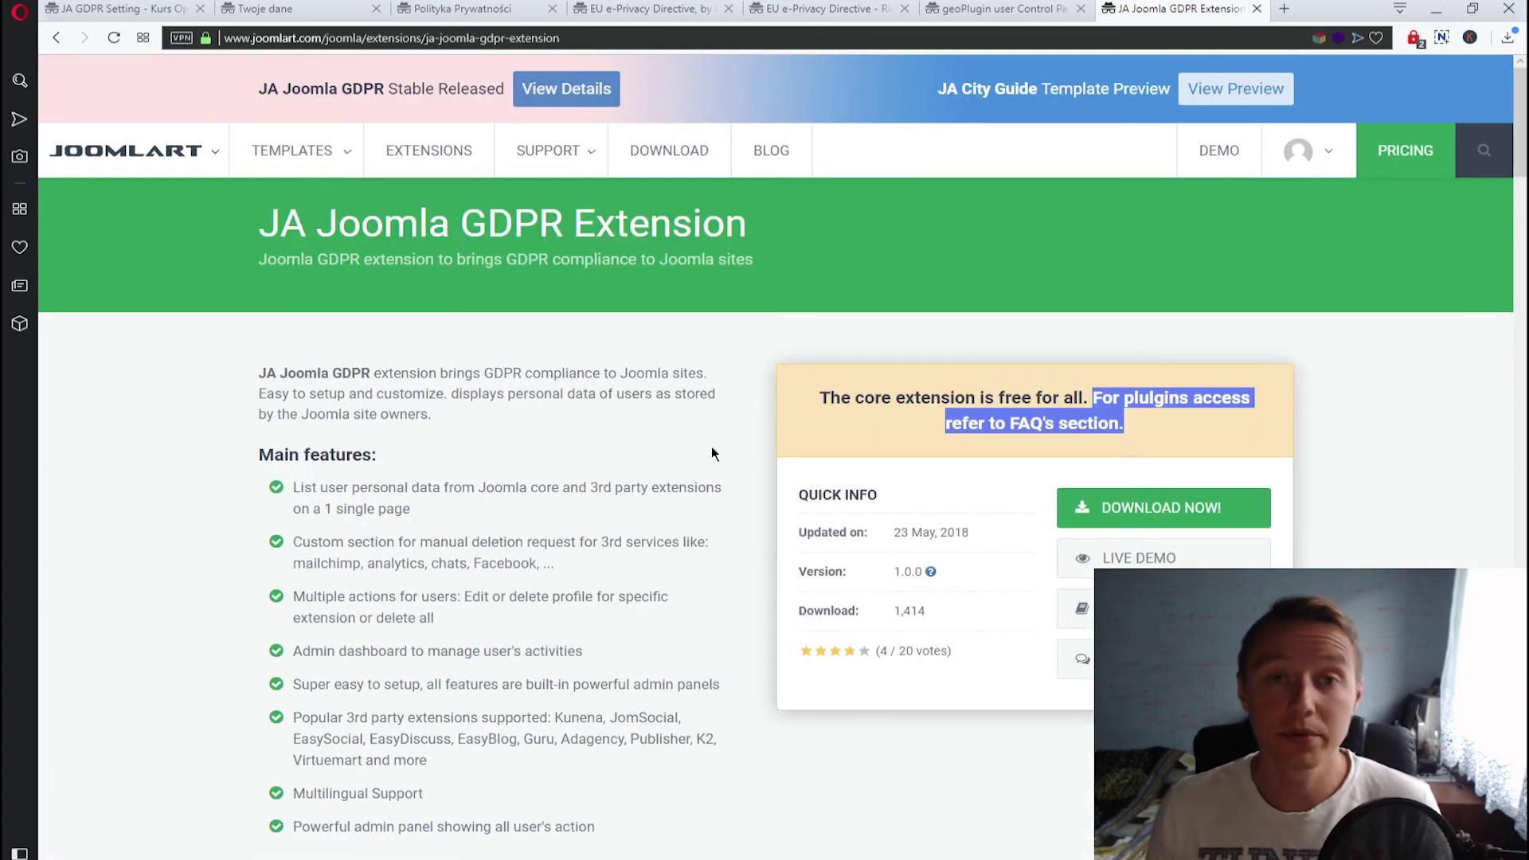
pyautogui.scroll(-1, 711, 452)
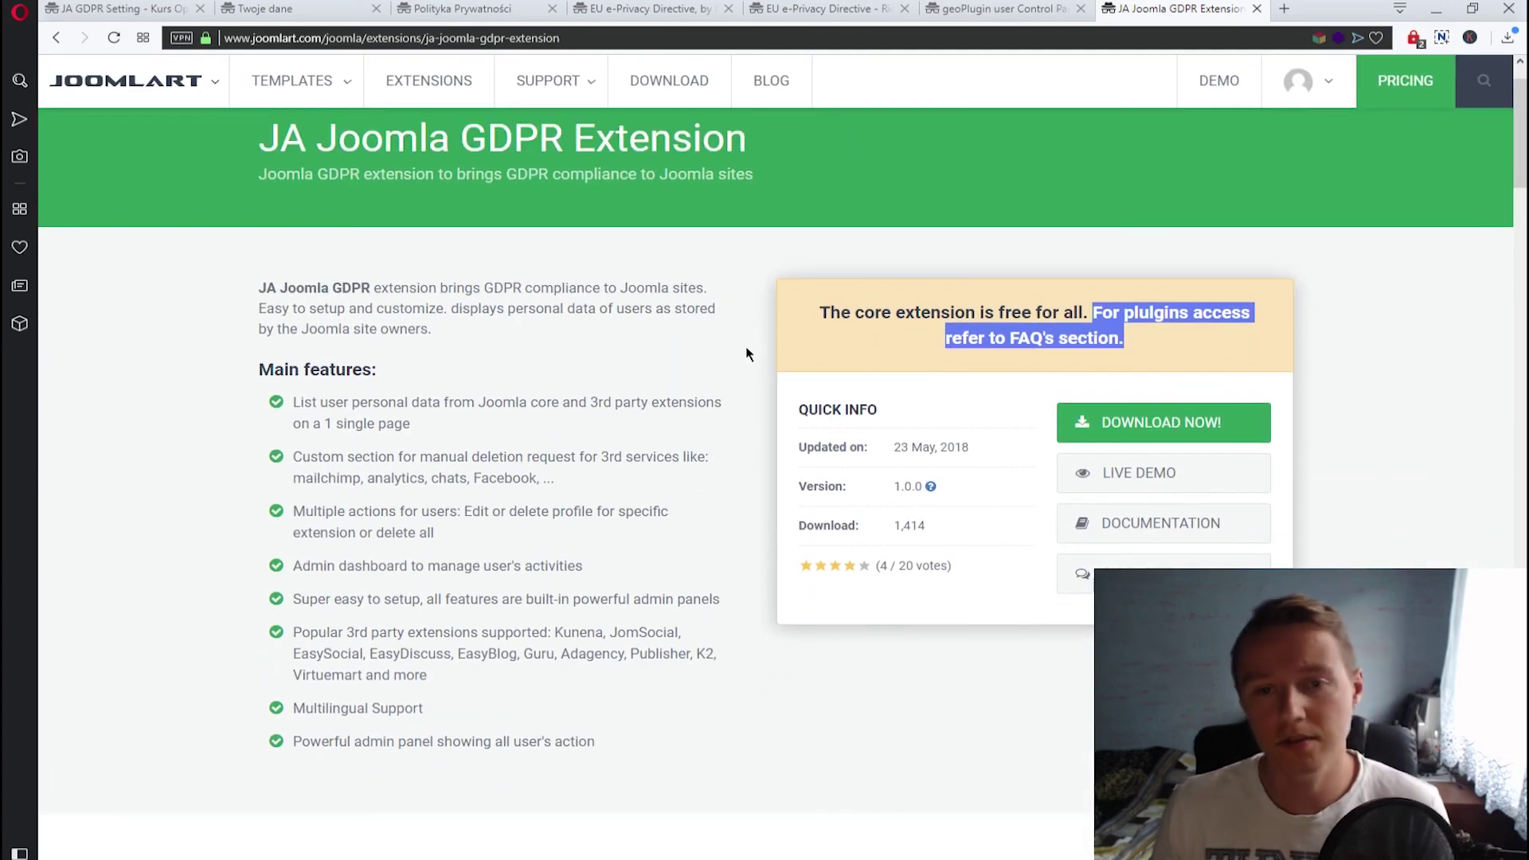
pyautogui.scroll(-12, 747, 352)
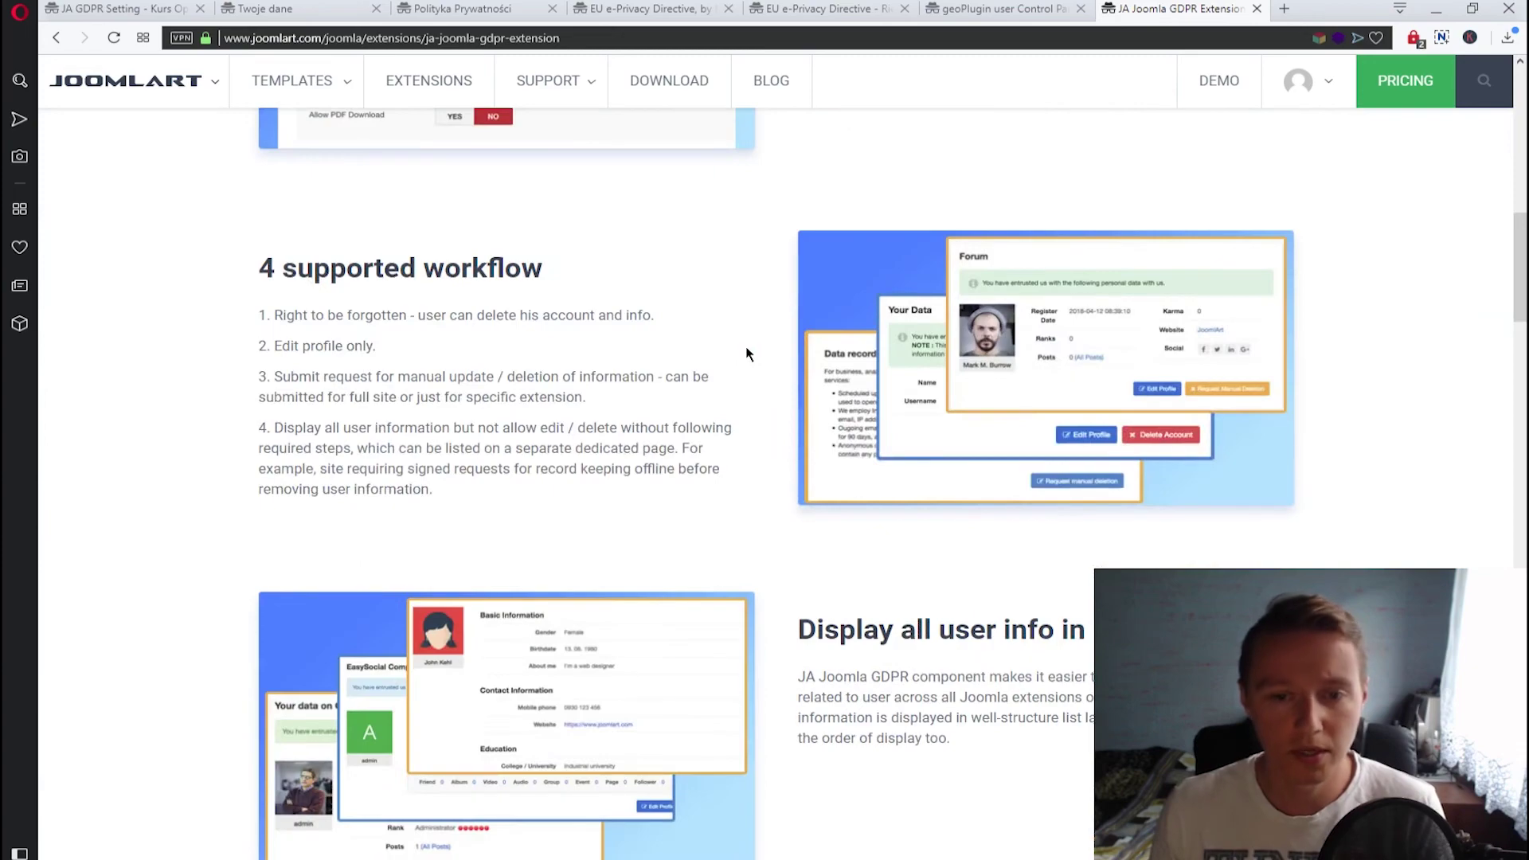
pyautogui.scroll(-12, 762, 384)
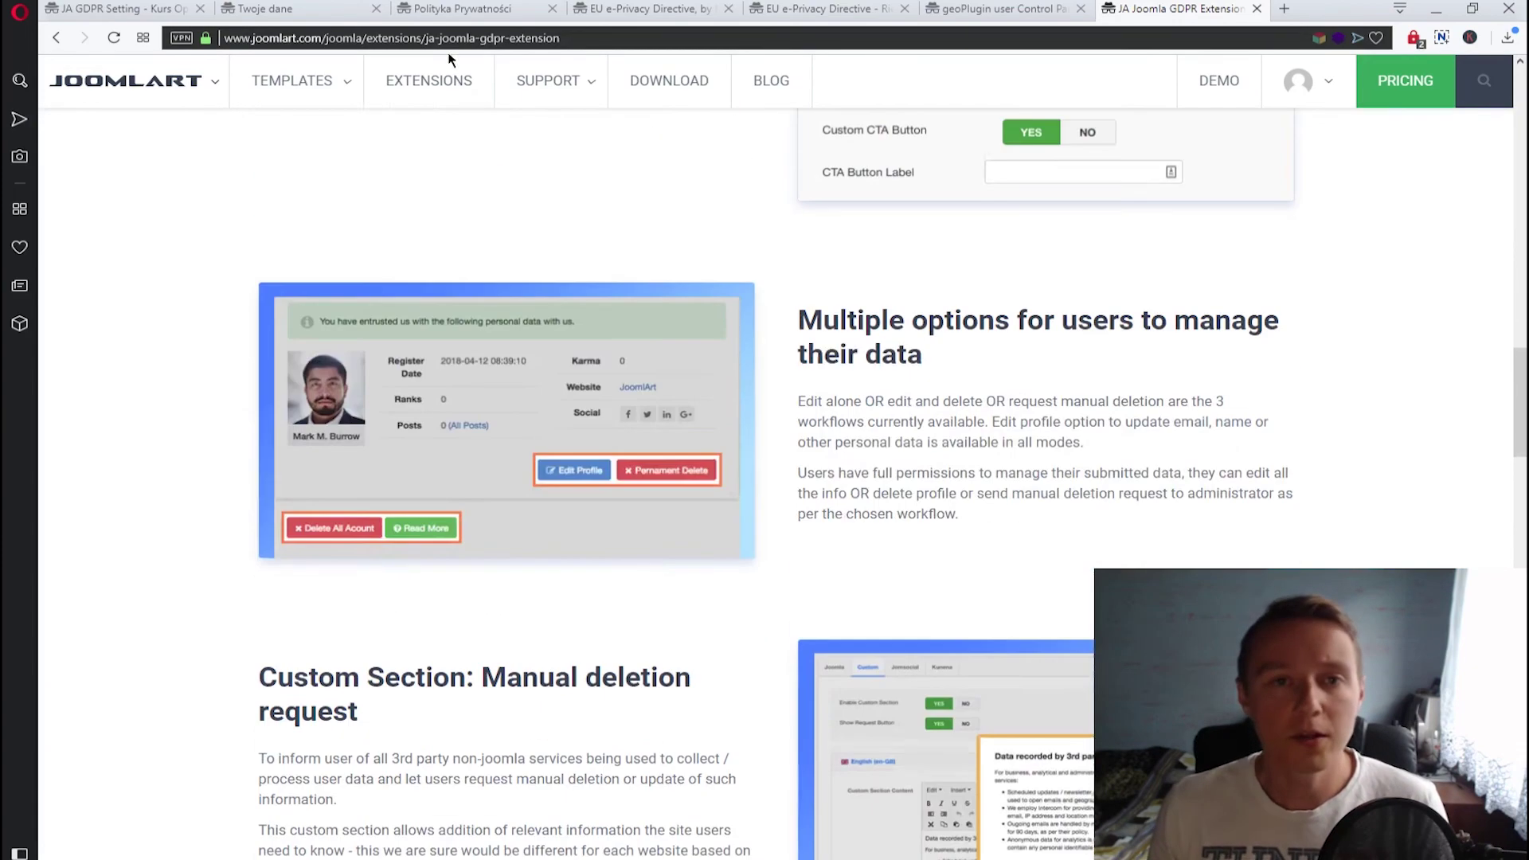
# Return to the site's Polityka Prywatności page and accept the cookie consent notice
pyautogui.click(458, 8)
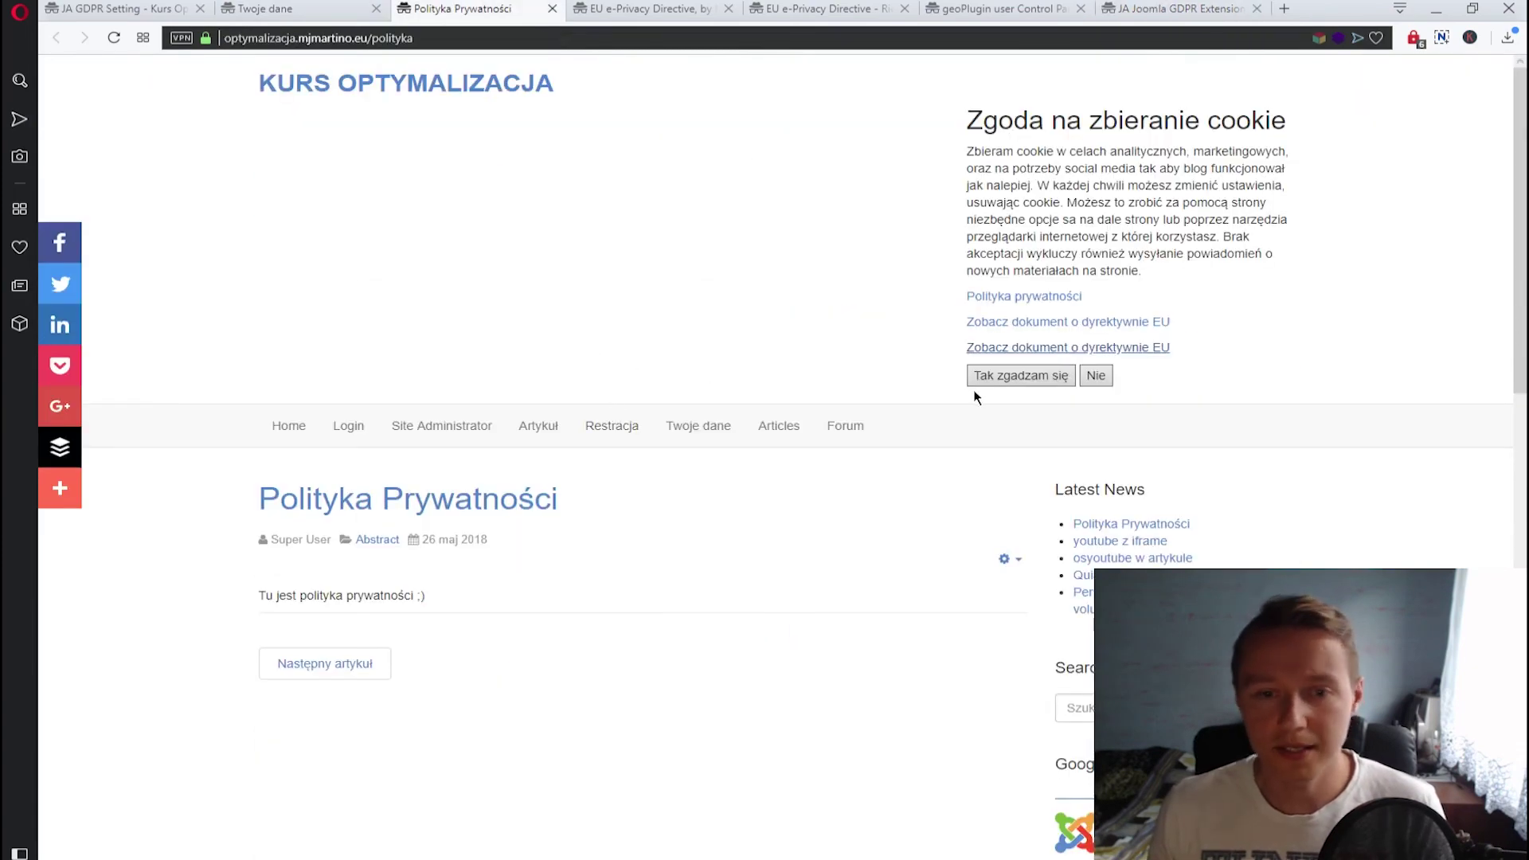
pyautogui.click(1000, 377)
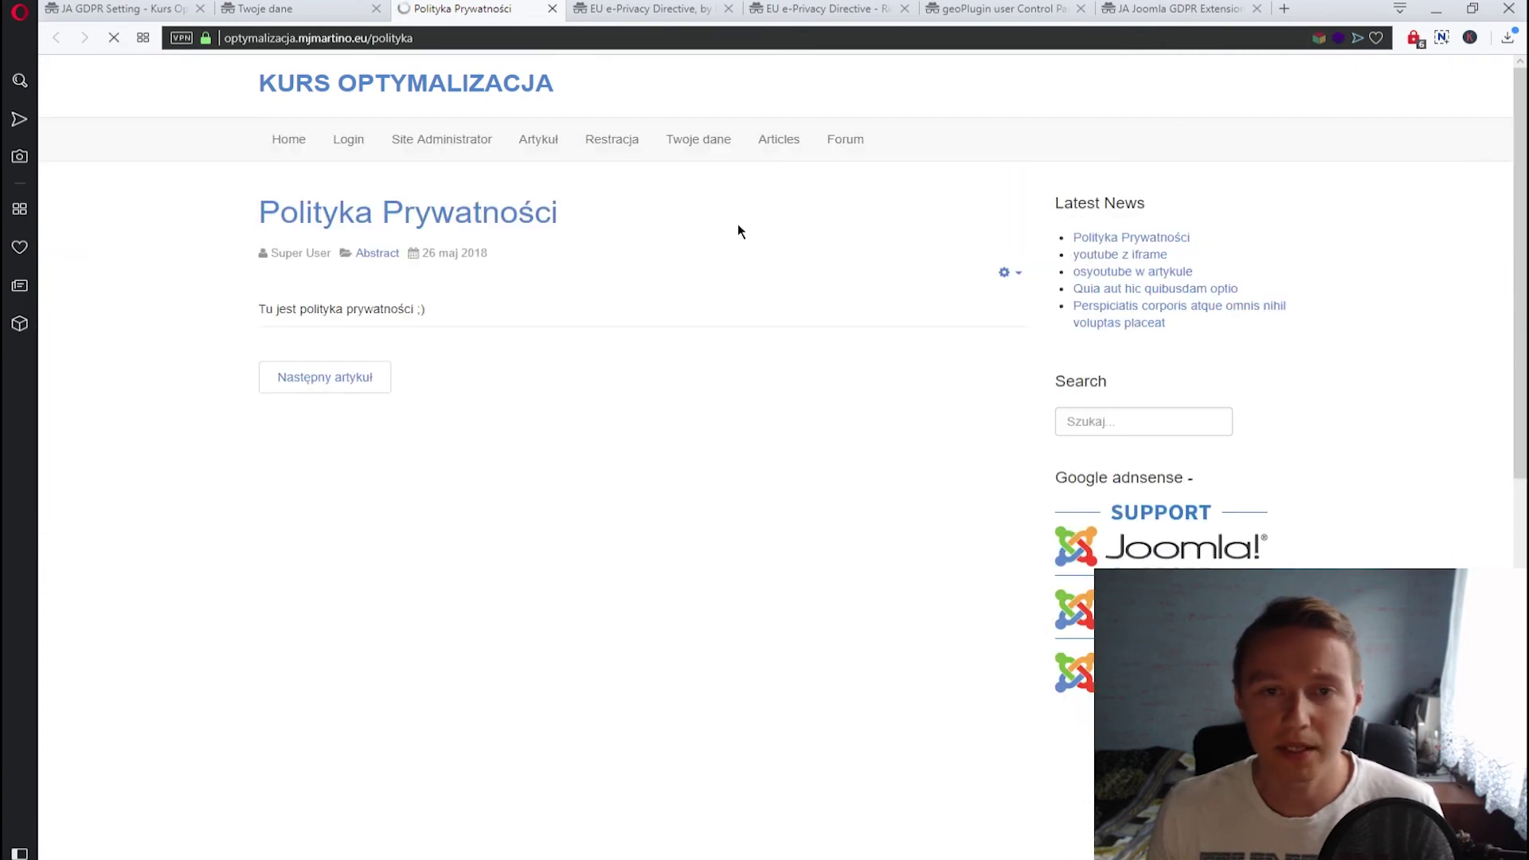
# Withdraw the cookie consent, confirming removal of the site's cookies, and reverse the refusal with the Odwróć decyzje o Cookies option
pyautogui.click(1031, 101)
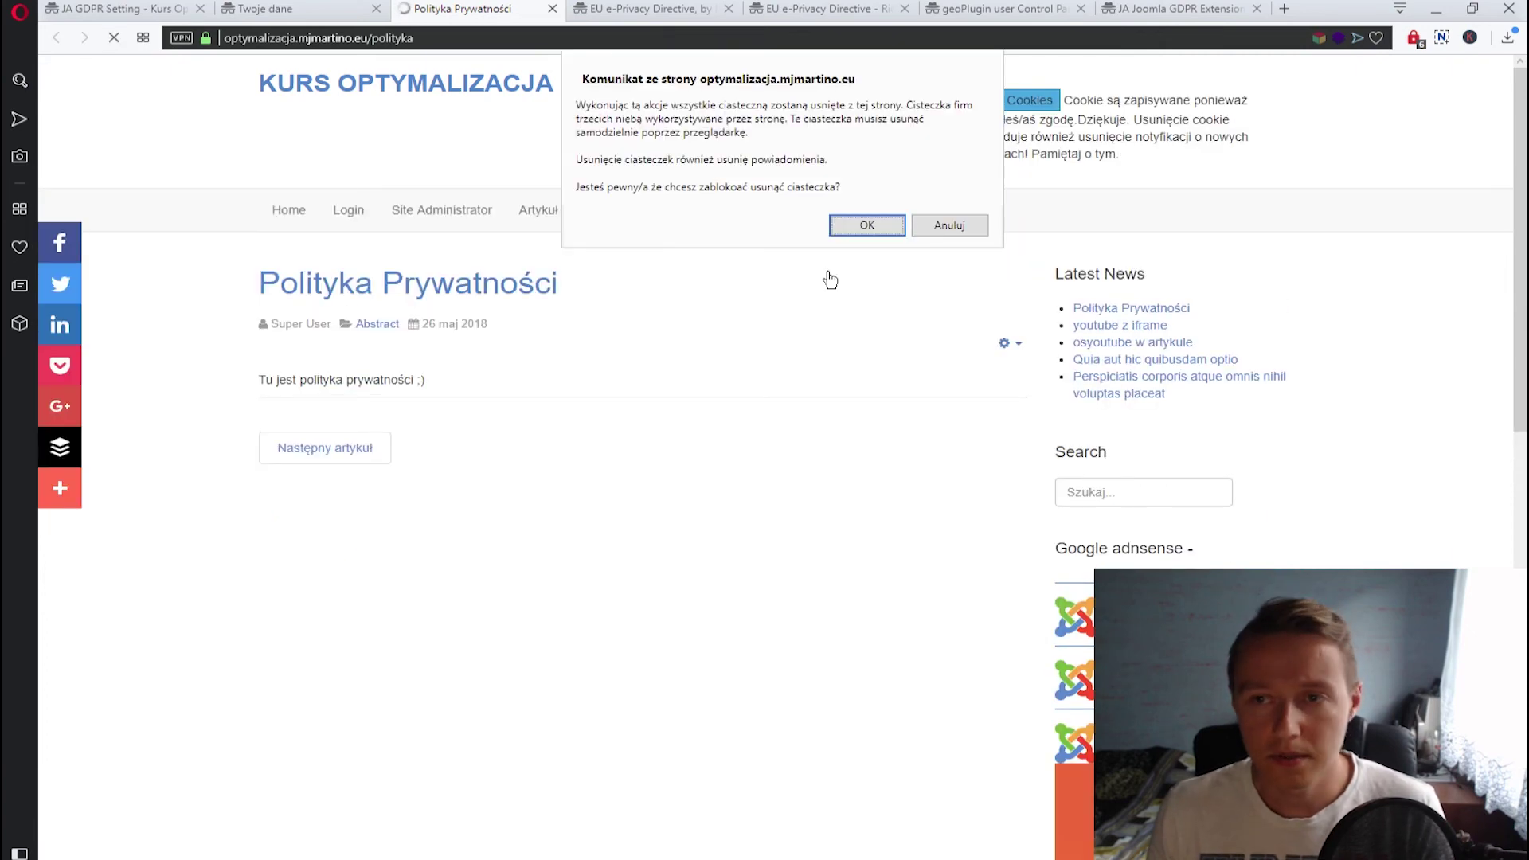
pyautogui.click(863, 230)
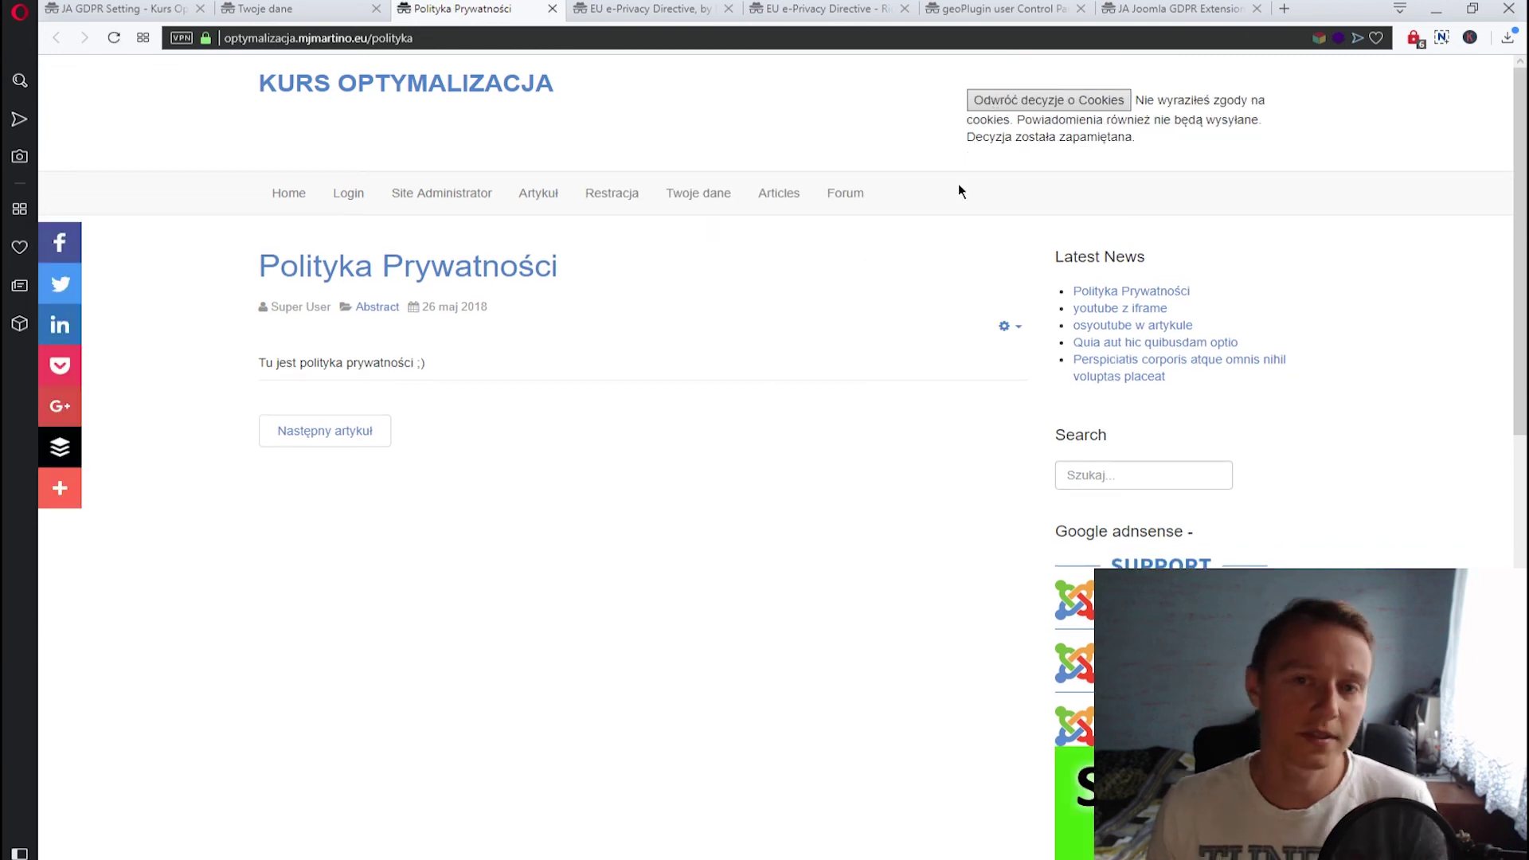
pyautogui.click(1048, 100)
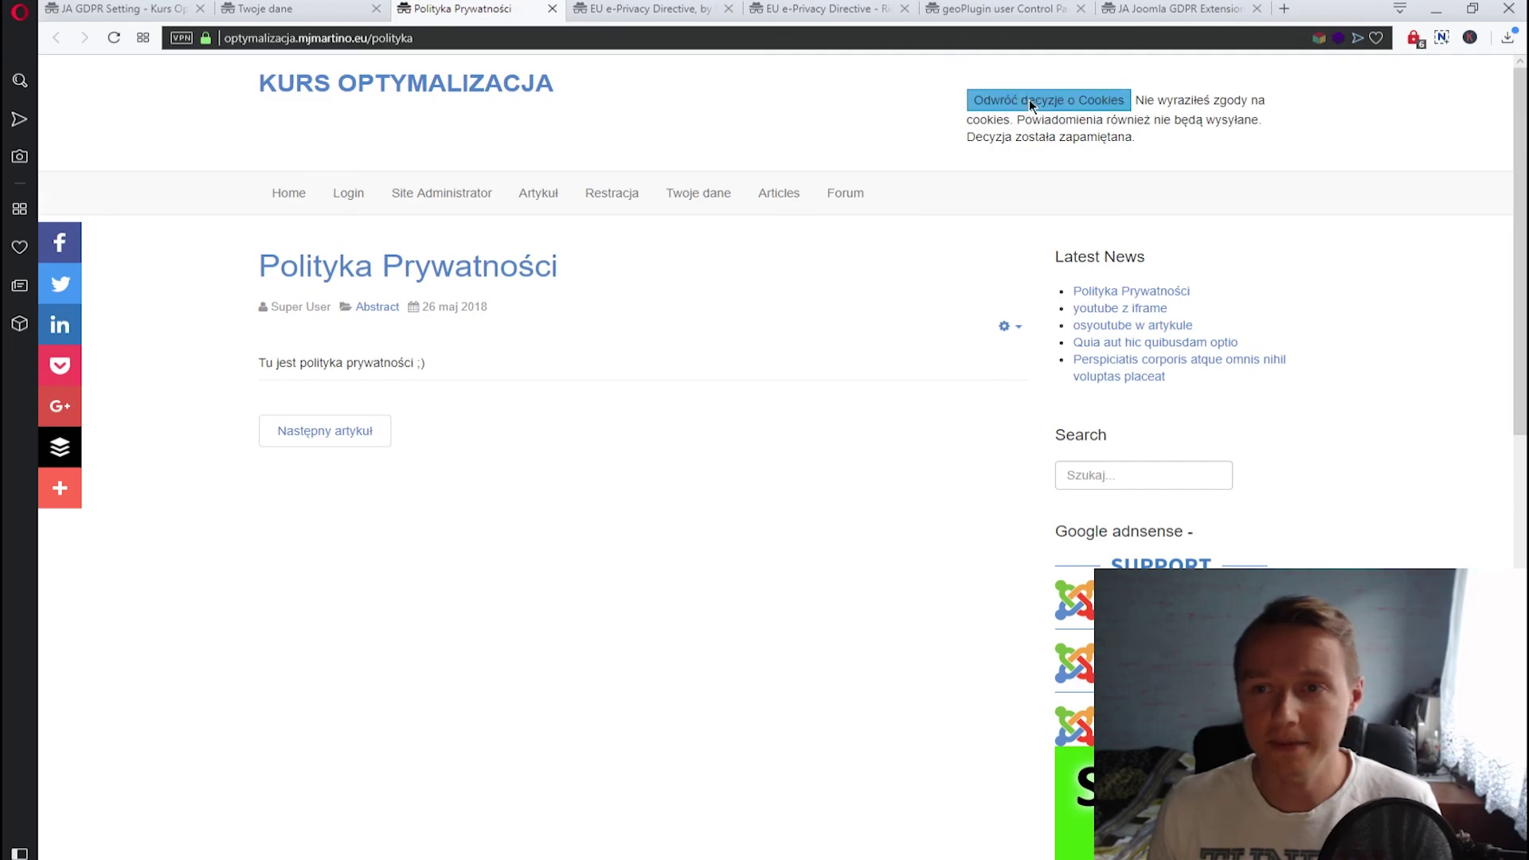